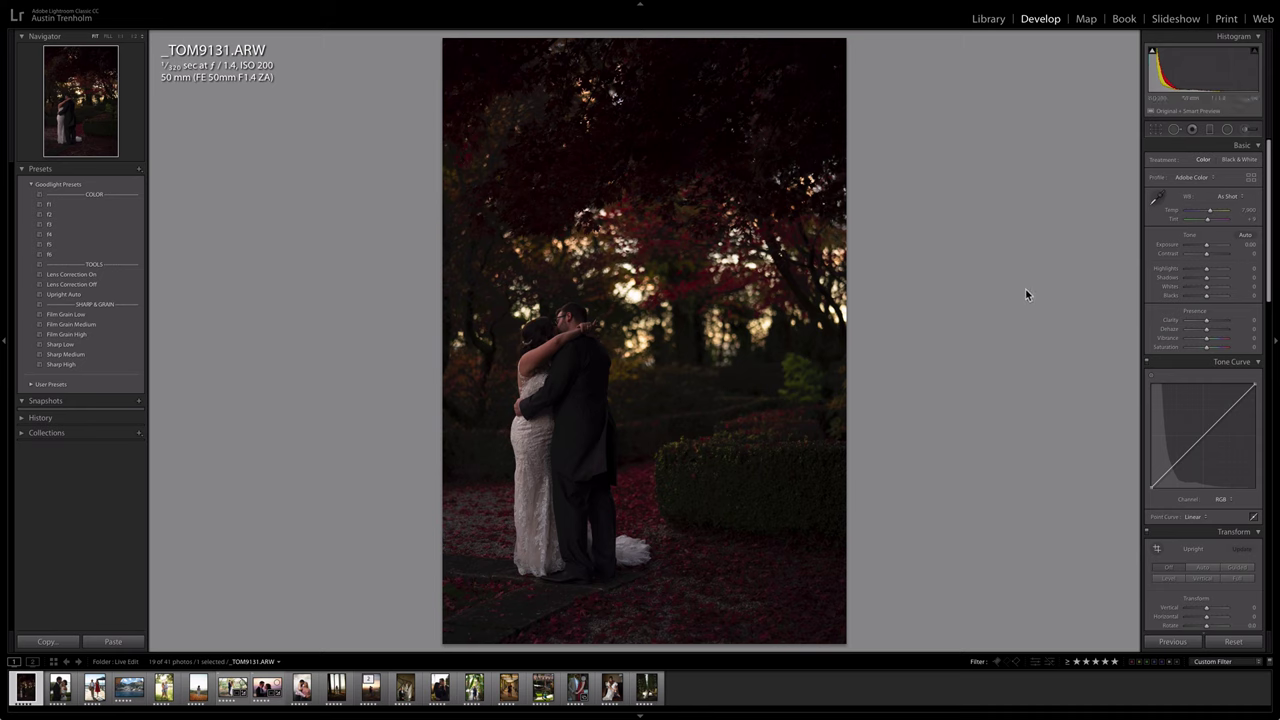
Raise the dark garden photo's exposure to +2.30 and apply the F4 color preset
left_click_drag(1206, 248, 1217, 248)
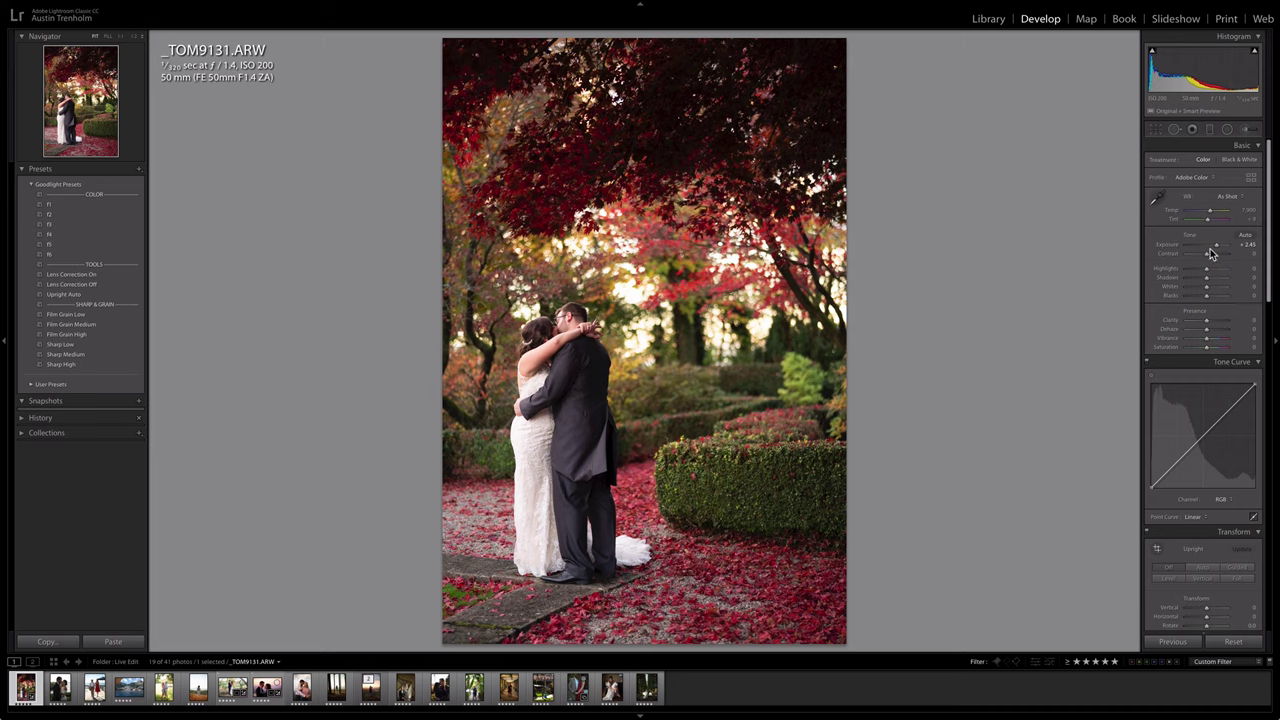
left_click_drag(1211, 254, 1214, 248)
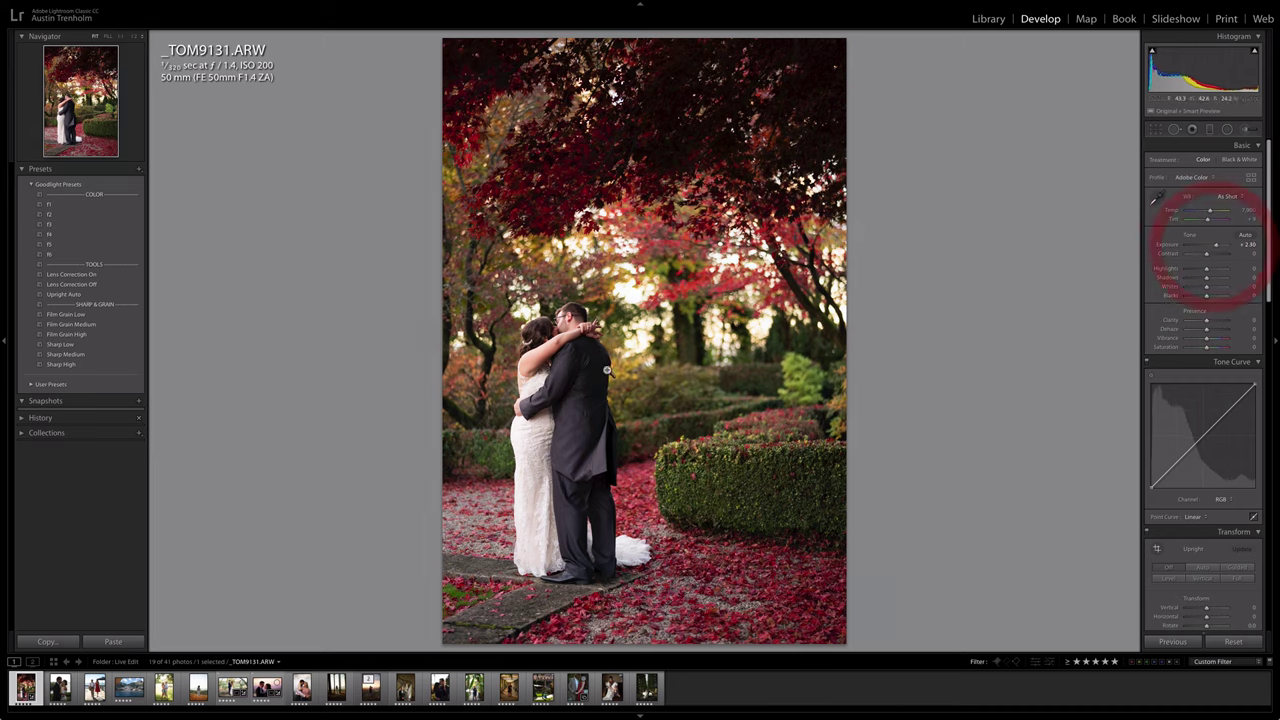
left_click(65, 236)
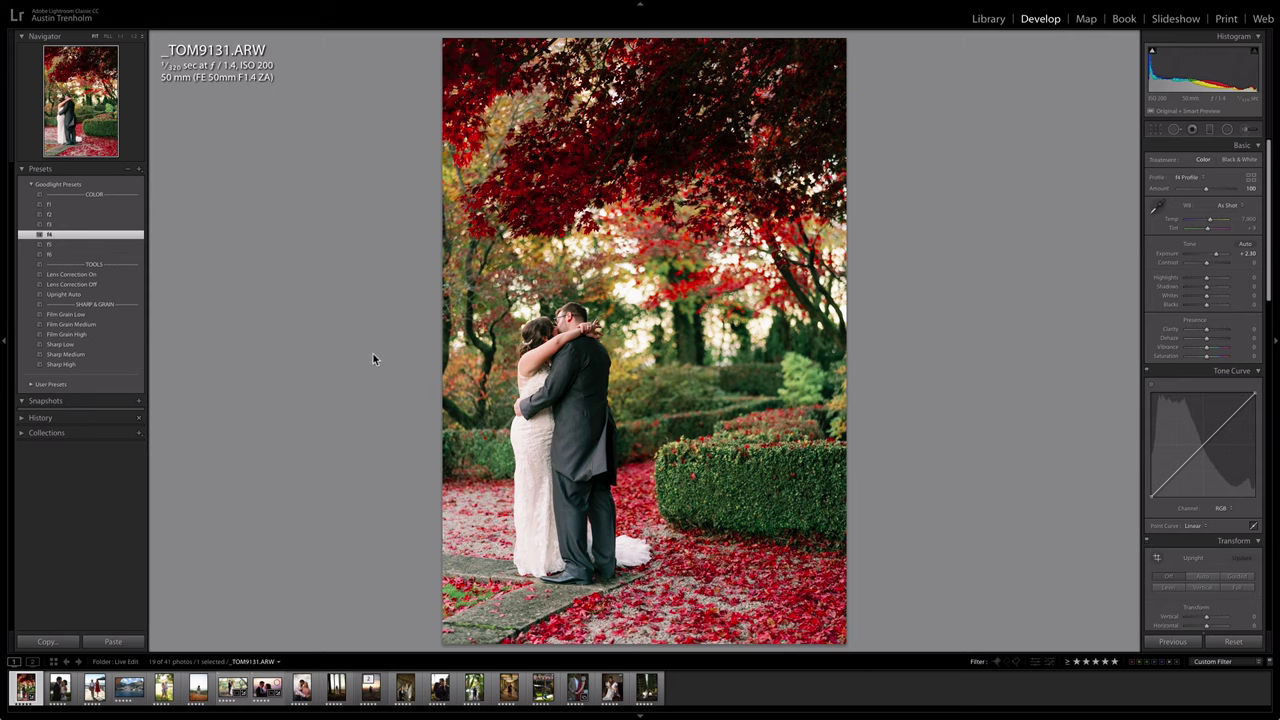
Apply the Film Grain Medium preset and slightly straighten the photo with the Crop tool
left_click(96, 325)
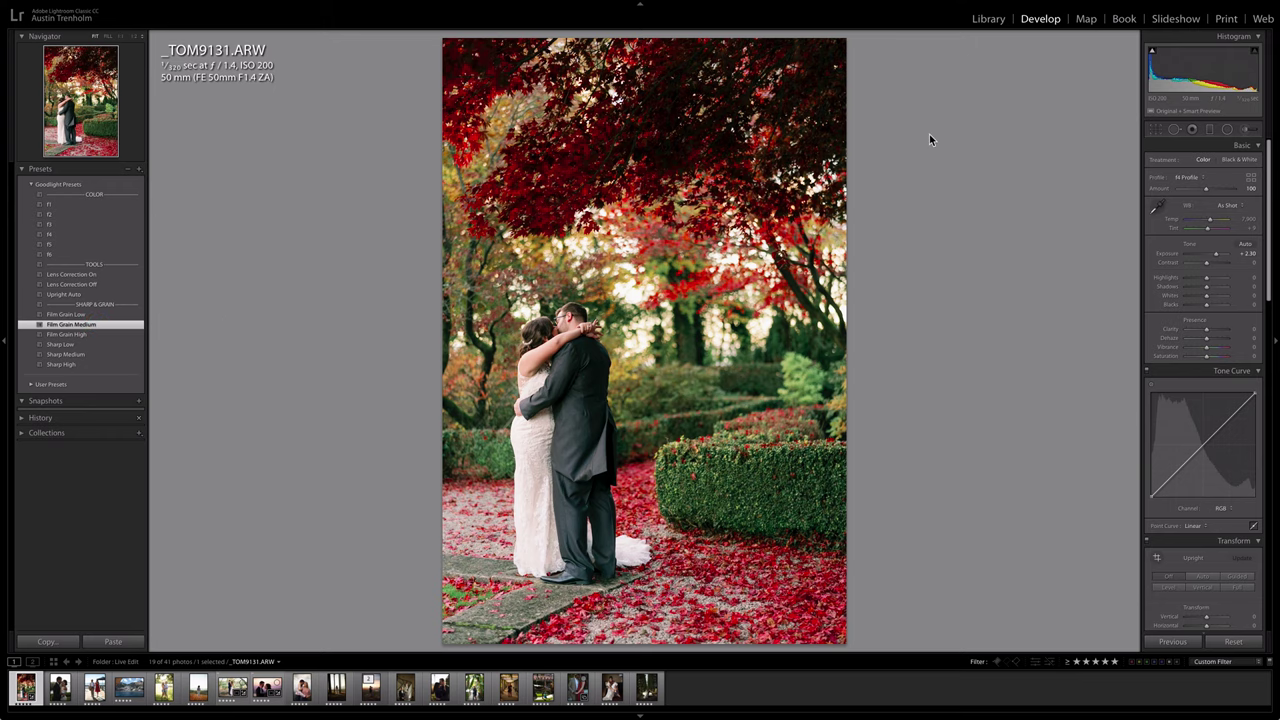
key("r")
left_click(924, 92)
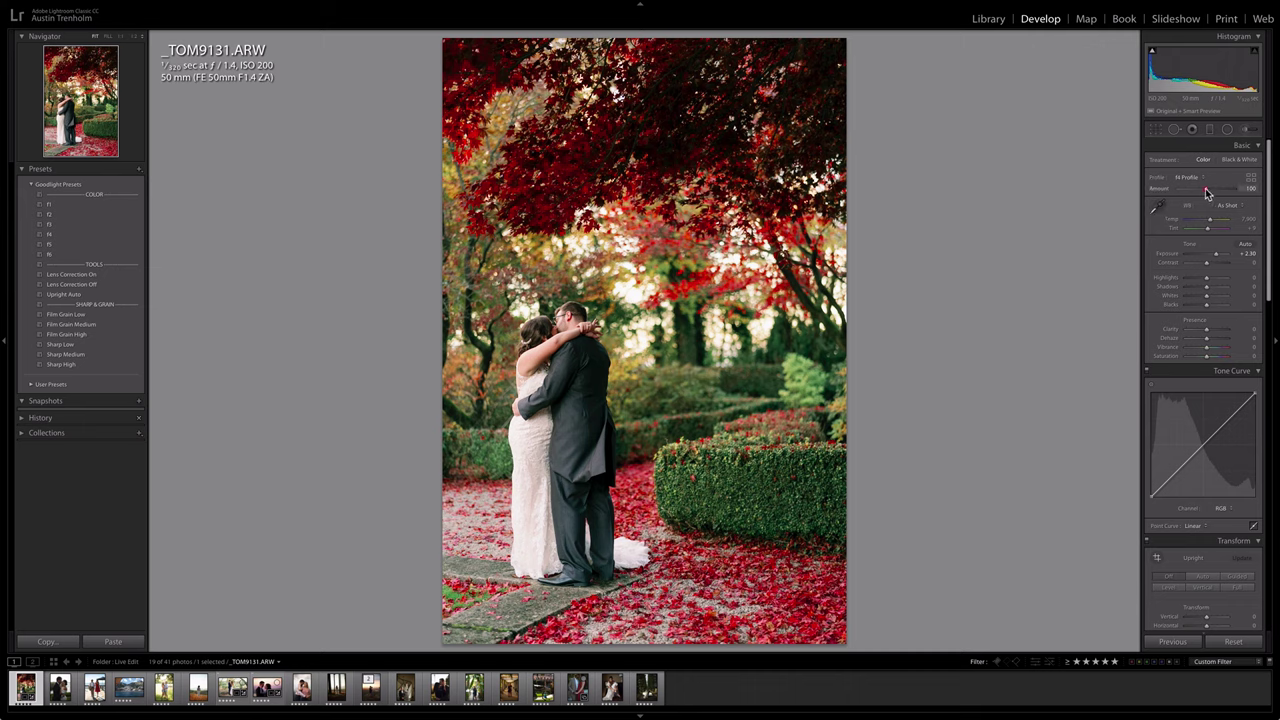
Try lower and higher F4 profile amounts, including 150, and settle on an amount of 91
left_click_drag(1205, 188, 1191, 193)
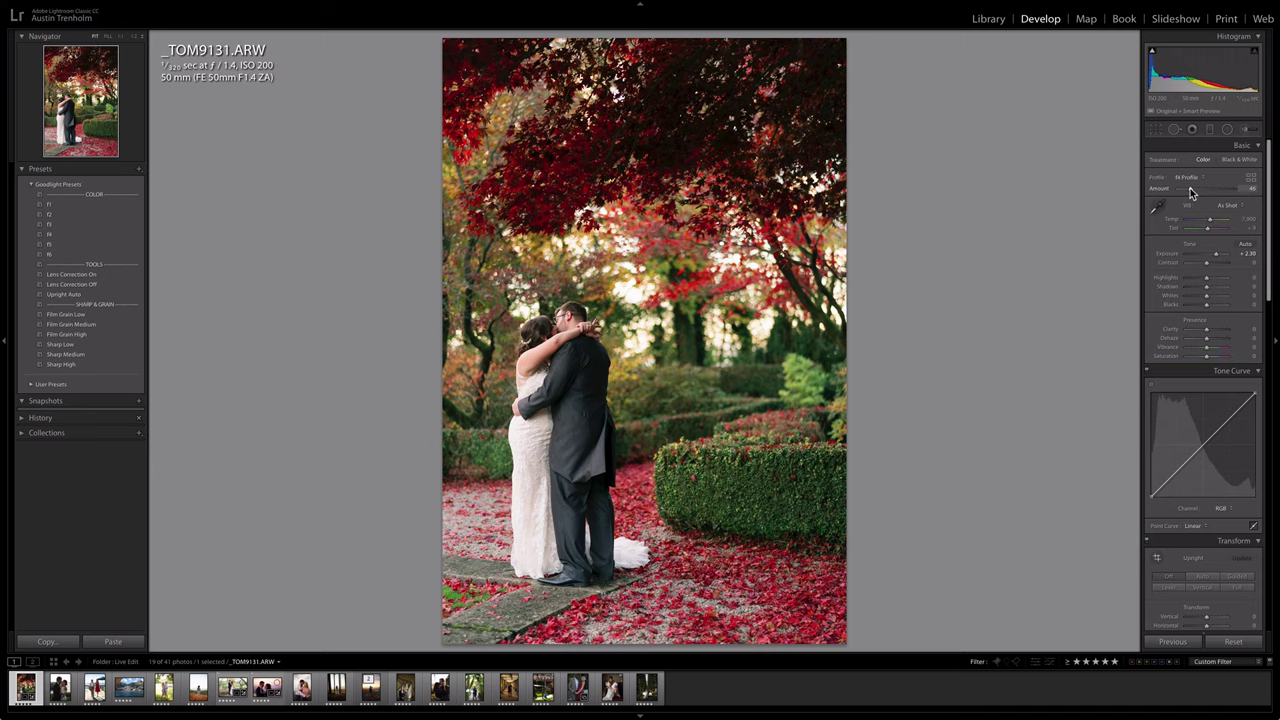
left_click_drag(1190, 188, 1189, 191)
left_click_drag(1191, 190, 1220, 195)
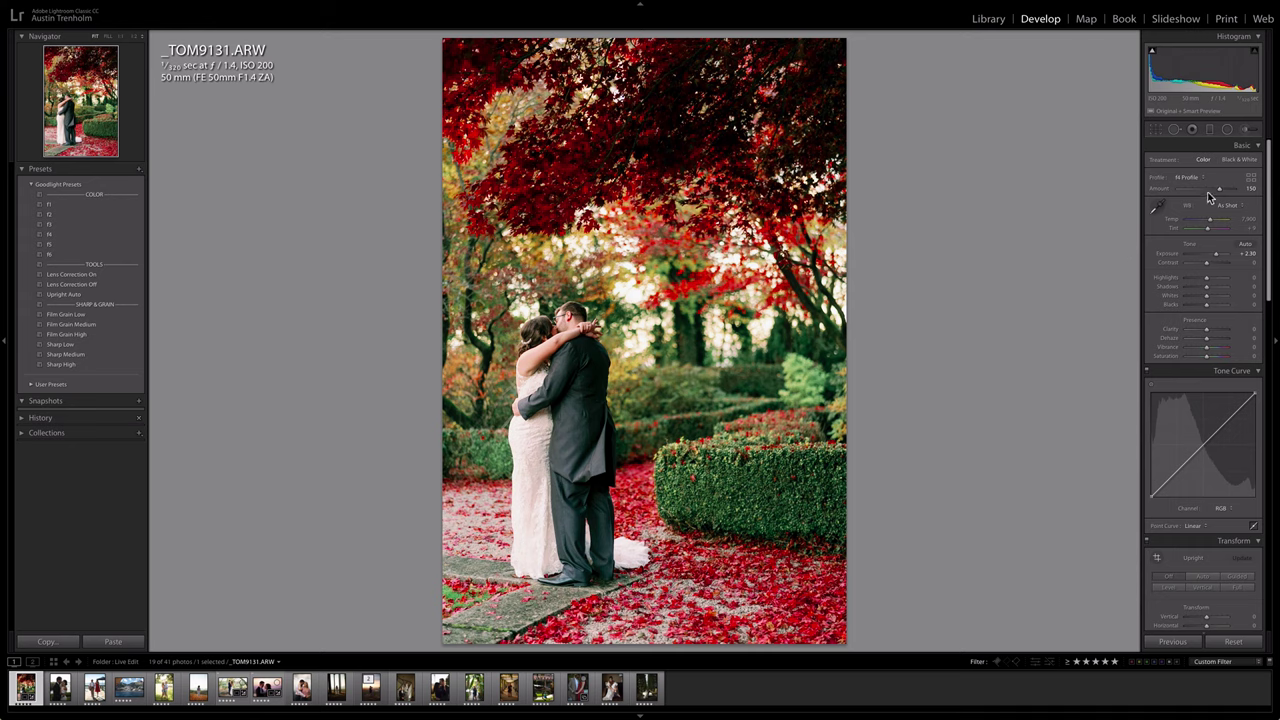
left_click_drag(1219, 193, 1206, 195)
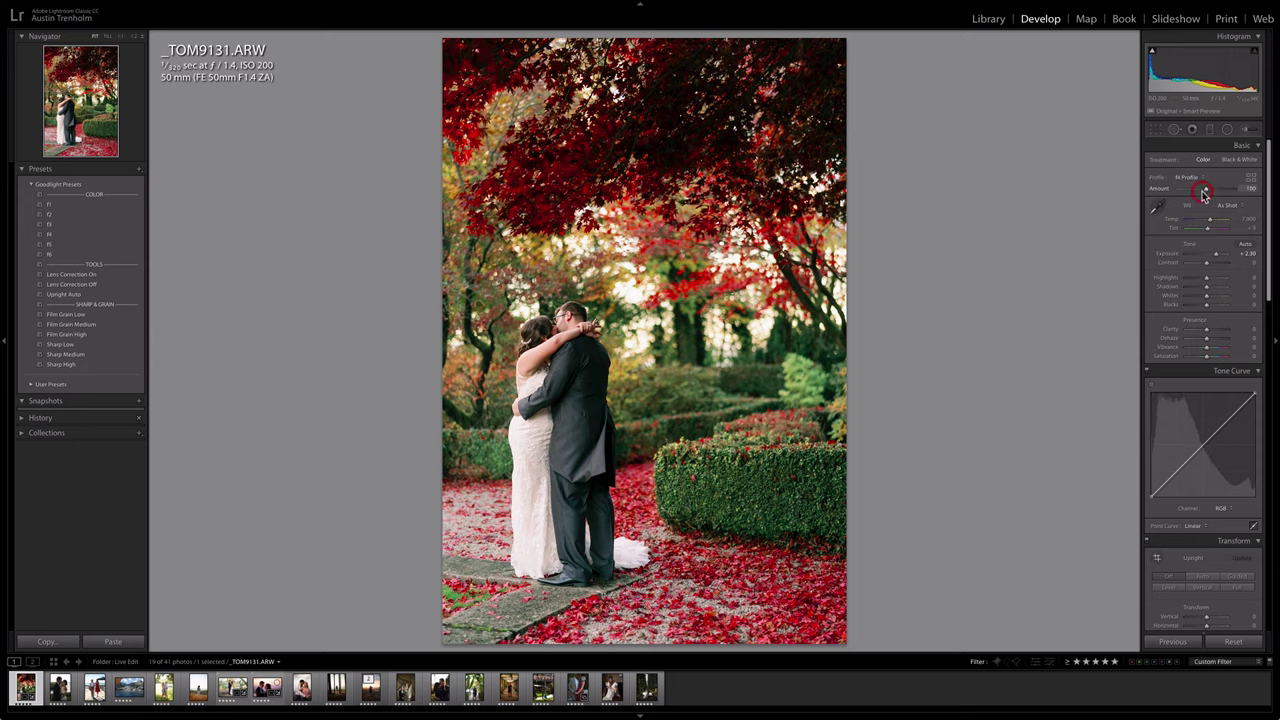
left_click_drag(1206, 193, 1202, 196)
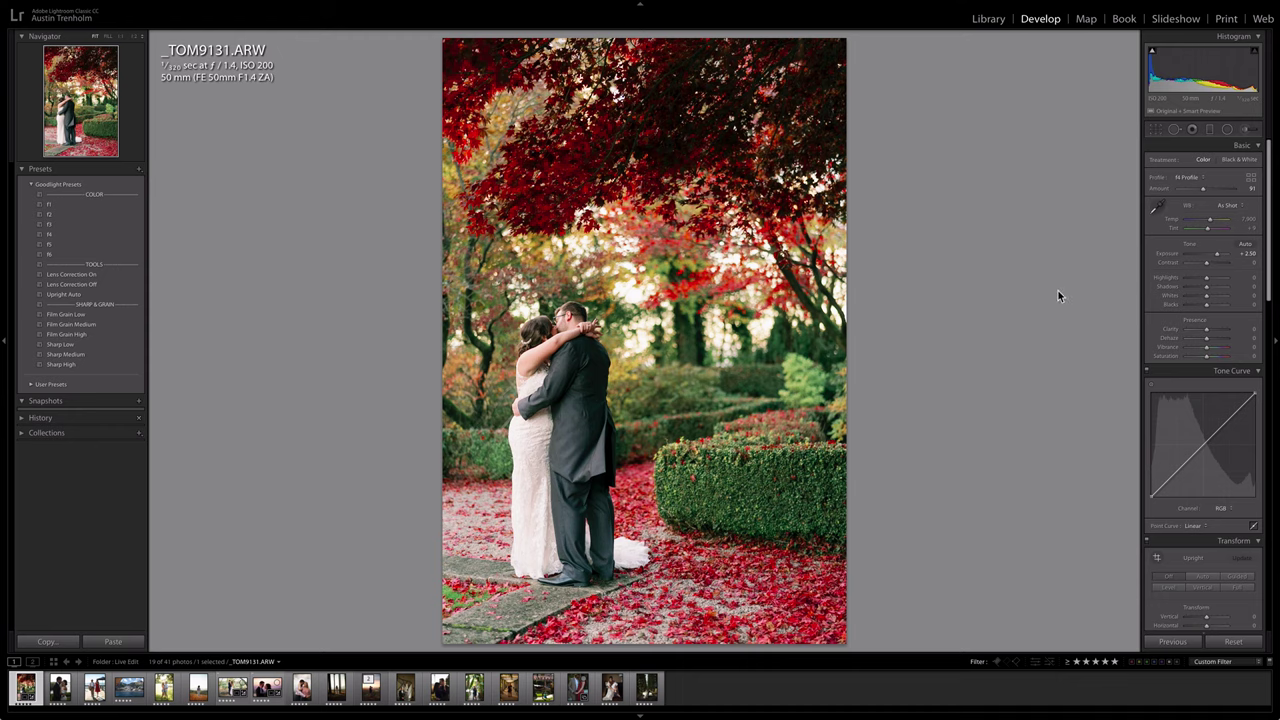
Raise the exposure of the next photo, _ATG9094.RAF, to +1.09 and apply the F1 color preset
key("Right")
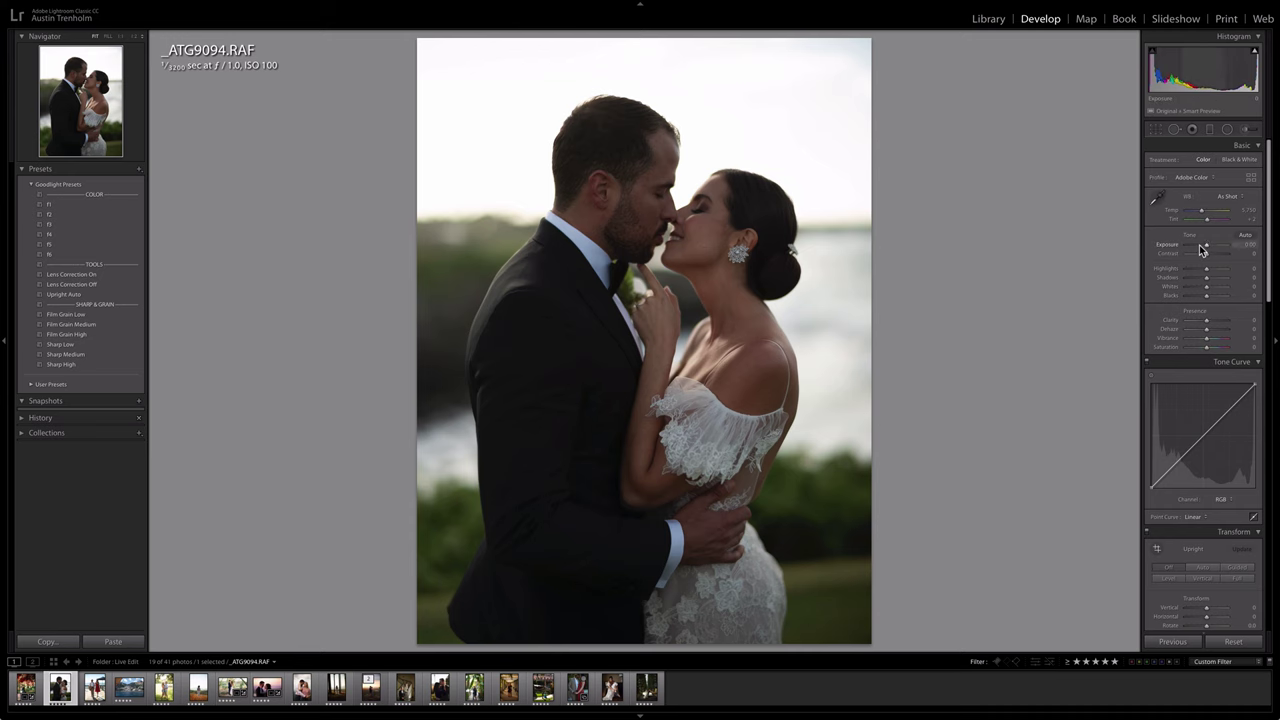
key("shift+Up")
key("shift+Up")
key("shift+Up")
key("shift+Up")
key("shift+Down")
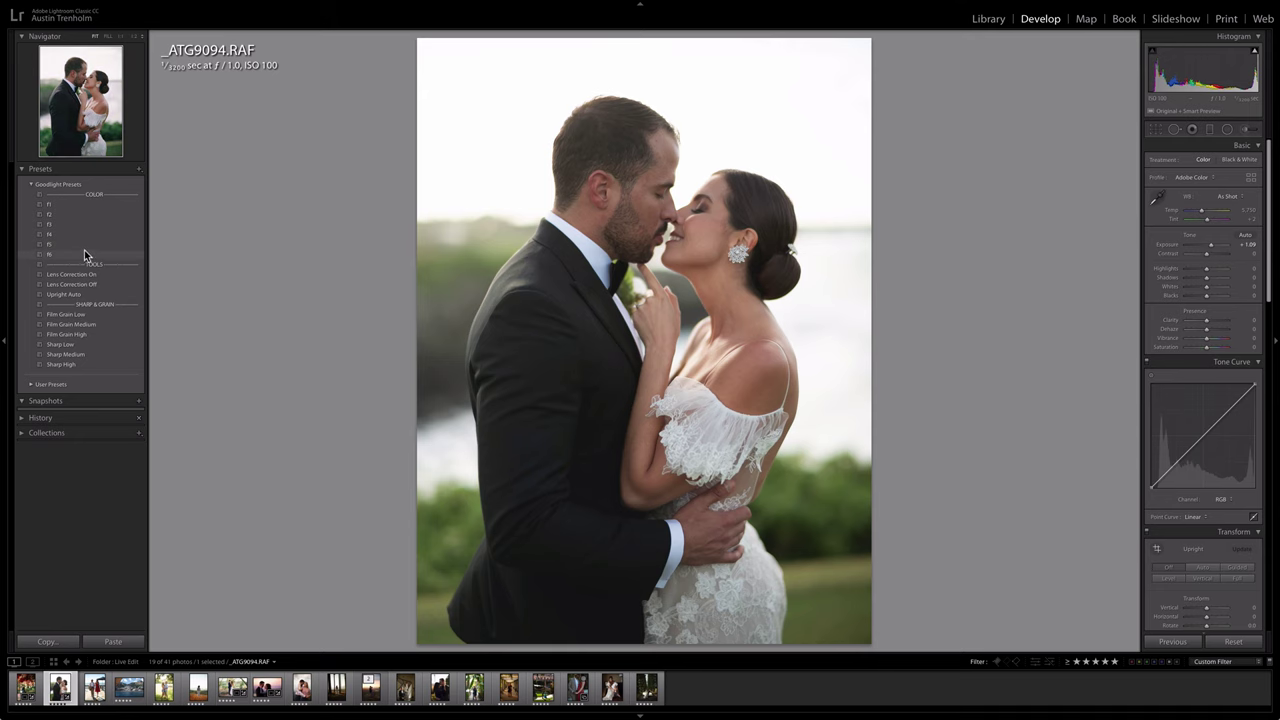
left_click(87, 203)
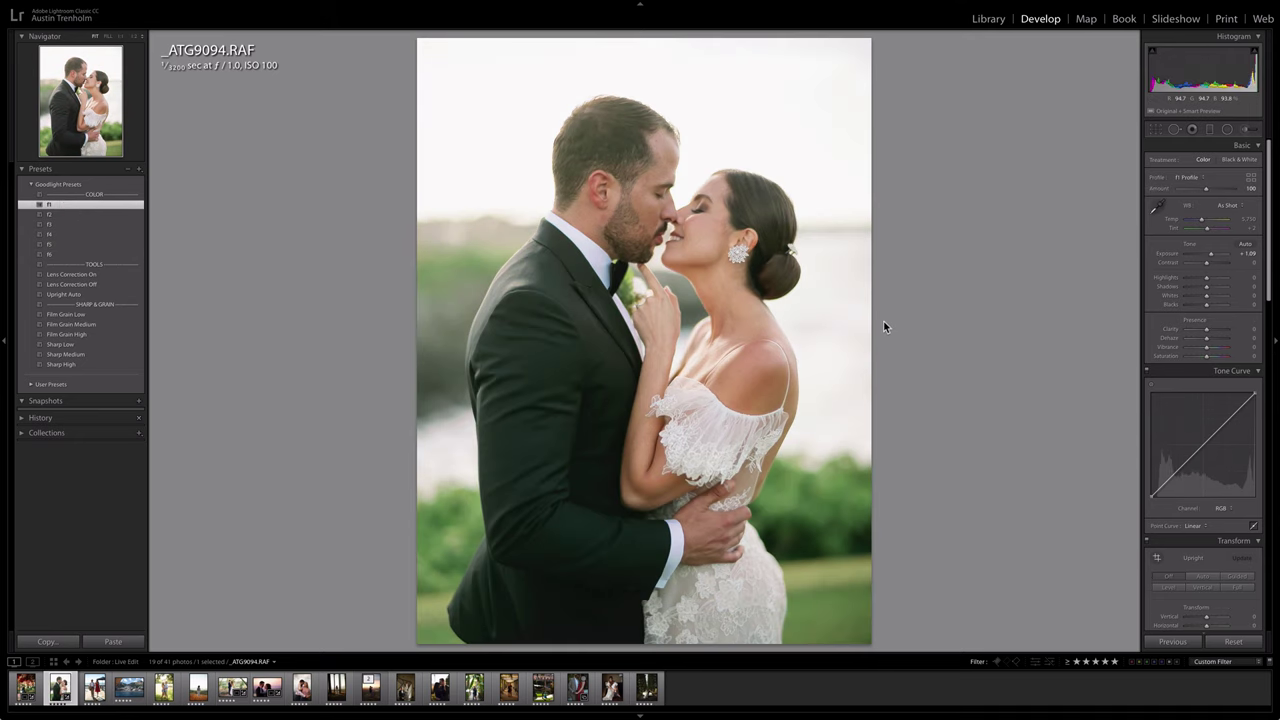
Fine-tune the photo's exposure to +0.99 and its white balance tint to +12
key("Down")
key("Down")
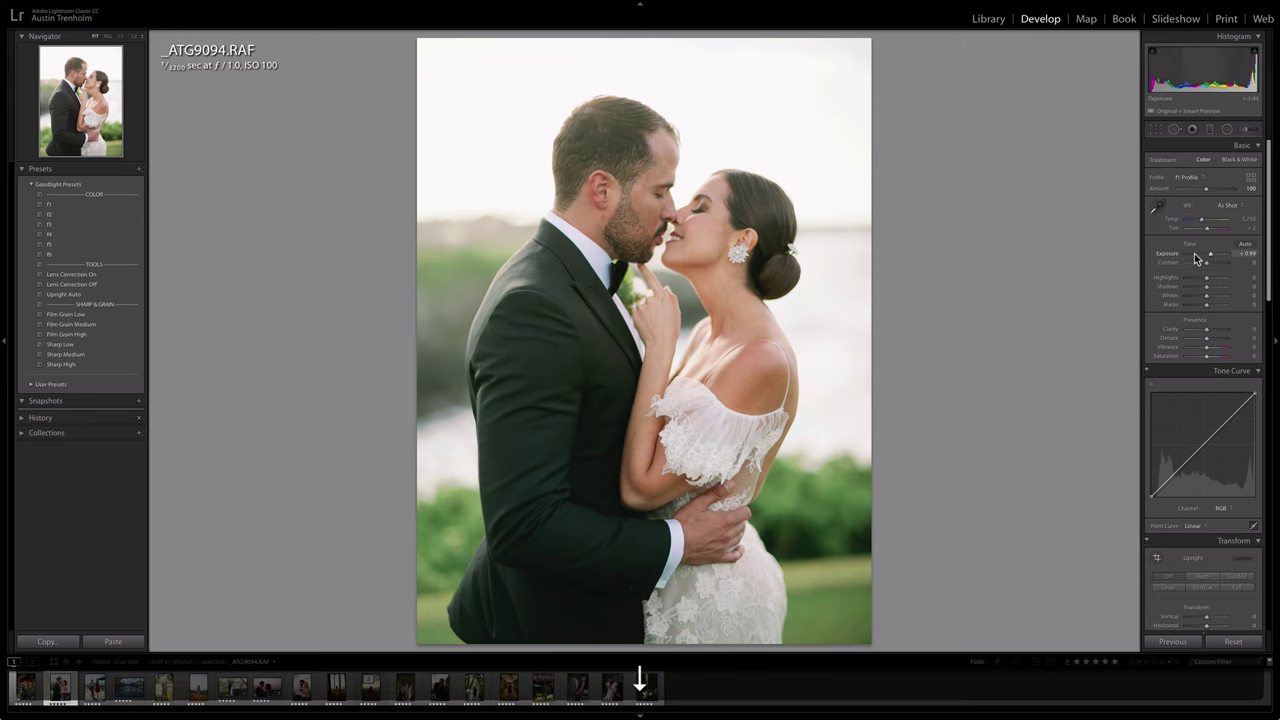
key("w")
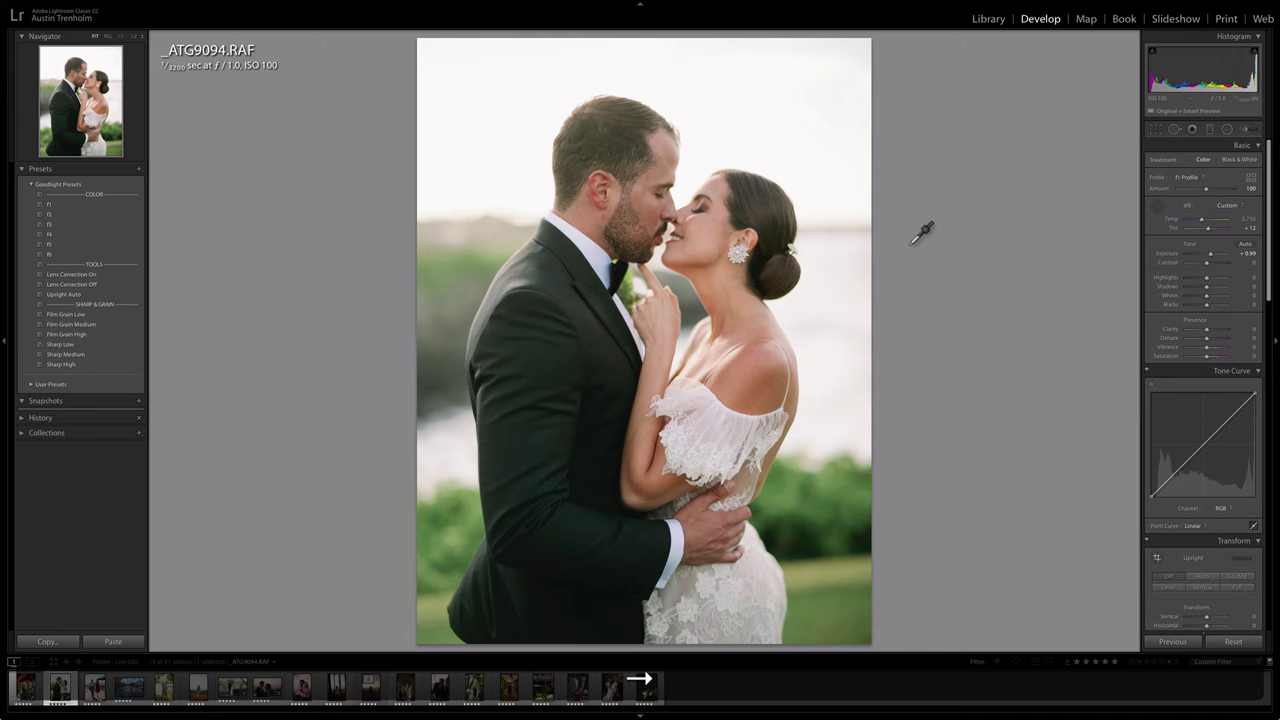
key("Escape")
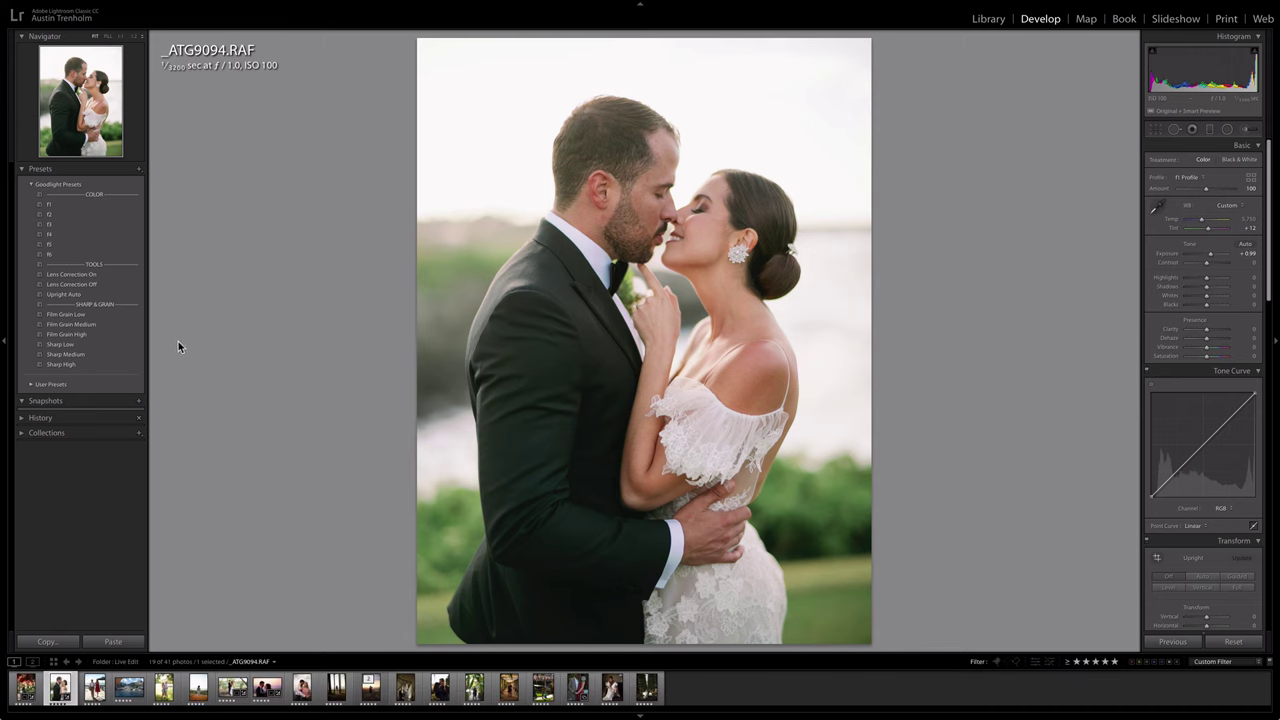
Apply the Film Grain Medium preset and set the F1 profile amount to 110
left_click(125, 324)
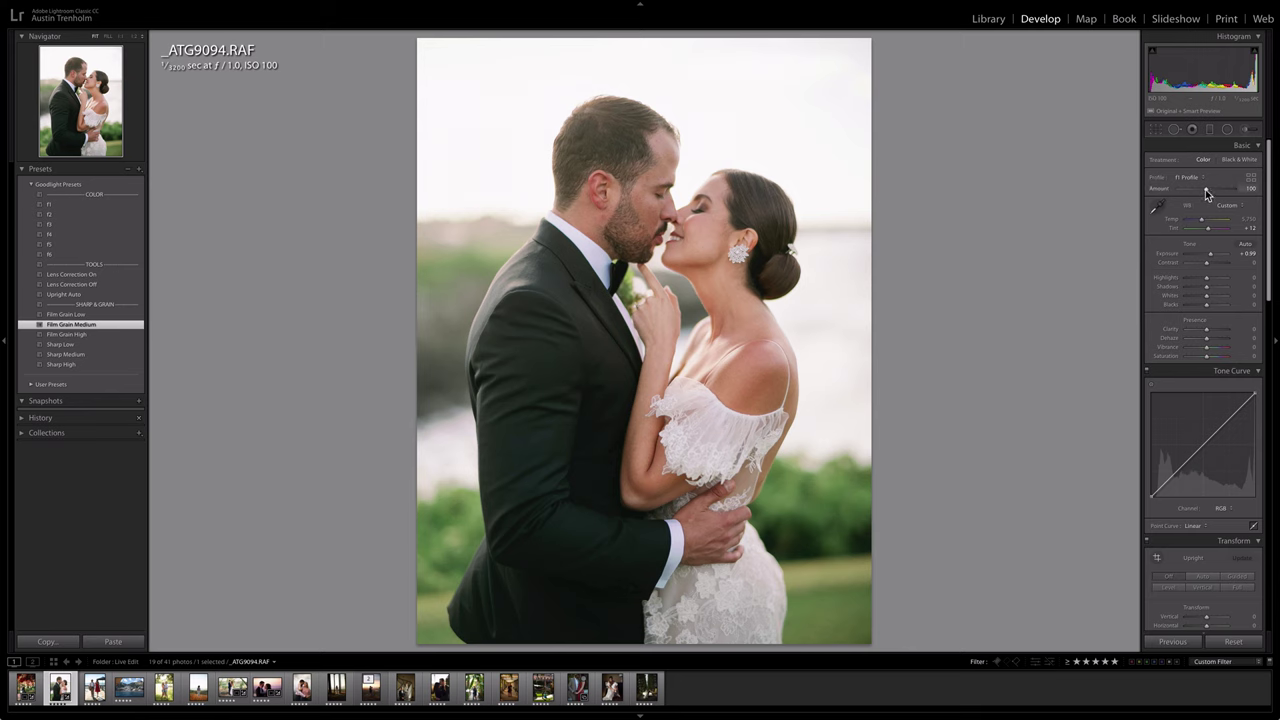
key("shift+Up")
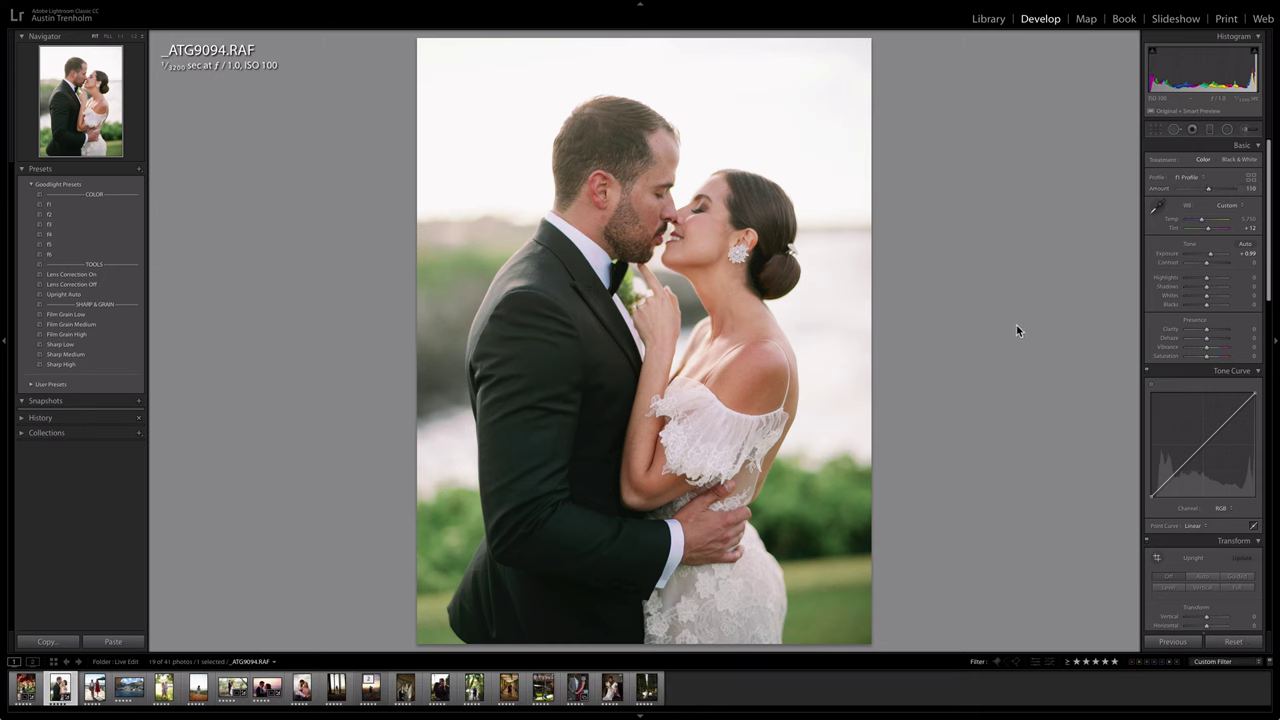
Create a virtual copy of _ATG9094.RAF and reset the copy's develop settings
key("ctrl+apostrophe")
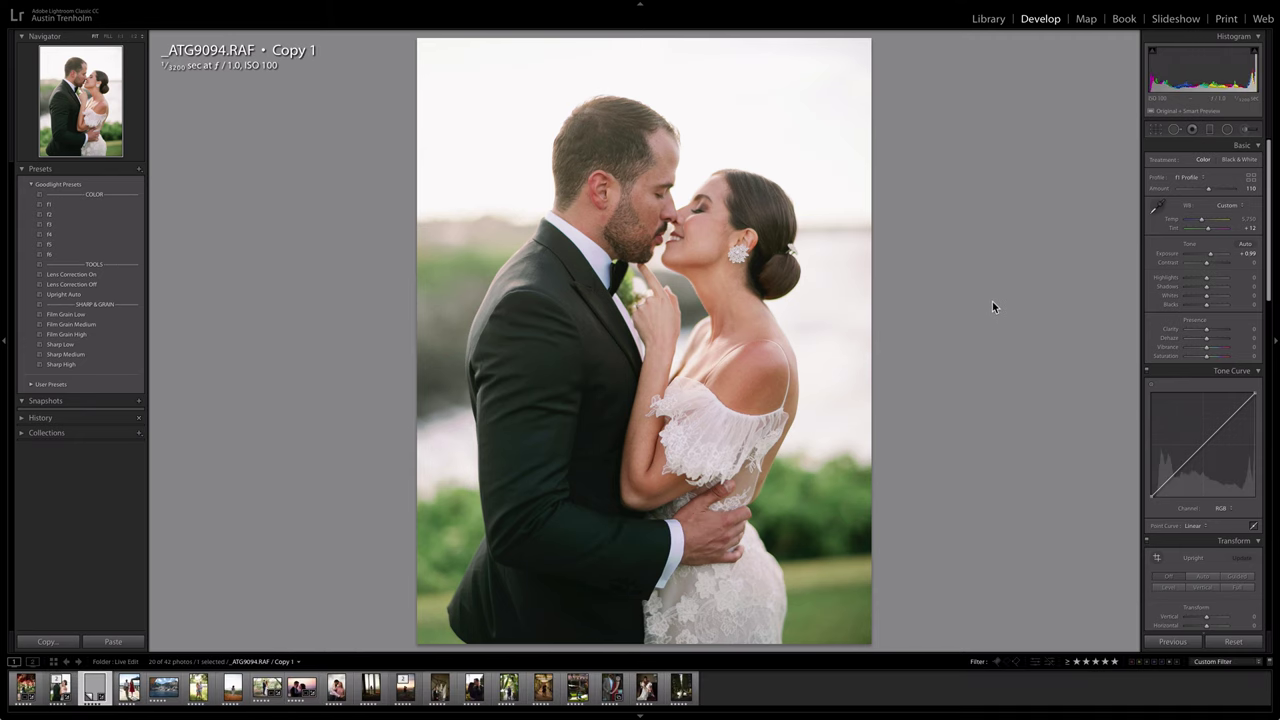
left_click(1233, 641)
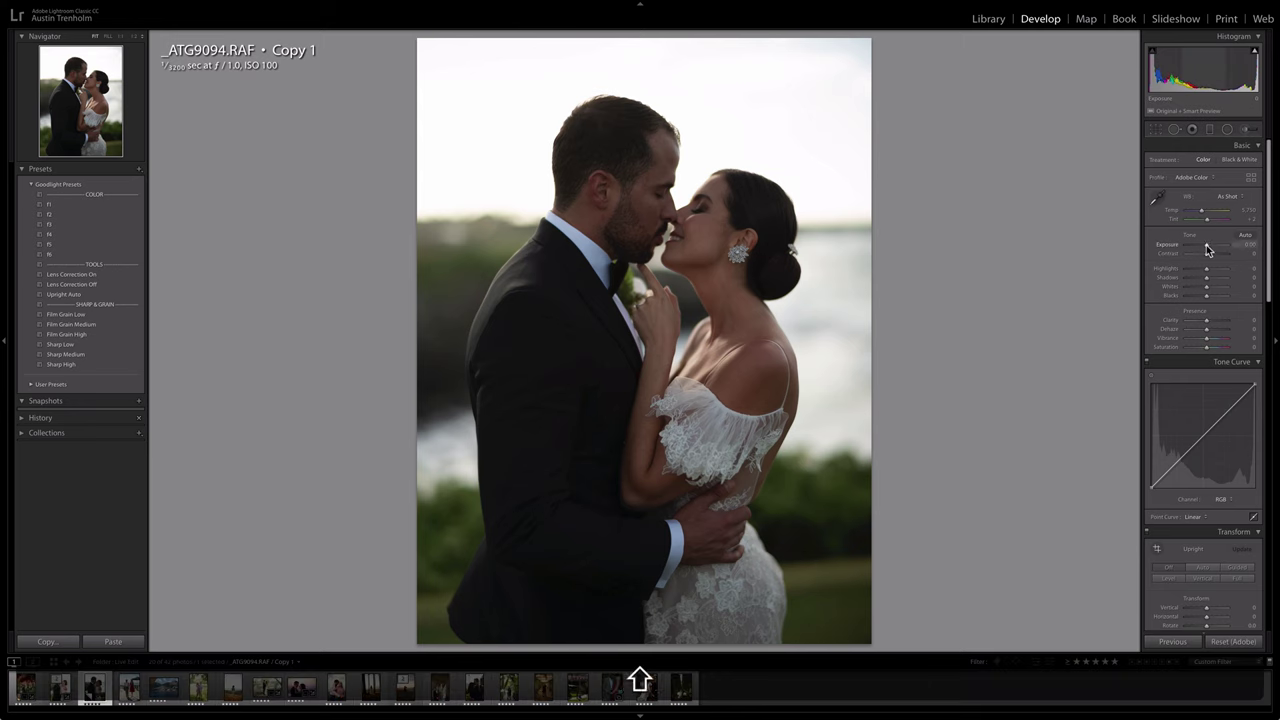
Raise the virtual copy's exposure to +1.55 and apply the F6 color preset
key("shift+Up")
key("shift+Up")
key("shift+Up")
key("shift+Up")
key("shift+Up")
key("shift+Down")
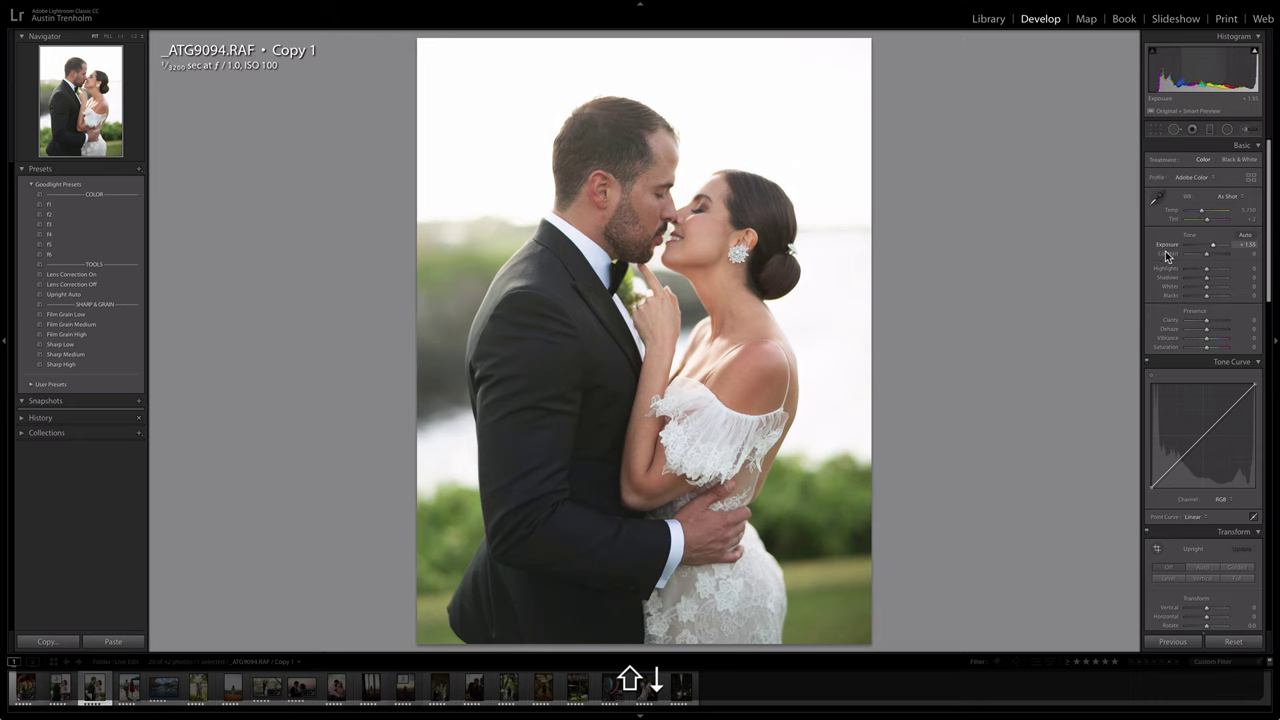
left_click(100, 256)
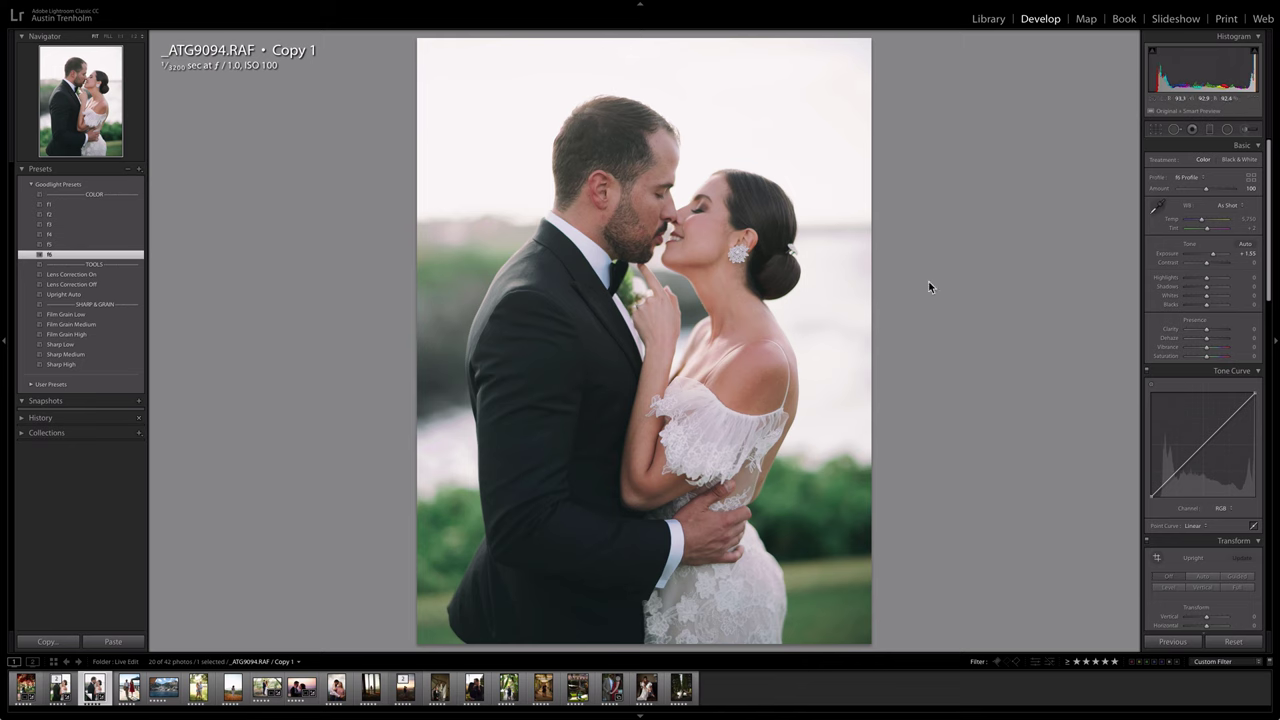
Go back to the original _ATG9094.RAF and set its white balance temperature to 5,700
key("Left")
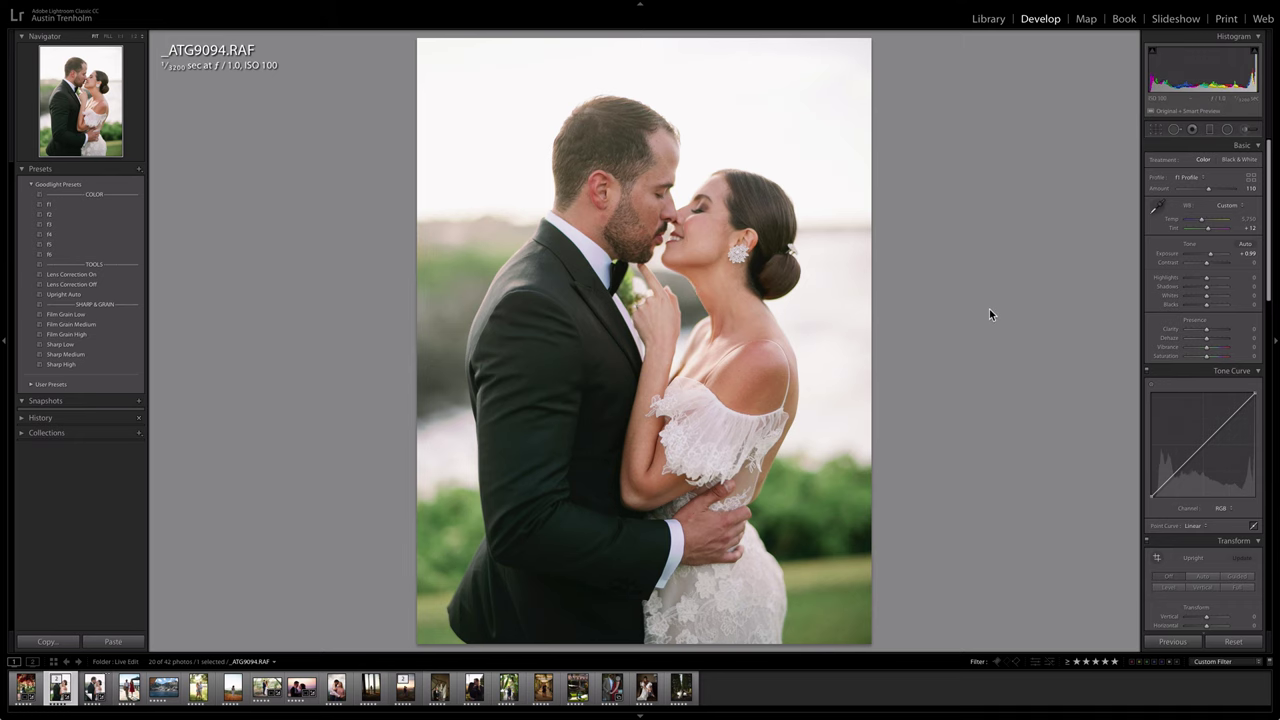
key("w")
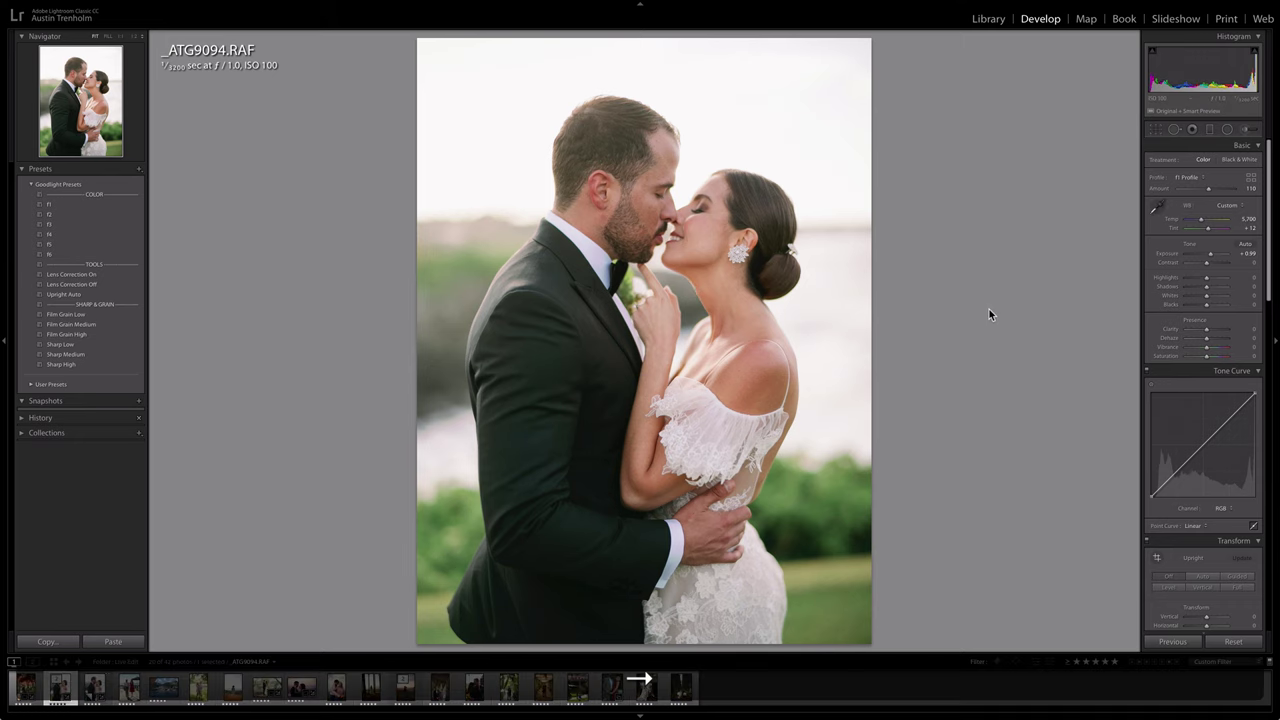
Set the virtual copy's temperature to 6,500, tint to -8 and exposure to +1.65
key("Right")
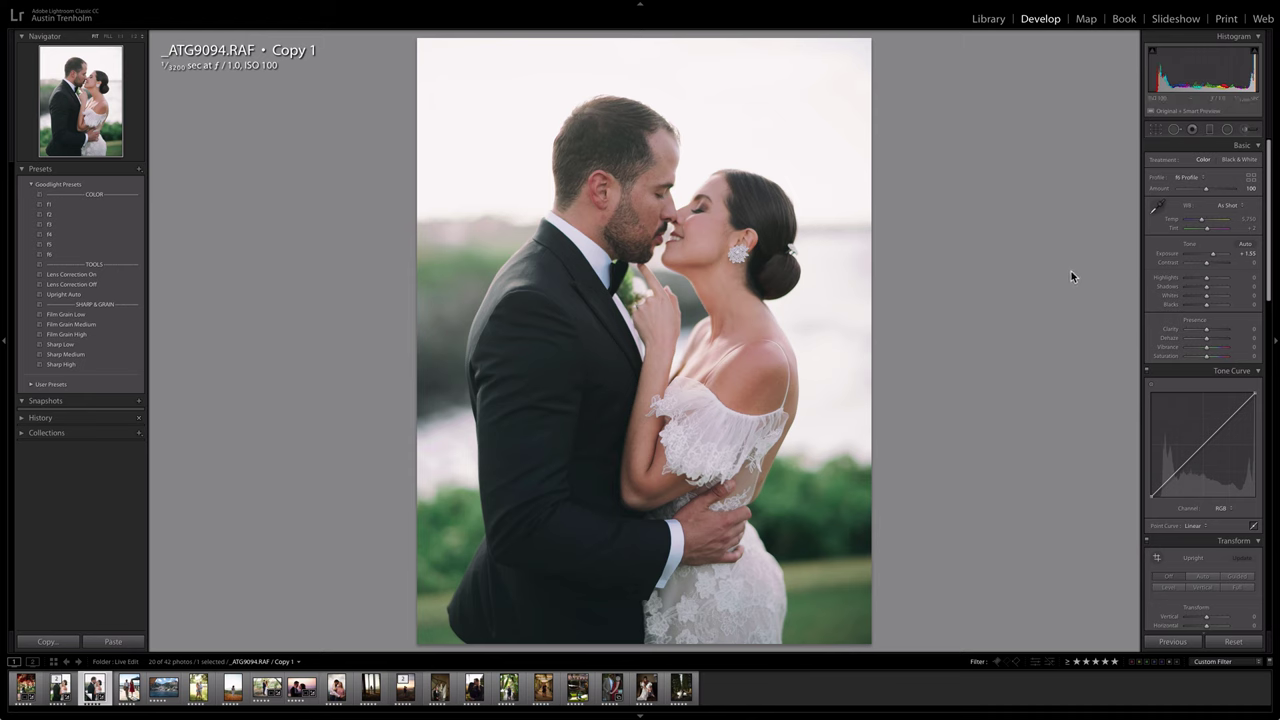
key("w")
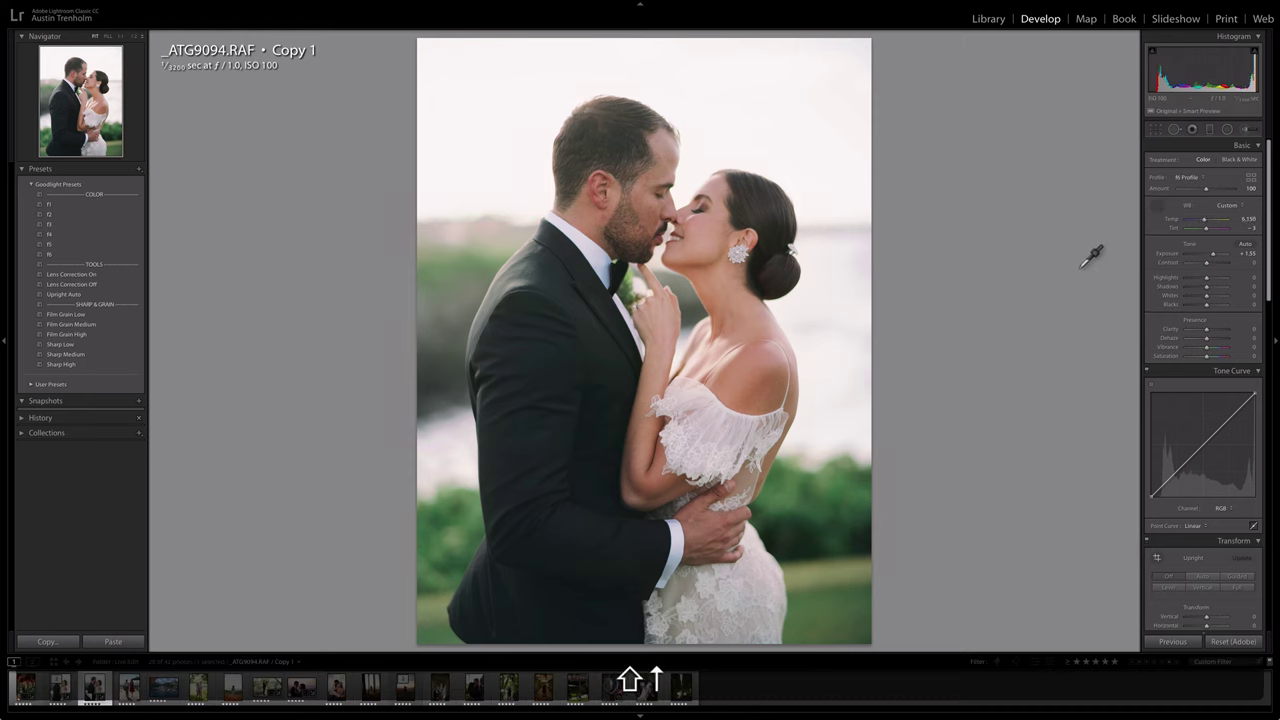
key("shift+Down")
key("Left")
key("Escape")
key("Up")
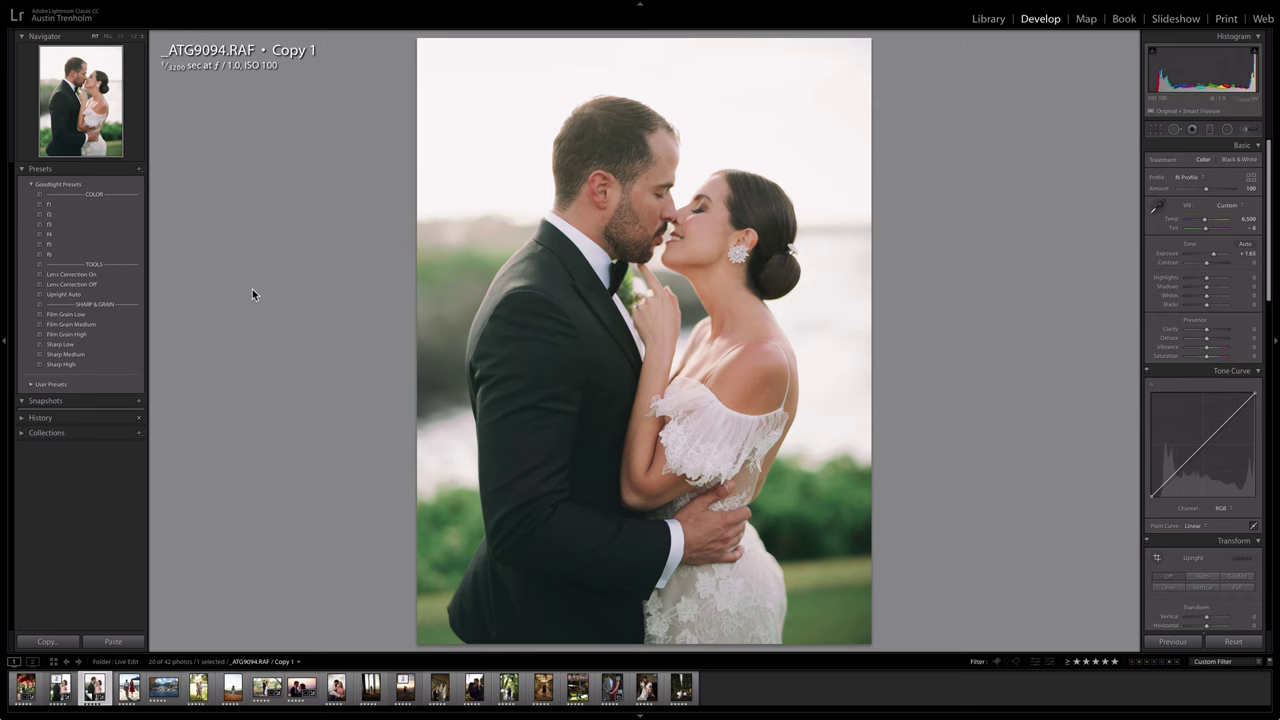
Apply the Film Grain High preset to the virtual copy and set its F6 profile amount to 120
left_click(93, 334)
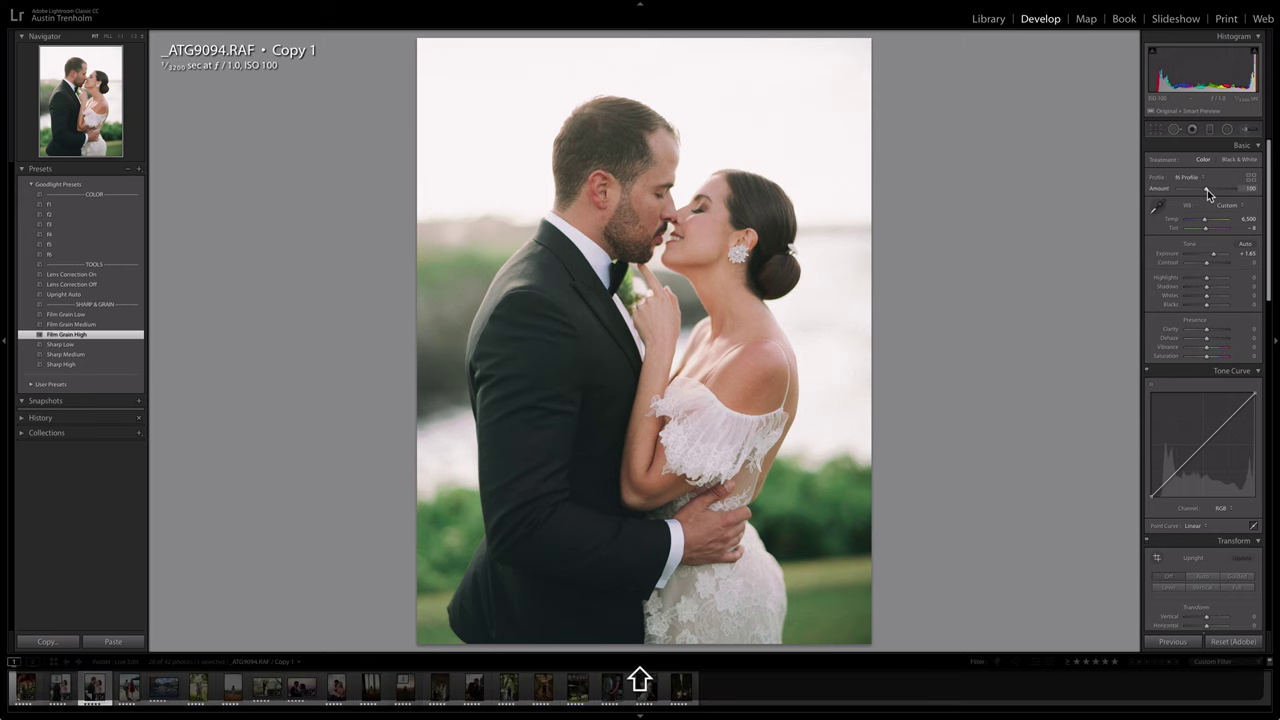
key("shift+Up")
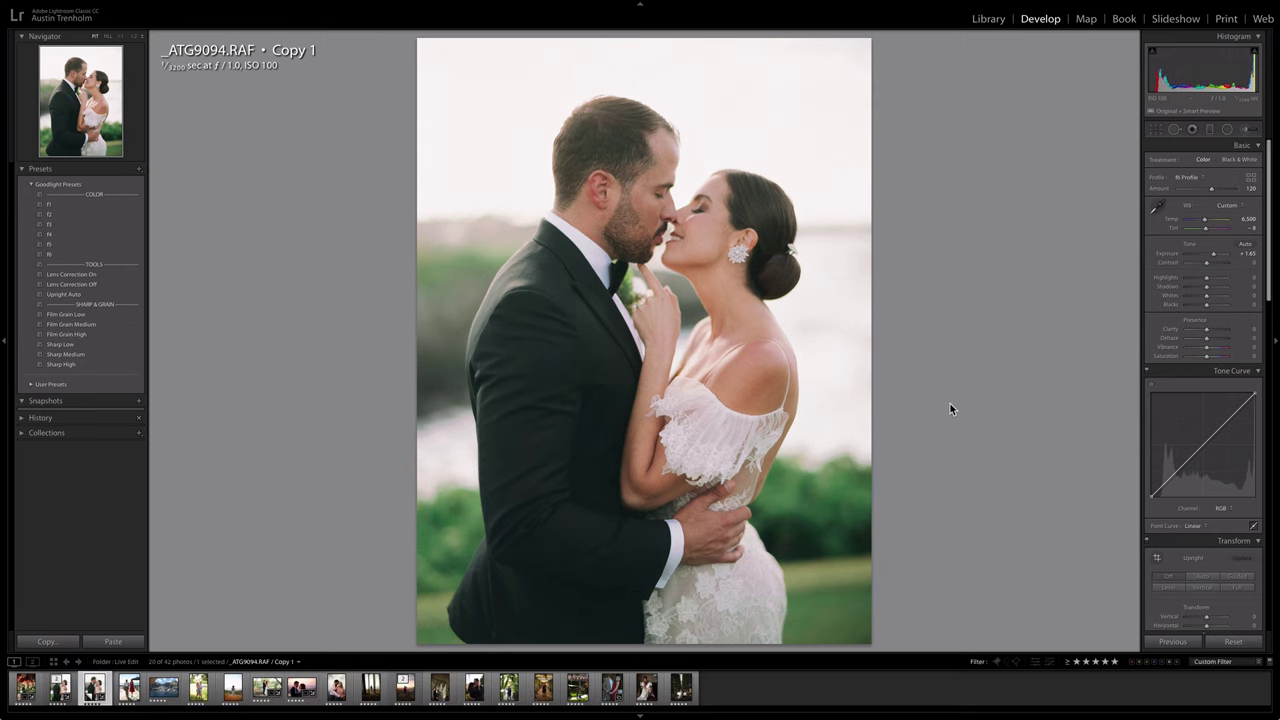
Set the original _ATG9094.RAF's exposure to +1.09 and compare it with the virtual copy
key("Left")
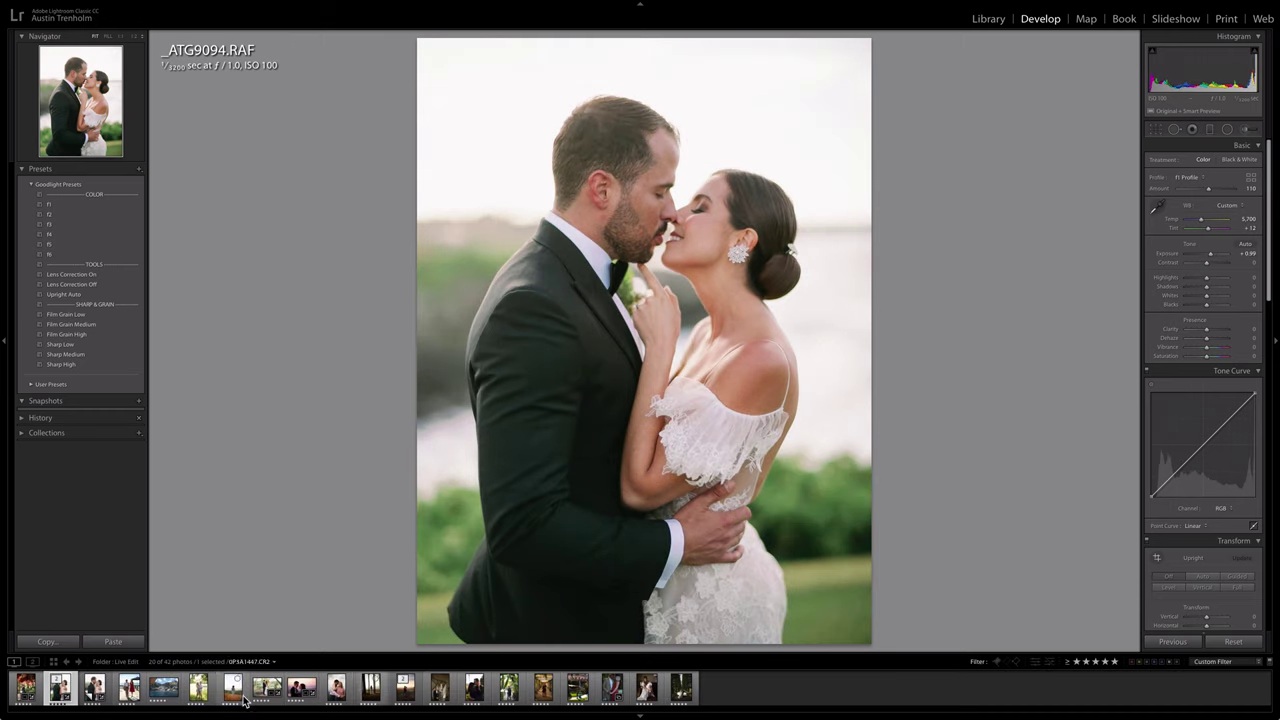
key("Up")
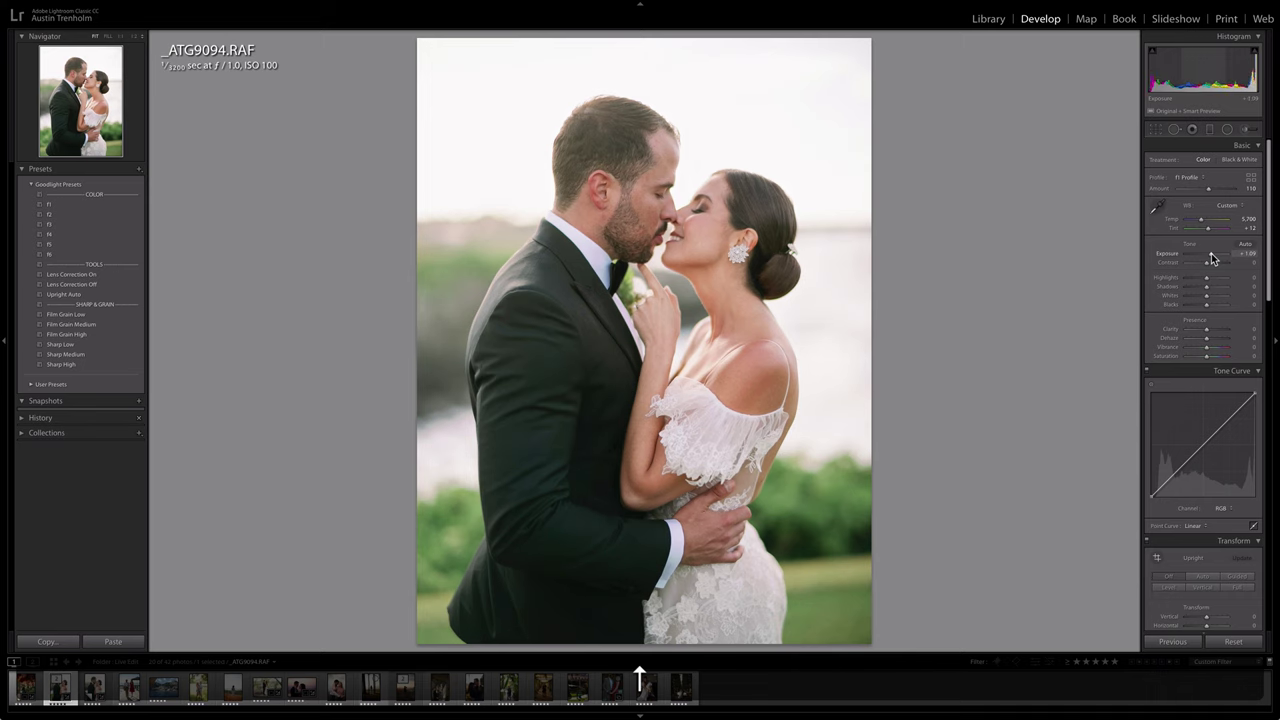
key("Right")
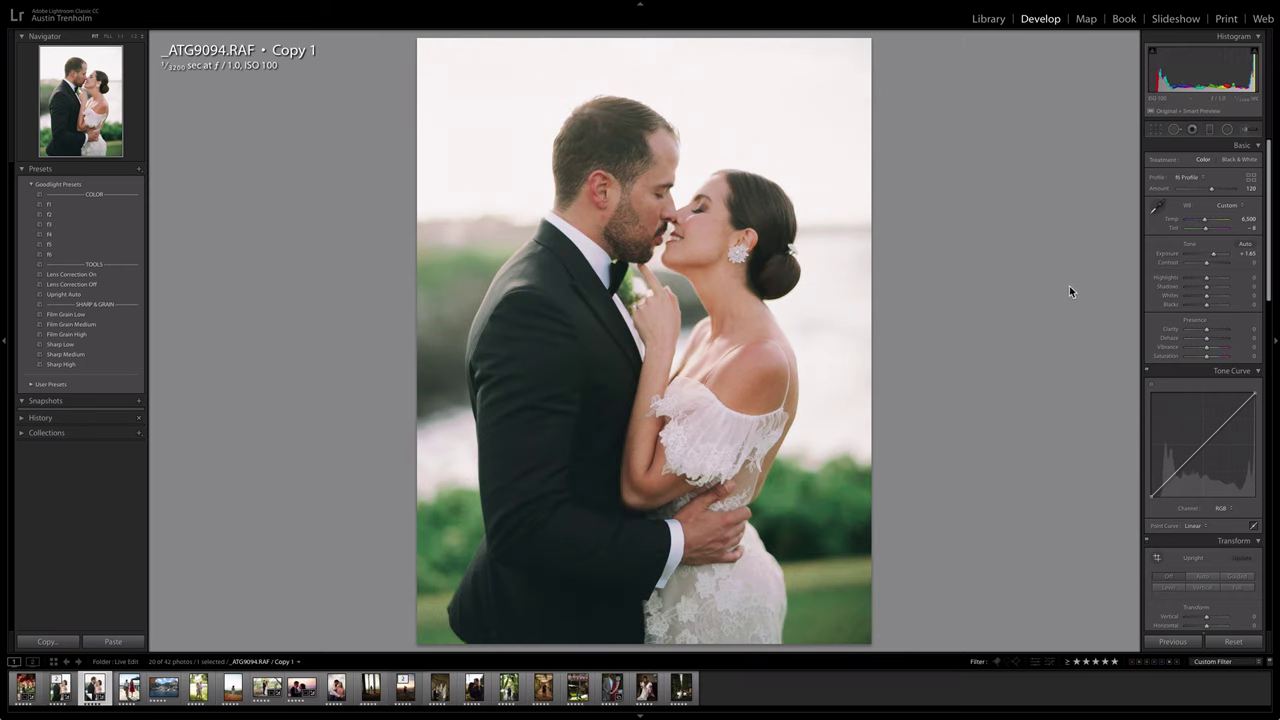
Open the next photo, MPE-1359.RAF, and raise its exposure to +0.99
key("Right")
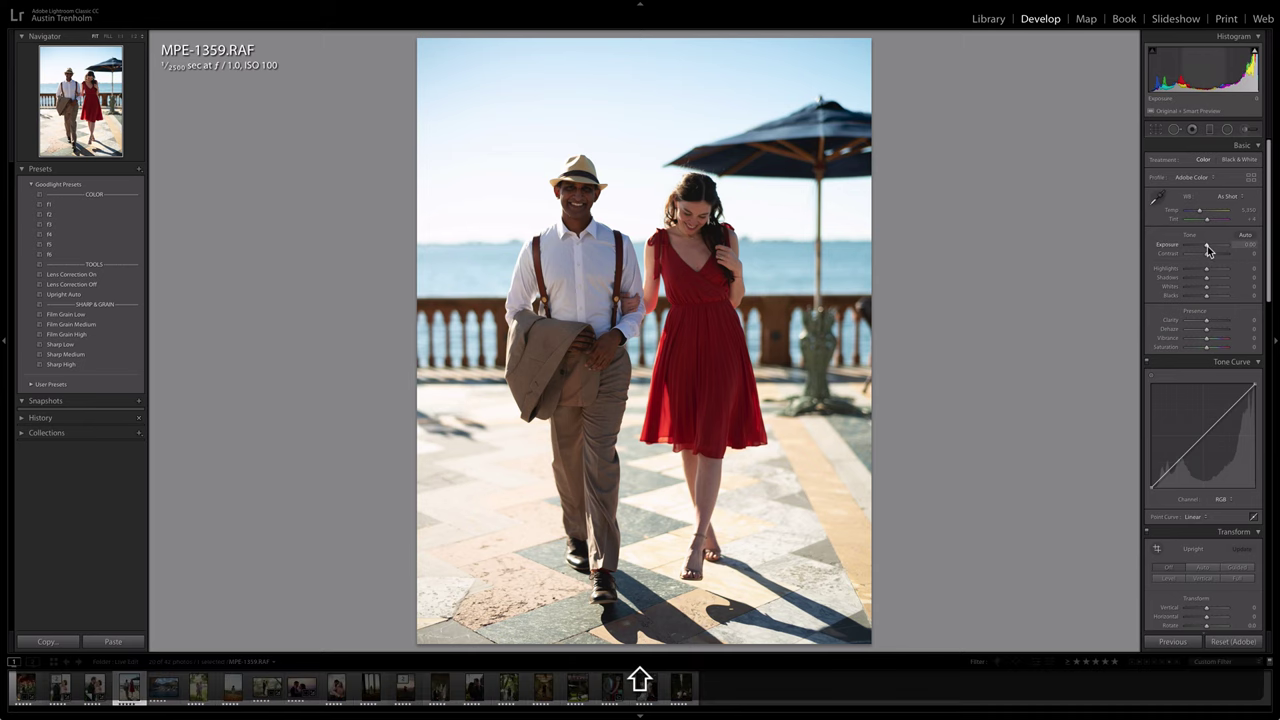
key("shift+Up")
key("shift+Up")
key("shift+Up")
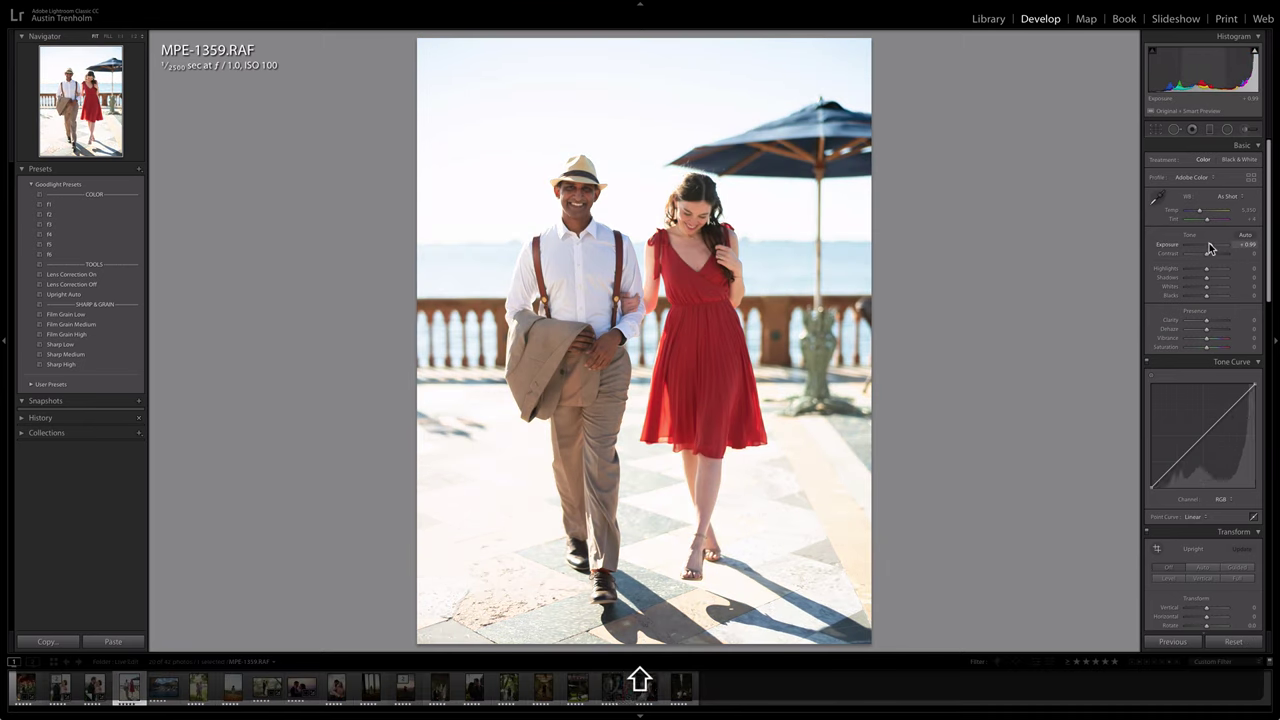
Apply the F4 color preset to MPE-1359.RAF and lower its exposure to +0.69
left_click(68, 235)
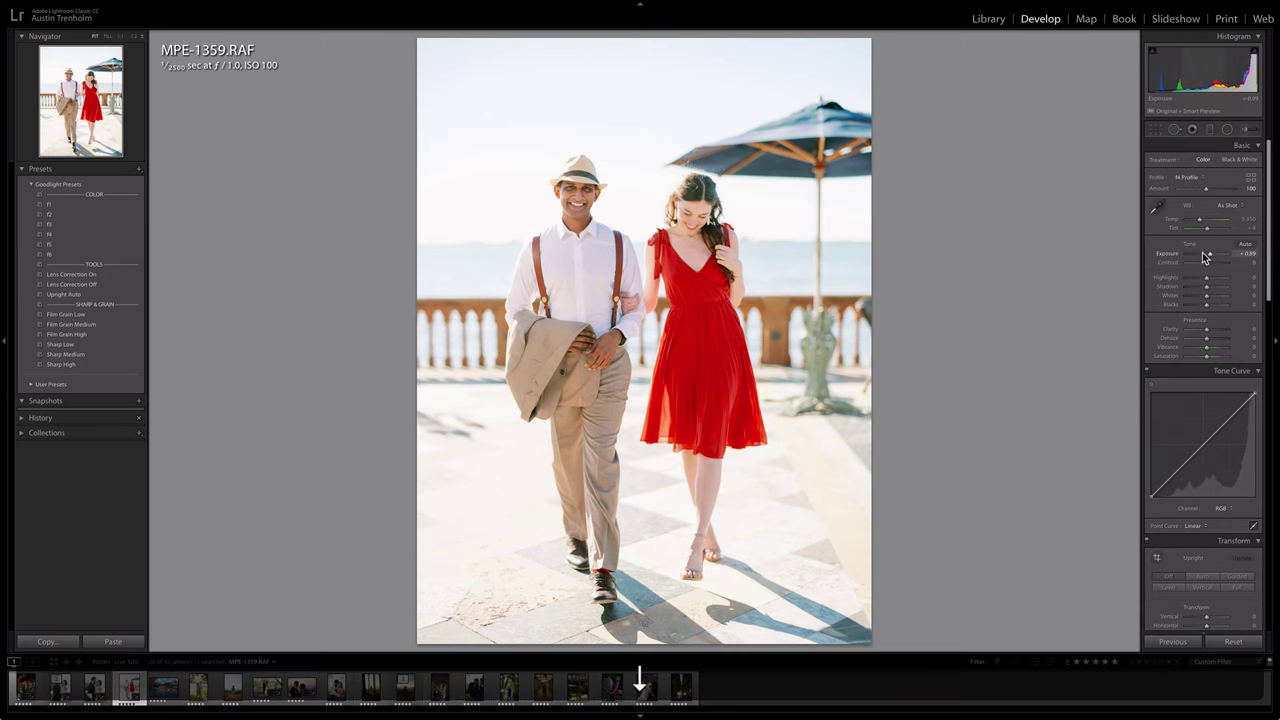
key("Down")
key("Up")
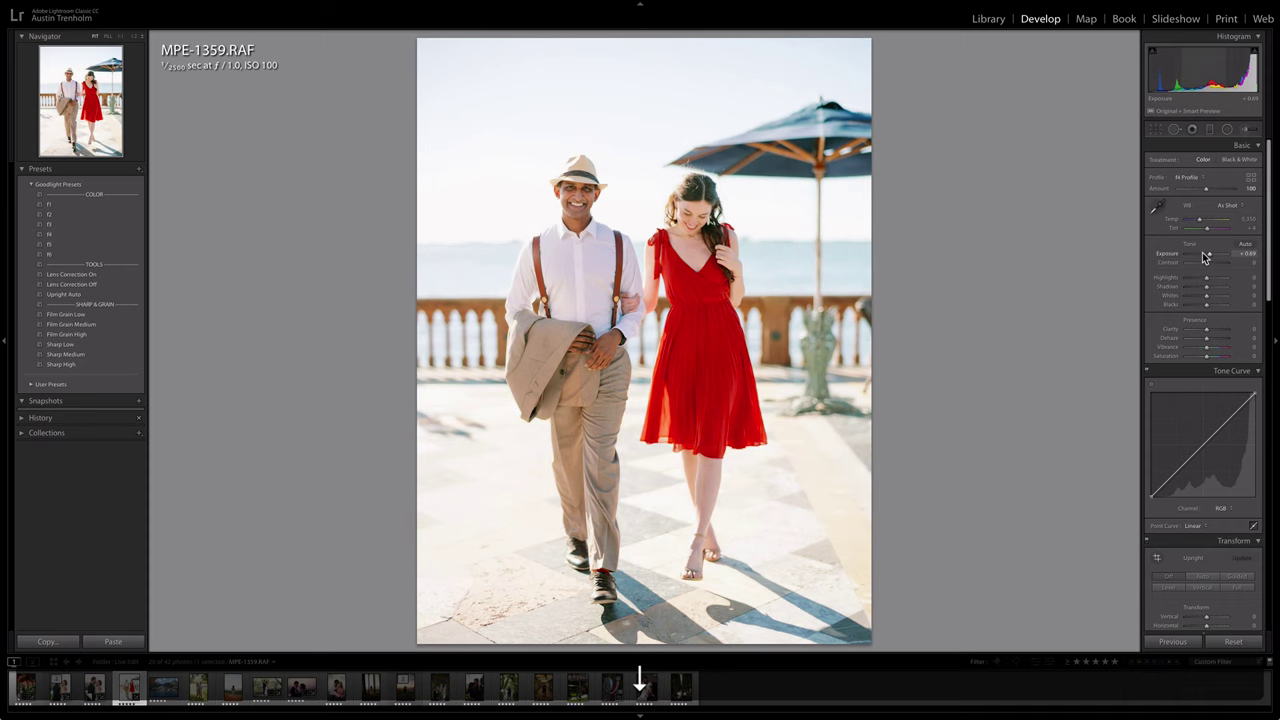
Set the exposure of MPE-1359.RAF to +0.59 and its white balance temperature to 5,550
key("w")
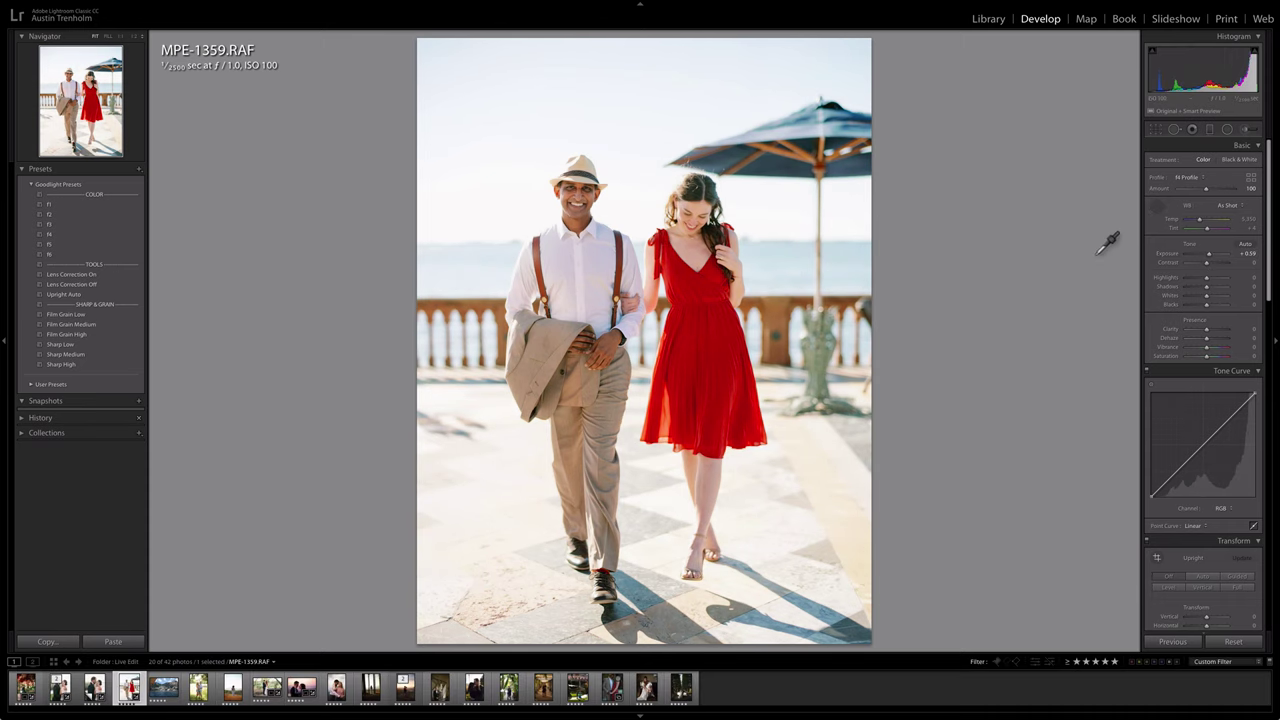
left_click(1064, 260)
Straighten MPE-1359.RAF slightly and apply the Film Grain Medium preset to it
key("r")
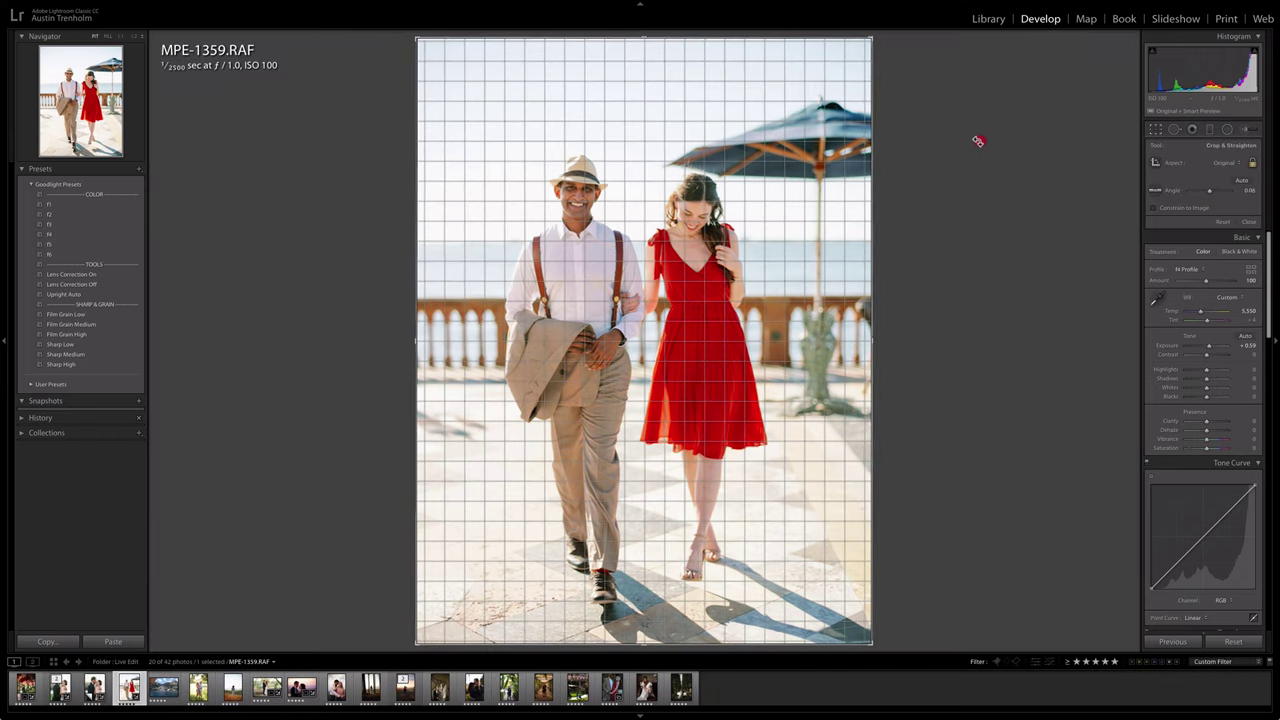
left_click(978, 141)
key("r")
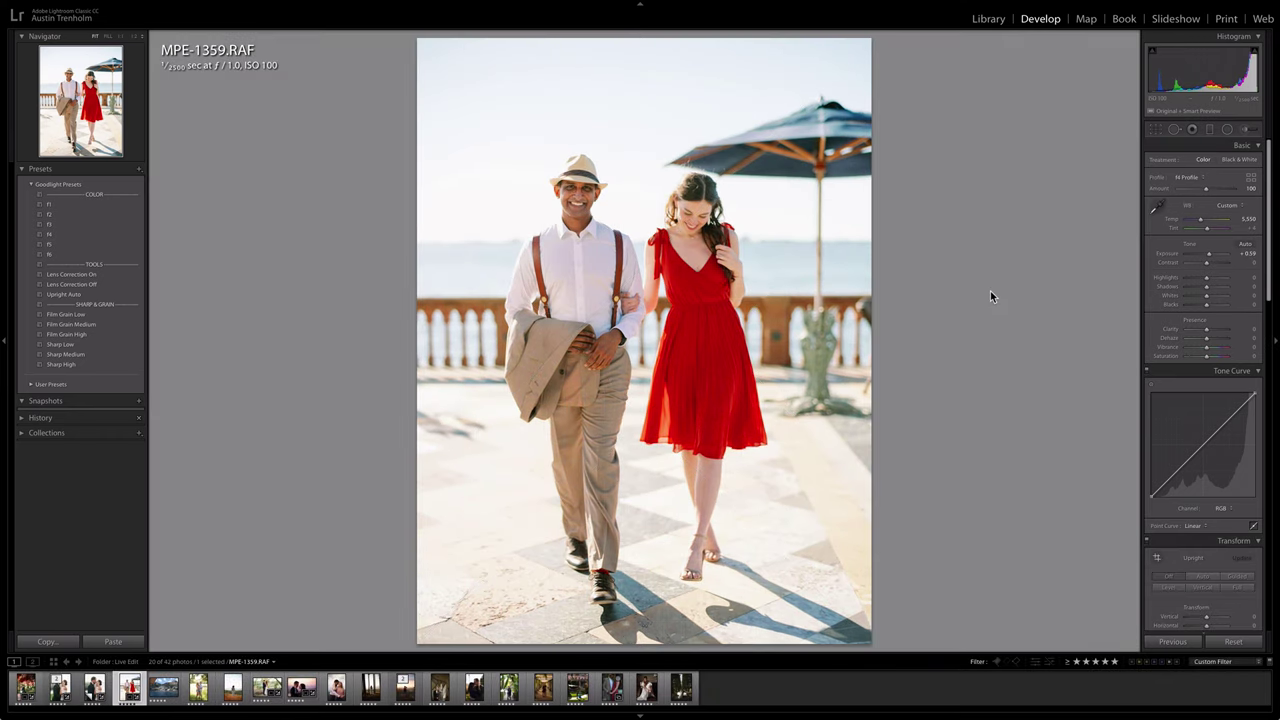
left_click(104, 324)
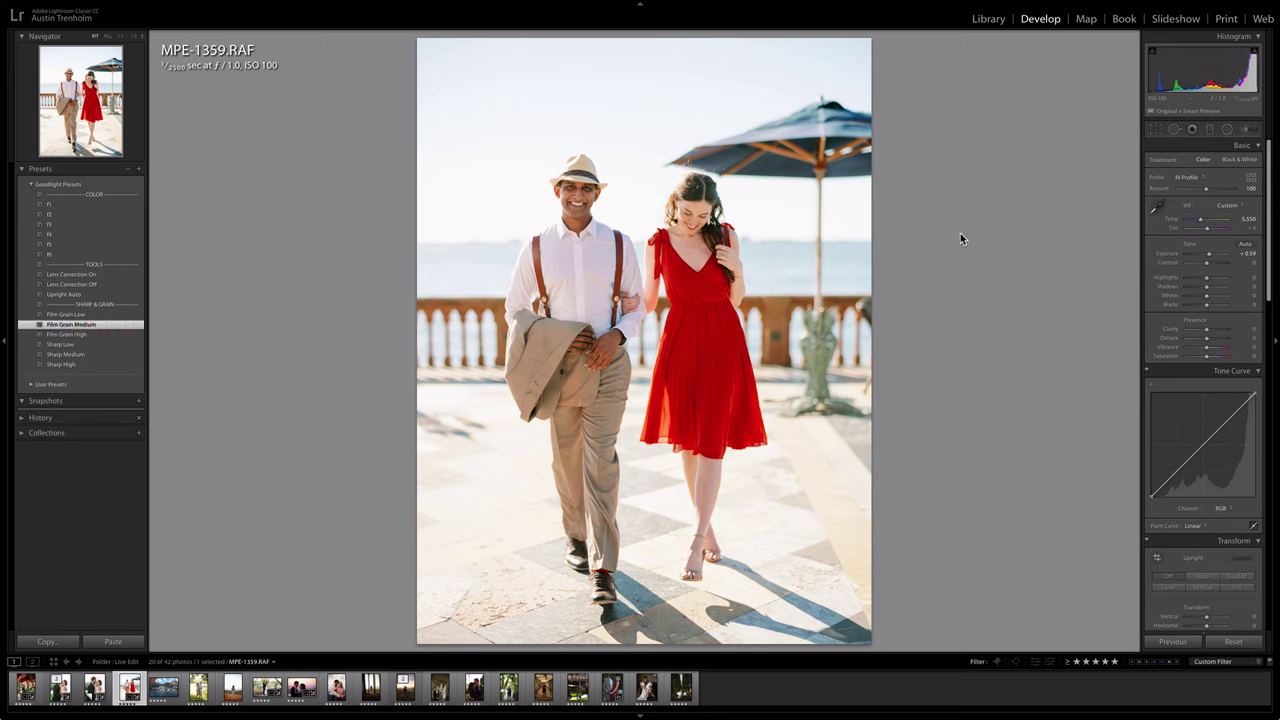
key("r")
left_click(948, 104)
key("r")
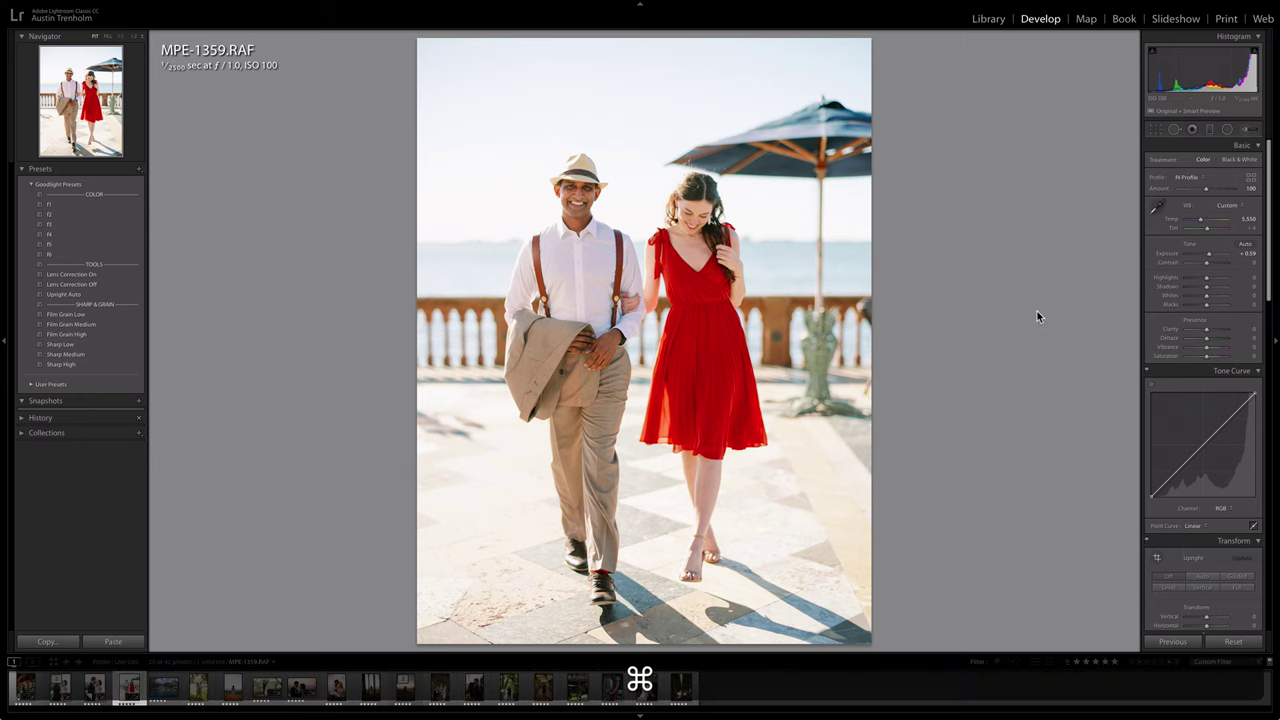
Create a virtual copy of MPE-1359.RAF and reset all of the copy's develop settings
key("super+apostrophe")
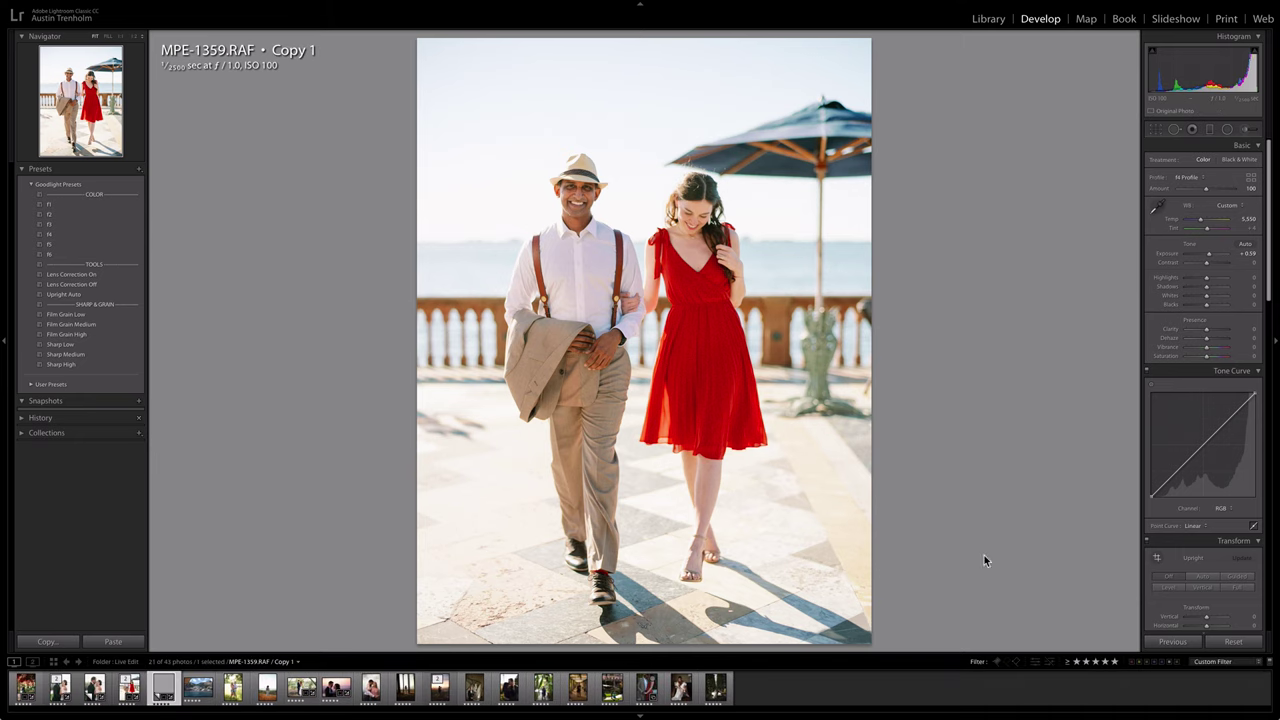
left_click(1232, 642)
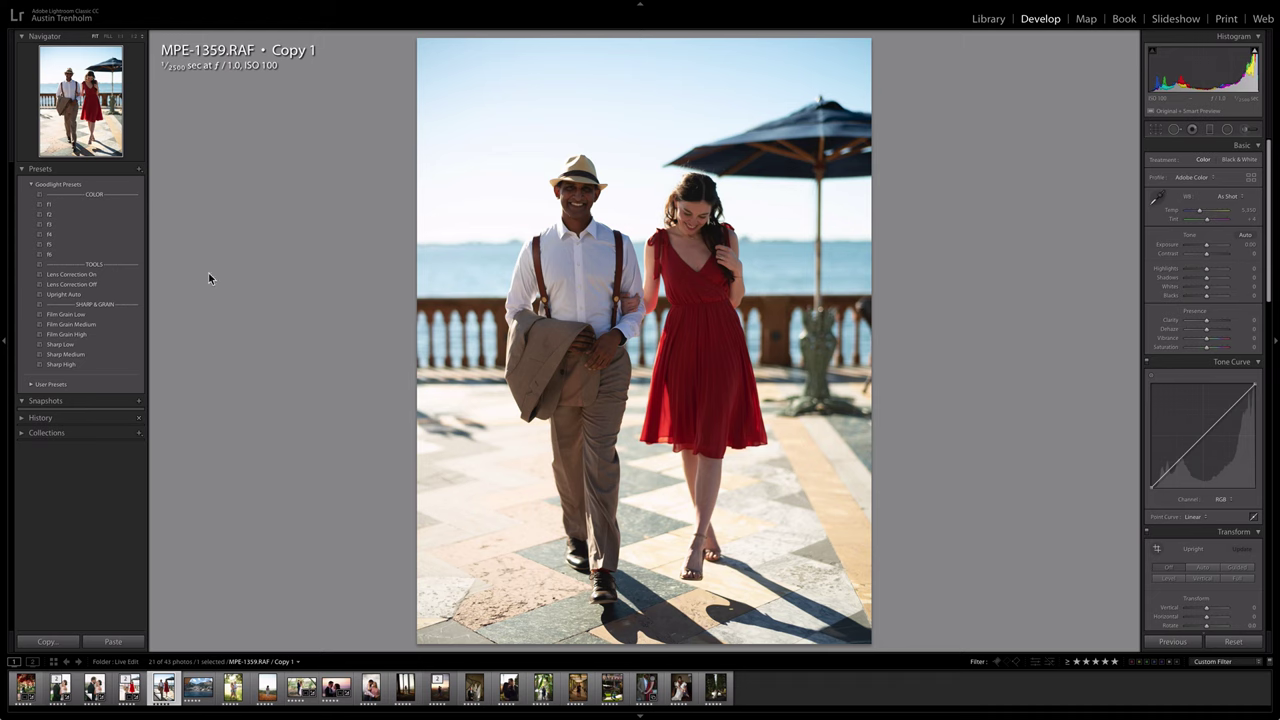
Apply the F5 color preset to the virtual copy of MPE-1359.RAF and set its exposure to +1.22
left_click(87, 244)
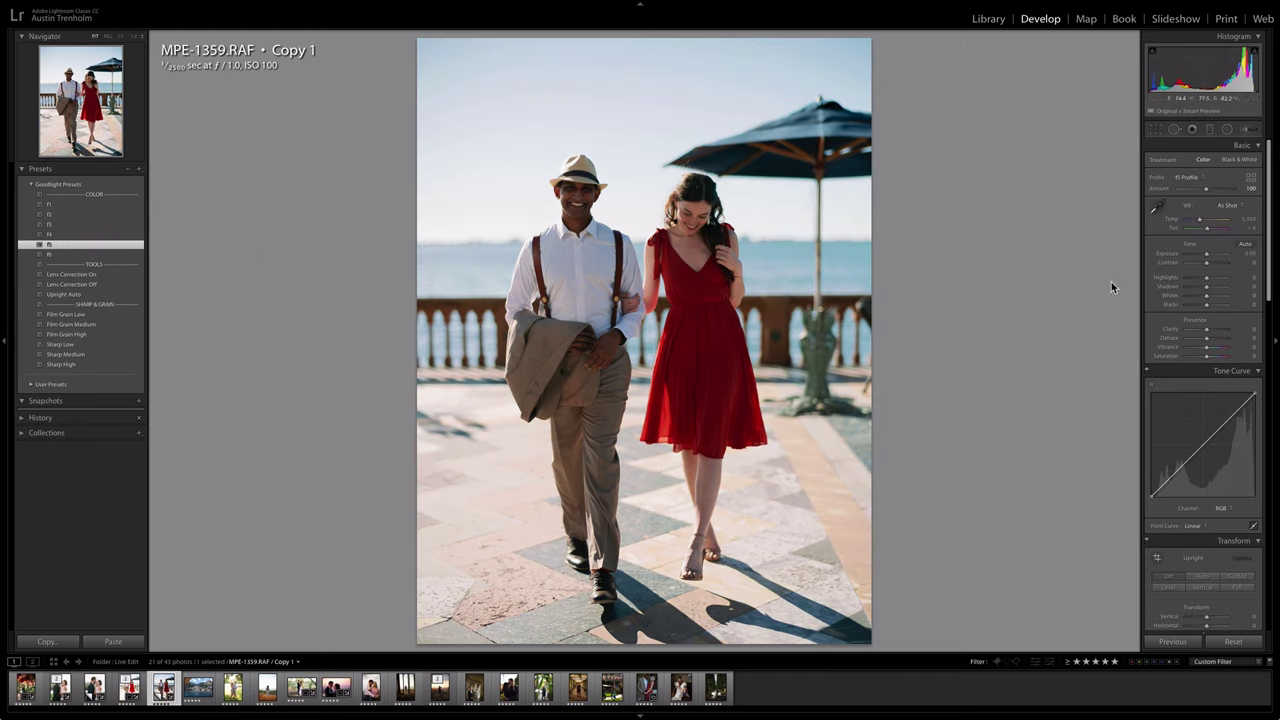
key("shift+Up")
key("shift+Up")
key("shift+Up")
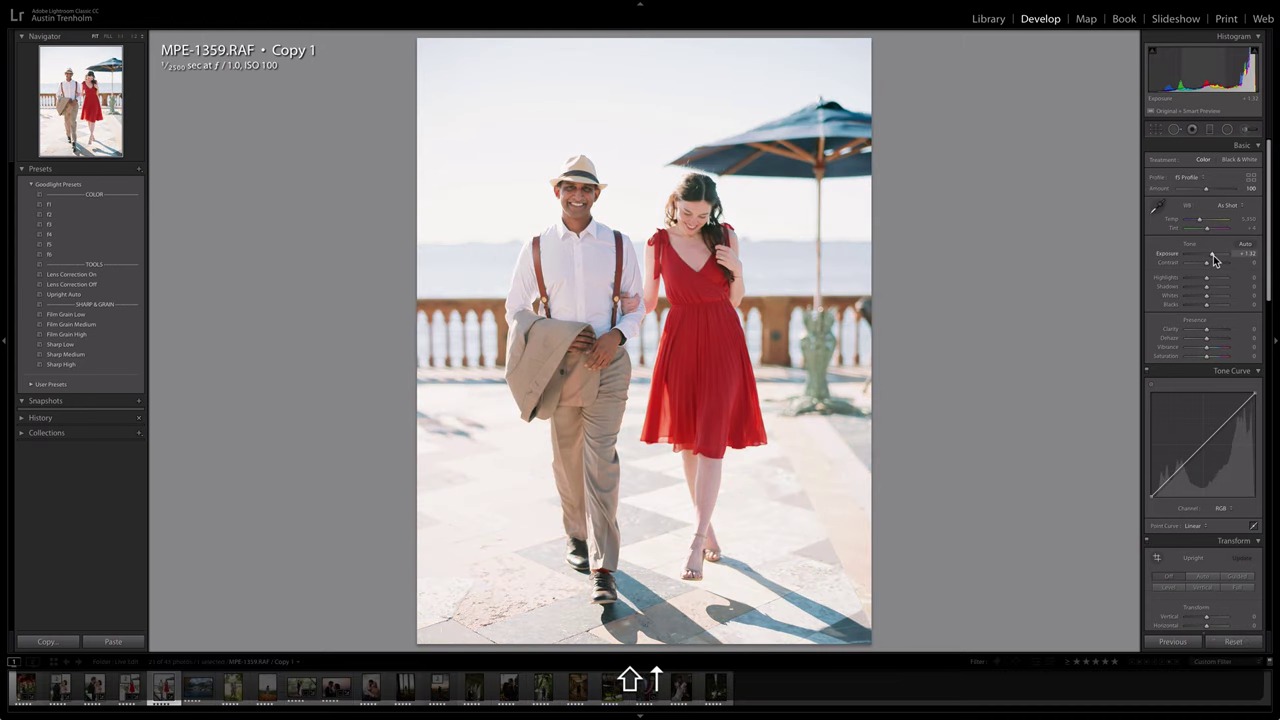
key("shift+Down")
Switch the virtual copy to the F6 color preset, with the temperature at 6,350 and the exposure at +1.45
left_click(74, 246)
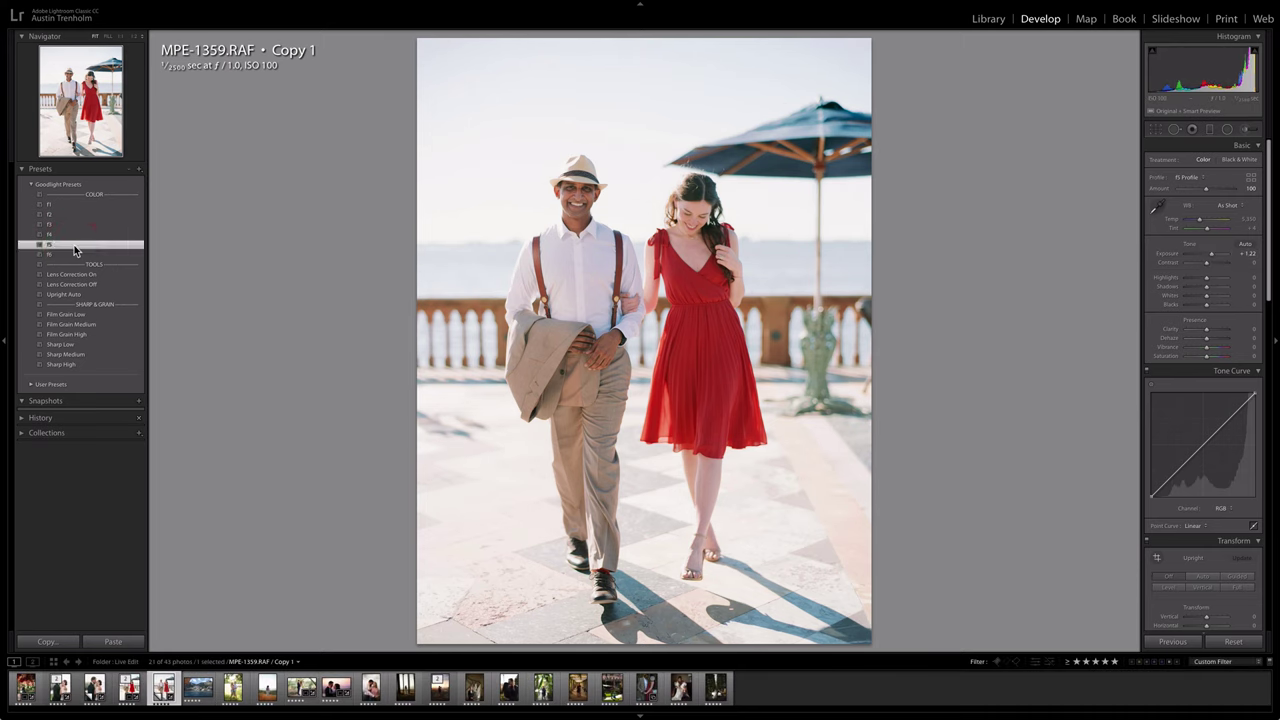
left_click(71, 256)
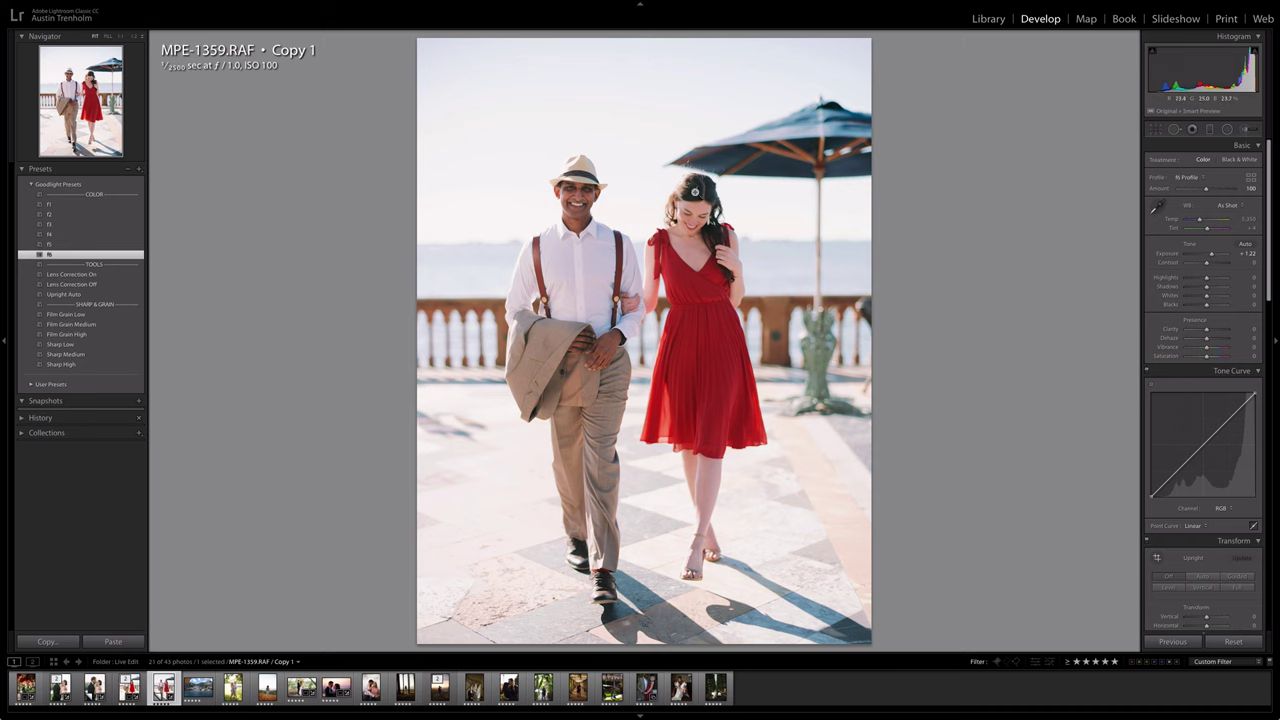
key("shift+Up")
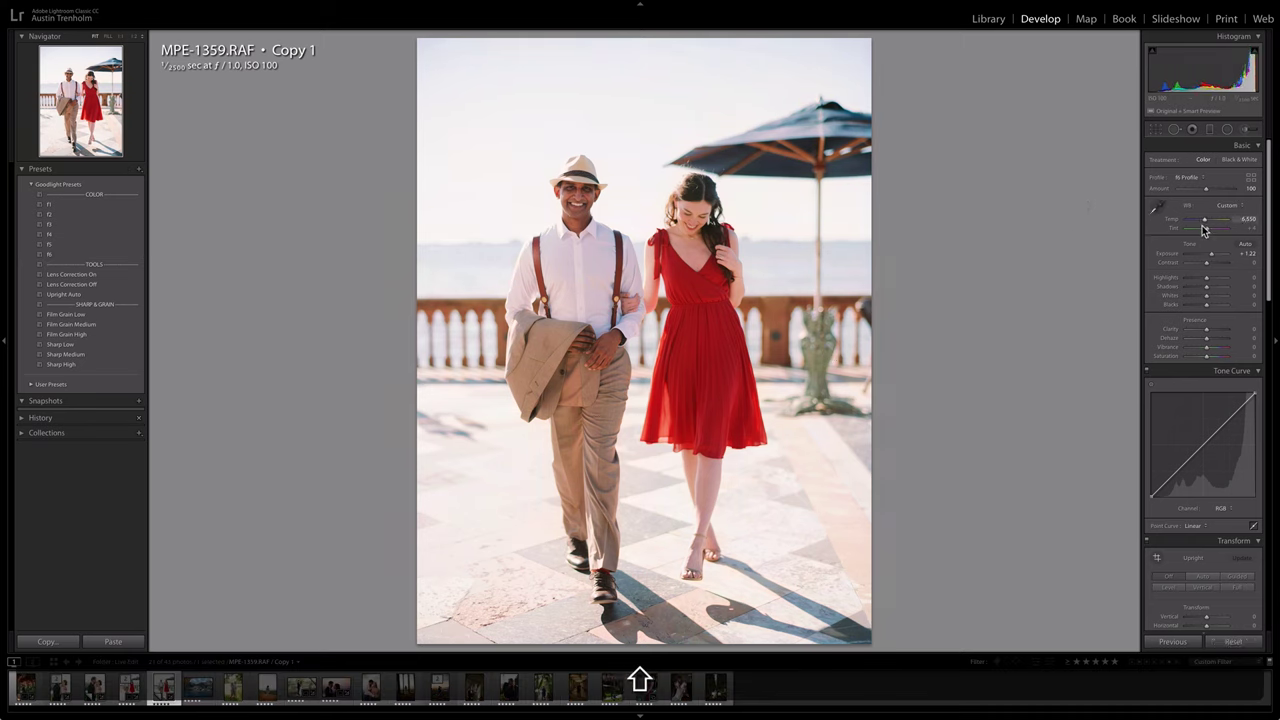
key("shift+Up")
key("shift+Down")
key("shift+Down")
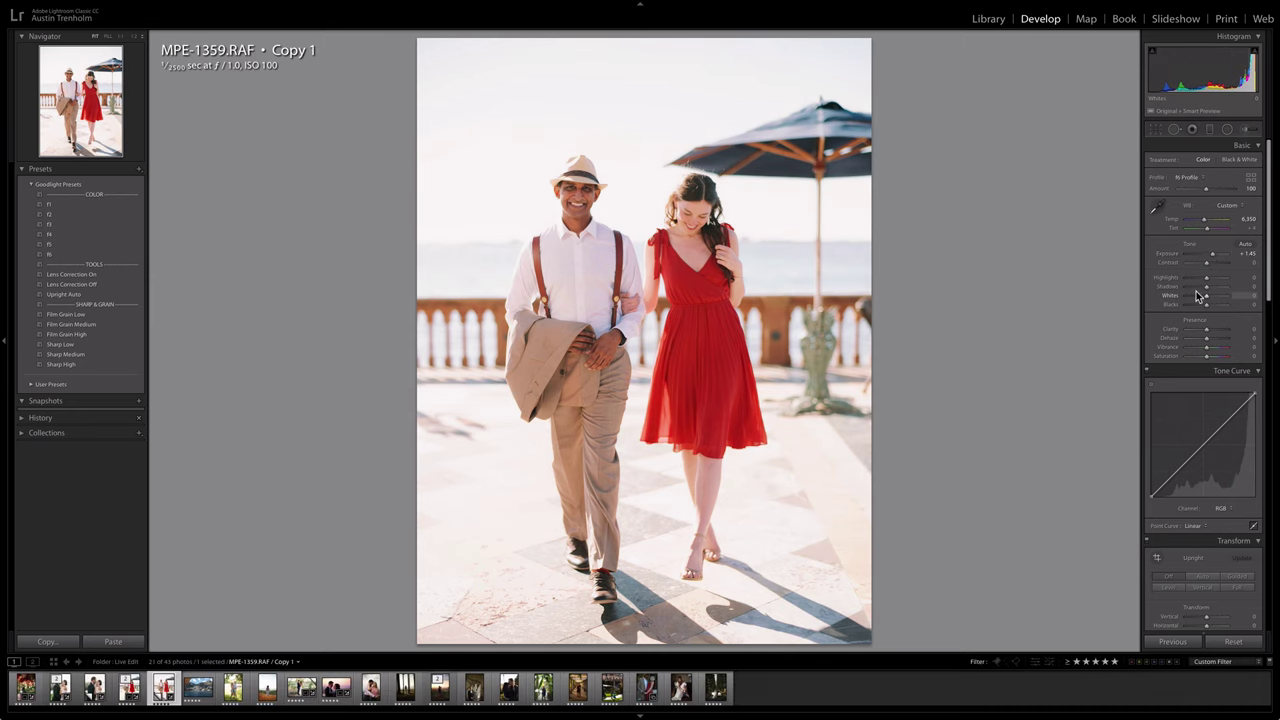
Set the copy's highlights to -20, whites to -40, exposure to +1.35 and tint to -1
key("shift+Down")
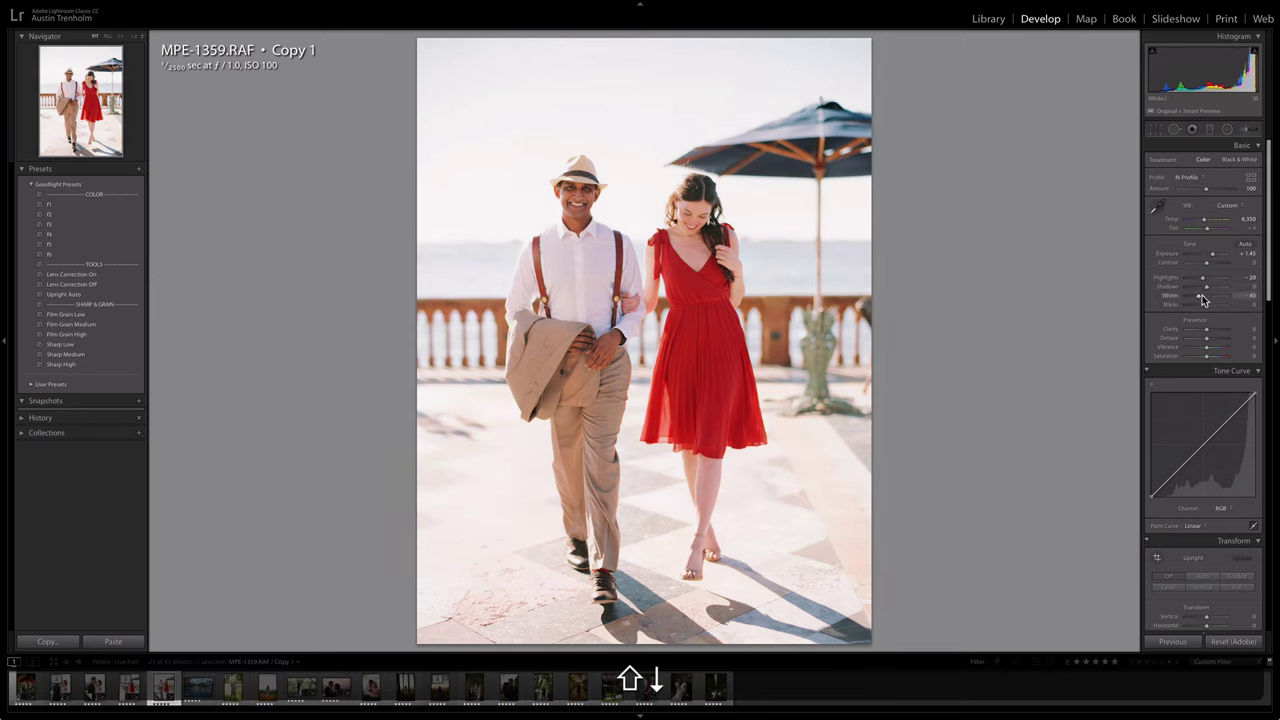
key("shift+Down")
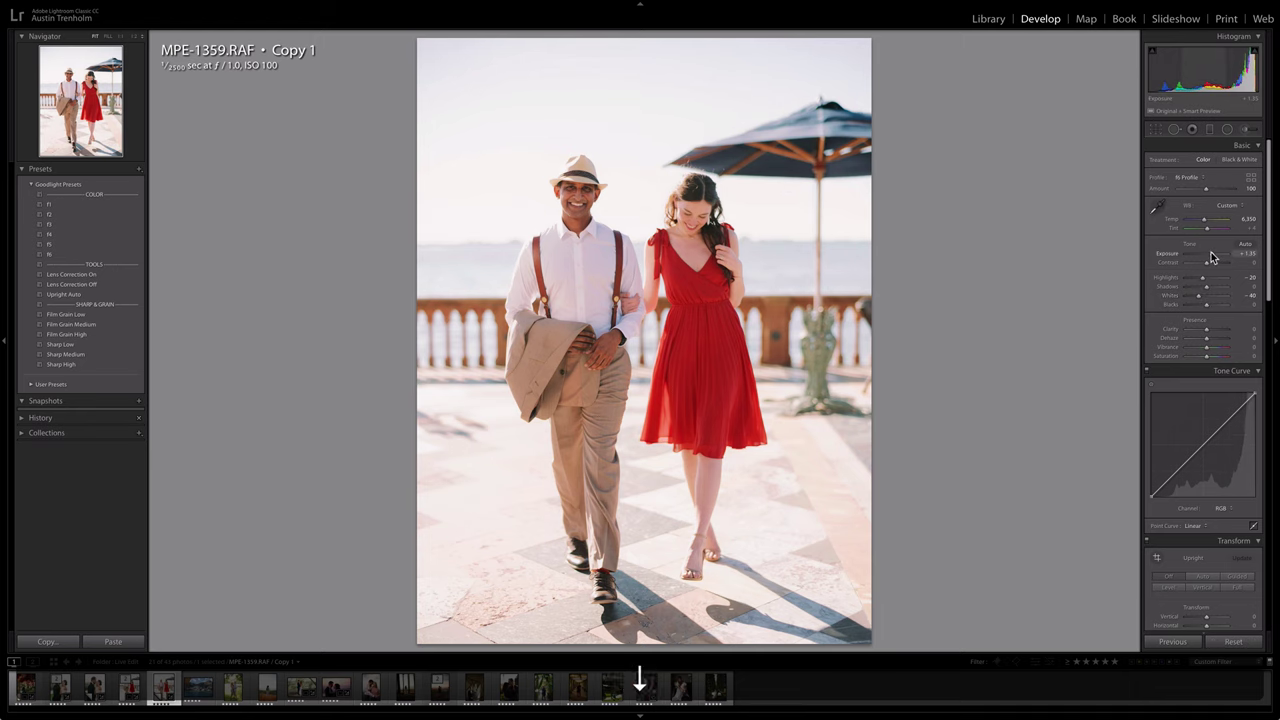
key("Left")
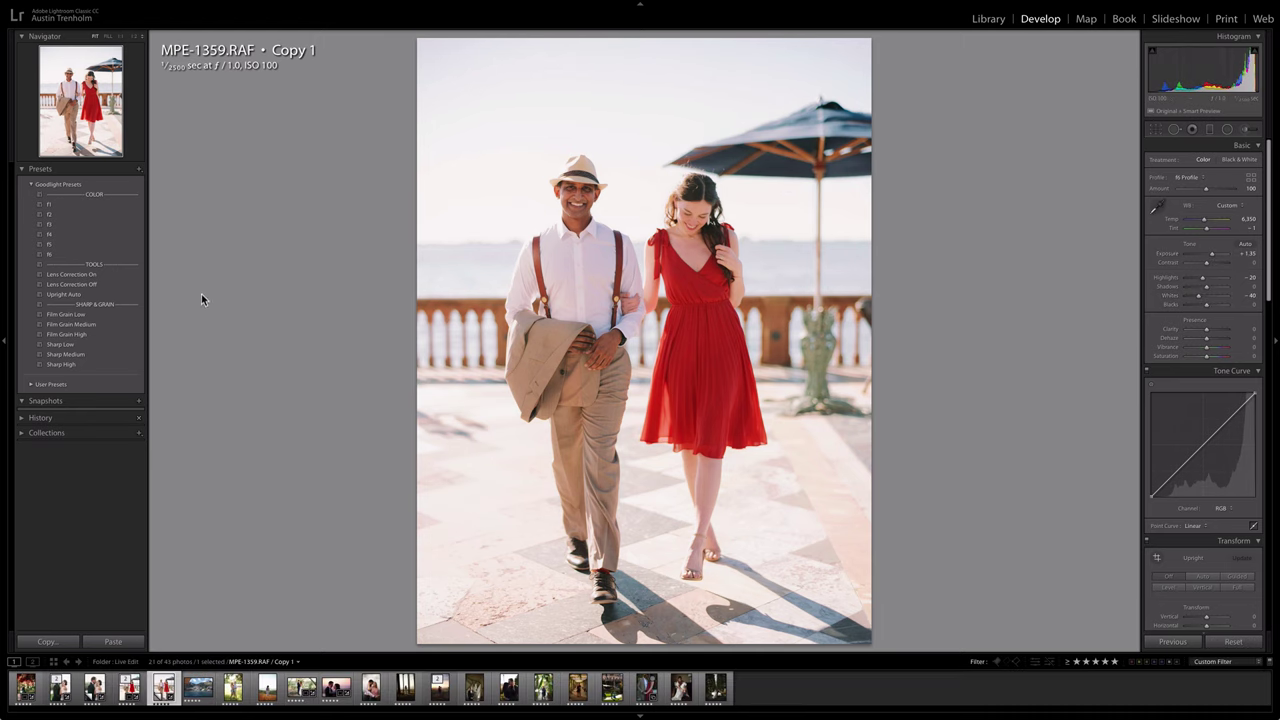
Apply the Film Grain Medium preset and a temperature of 6,400 to the copy, and compare it with the original MPE-1359.RAF
left_click(93, 327)
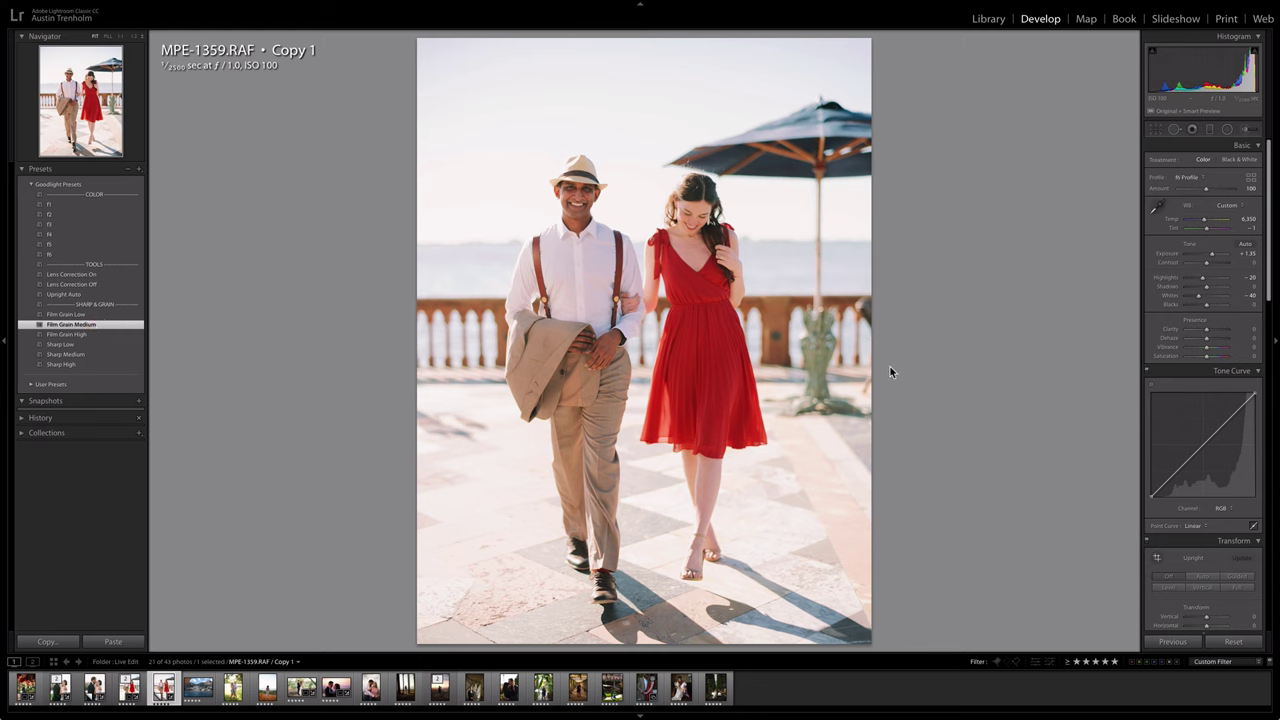
key("w")
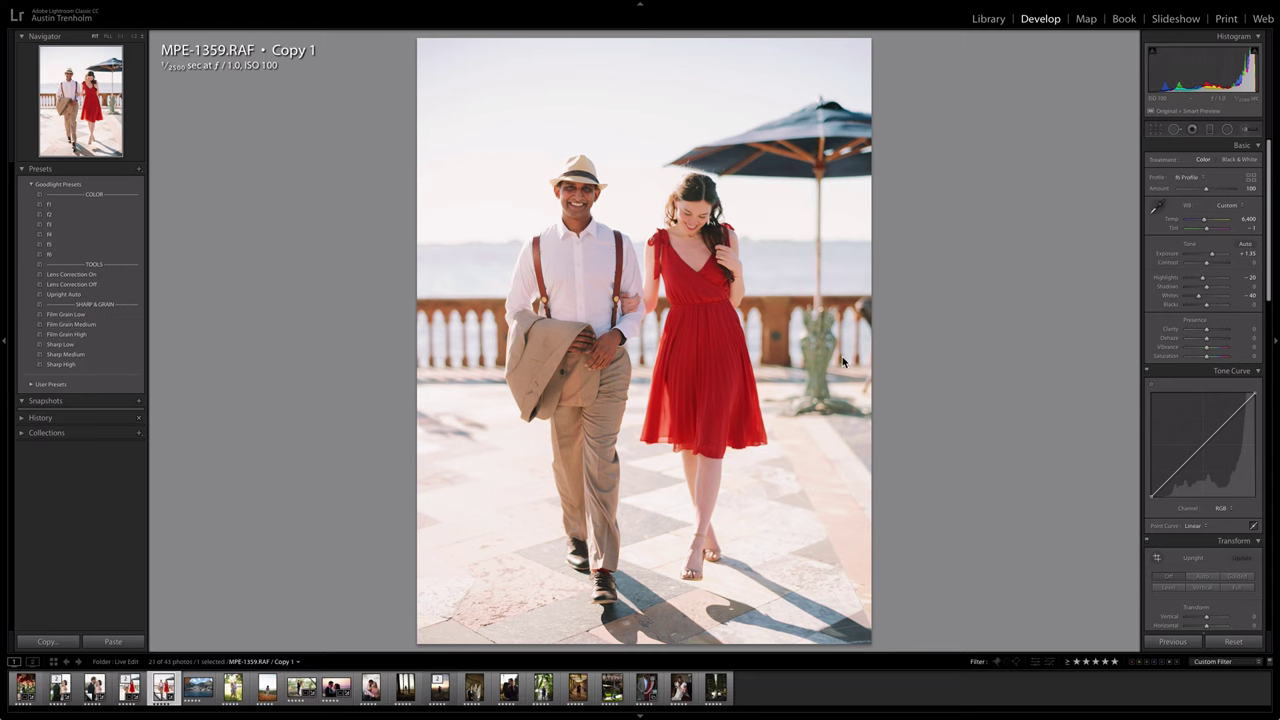
key("Left")
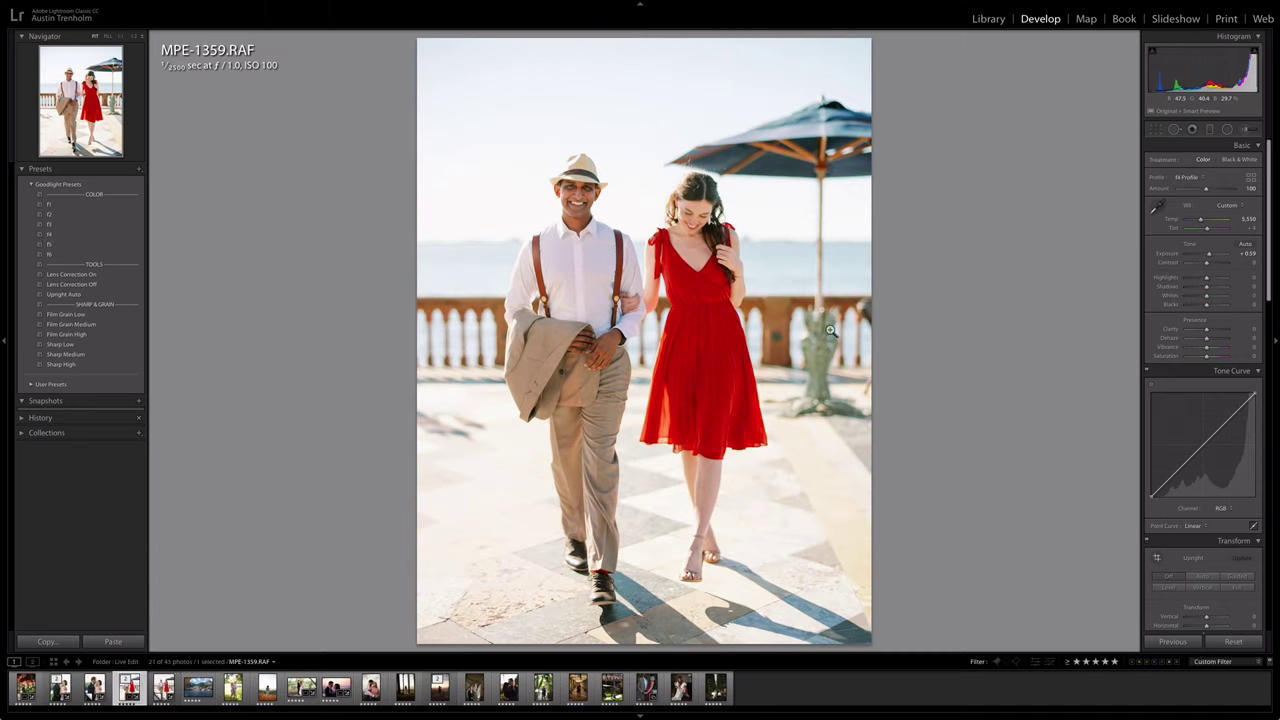
key("Right")
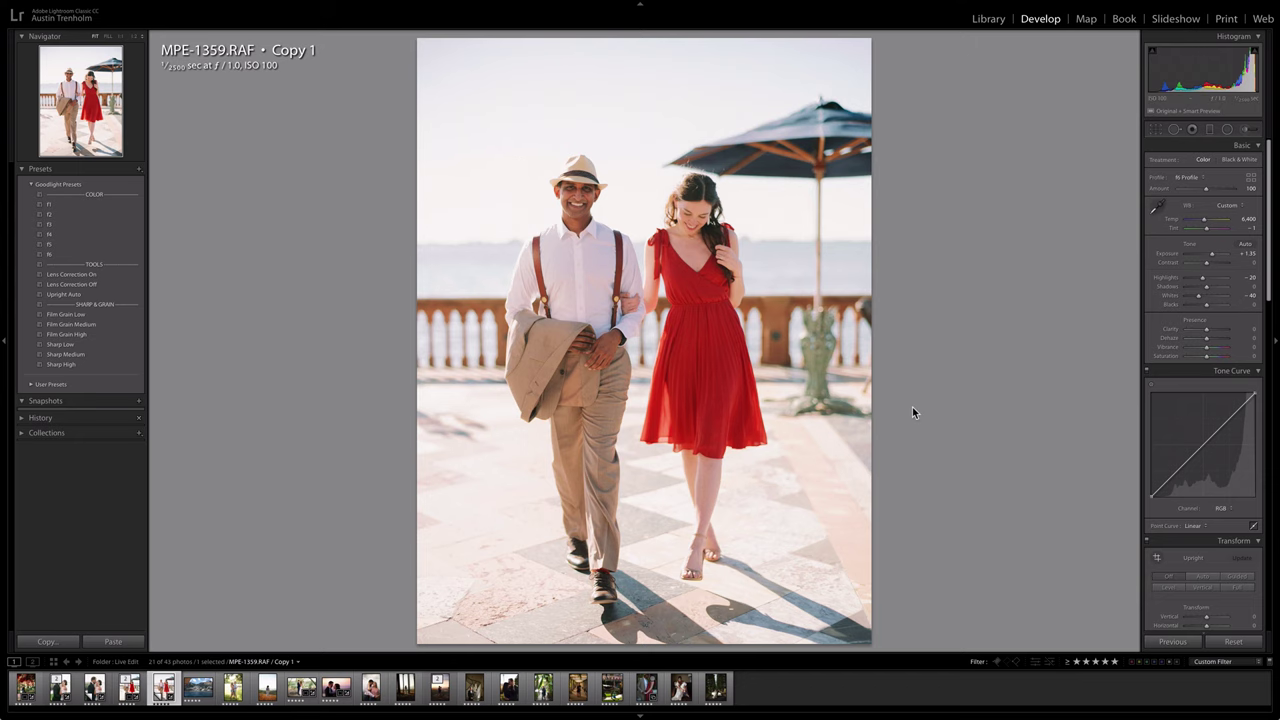
Open the next photo, _DSF3251.RAF, and raise its exposure to +0.46
key("Right")
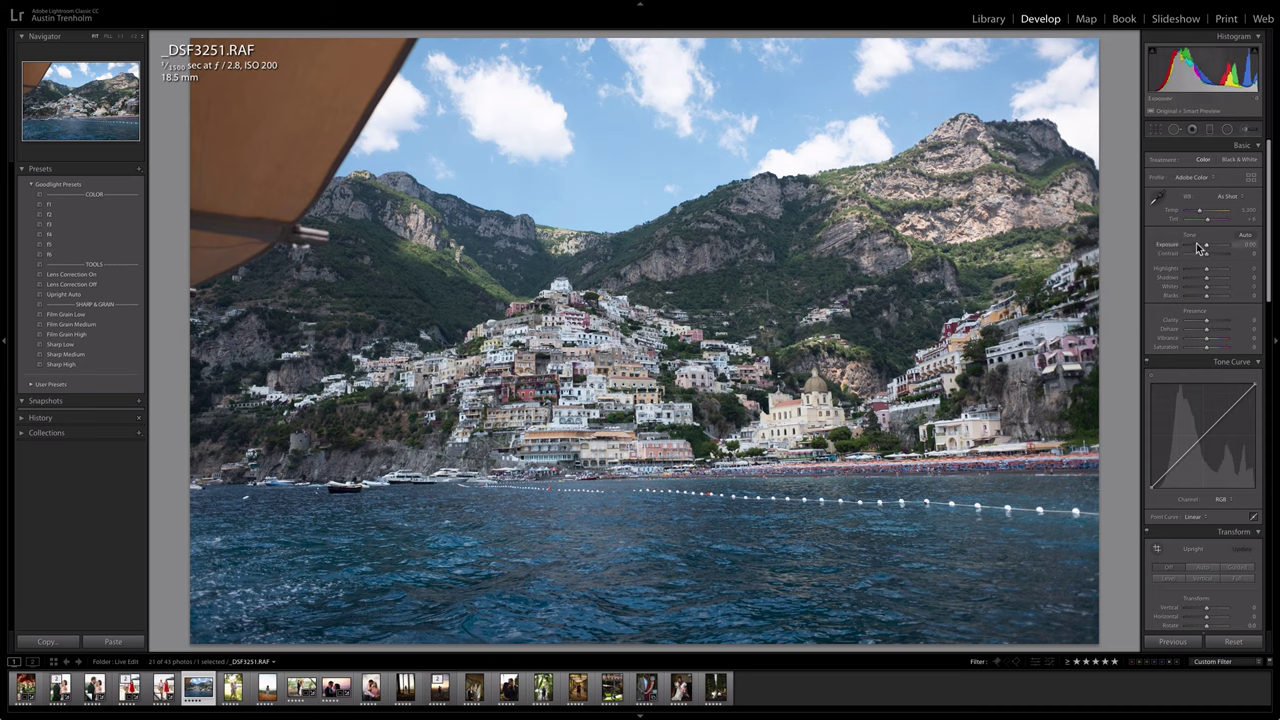
key("shift+Up")
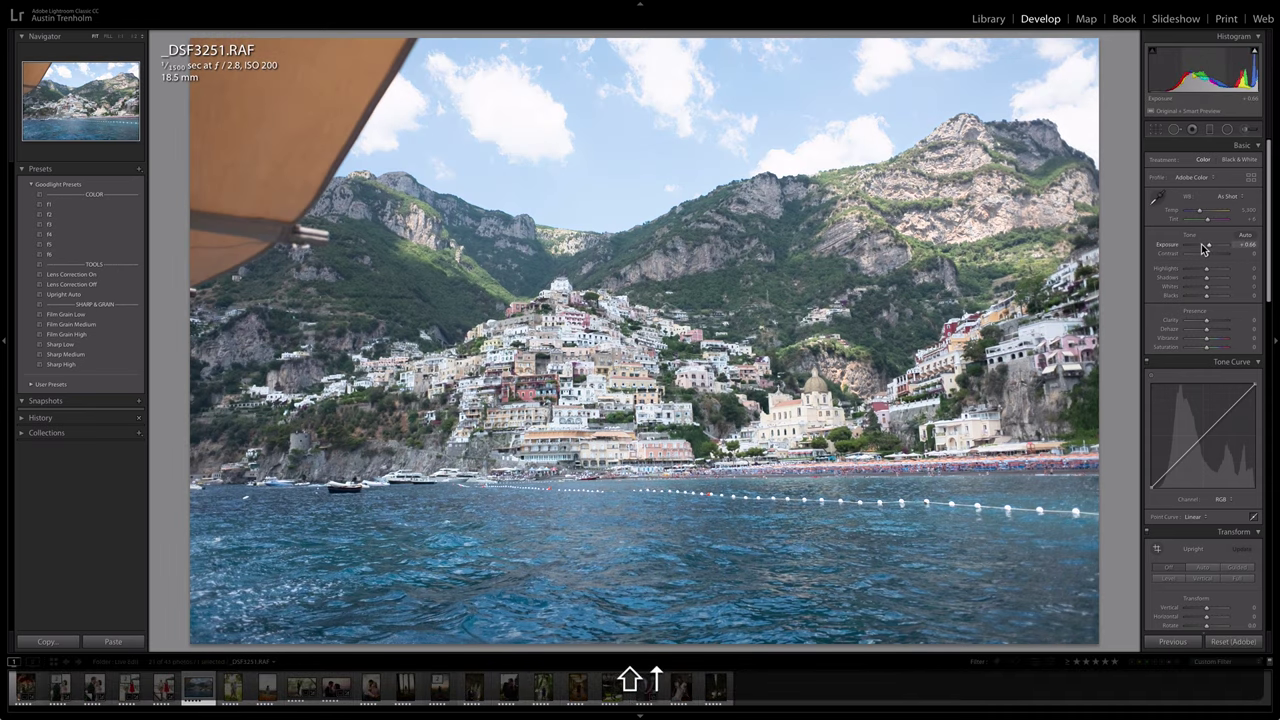
key("shift+Down")
key("Down")
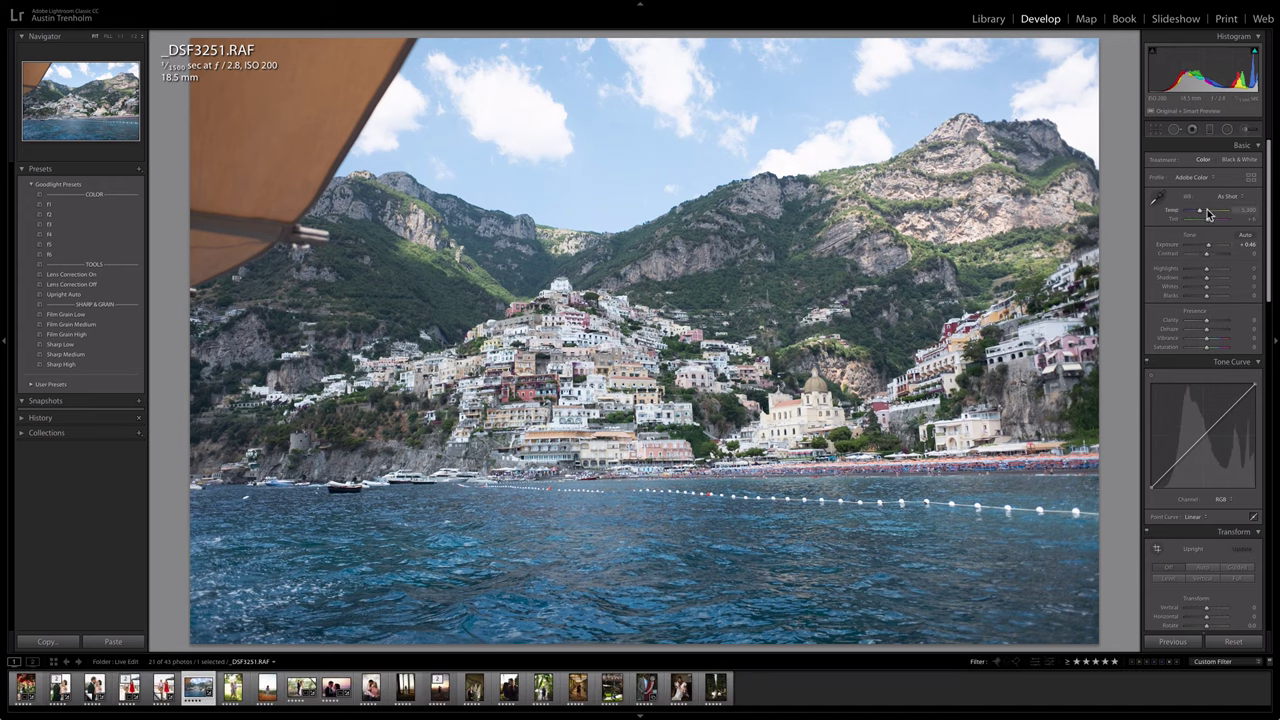
Warm the coastal village photo by setting its white balance temperature to 7,700
key("shift+Up")
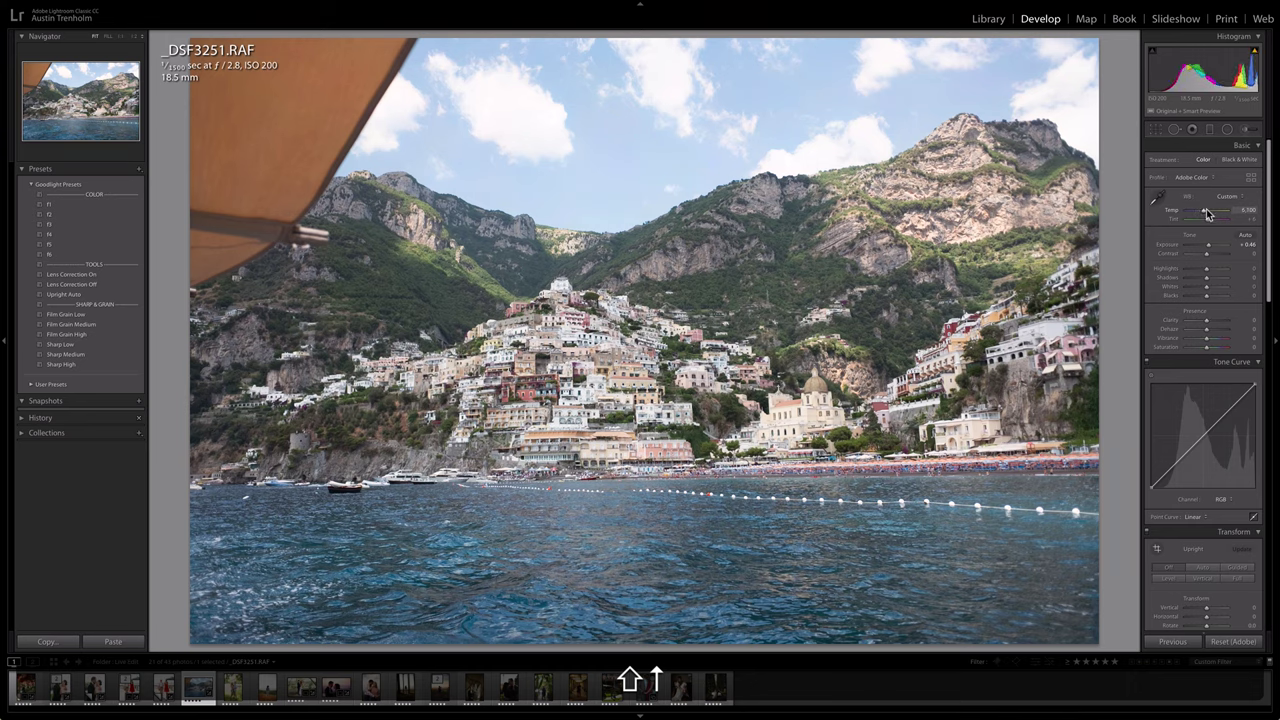
key("shift+Up")
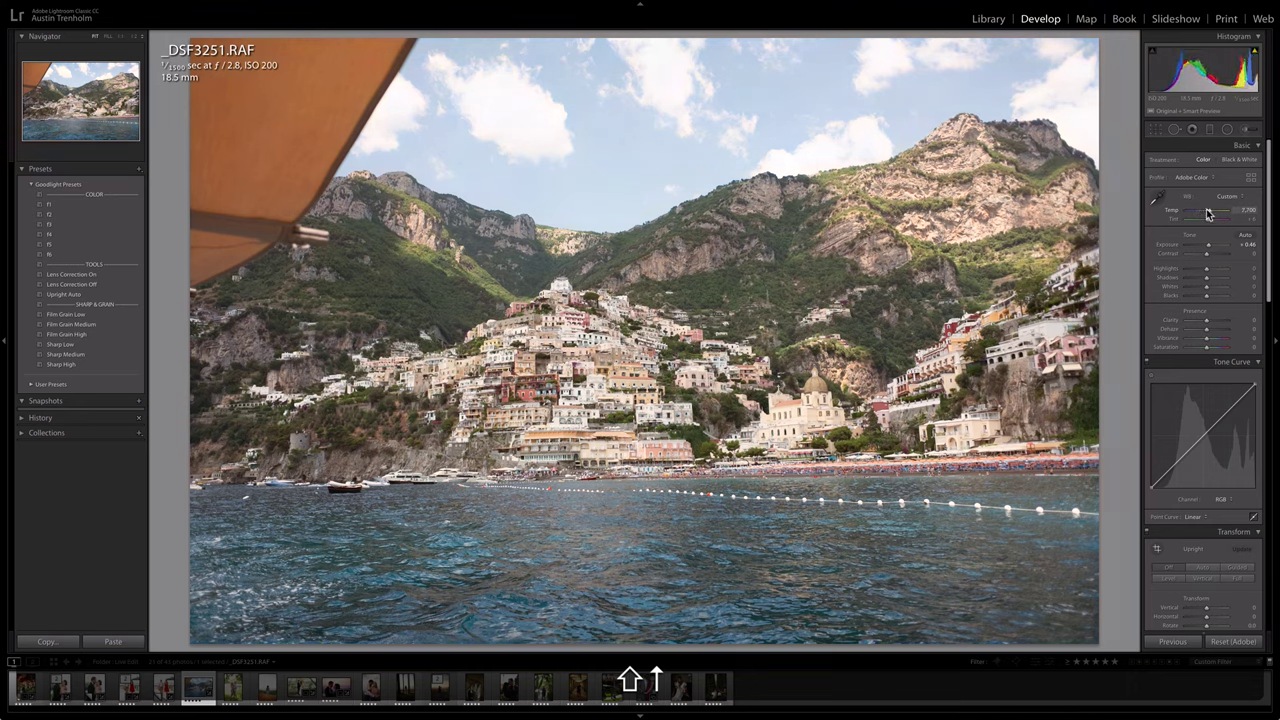
key("shift+Down")
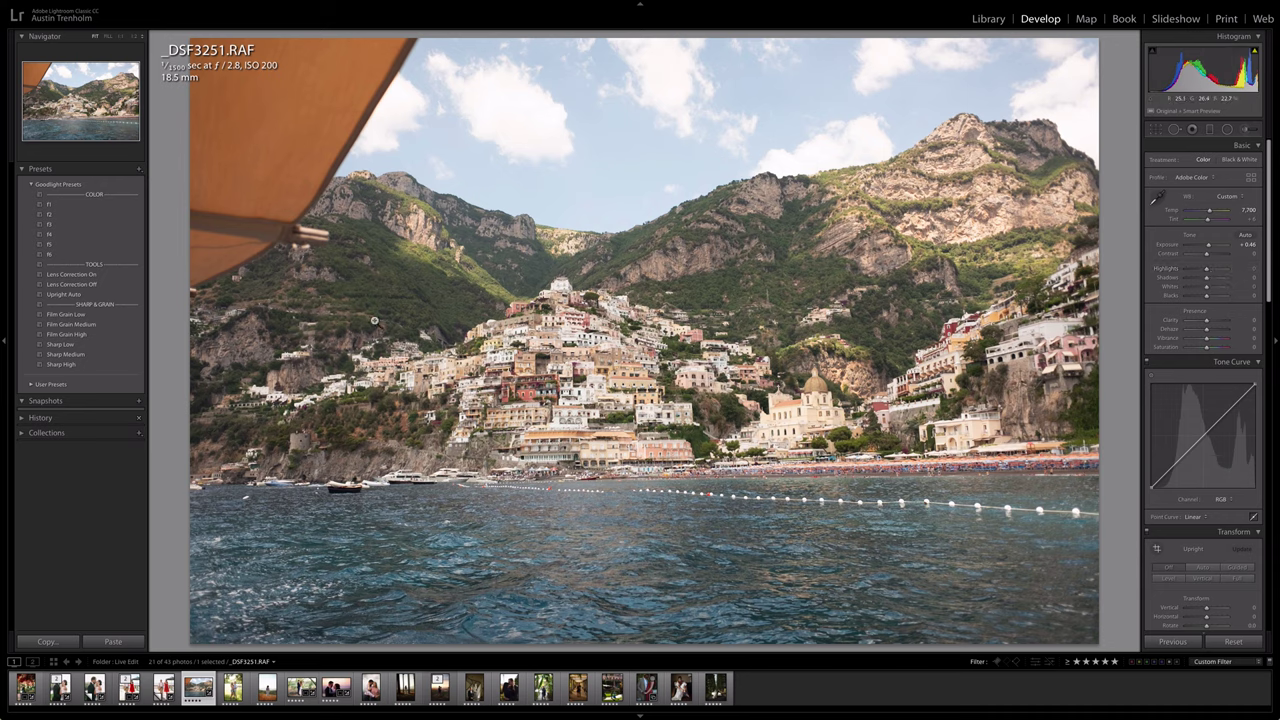
Apply the F4 color preset to _DSF3251.RAF with a profile amount of 140, and lower the exposure to +0.36
left_click(71, 233)
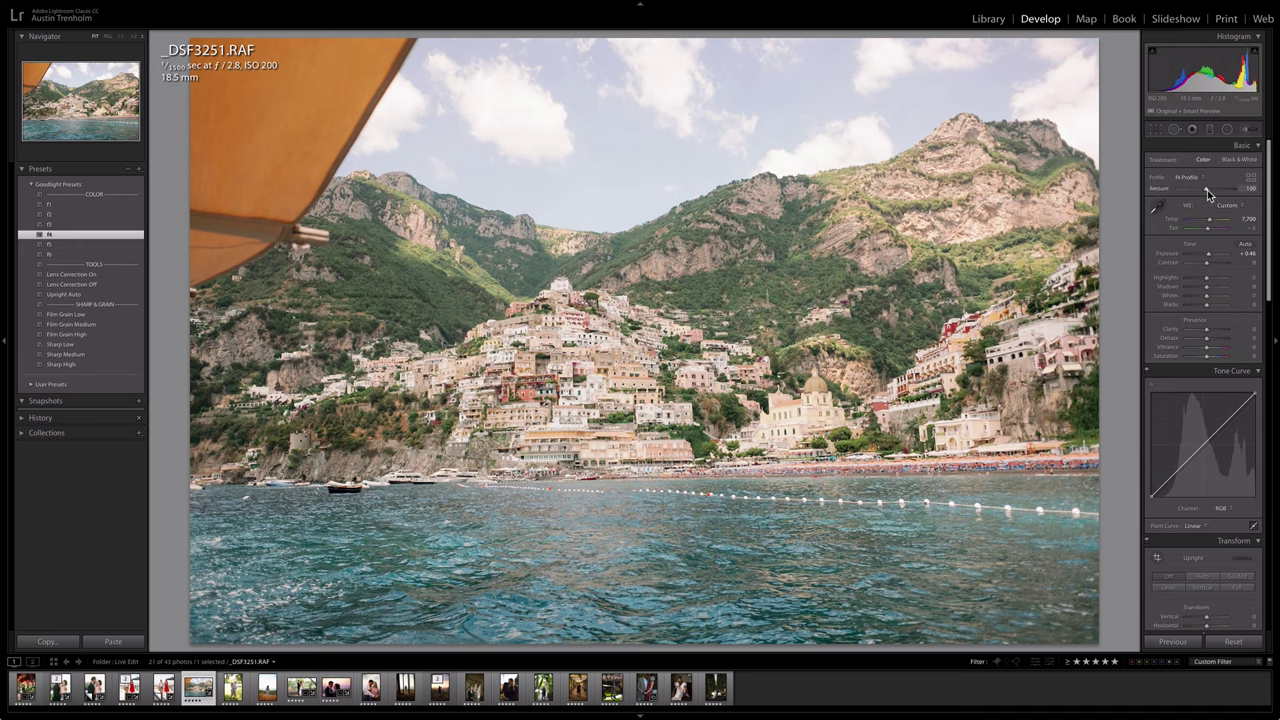
key("shift+Up")
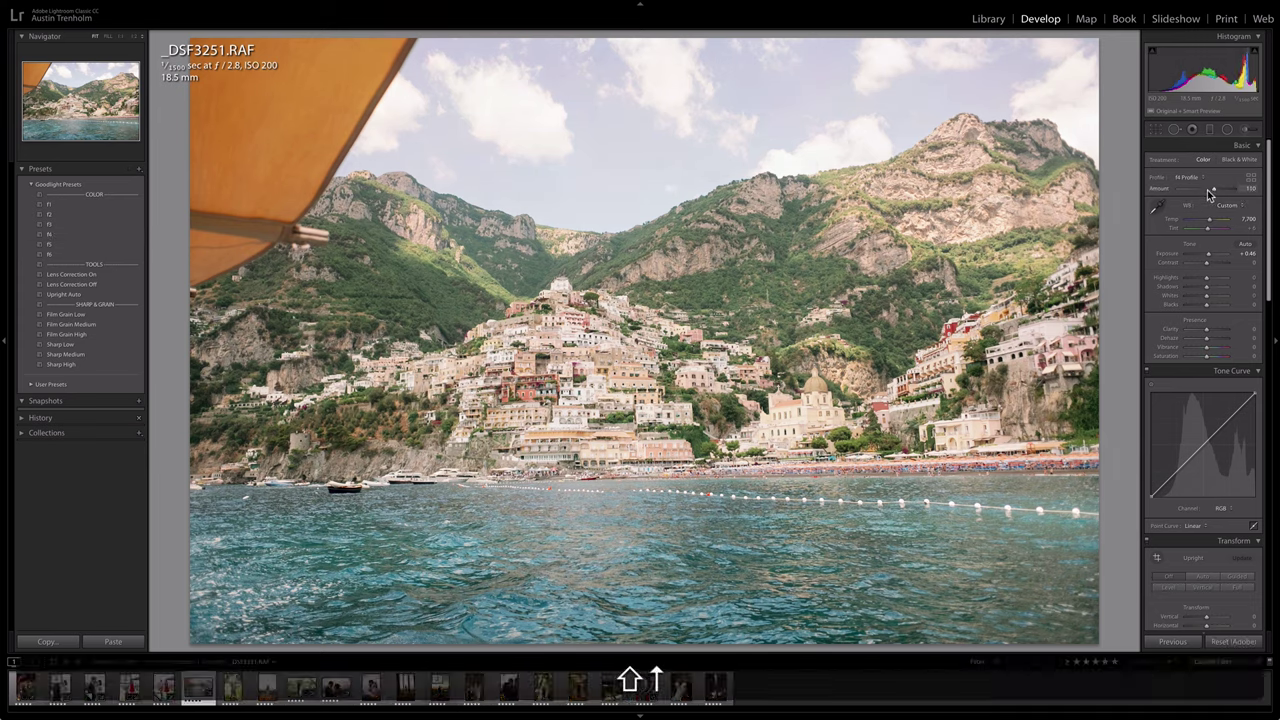
key("shift+Up")
key("shift+Up")
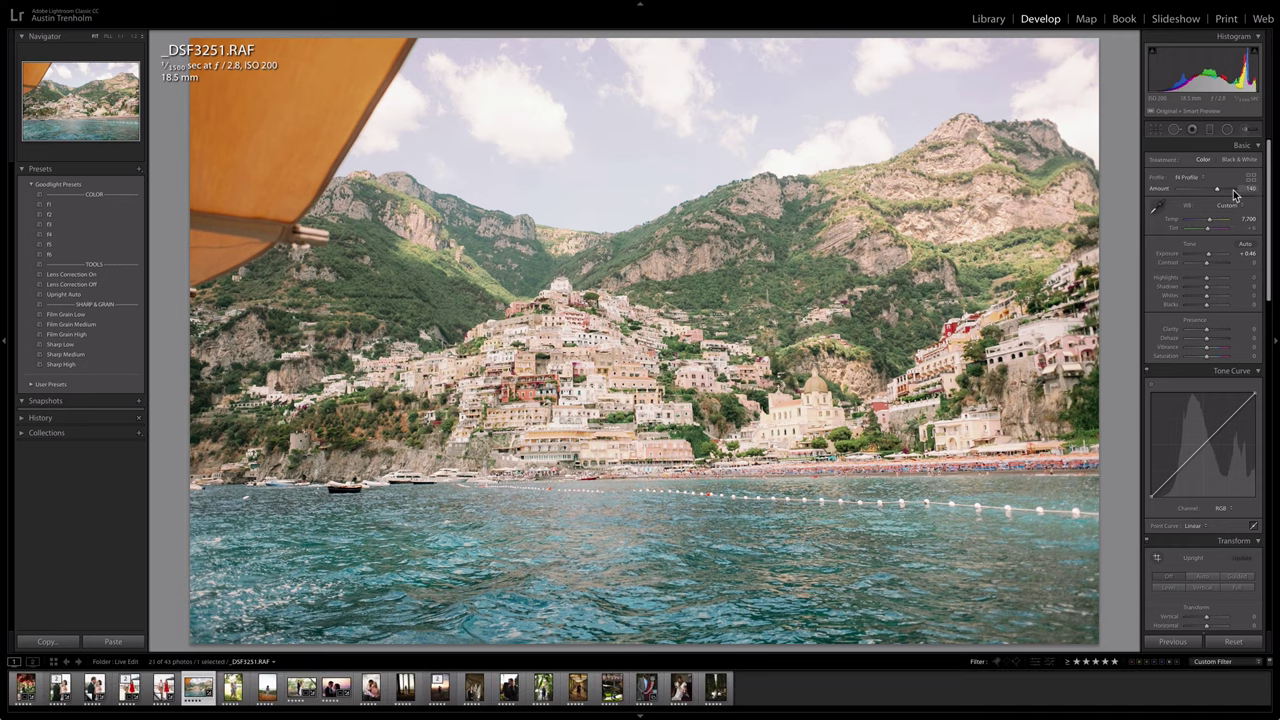
key("Up")
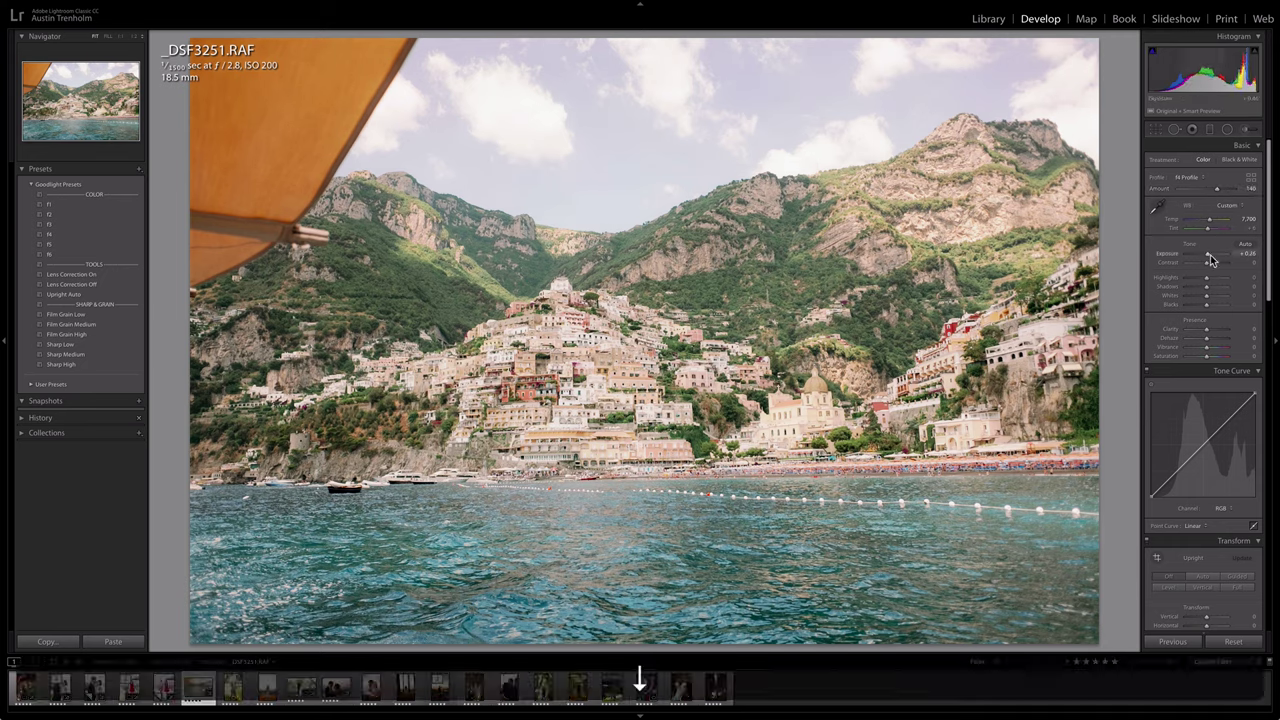
key("Up")
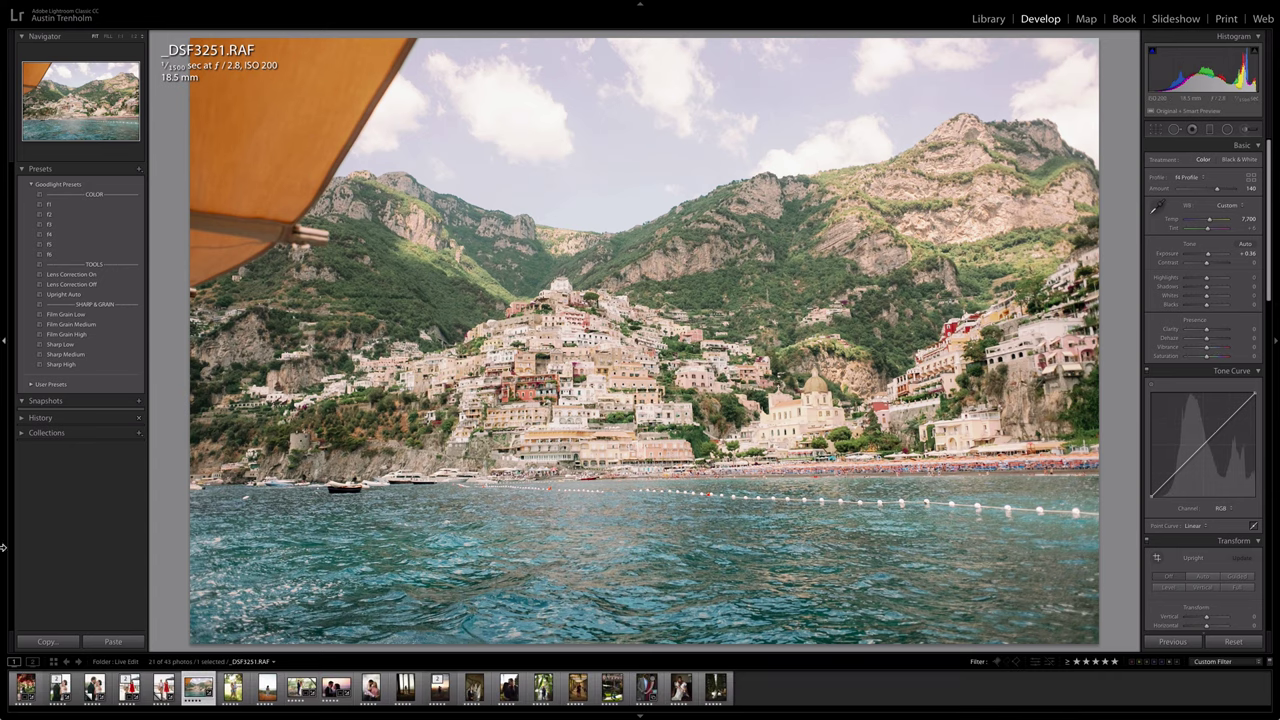
Create a virtual copy of _DSF3251.RAF and reset all of the copy's develop settings
key("super")
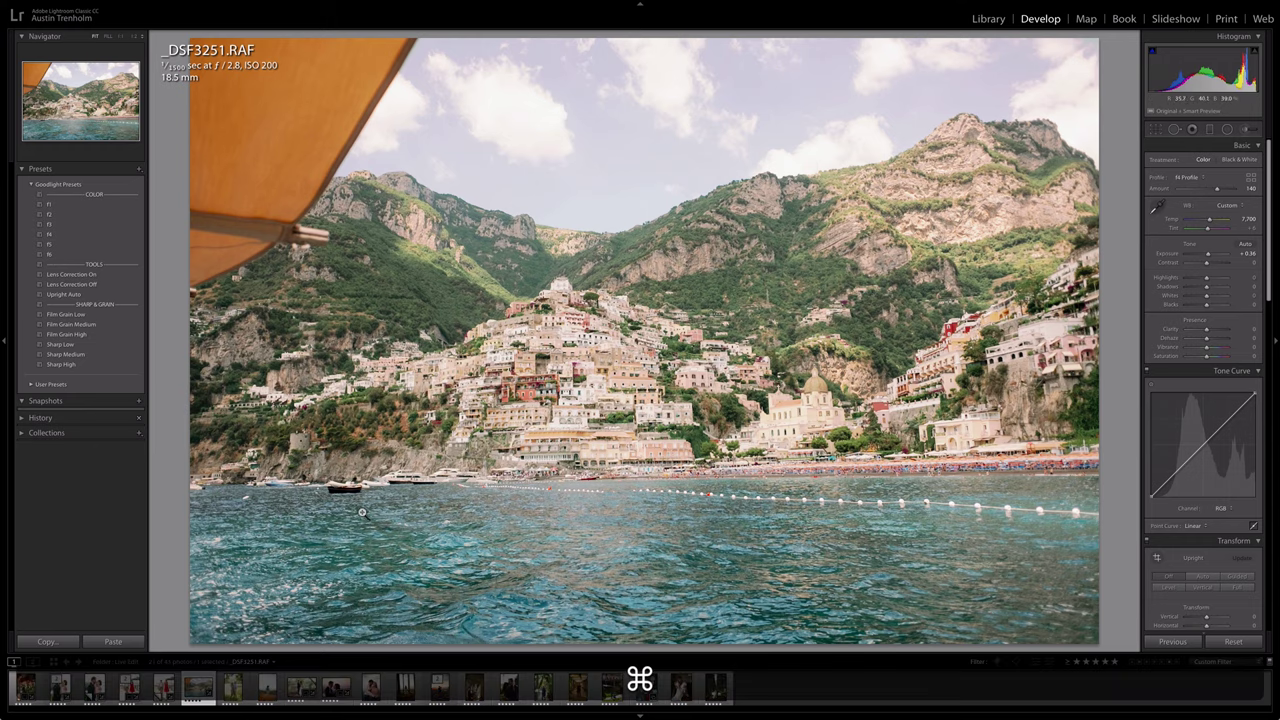
key("super+apostrophe")
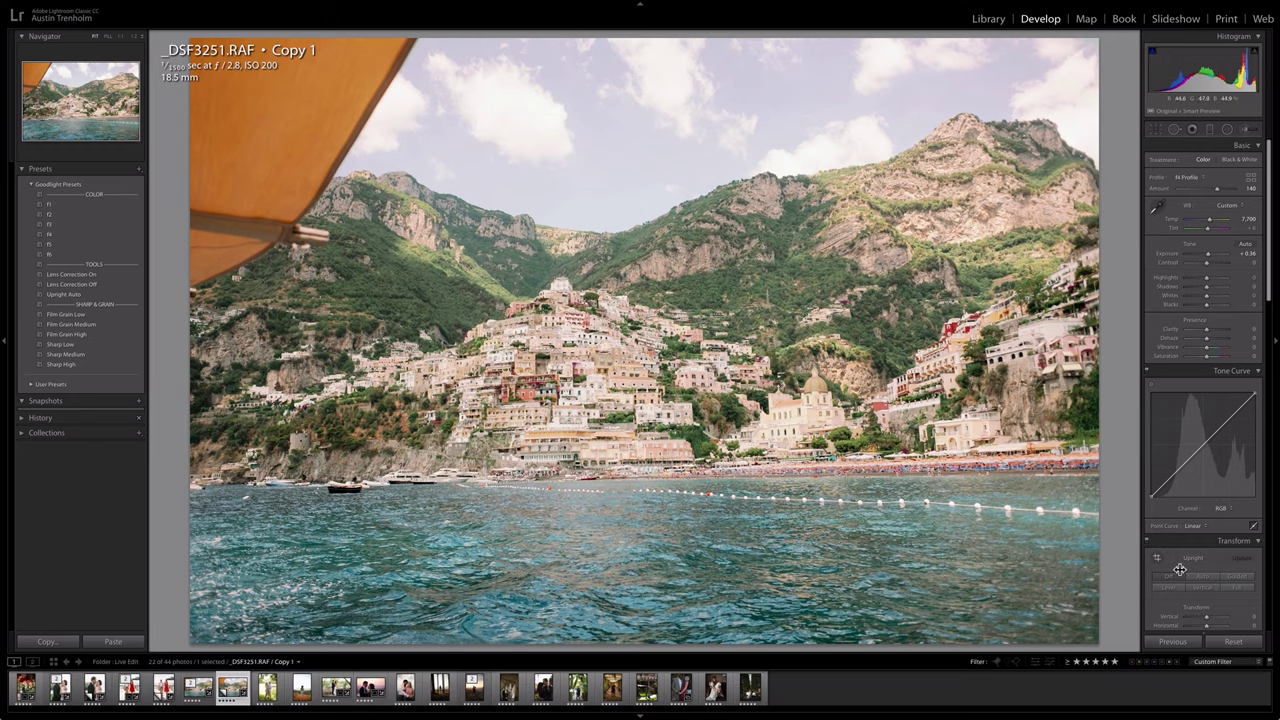
left_click(1231, 641)
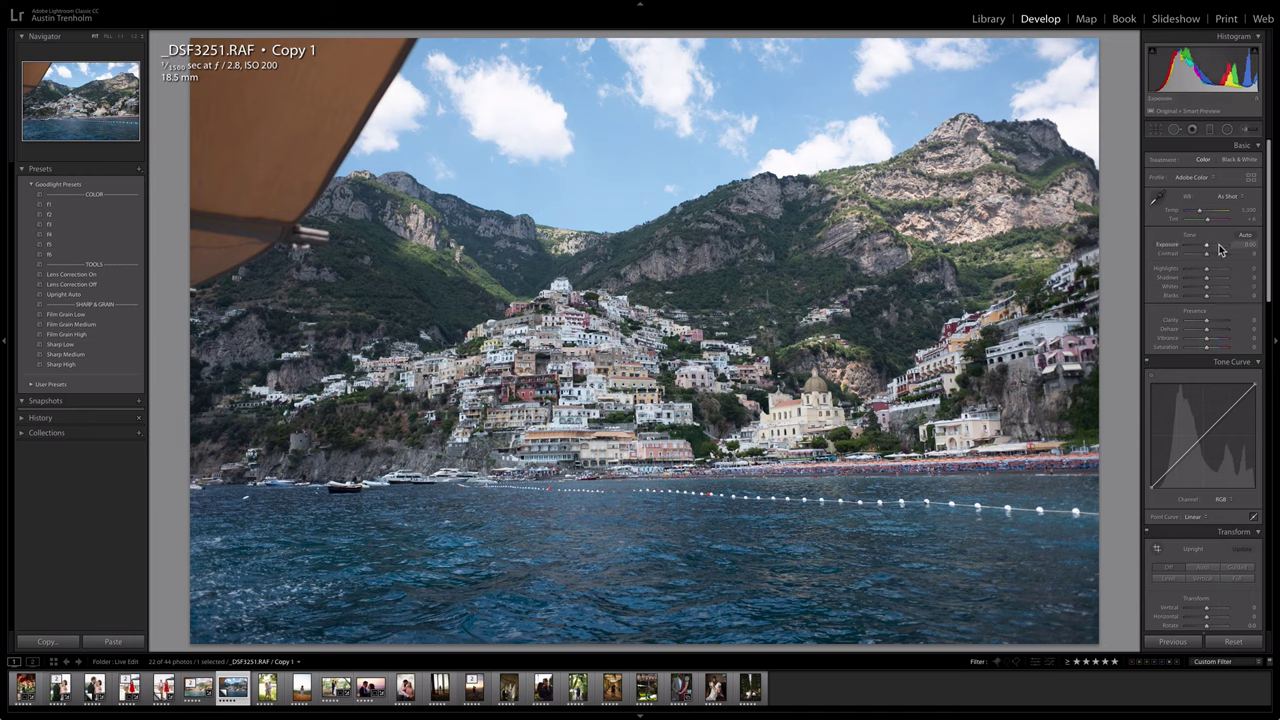
Apply the F3 color preset to the copy of _DSF3251.RAF with profile amount 80, white balance temperature 7,900 and exposure +0.63
key("super+shift+v")
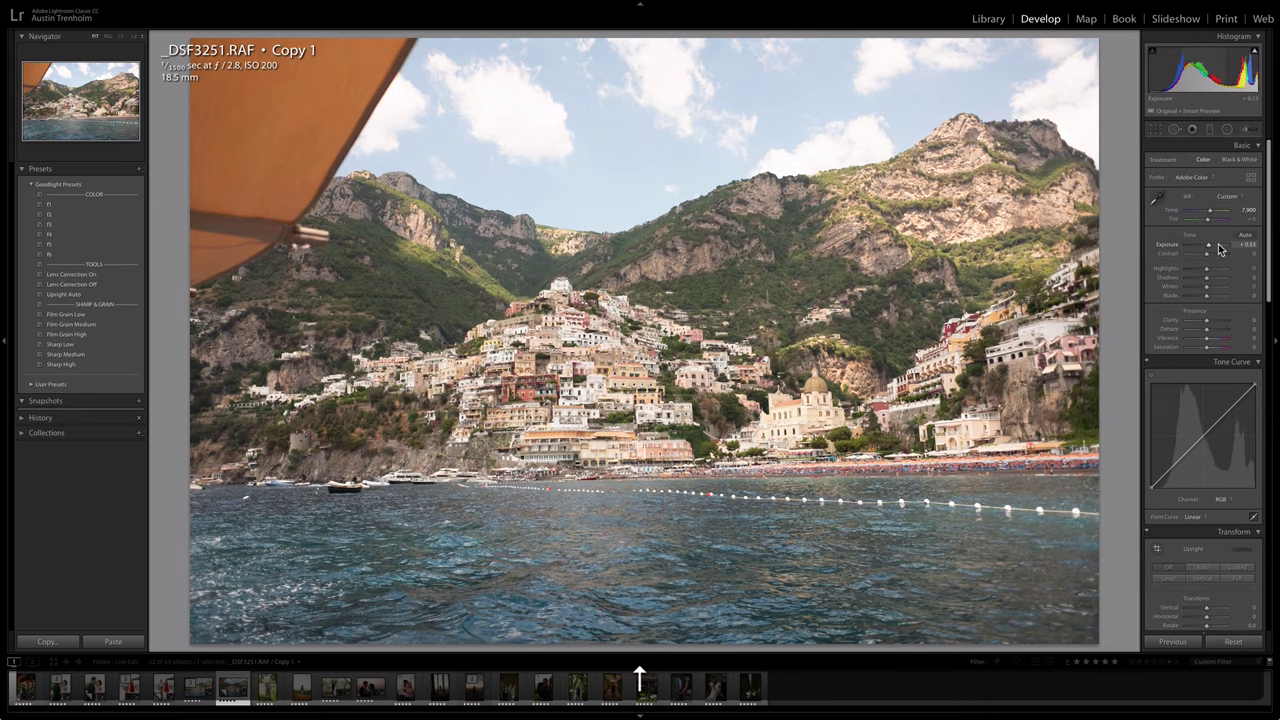
left_click(80, 226)
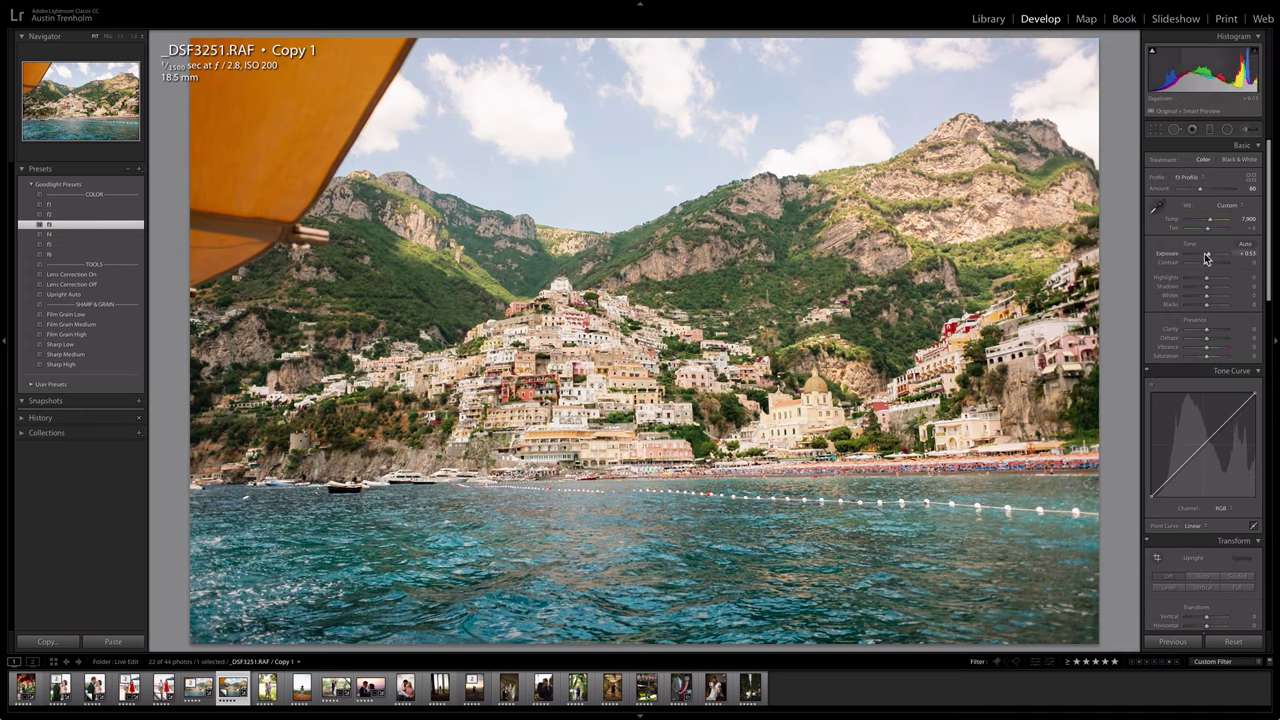
key("Up")
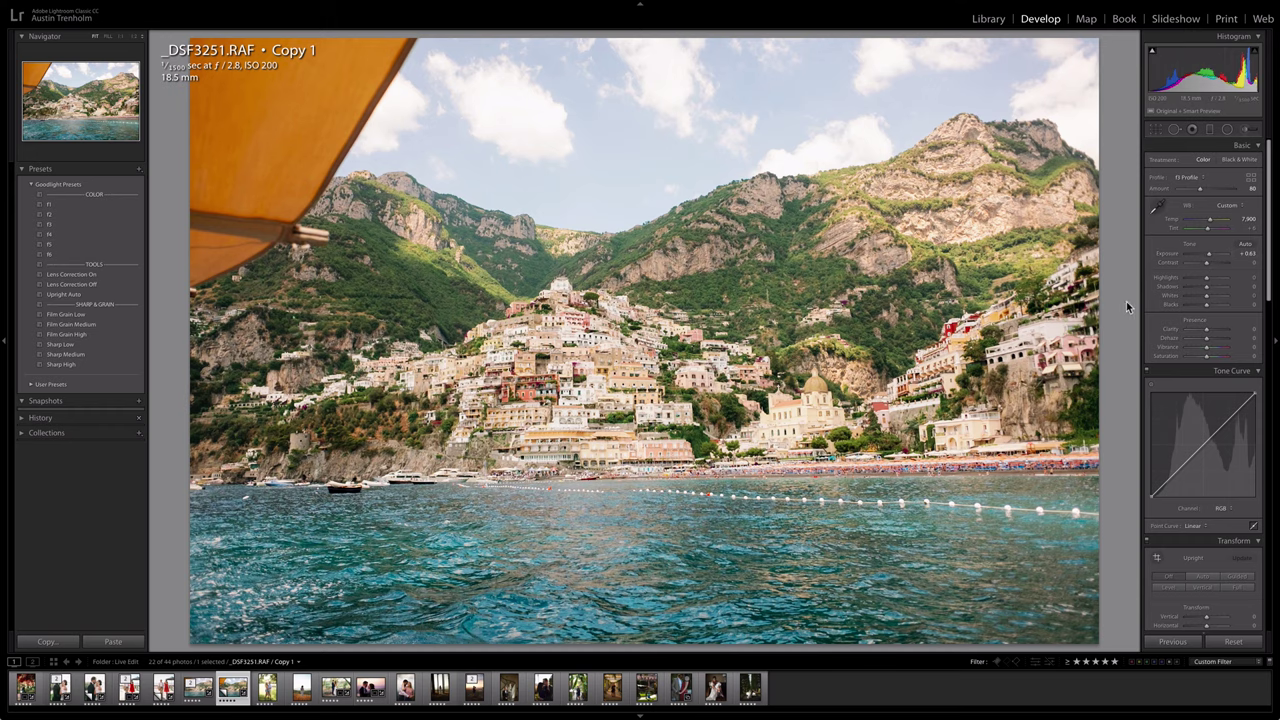
Return to the original _DSF3251.RAF and lower its exposure to +0.26
key("Left")
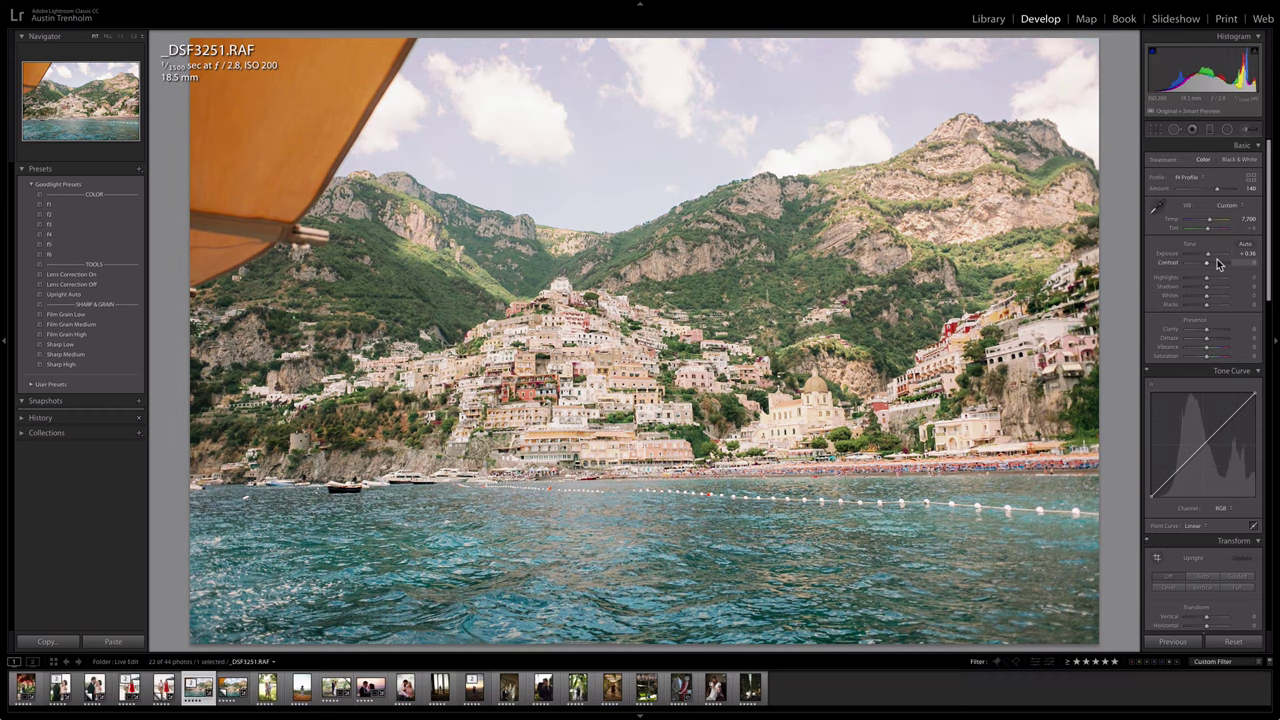
key("Down")
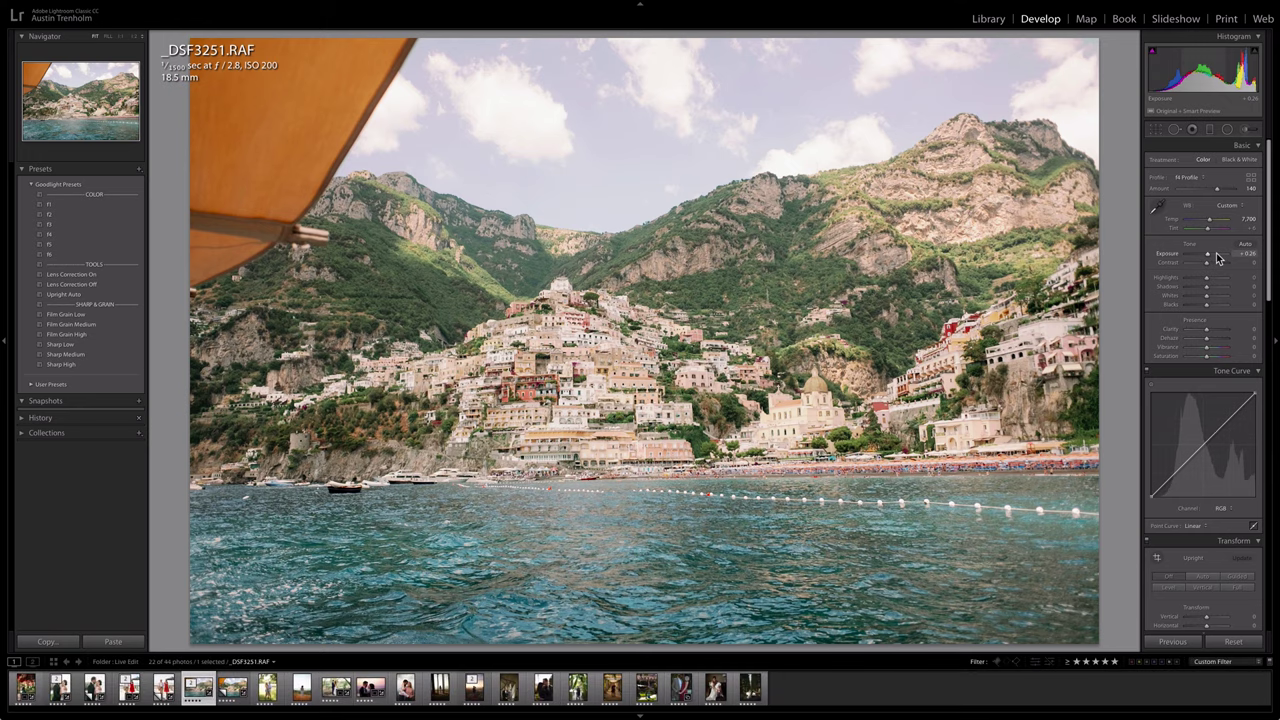
Compare the F3 virtual copy of the coastal village photo with the F4 original by alternating between them
key("Right")
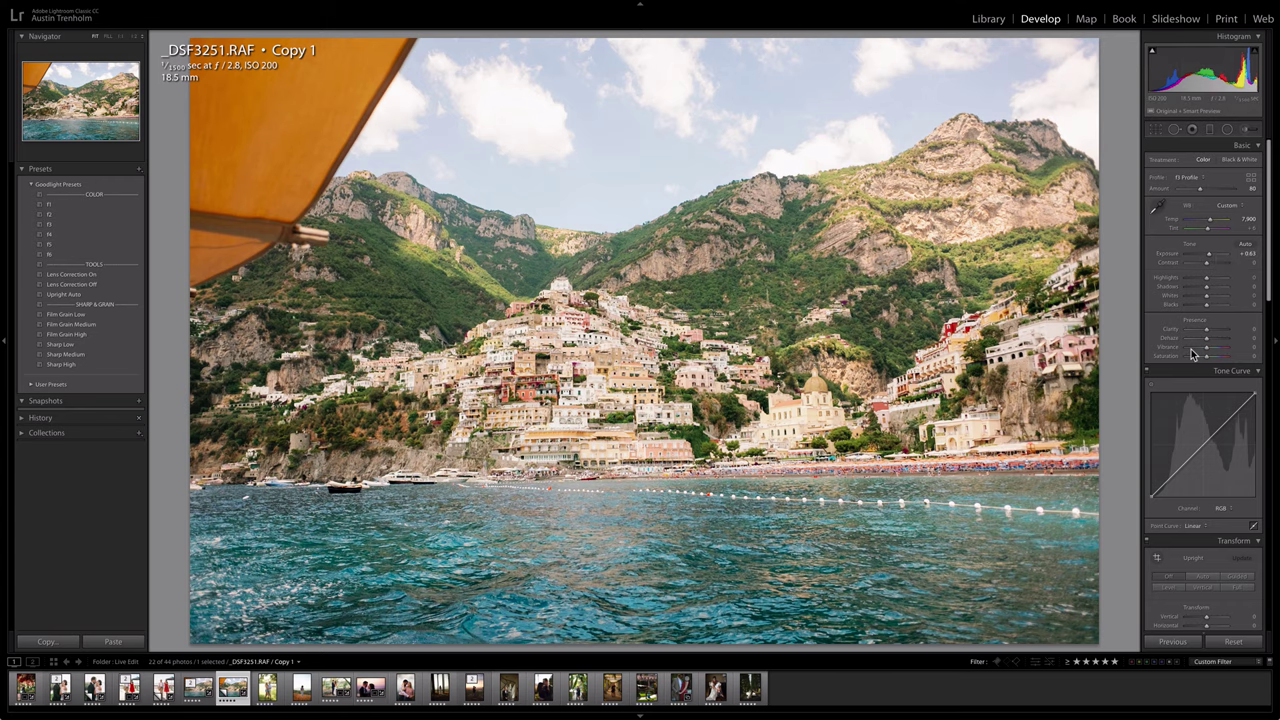
key("Left")
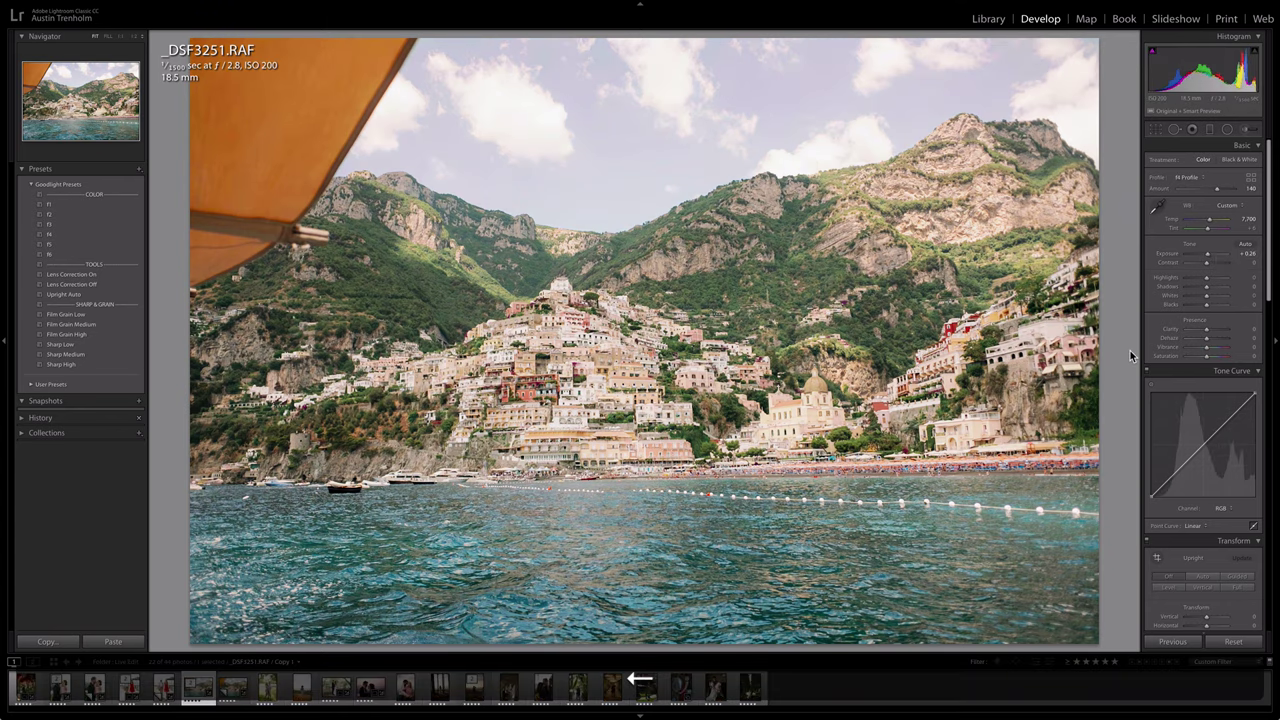
key("Right")
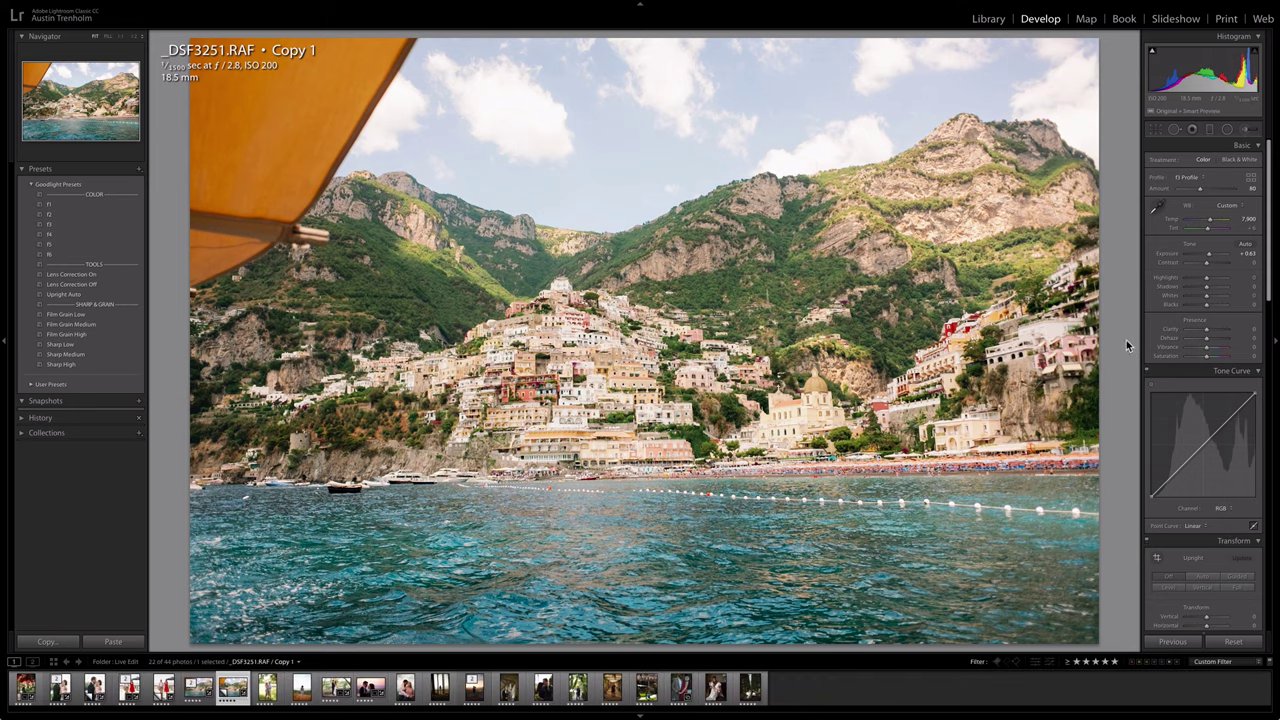
key("Left")
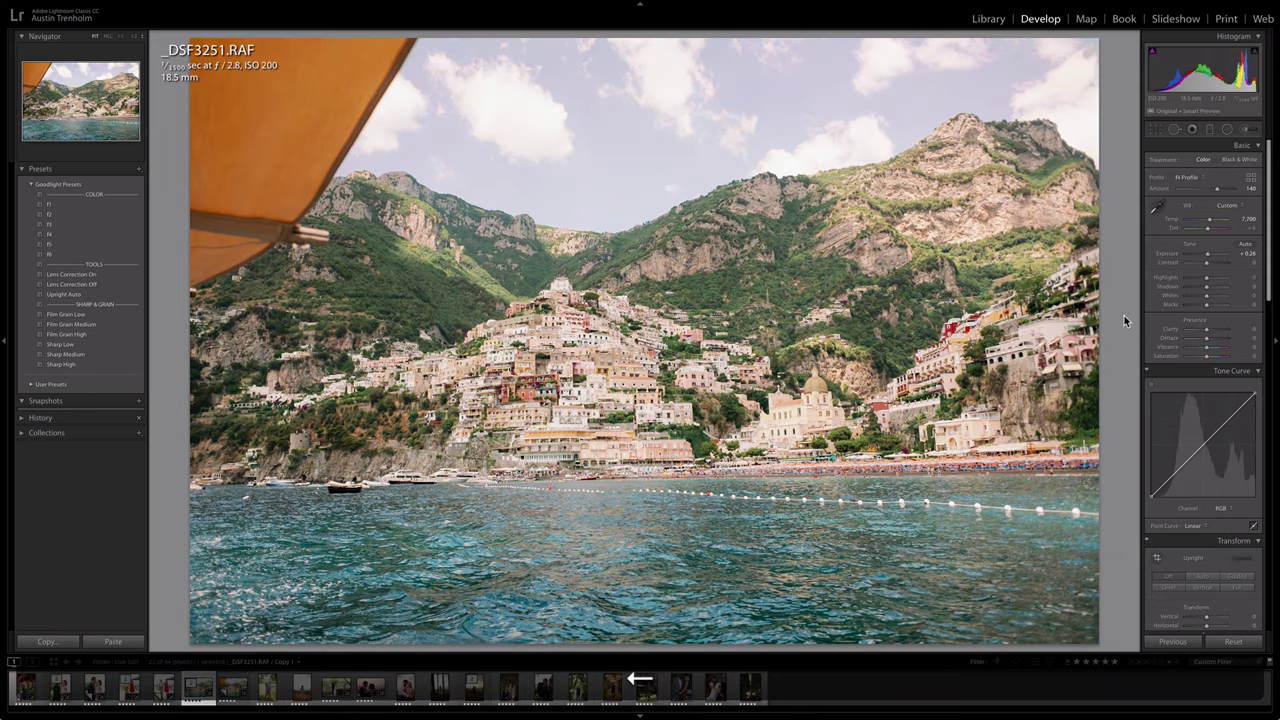
key("Right")
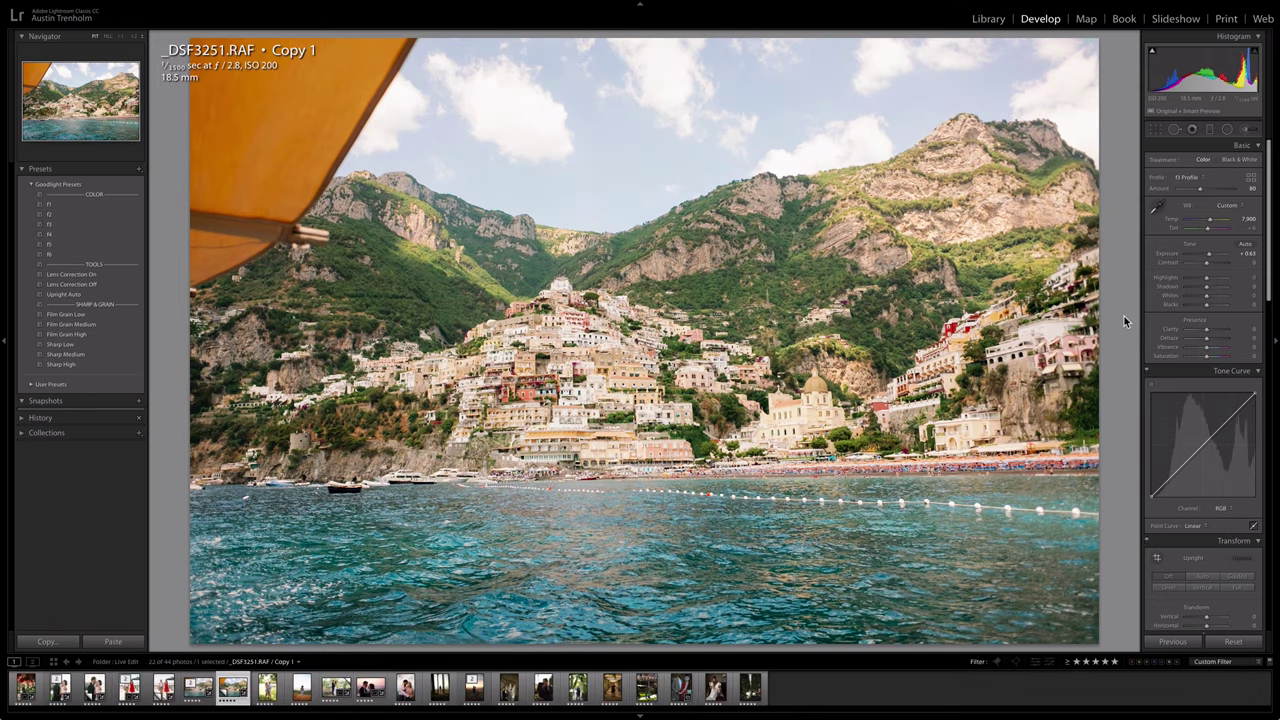
Open the next photo, LNE-1001.NEF, and straighten the couple portrait by rotating its crop slightly
key("Right")
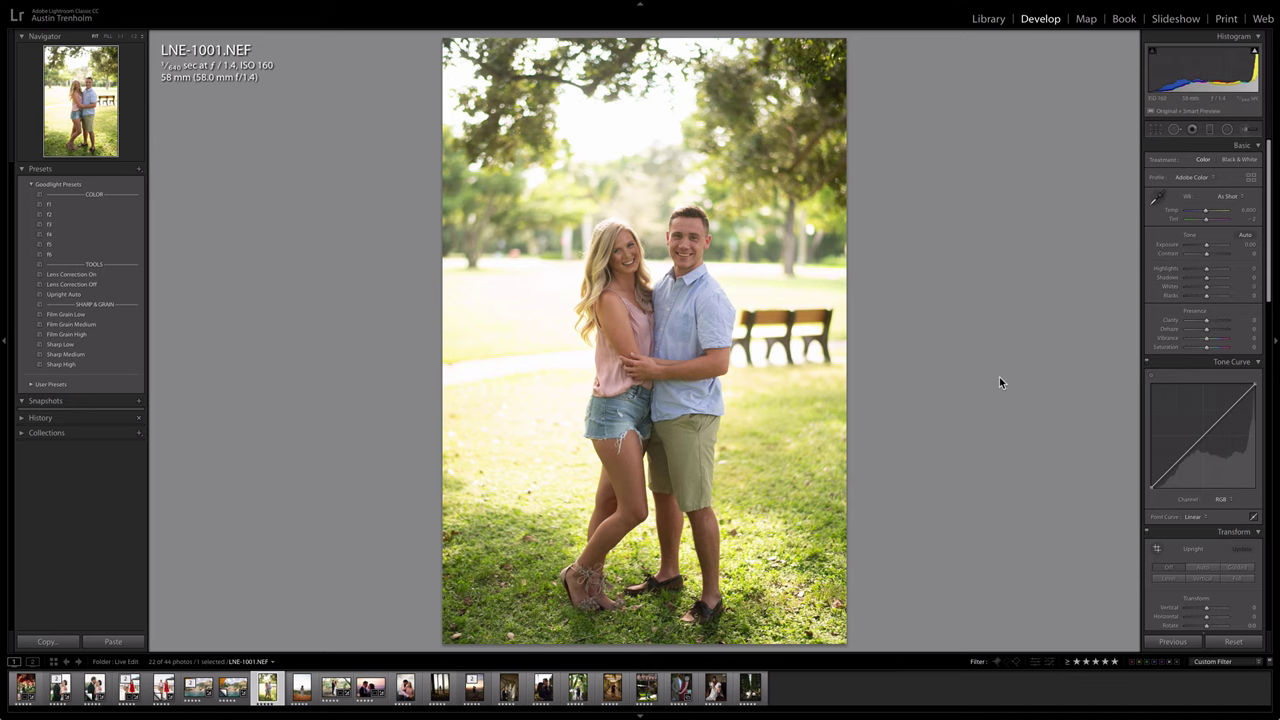
key("r")
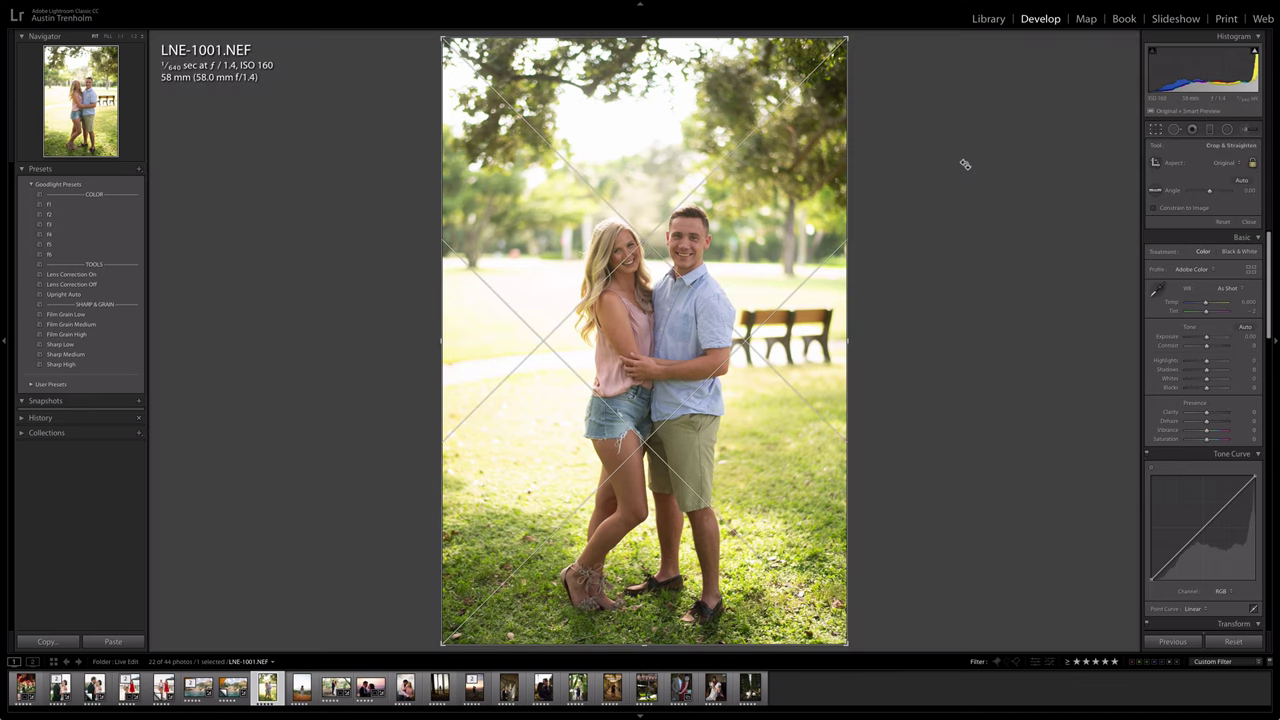
left_click_drag(963, 137, 957, 126)
double_click(763, 269)
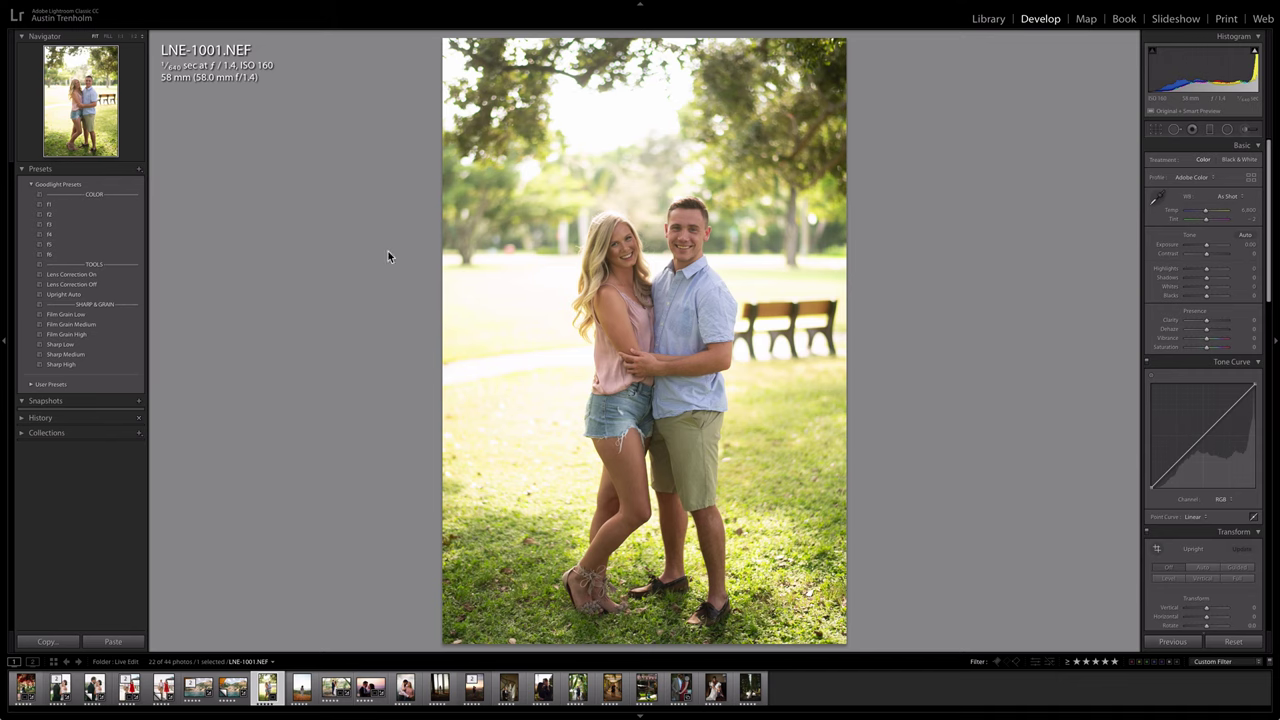
Apply the F4 color preset to LNE-1001.NEF, with a white balance temperature of 6,400 and an exposure of -0.30
left_click(106, 234)
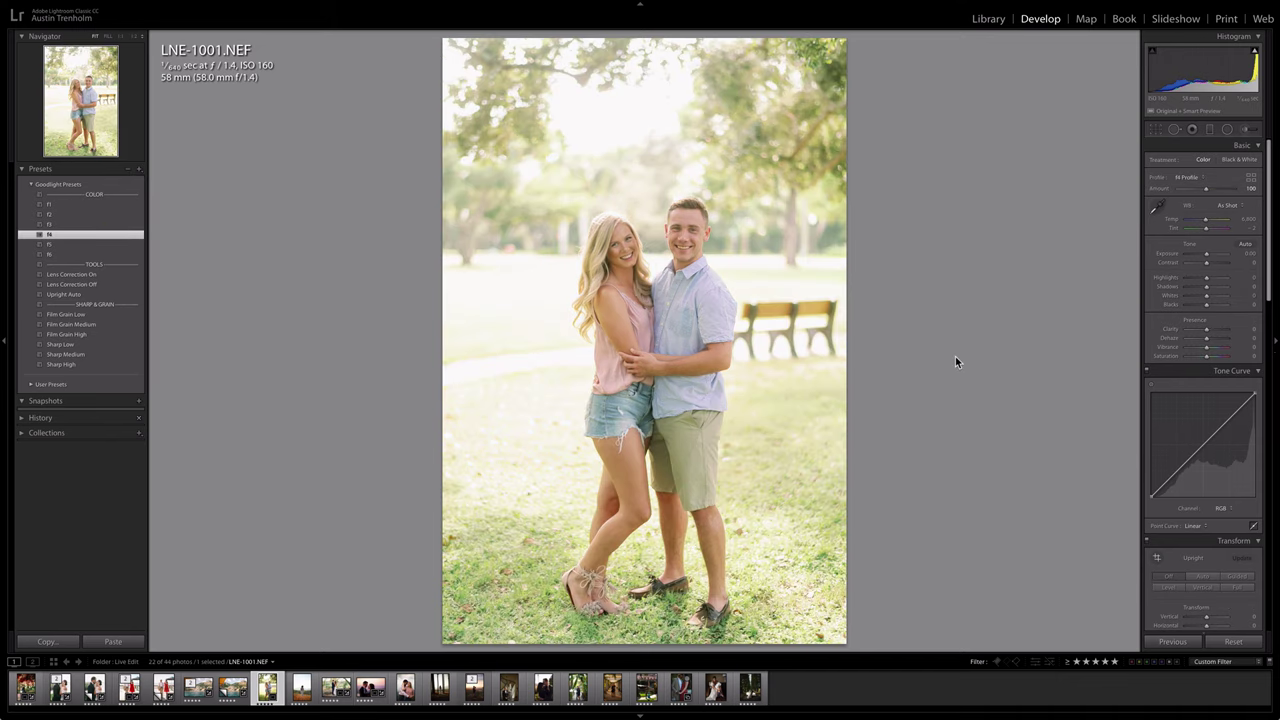
left_click_drag(1206, 254, 1212, 258)
key("Up")
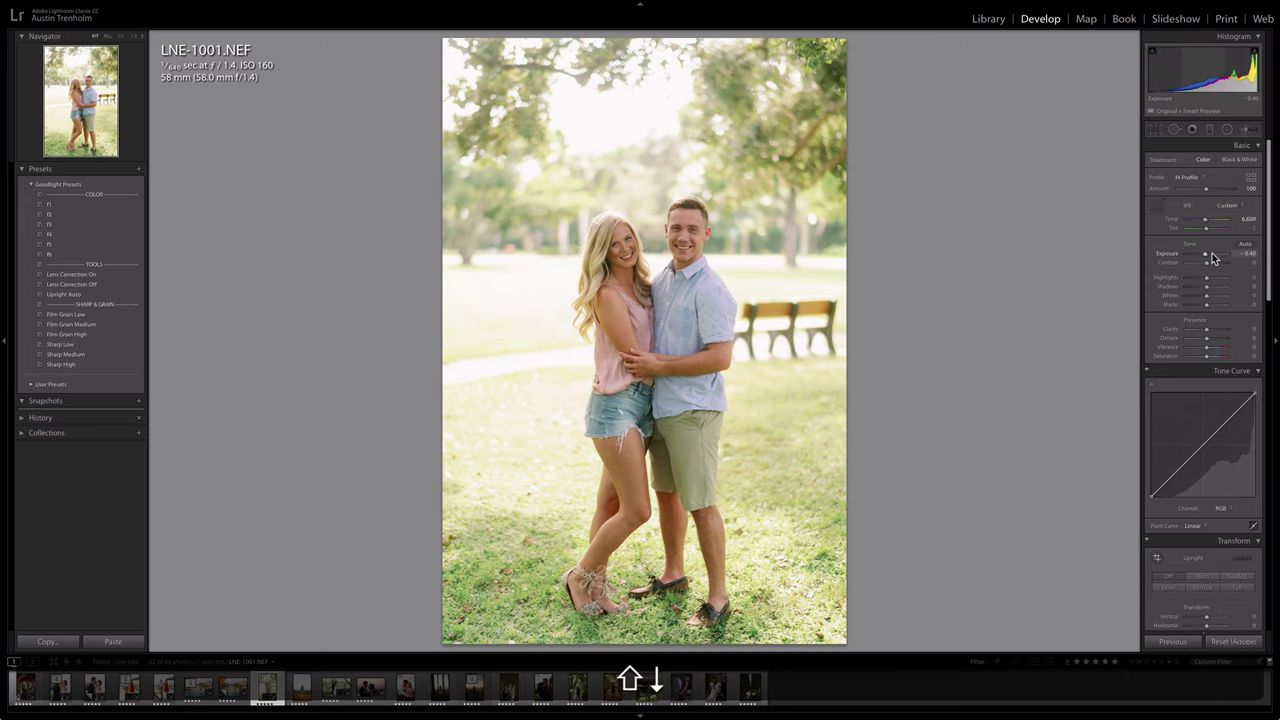
key("Down")
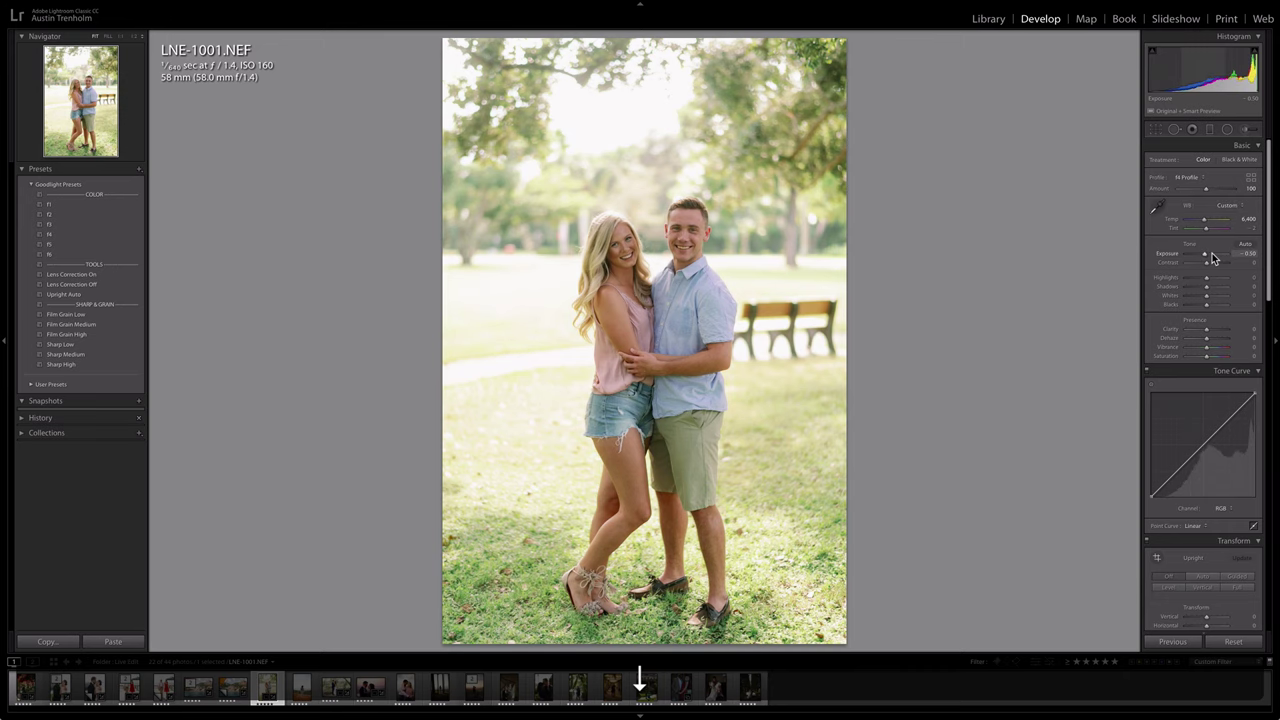
key("Up")
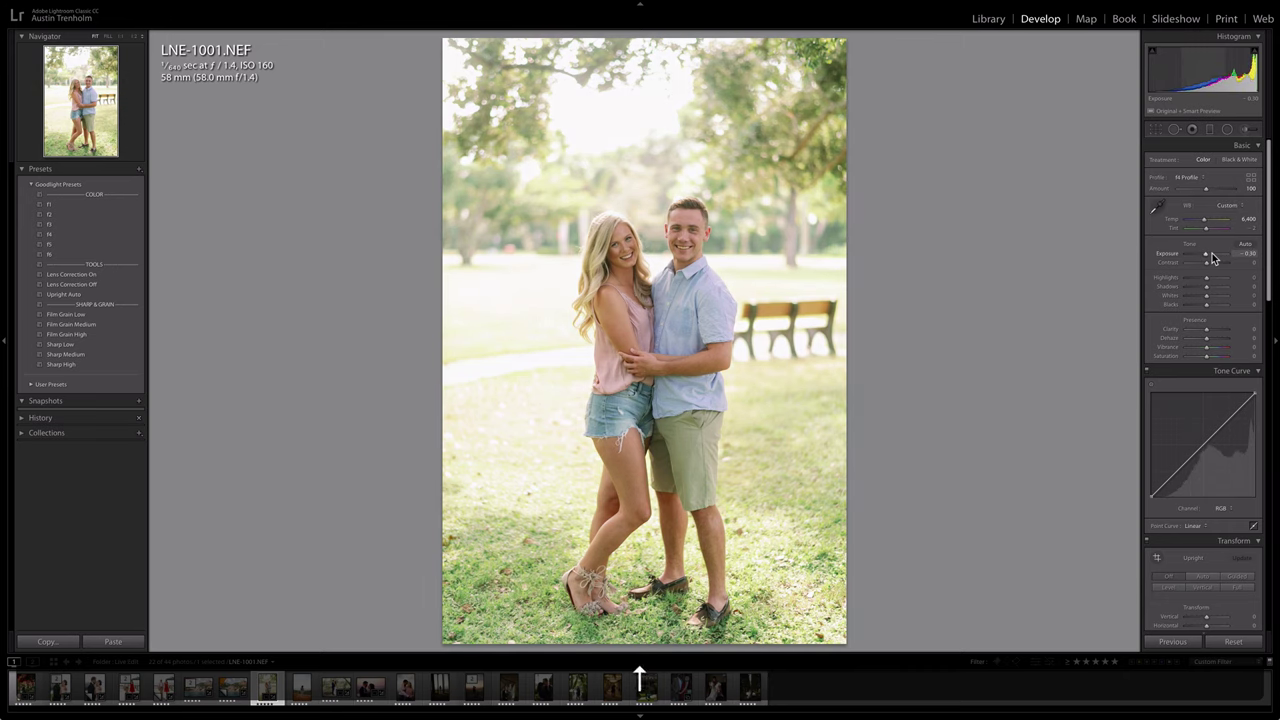
Apply the F1 color and Film Grain Low presets to LNE-1001.NEF, with the white balance temperature set to 6,250
left_click(122, 206)
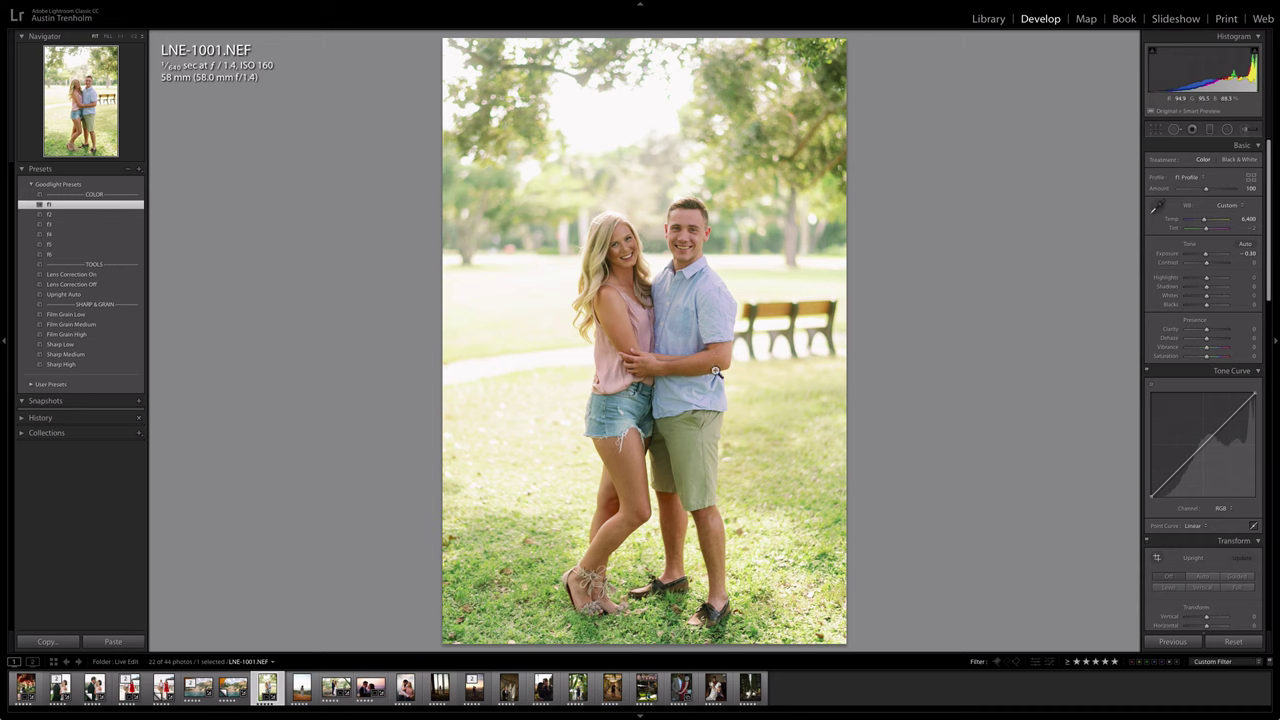
key("w")
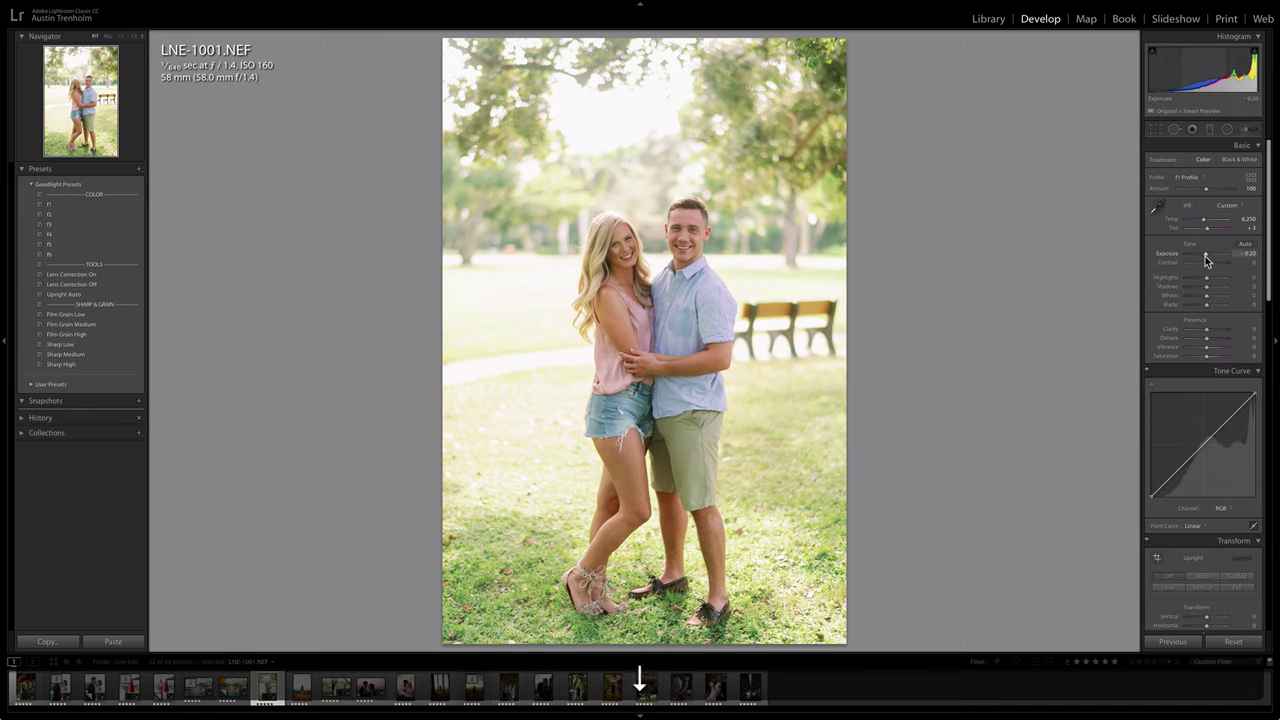
left_click(112, 316)
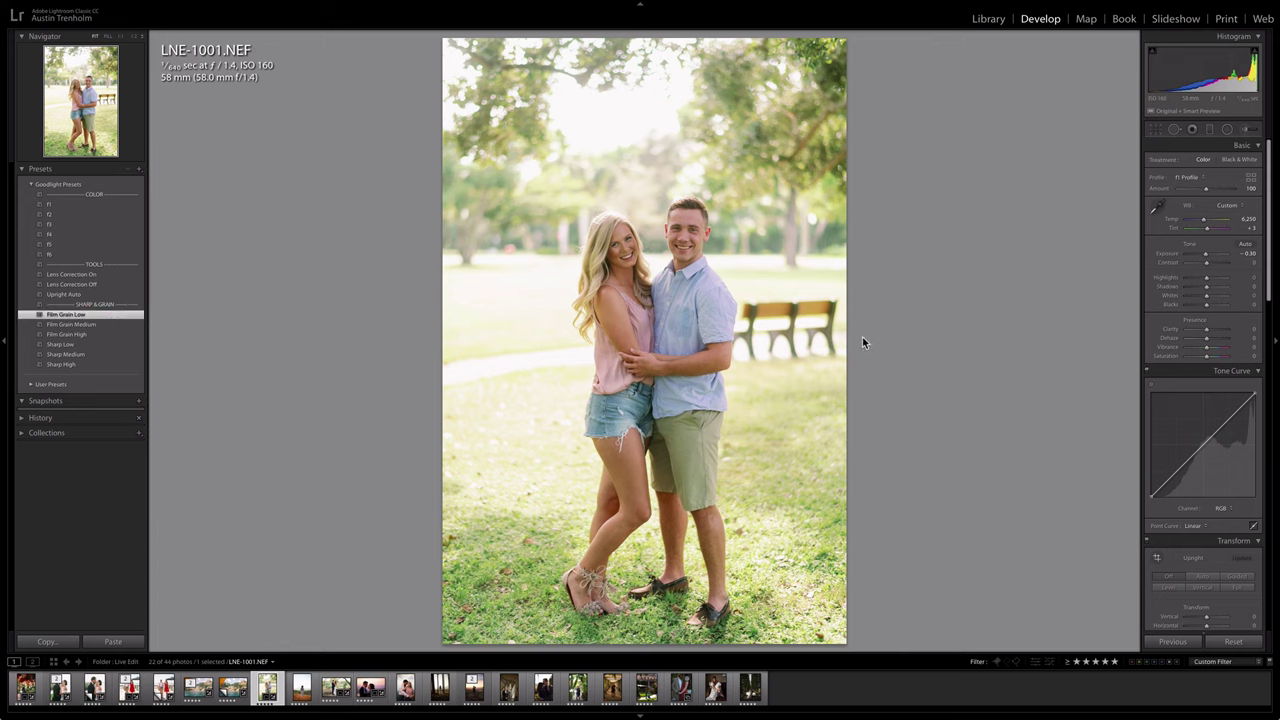
Create a virtual copy of LNE-1001.NEF and apply the F5 color preset to the copy
key("super+apostrophe")
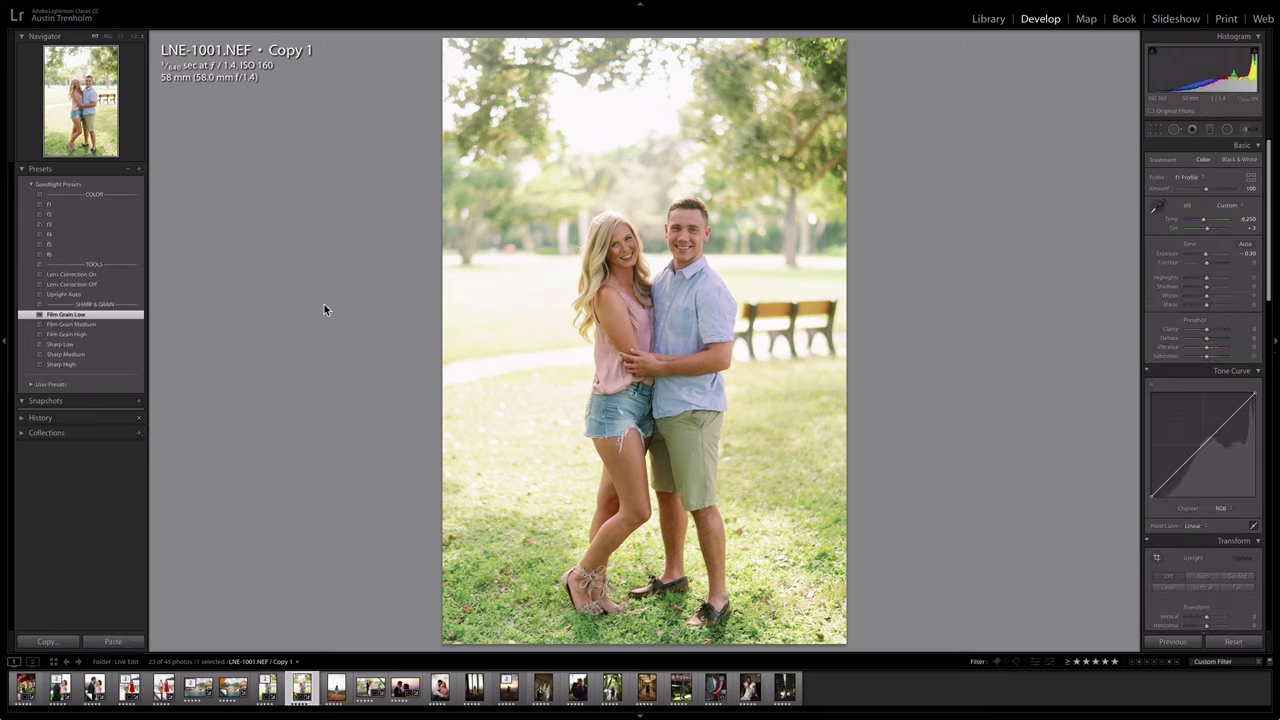
left_click(116, 246)
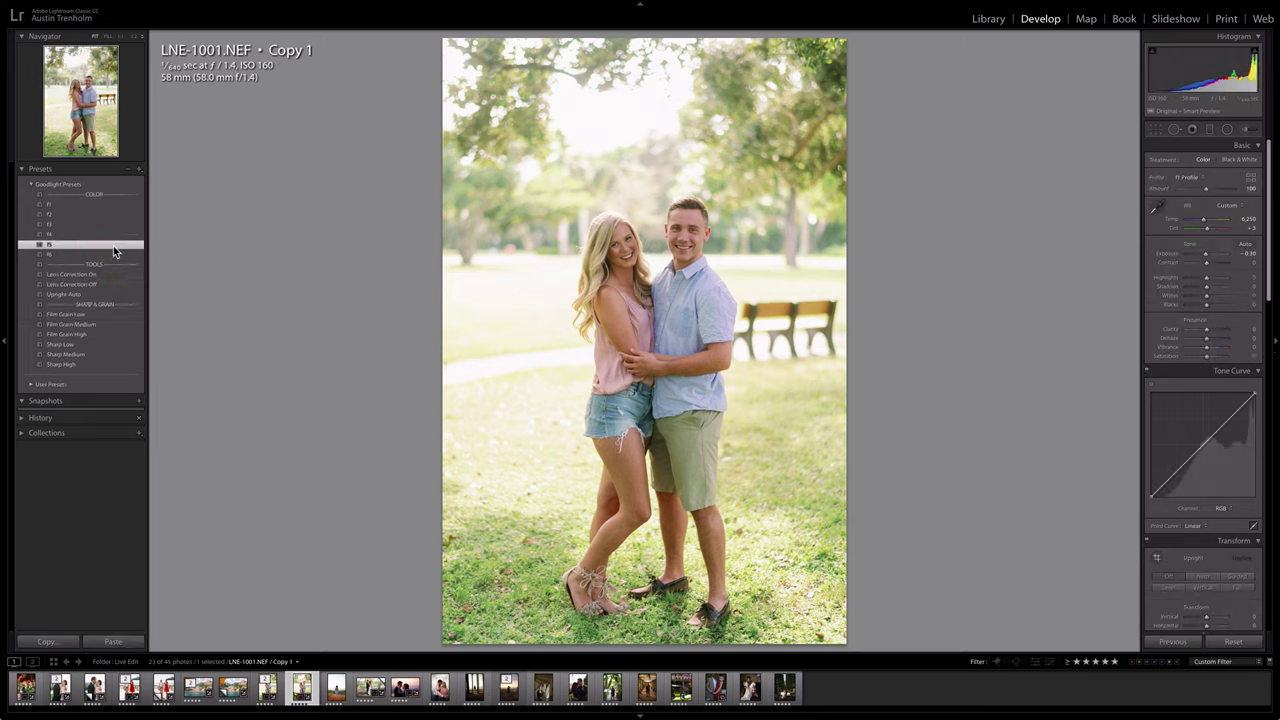
Brighten and warm the LNE-1001.NEF copy by setting its exposure to 0.00 and white balance temperature to 7,250
left_click(1202, 254)
key("Down")
key("Down")
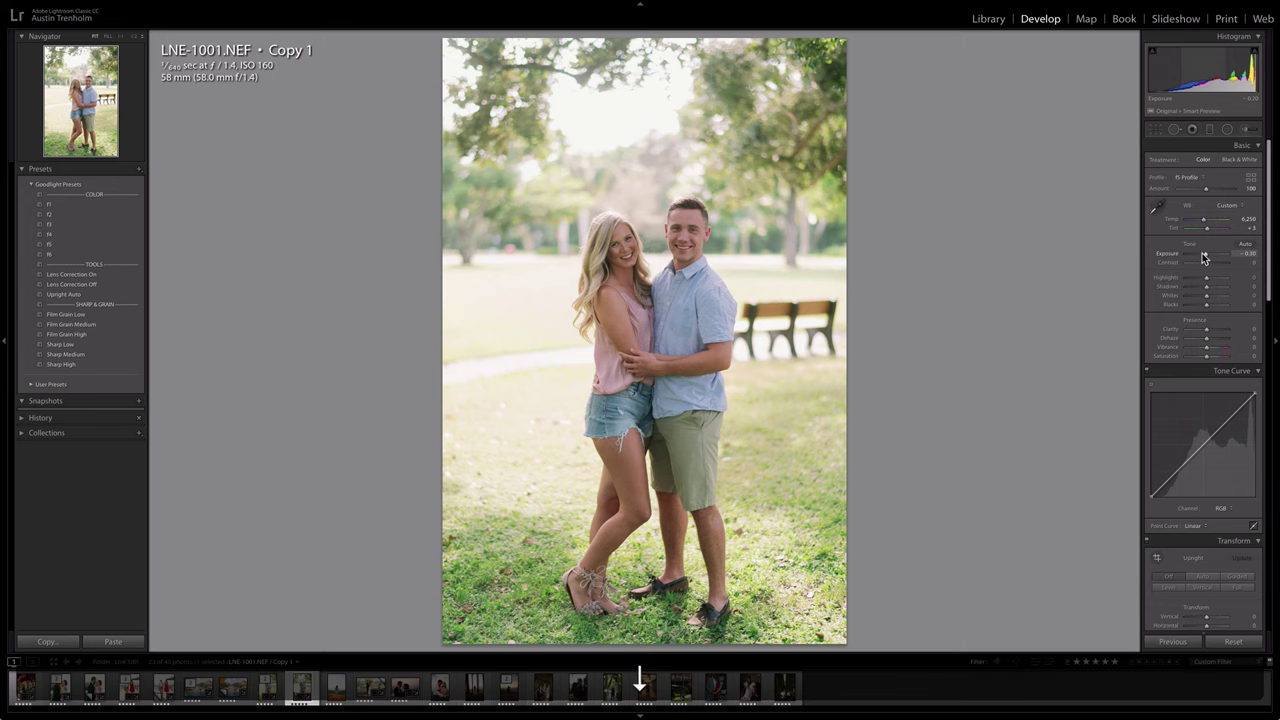
key("Down")
key("shift+Up")
key("shift+Up")
key("Up")
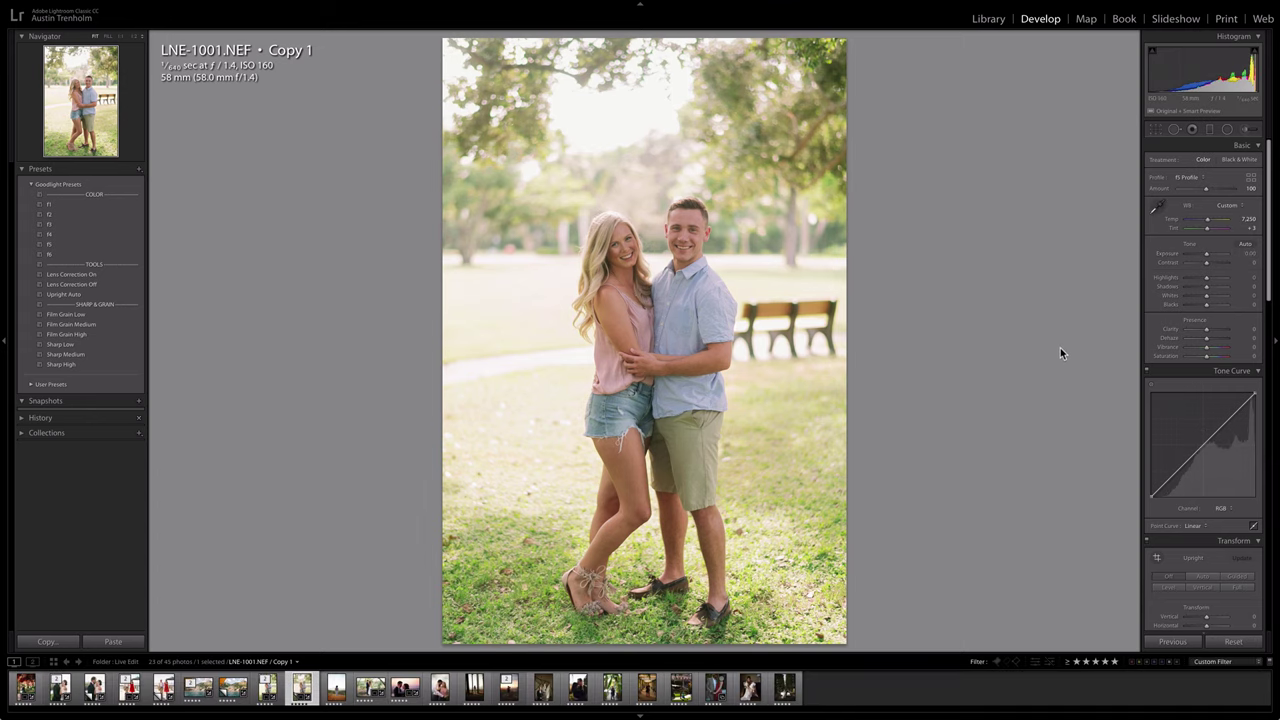
Compare the original LNE-1001.NEF with its copy, raising the original's exposure to -0.20
key("Left")
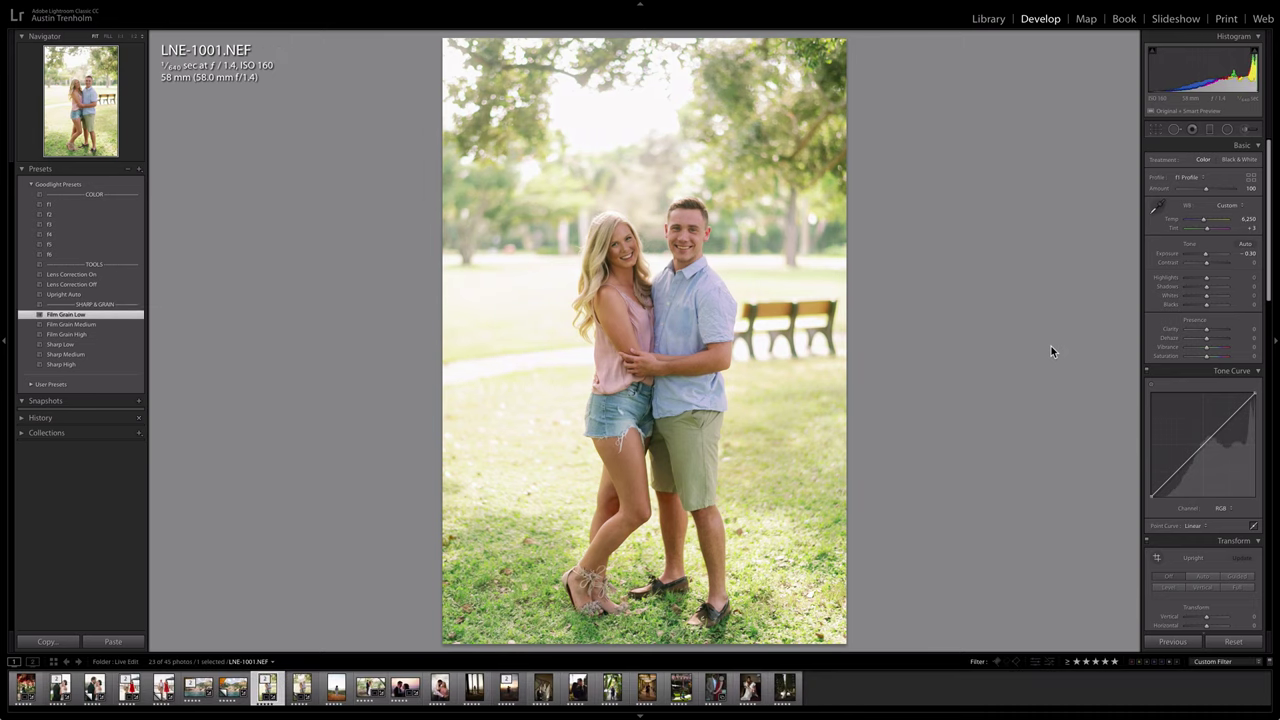
key("Up")
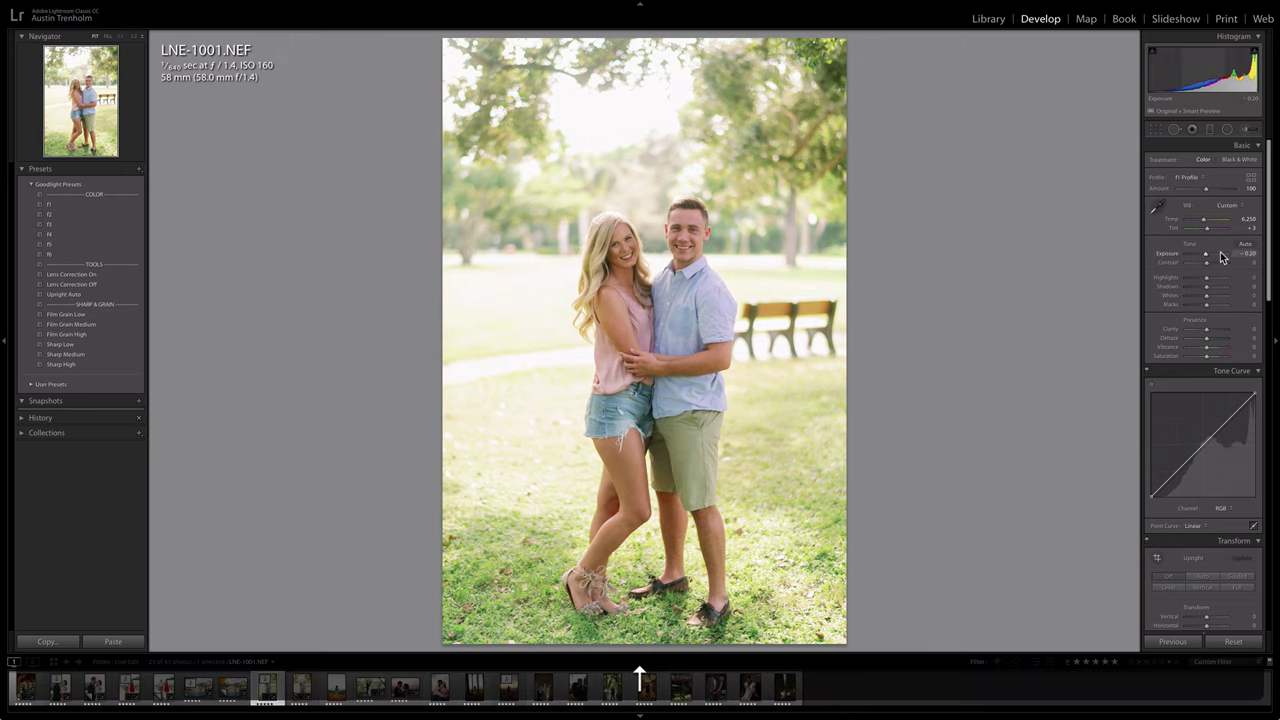
key("Right")
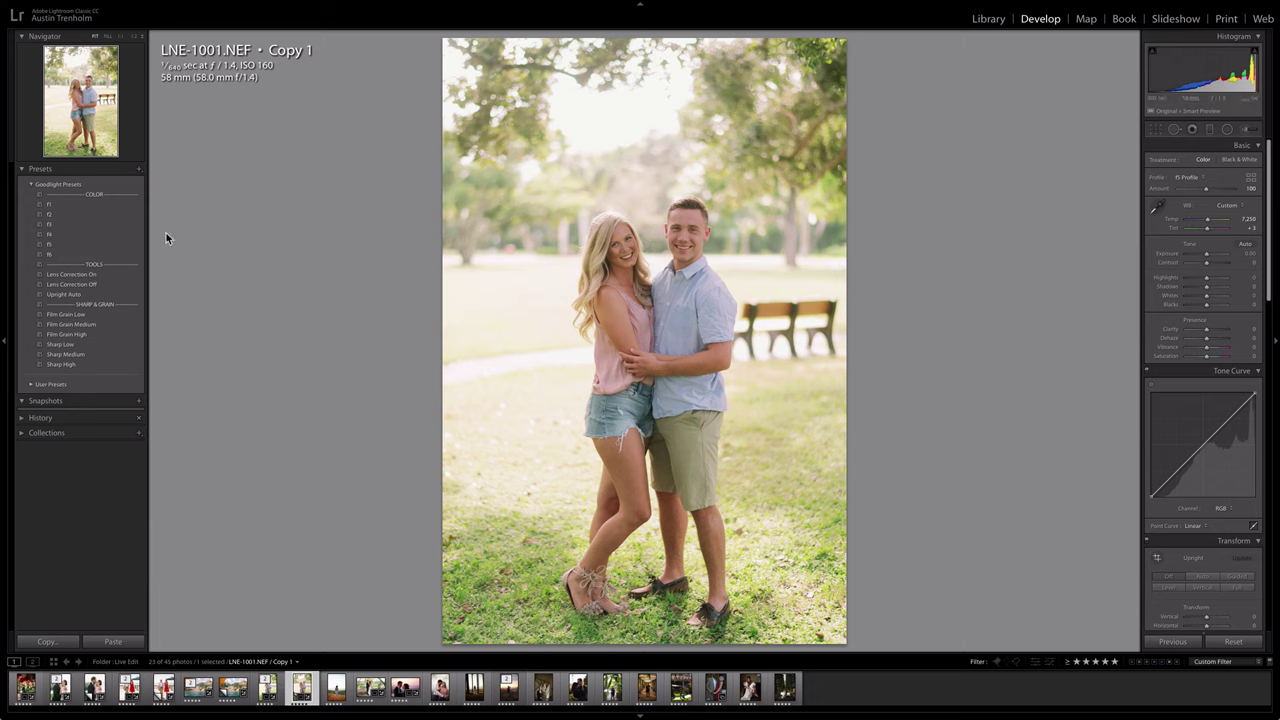
Apply the F6 color preset to the LNE-1001.NEF copy, with a white balance temperature of 7,600 and an exposure of +0.30
left_click(85, 255)
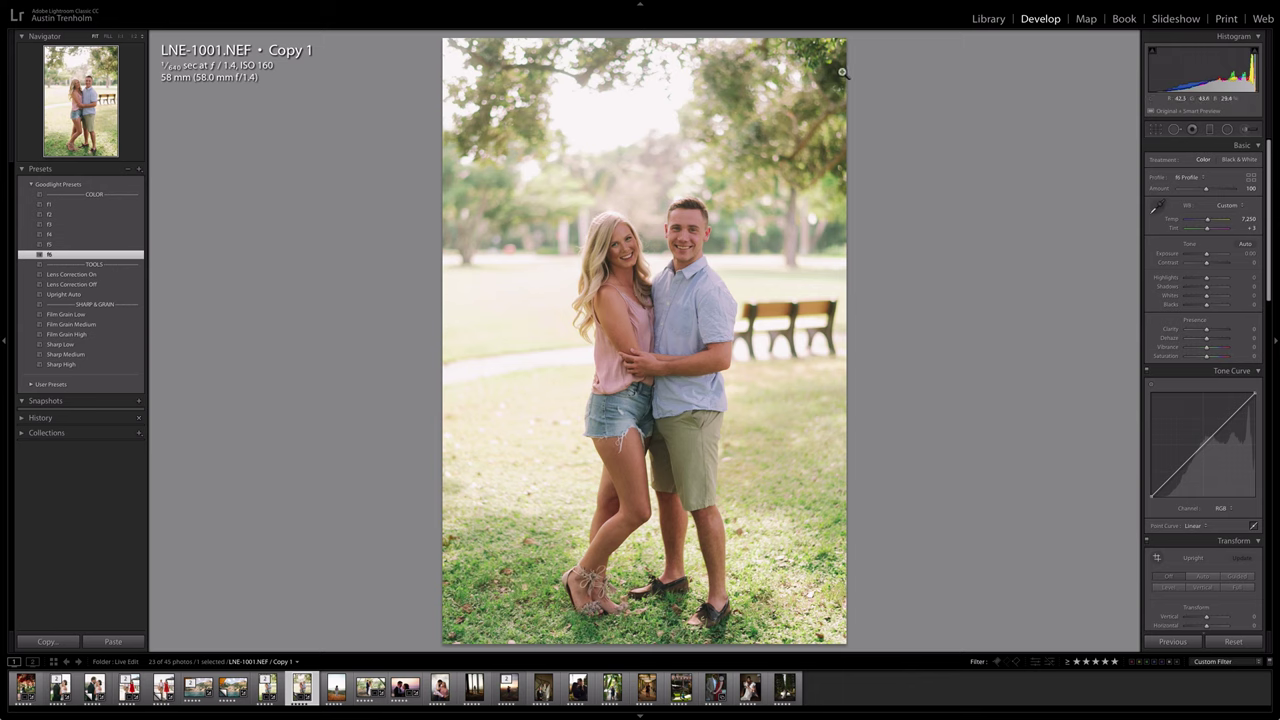
left_click_drag(1207, 256, 1211, 258)
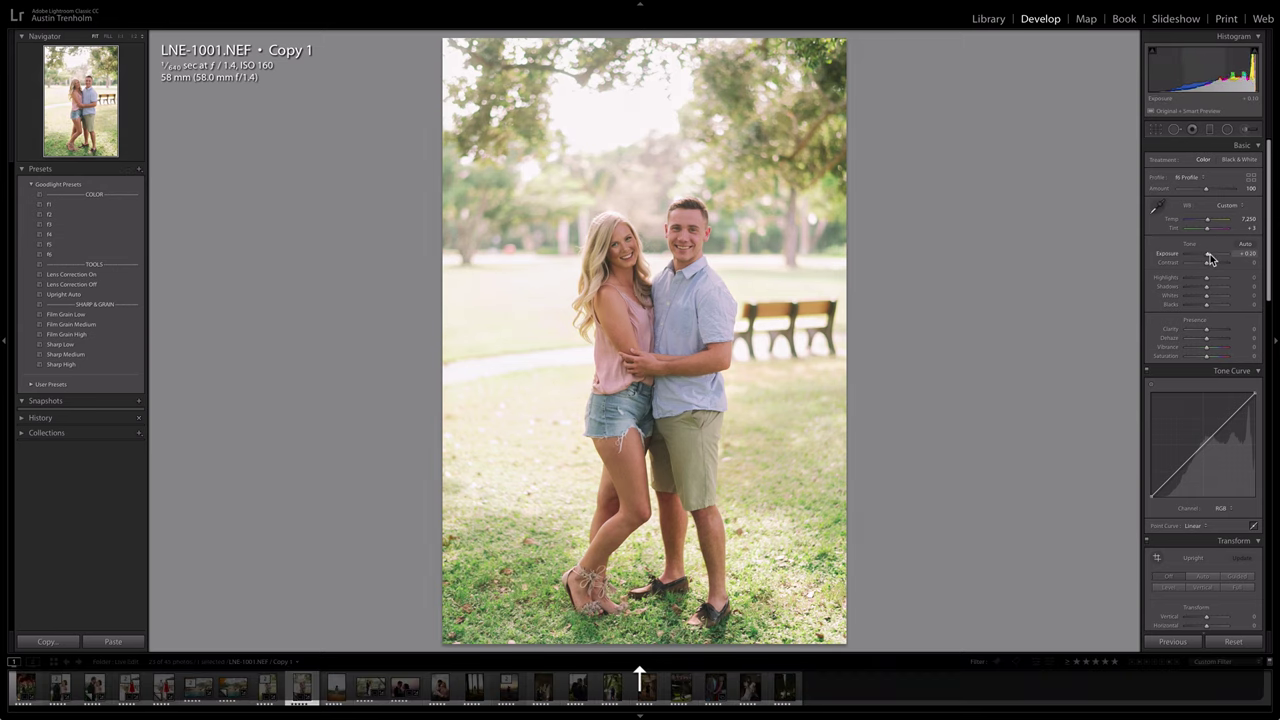
key("shift+Up")
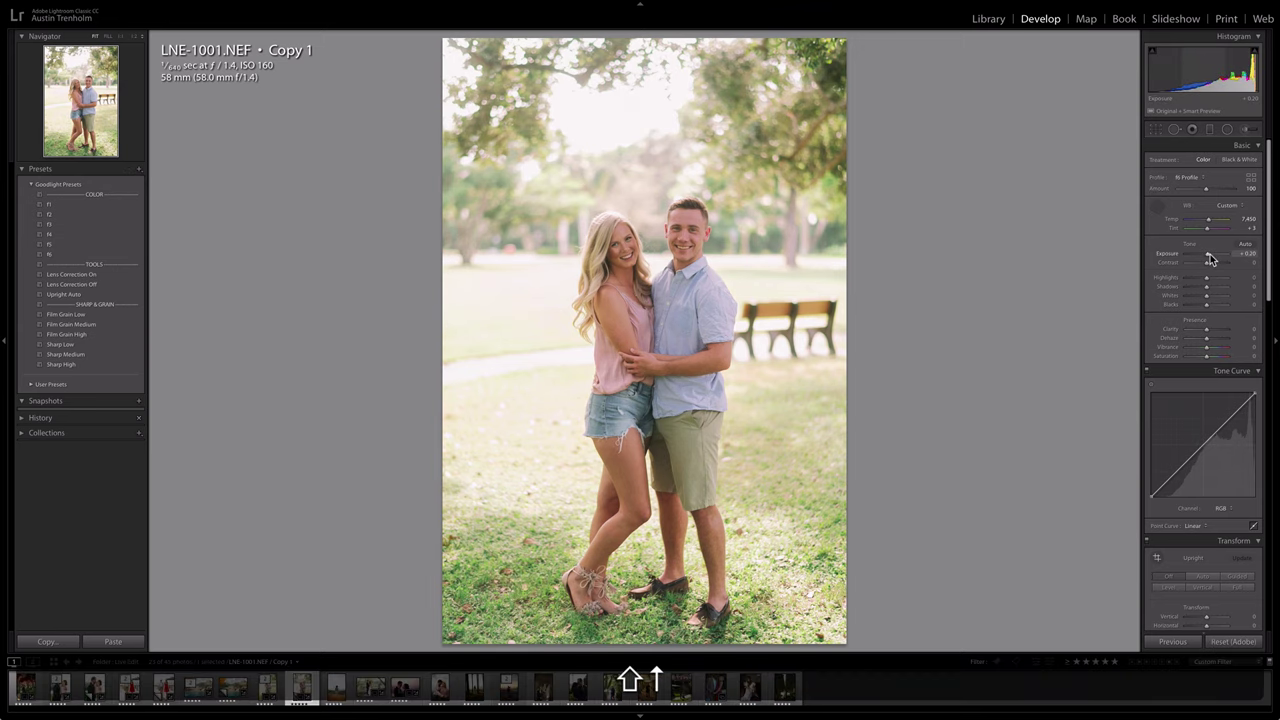
key("shift+Down")
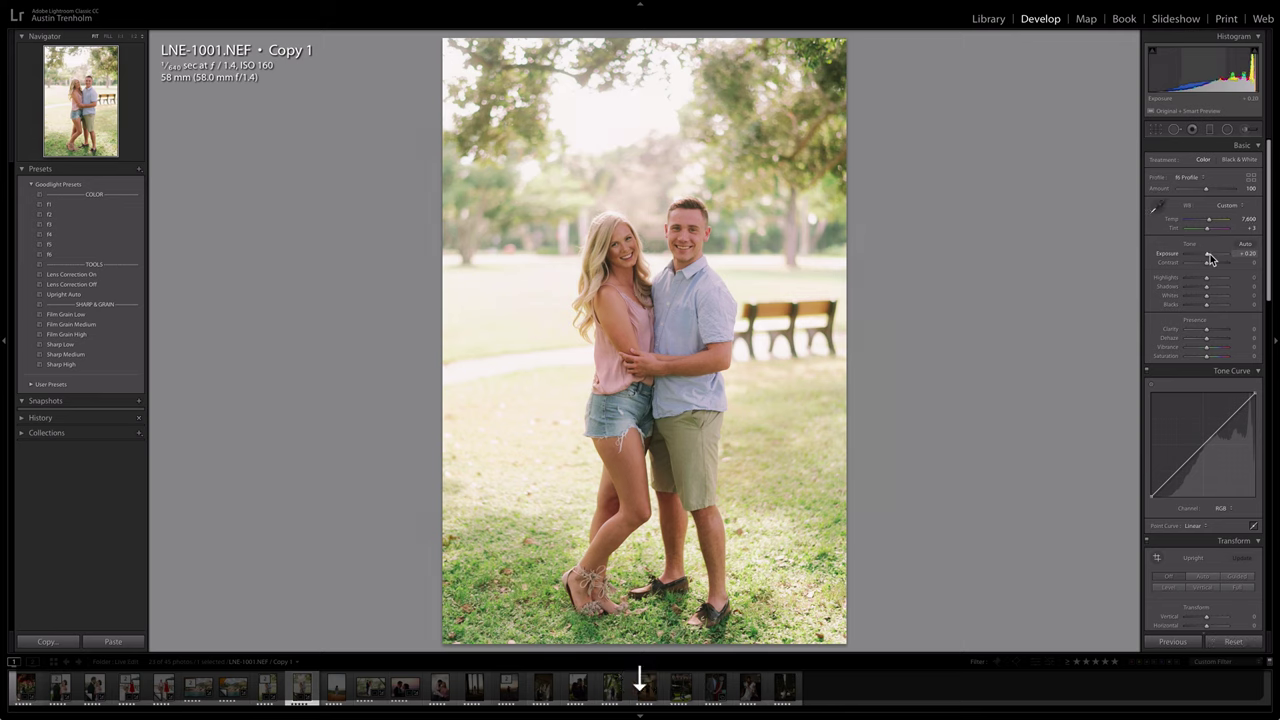
key("Down")
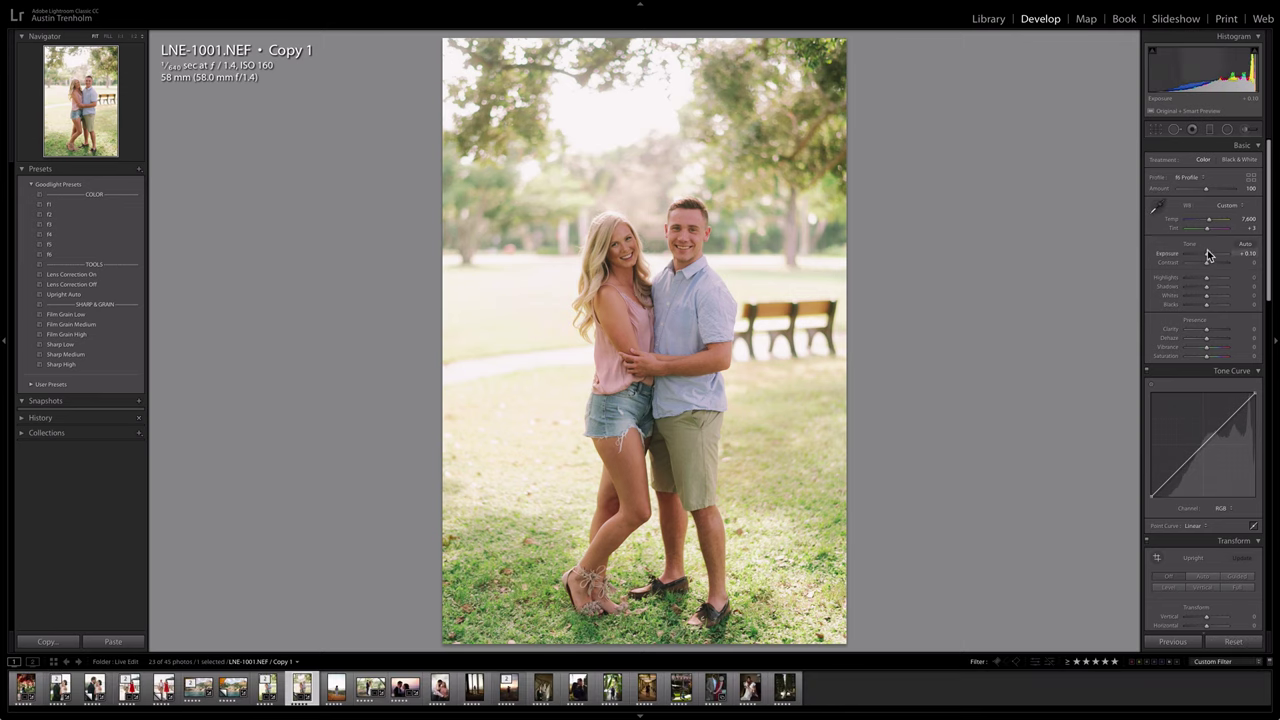
key("Up")
key("Up")
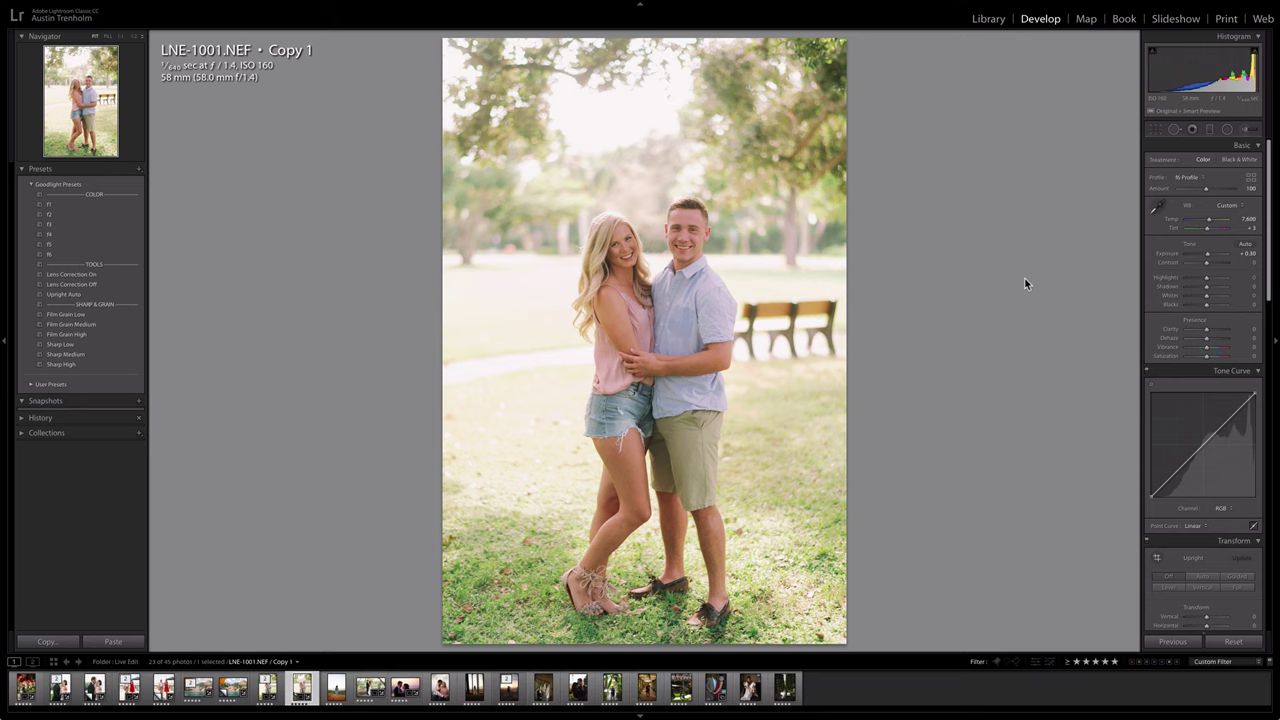
Open 0P3A1447.CR2 and set its exposure to +0.56 and white balance temperature to 6,200
key("Right")
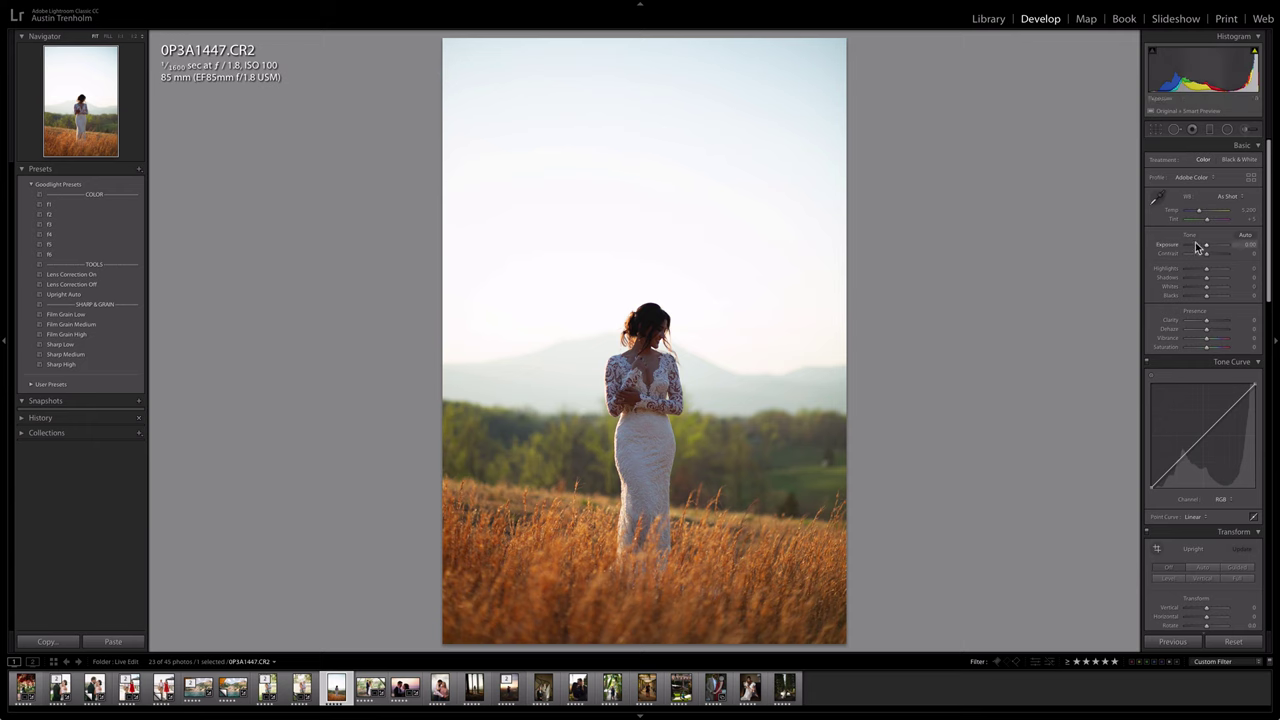
key("shift+Up")
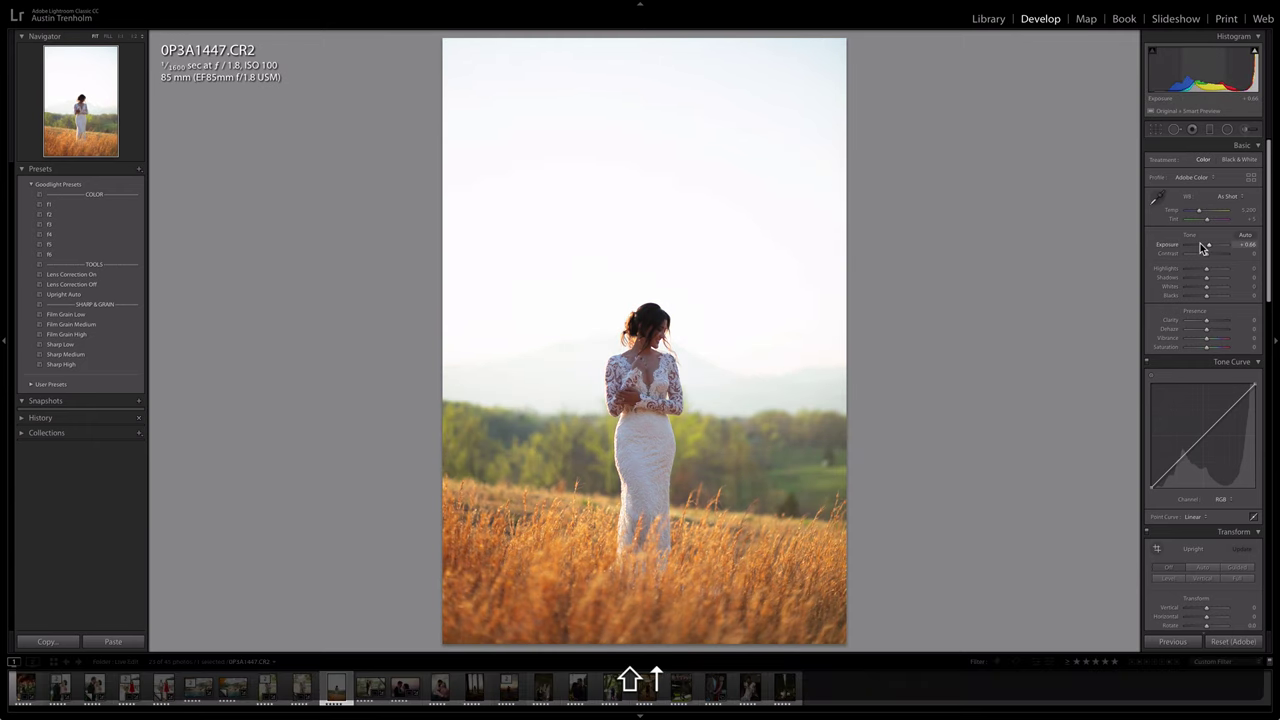
key("shift+Down")
key("shift+Up")
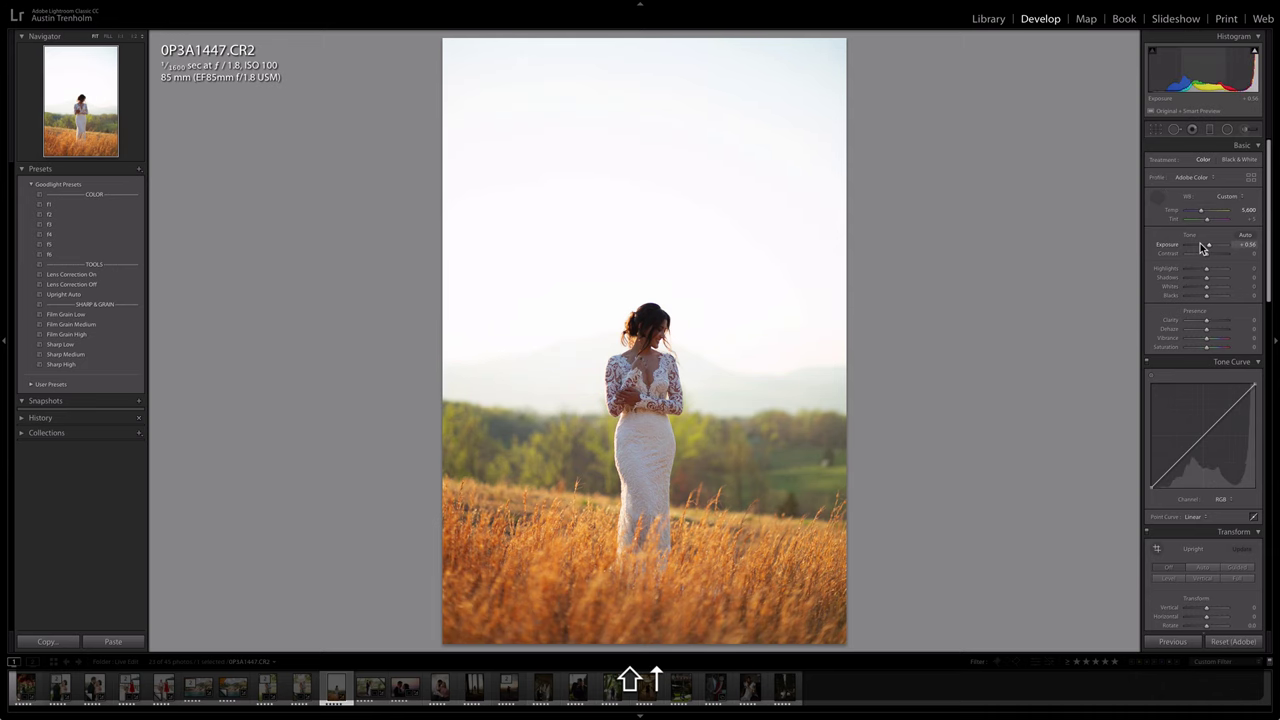
key("w")
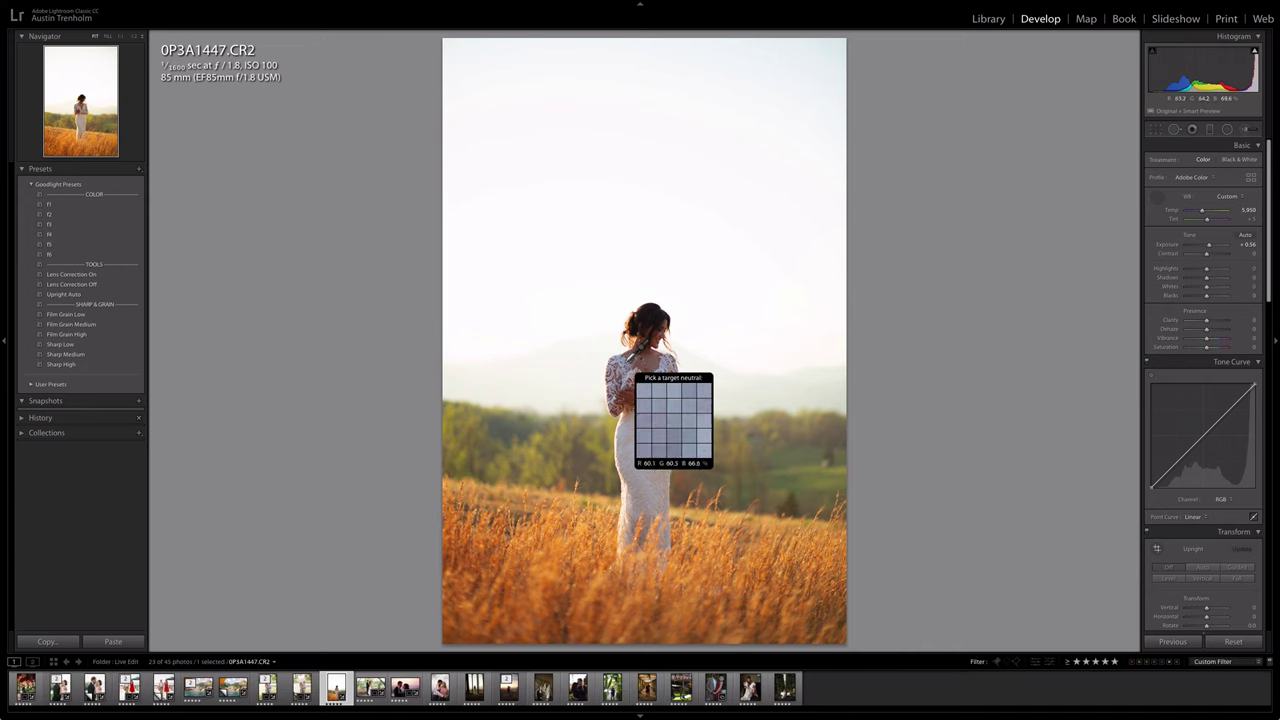
left_click(630, 350)
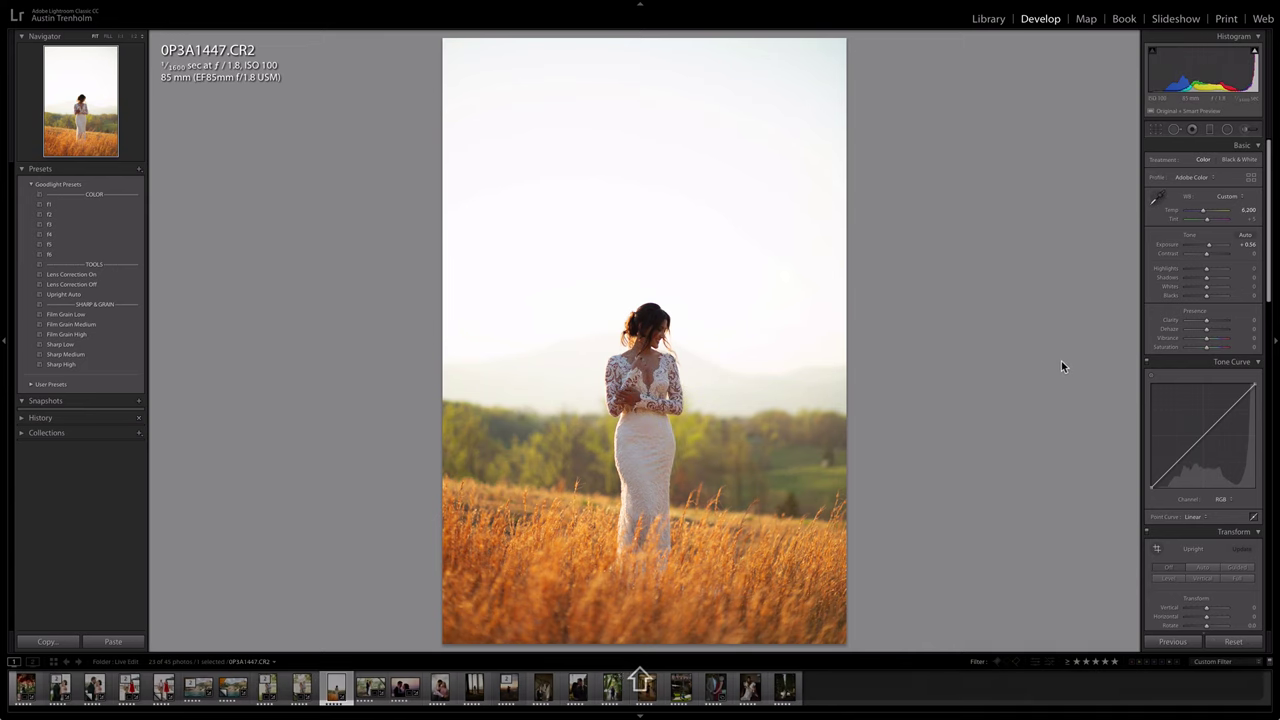
Apply the F4 color preset to the bride photo, with an exposure of +0.13 and a white balance temperature of 6,000
left_click(70, 233)
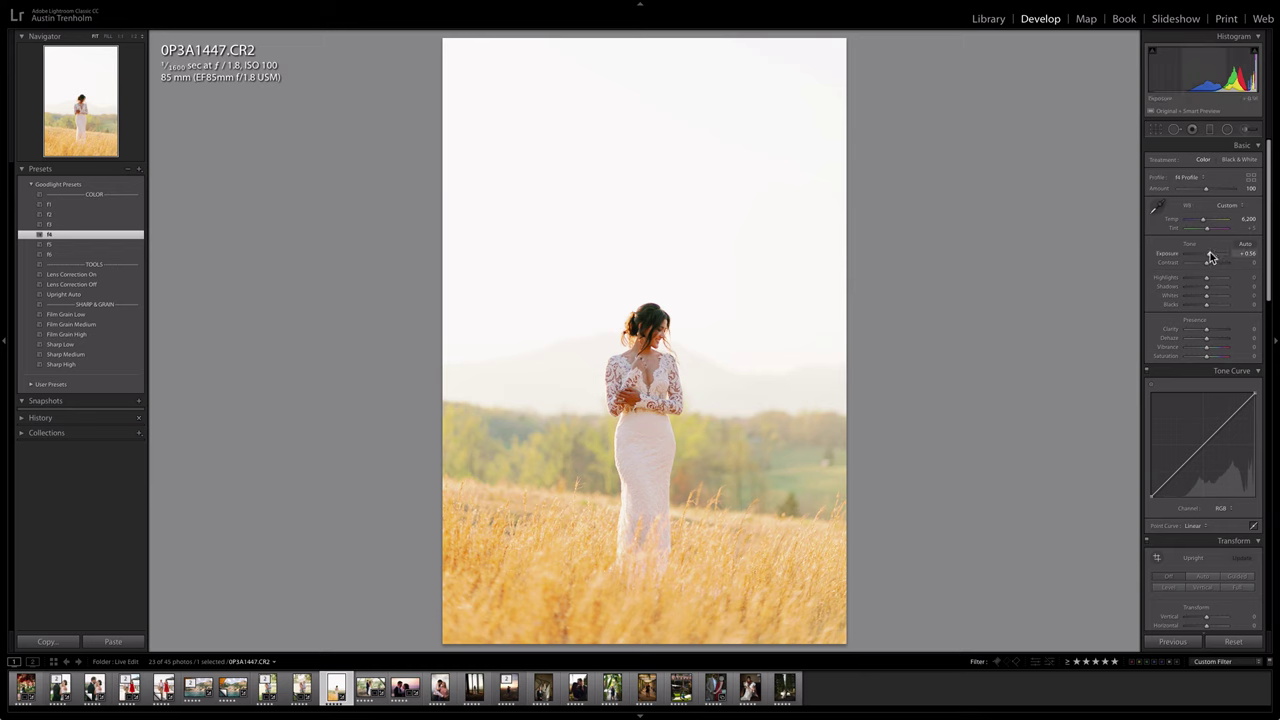
key("shift+Down")
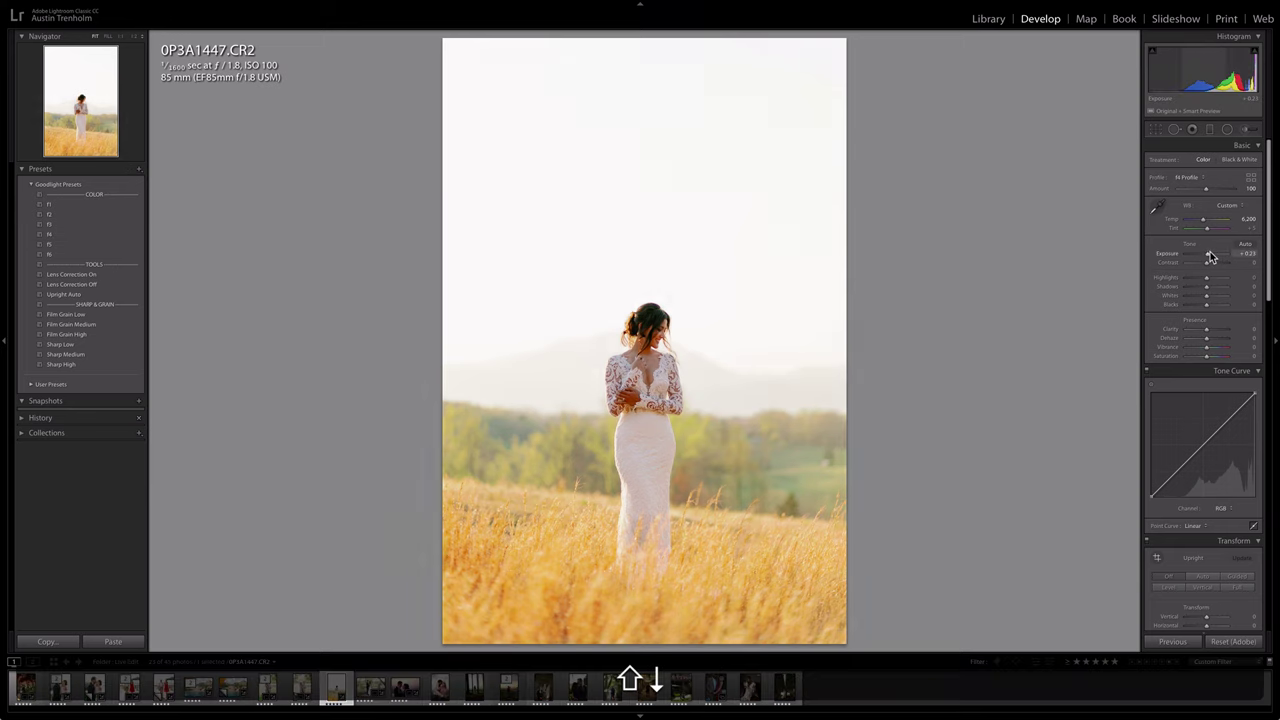
key("shift+Down")
key("shift+Down")
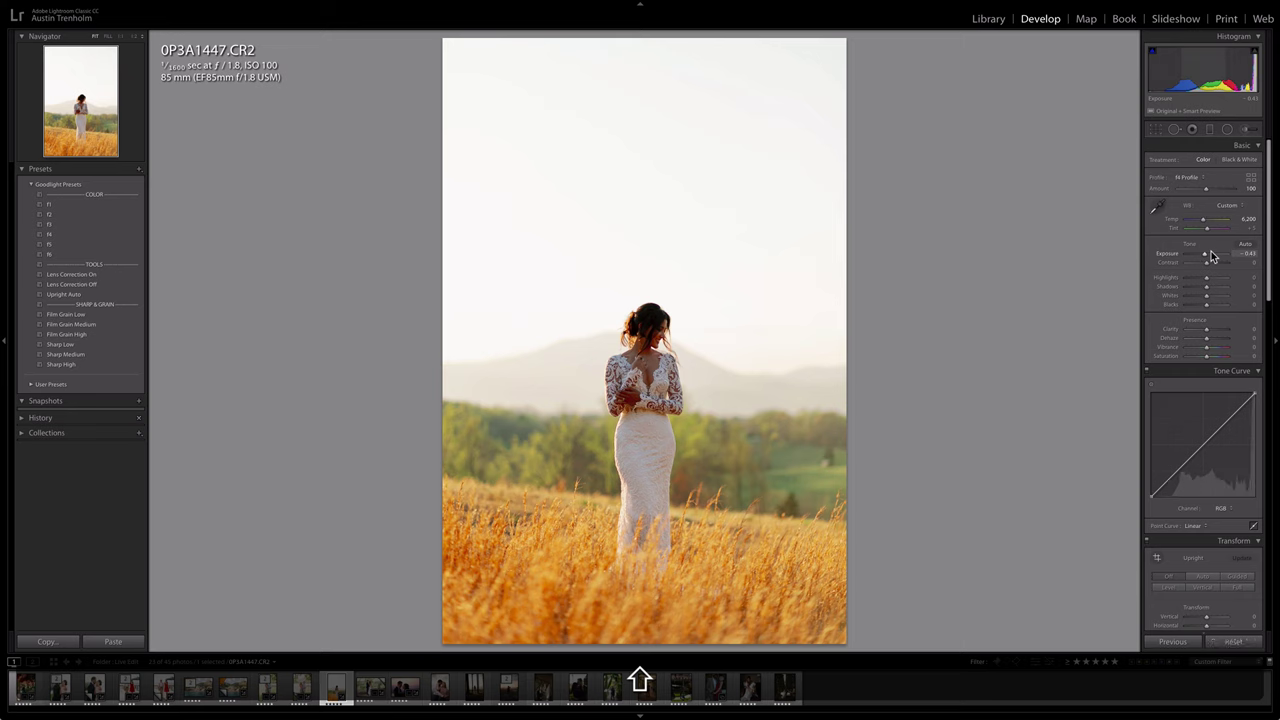
key("shift+Down")
key("shift+Up")
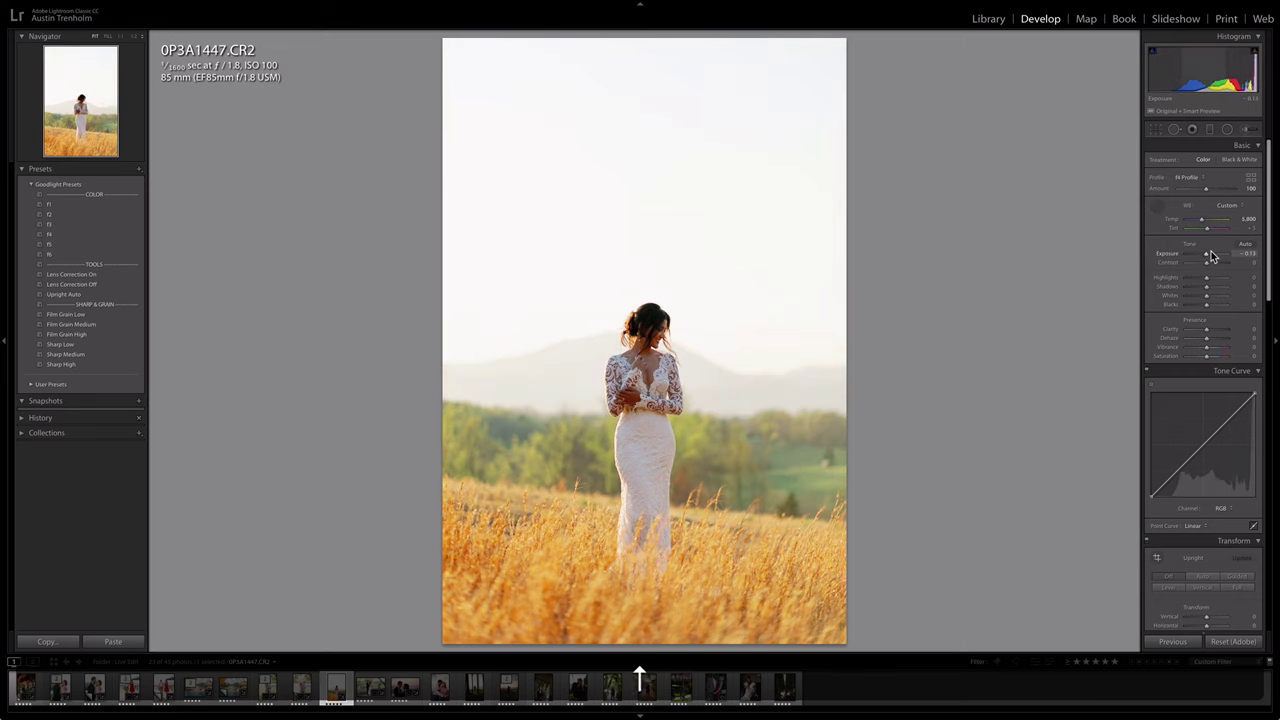
key("shift+Down")
key("shift+Down")
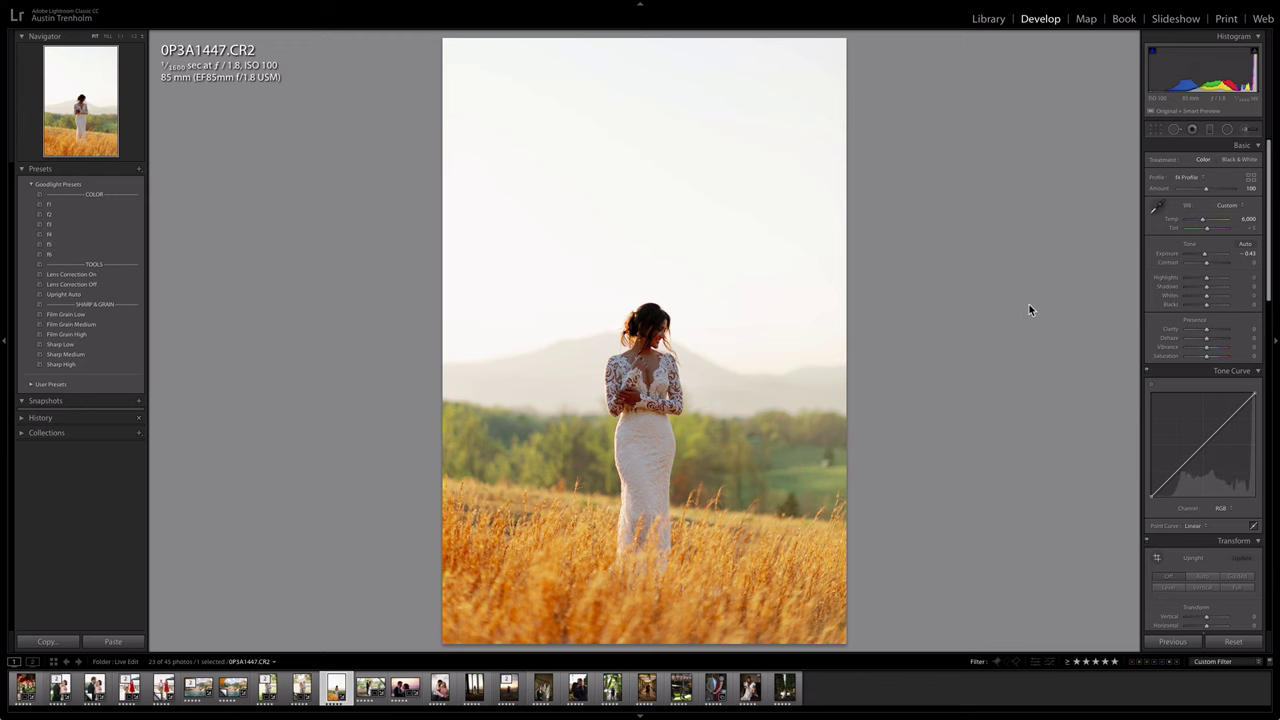
key("shift+Up")
key("shift+Up")
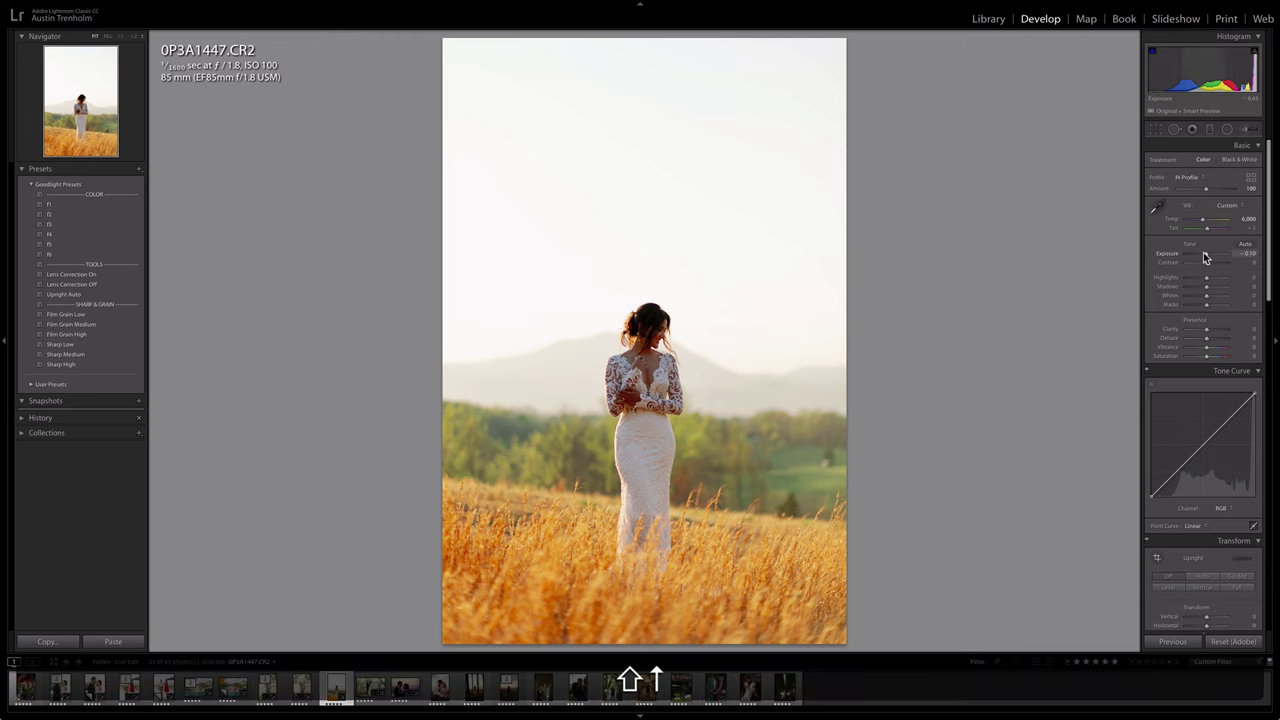
key("shift+Down")
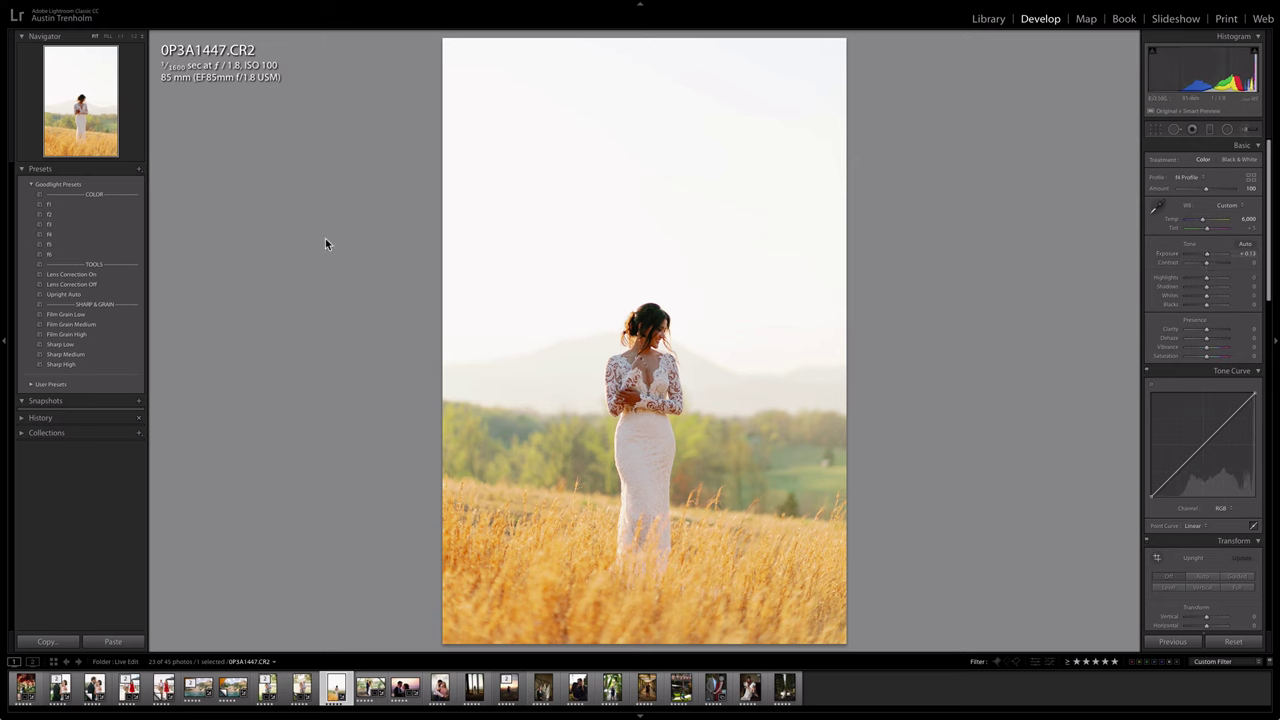
Apply the Film Grain High preset after trying Film Grain Medium, and switch the color preset to F6
left_click(84, 326)
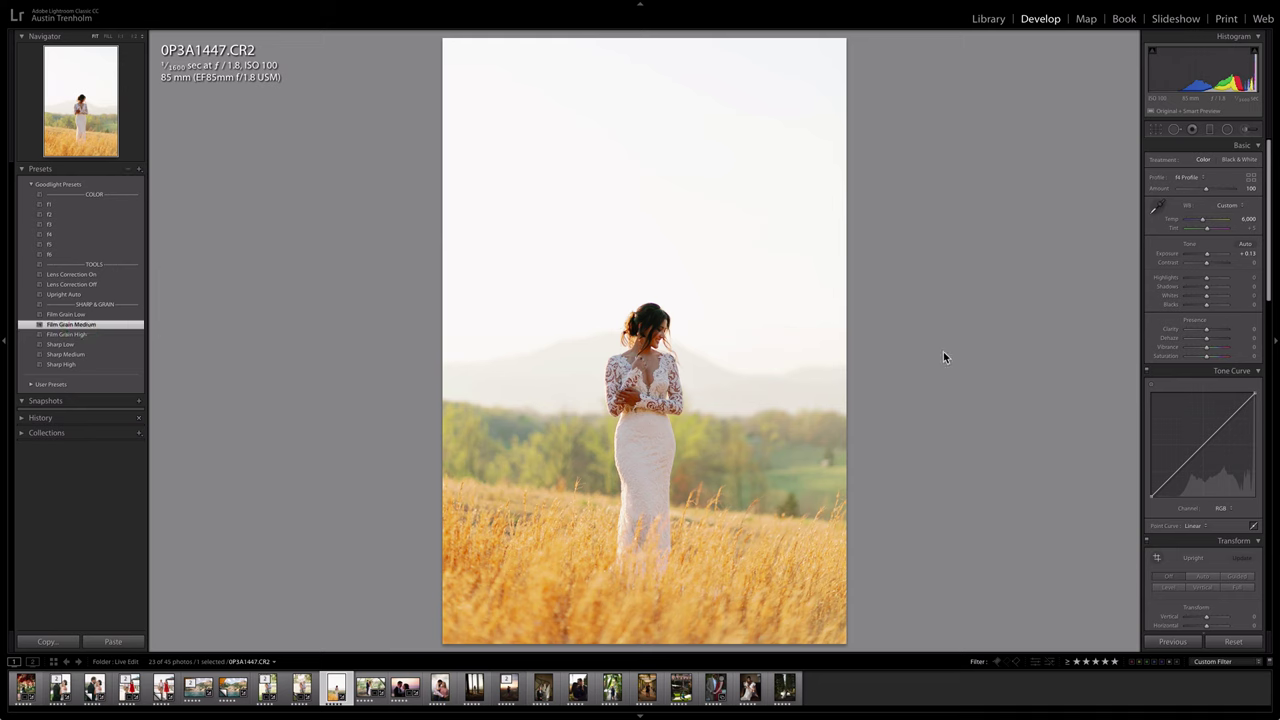
left_click(102, 335)
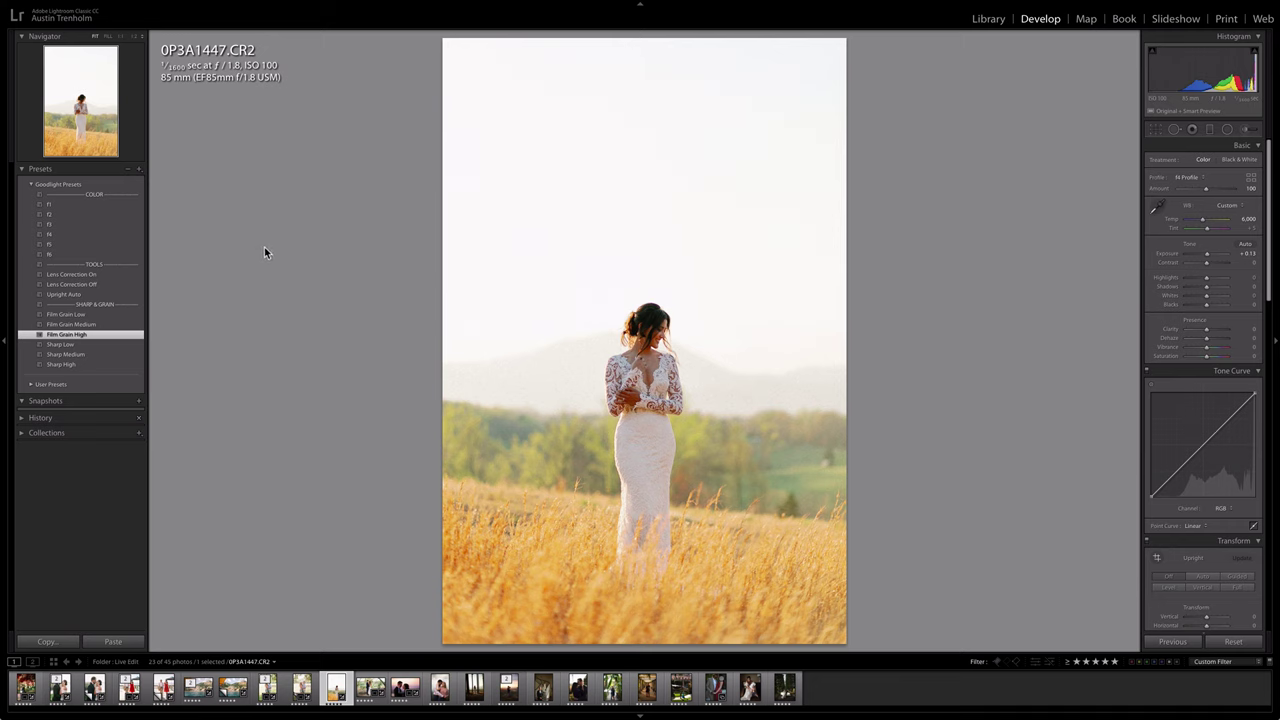
left_click(95, 255)
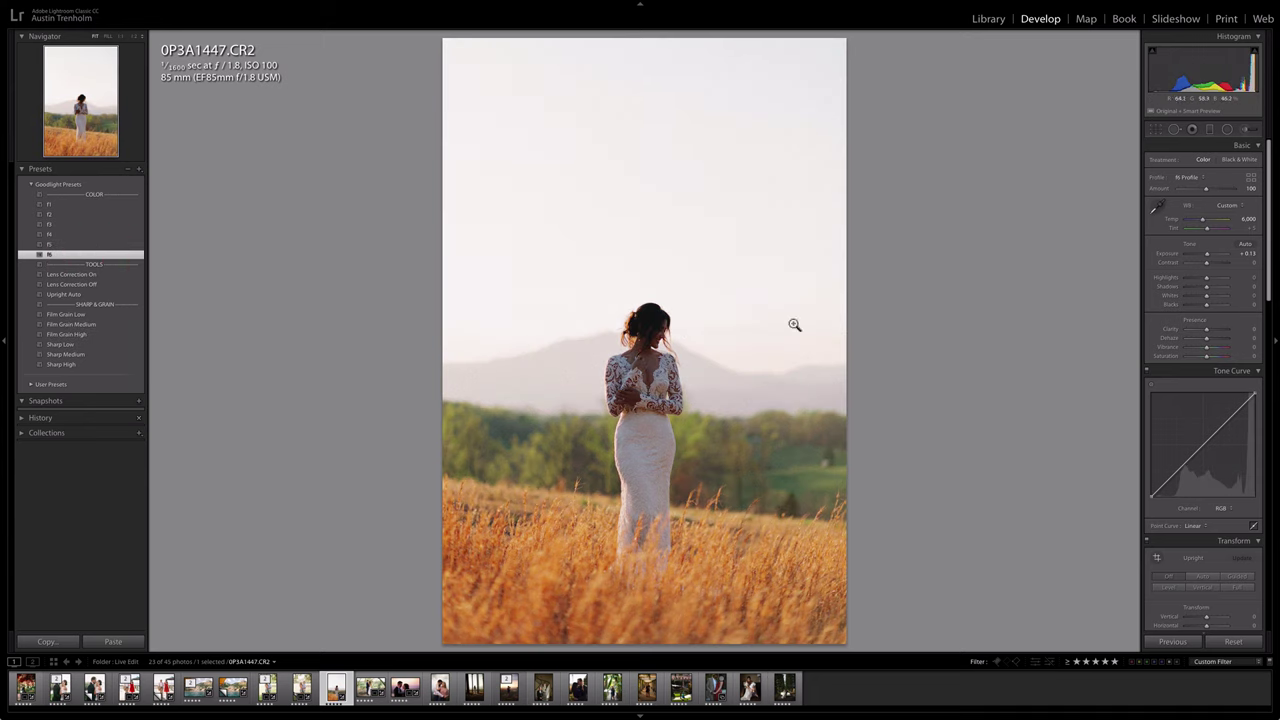
Try brighter and darker exposures on the F6 version and set the exposure to +0.79
key("shift+Up")
key("shift+Up")
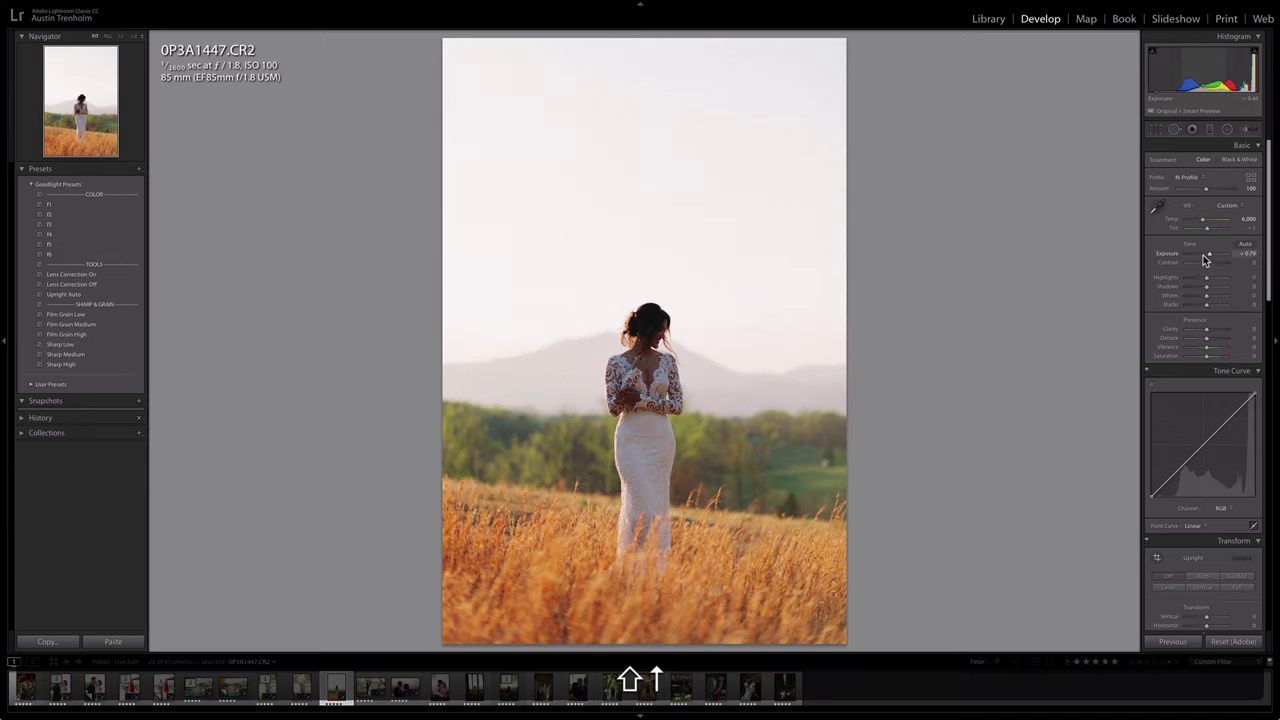
key("shift+Up")
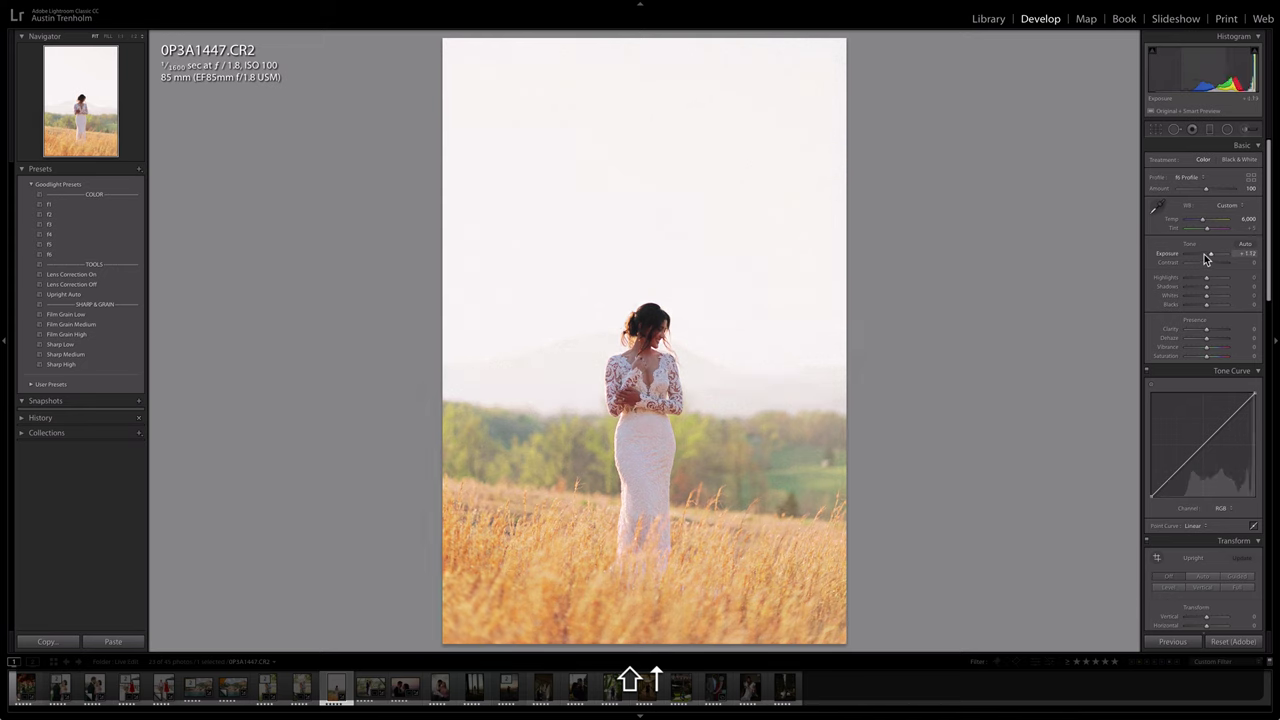
key("shift+Down")
key("shift+Down")
key("shift+Down")
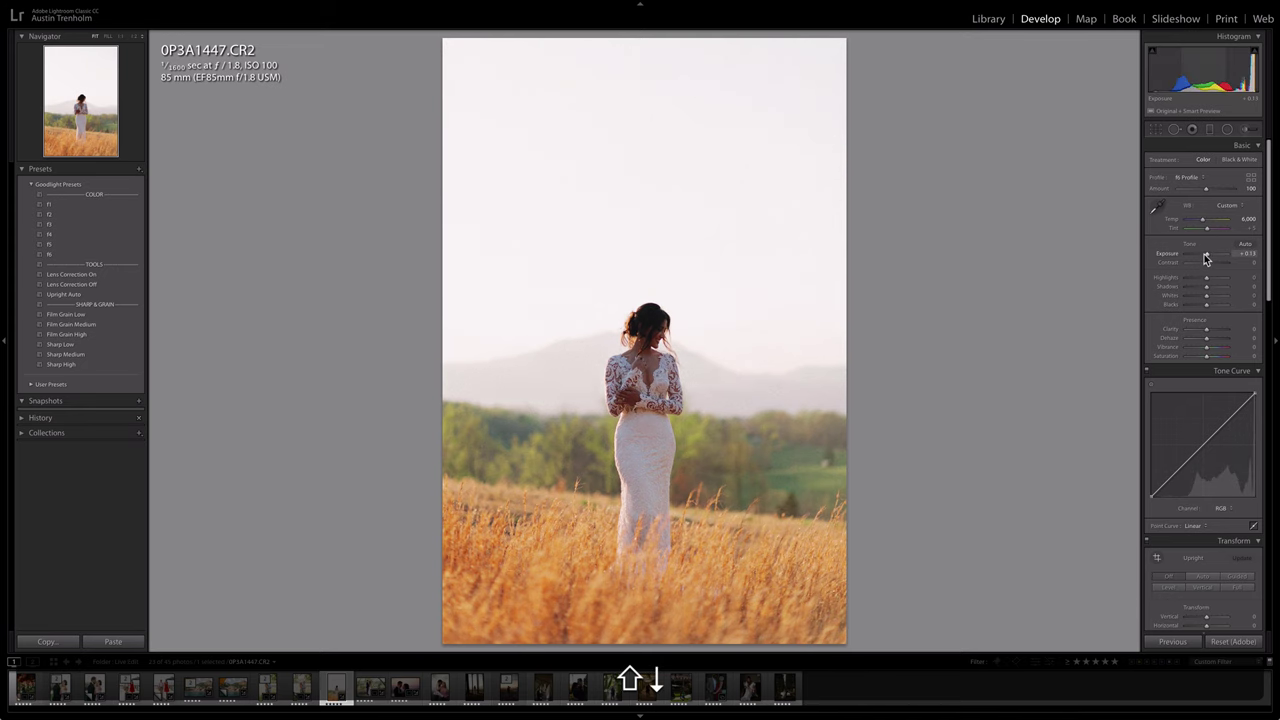
key("shift+Up")
key("shift+Up")
key("shift+Up")
key("shift+Up")
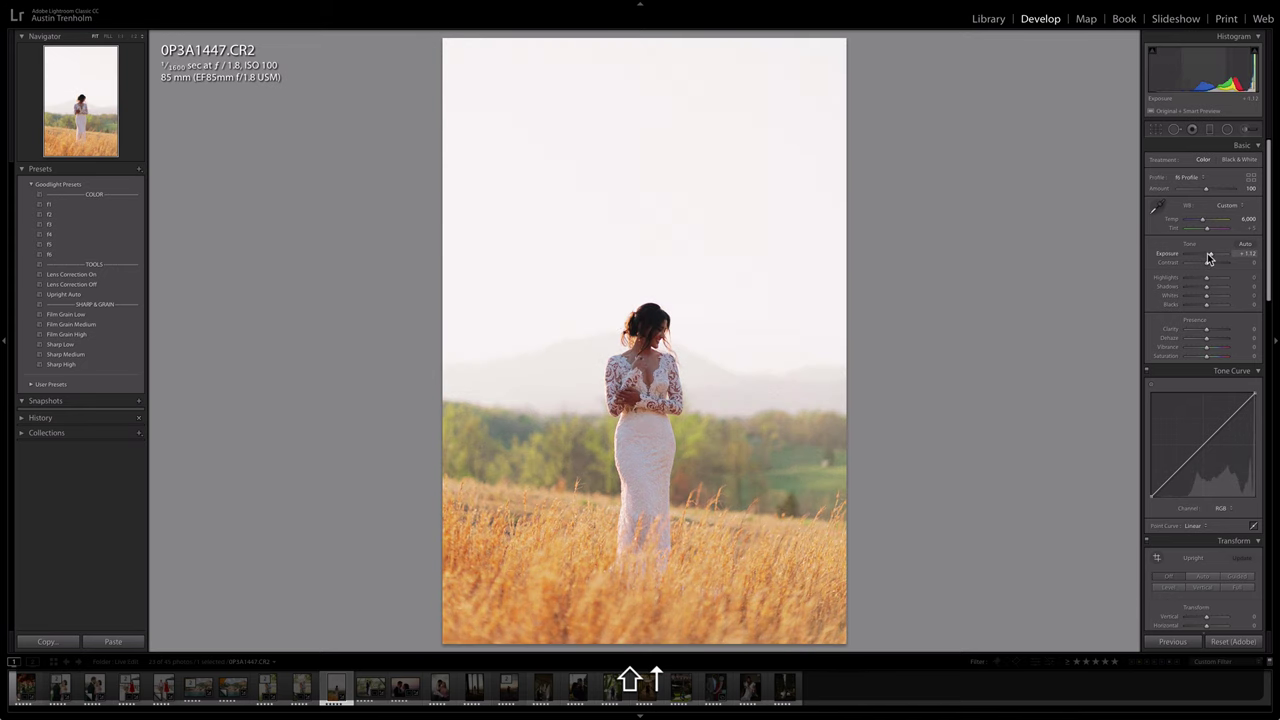
key("shift+Down")
key("shift+Down")
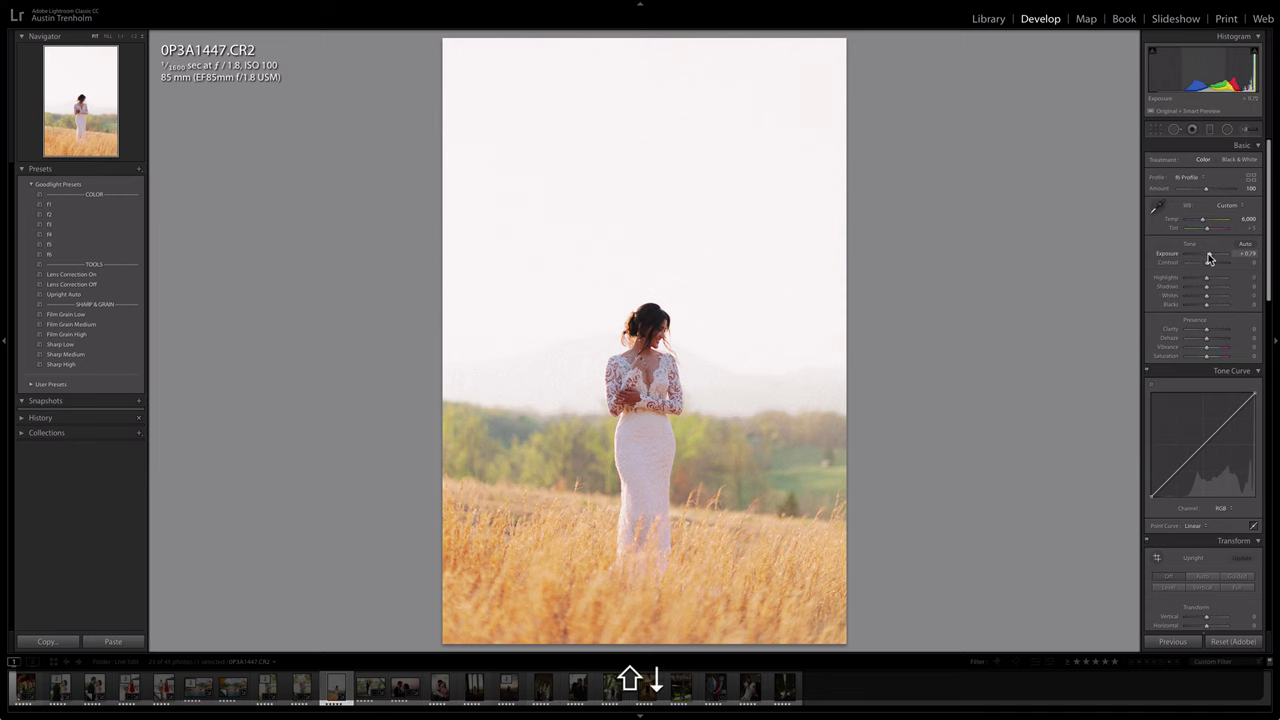
Adjust the bride photo's white balance to a tint of -5 and a temperature of 6,400
key("w")
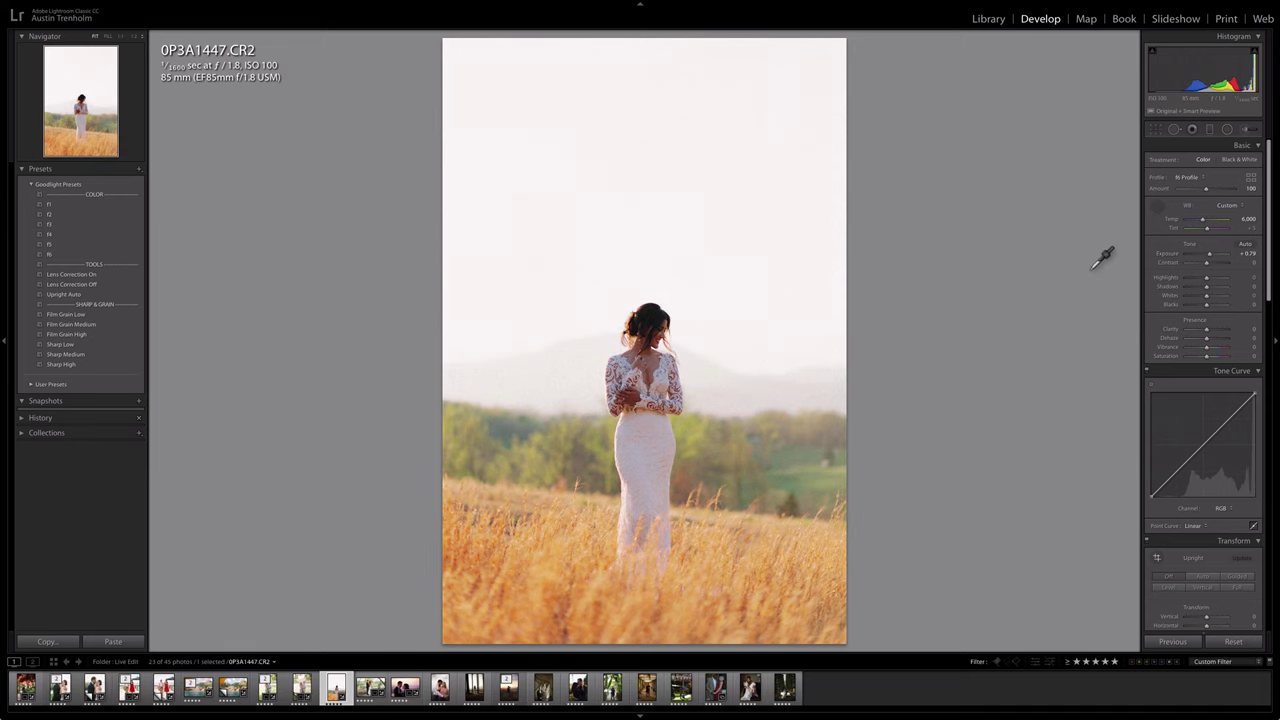
key("Left")
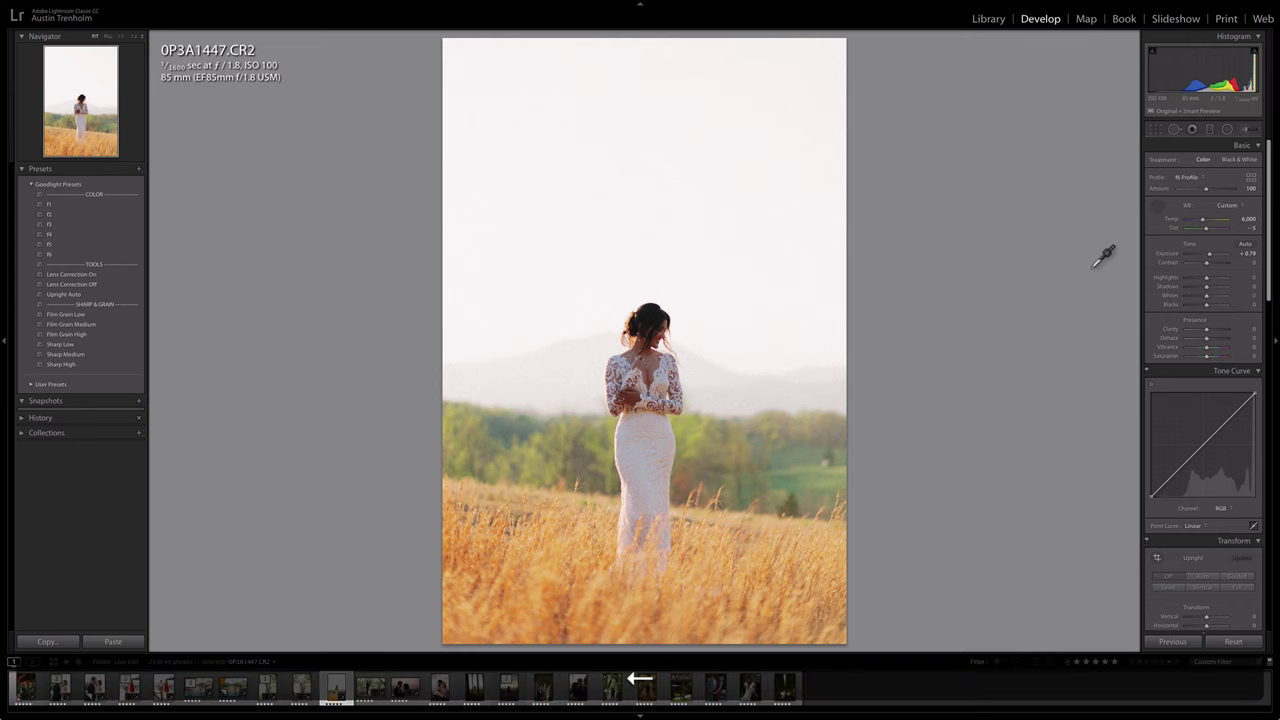
key("shift+Up")
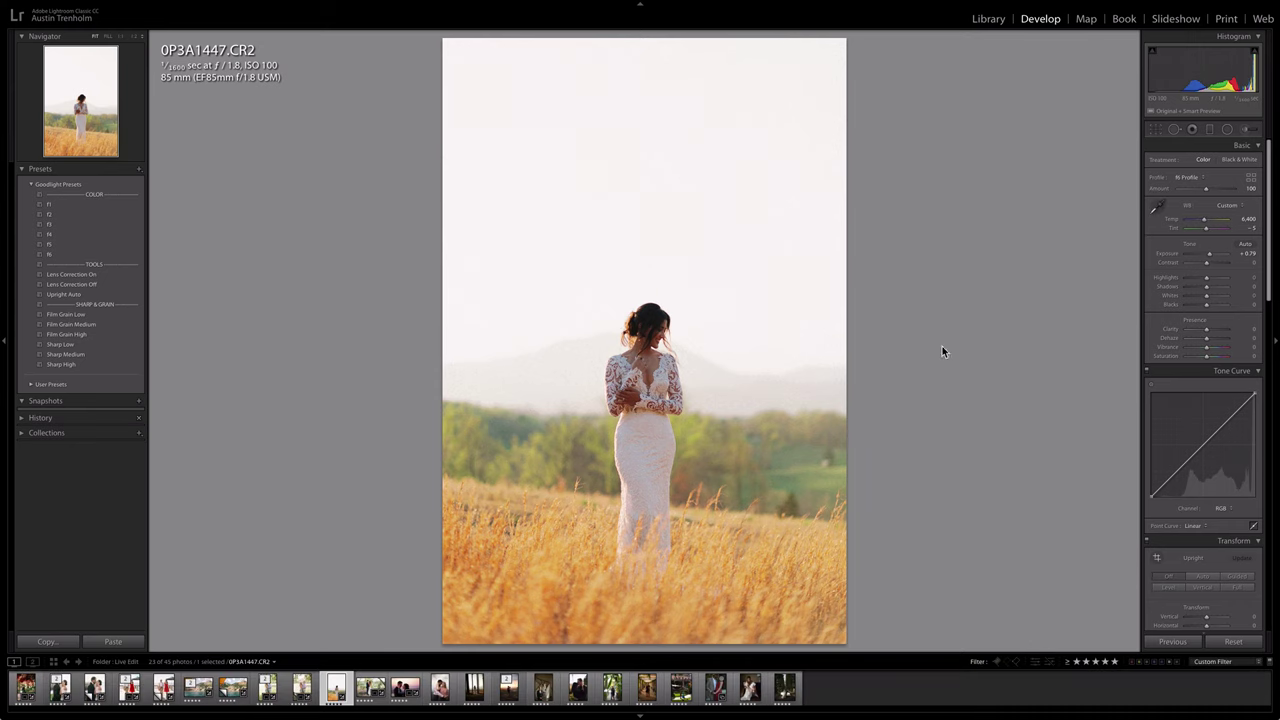
Crop 0P3A1447.CR2 to a 4 x 5 aspect ratio, positioning the frame to trim sky from above the bride
key("r")
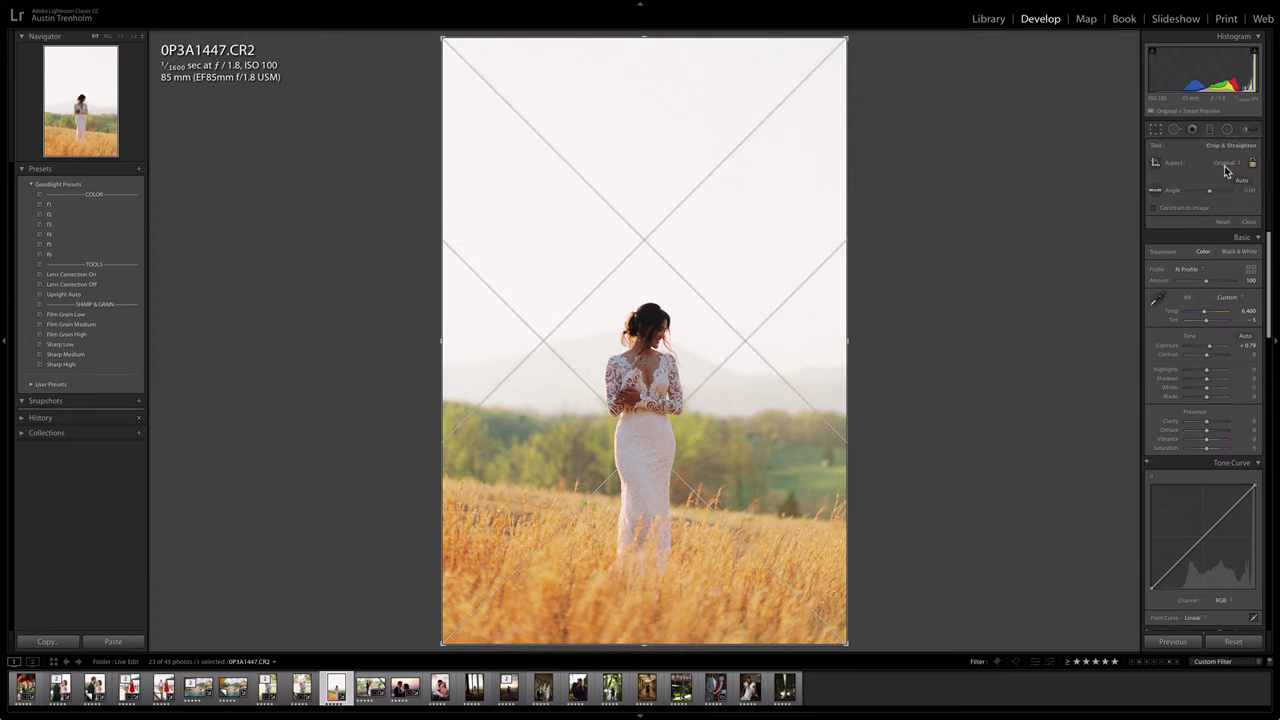
left_click(1225, 162)
left_click(1220, 222)
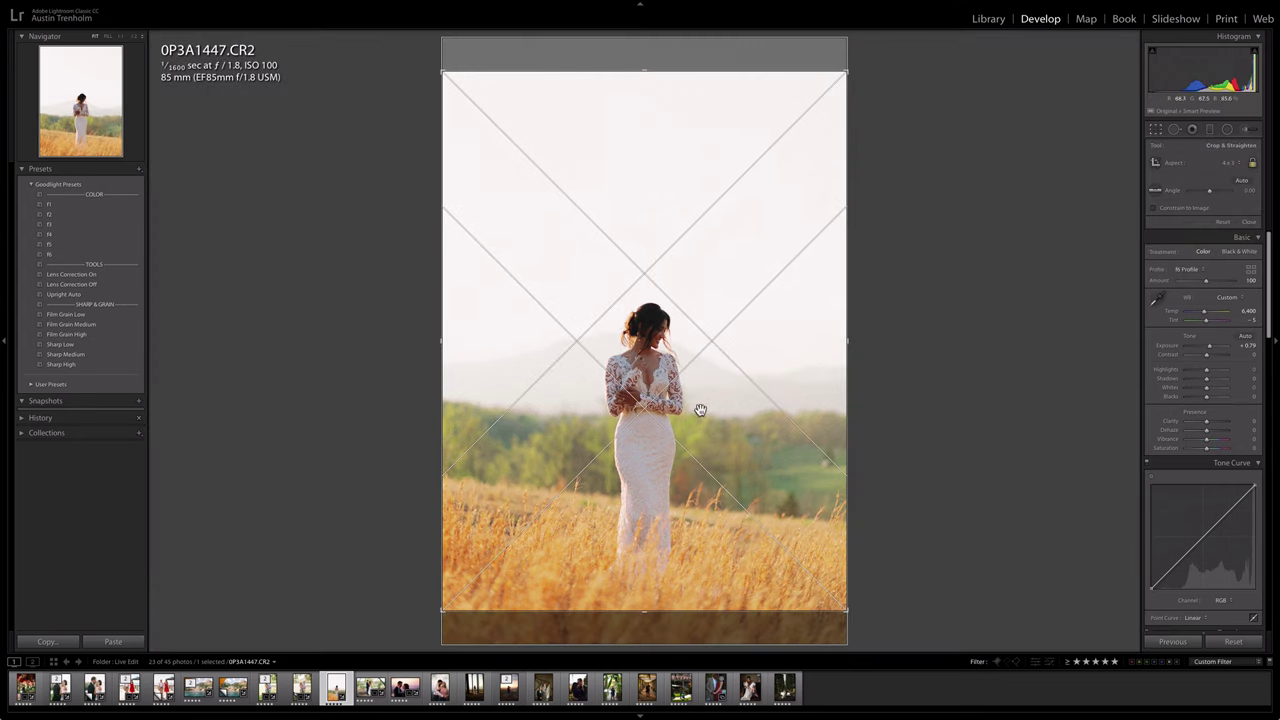
left_click_drag(688, 372, 686, 300)
key("Return")
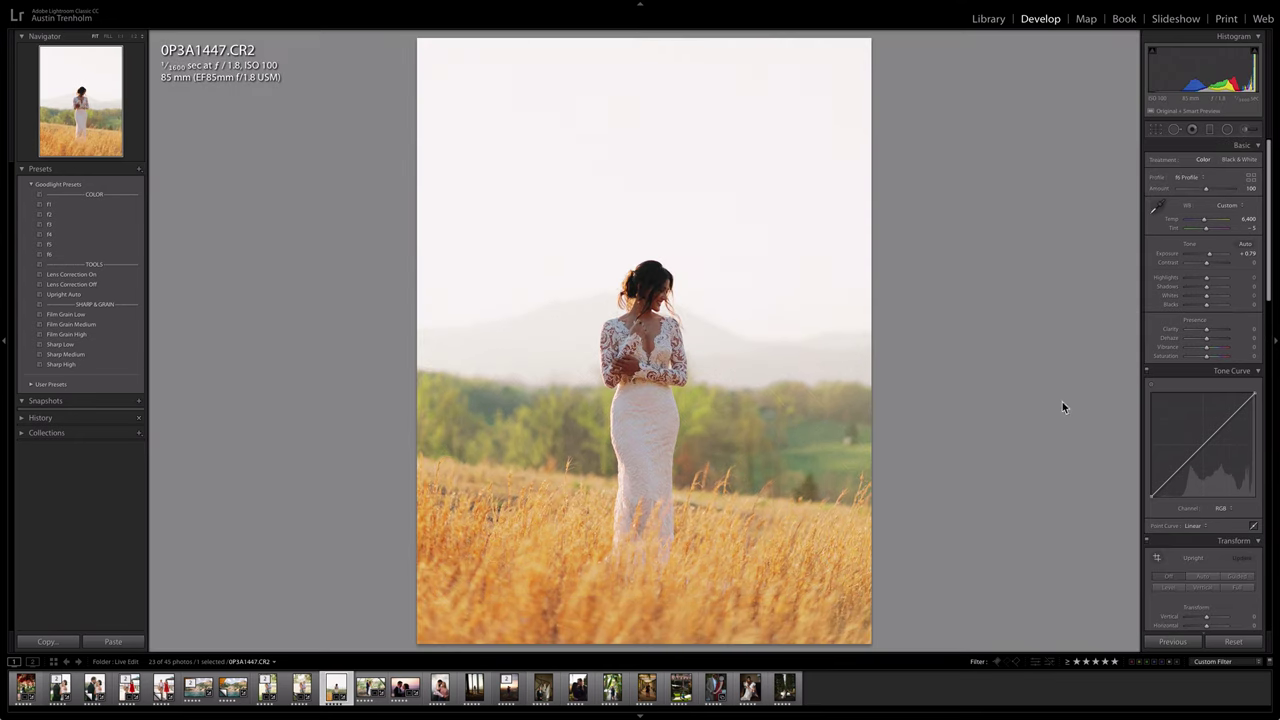
Apply the Lens Correction Off preset and tighten the crop slightly from its upper-left corner with the lights dimmed
scroll(1217, 455, "down", 5)
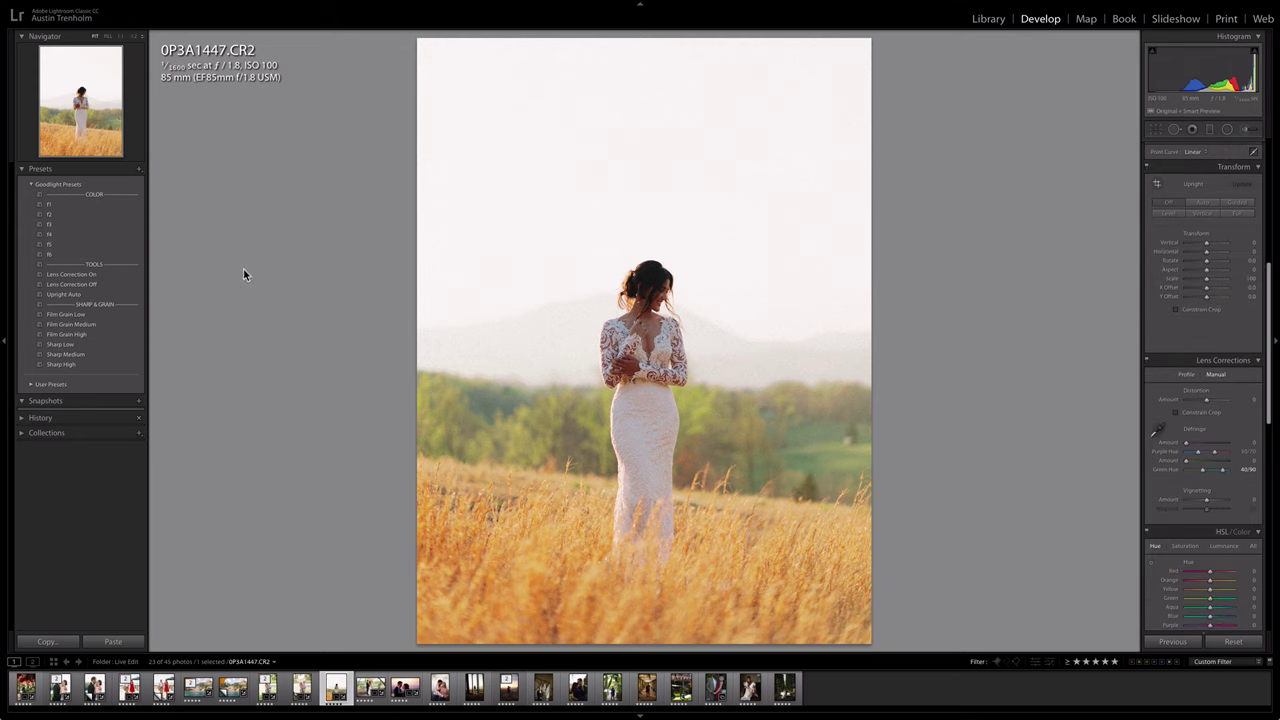
left_click(107, 286)
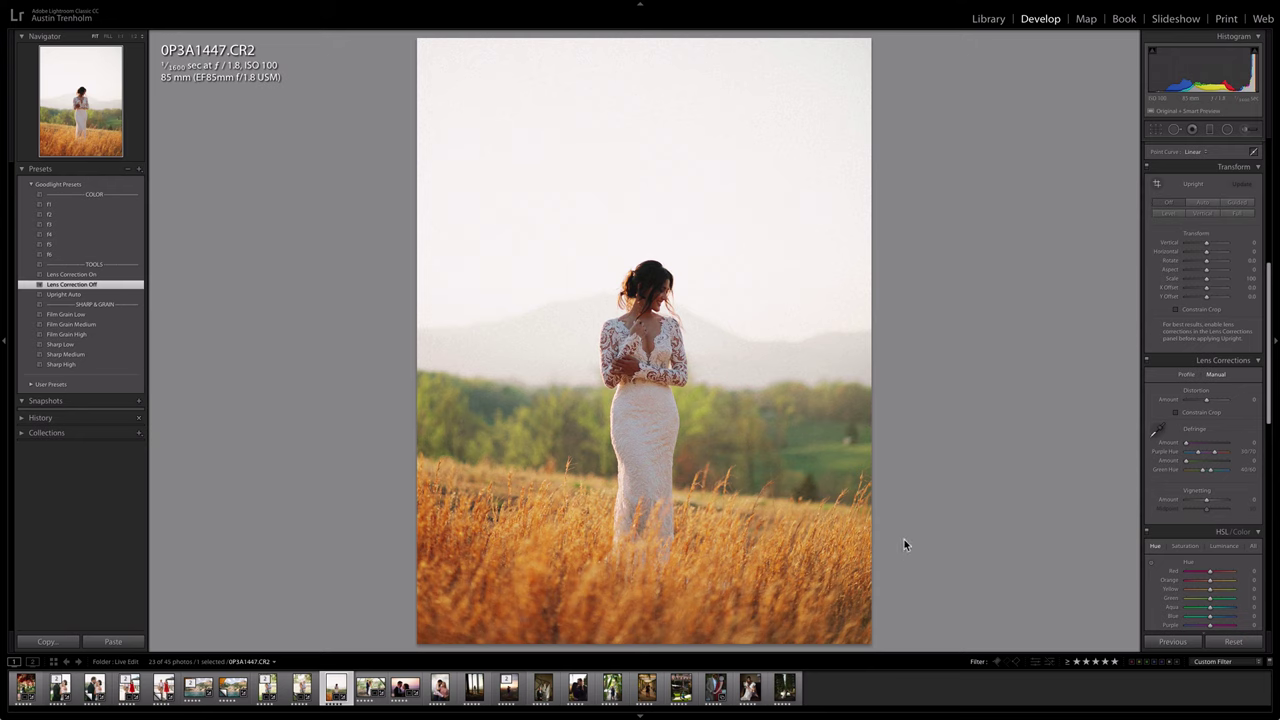
key("r")
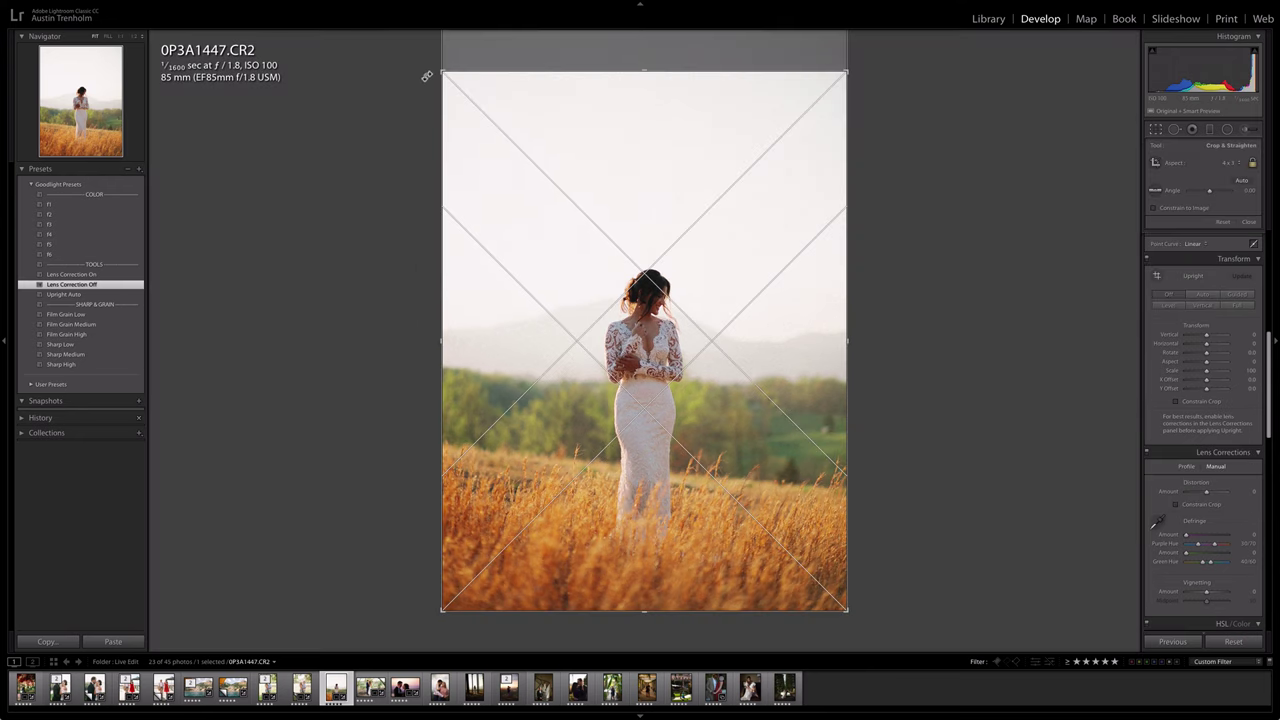
key("l")
key("l")
left_click_drag(443, 71, 445, 77)
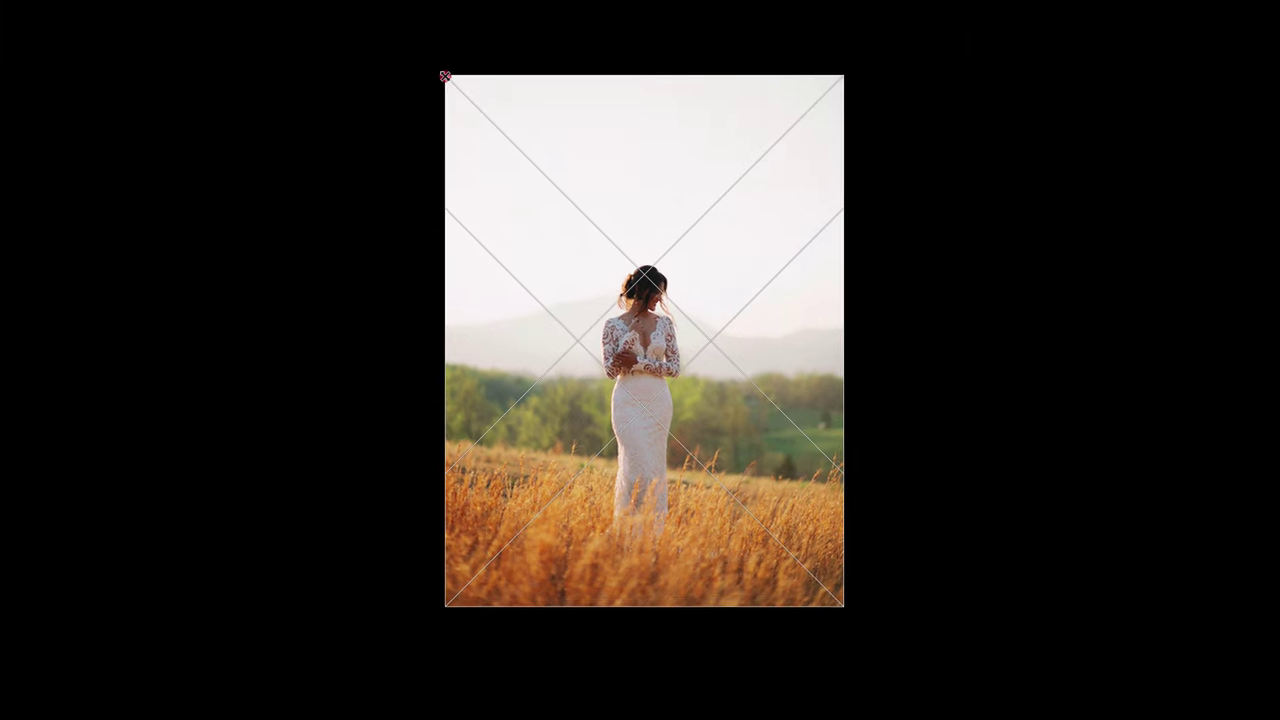
key("Return")
key("l")
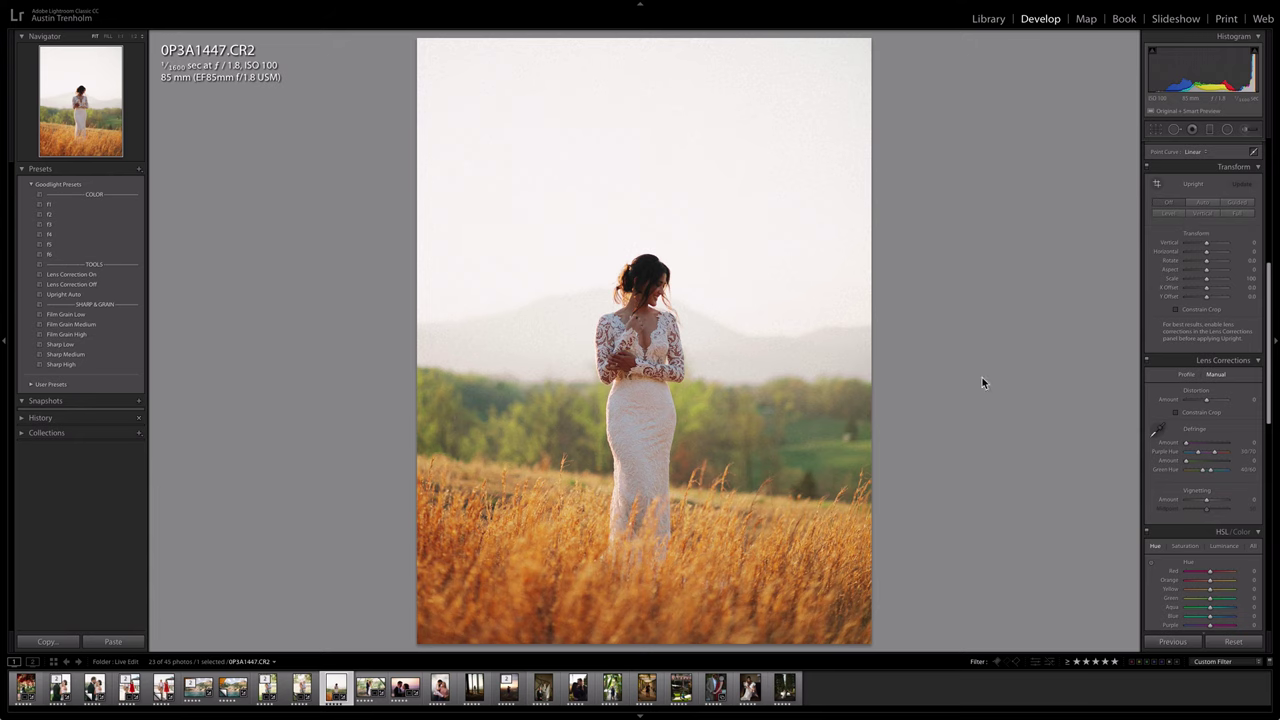
Open untitled-05907.ARW, reset all its develop settings and raise its exposure to +0.66
key("Right")
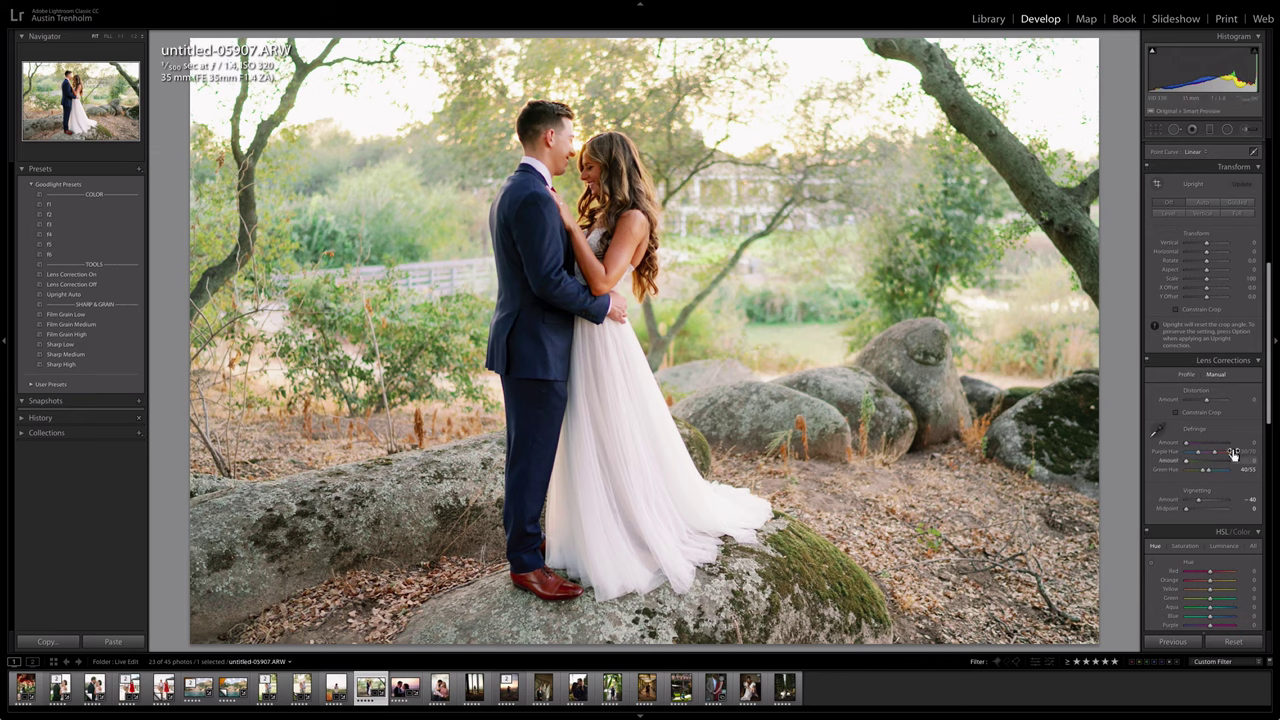
scroll(1221, 451, "up", 5)
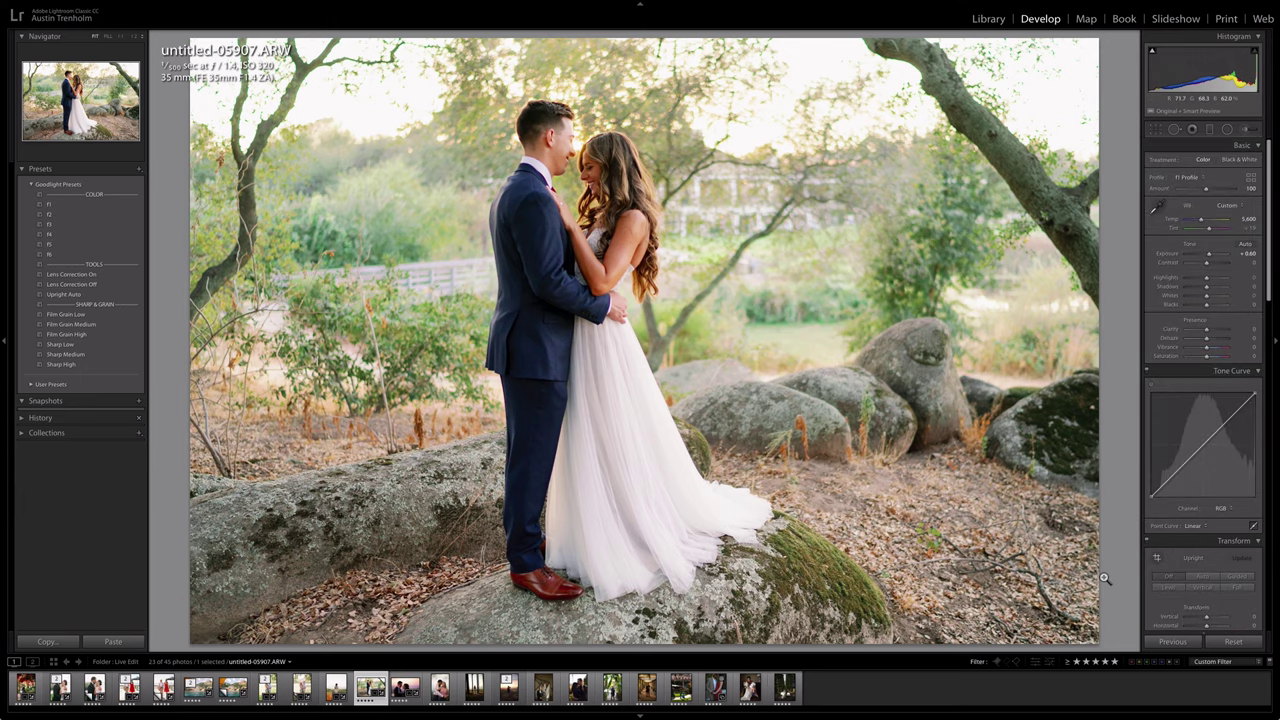
left_click(1254, 640)
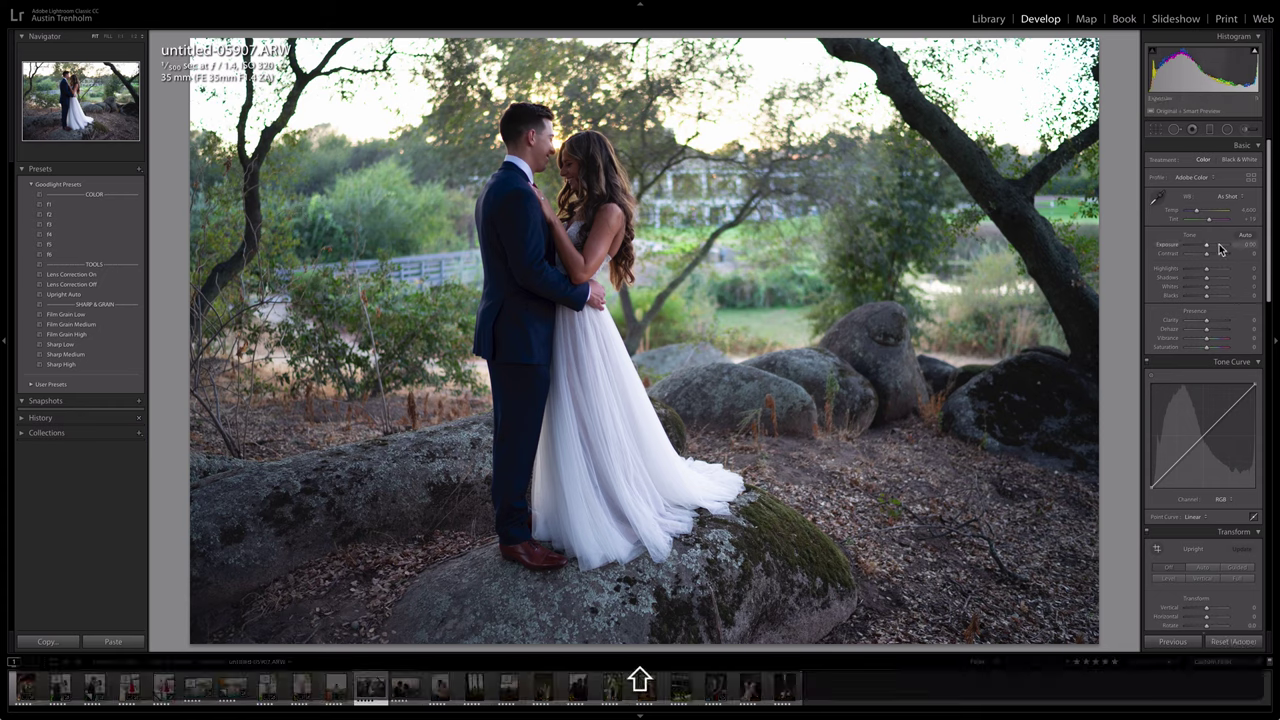
key("shift+Up")
key("shift+Up")
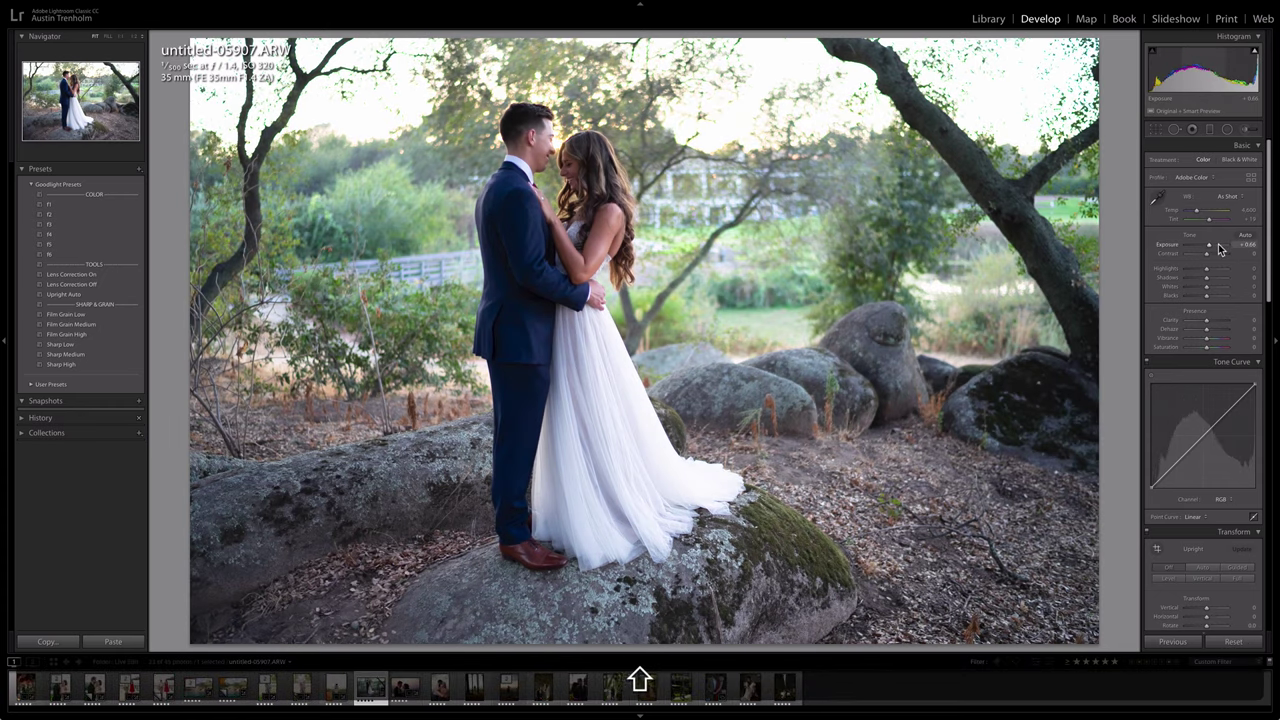
Warm the couple photo by setting its white balance temperature to 5,800
key("shift+Up")
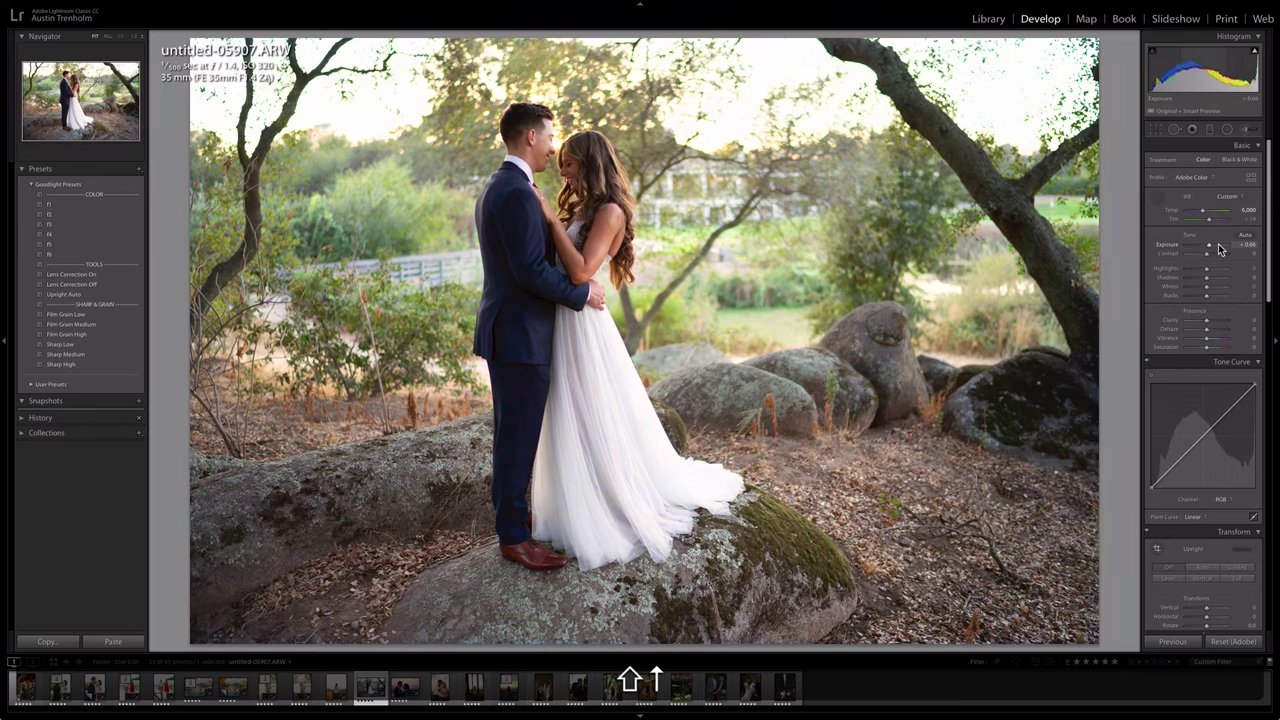
key("shift+Down")
key("shift+Up")
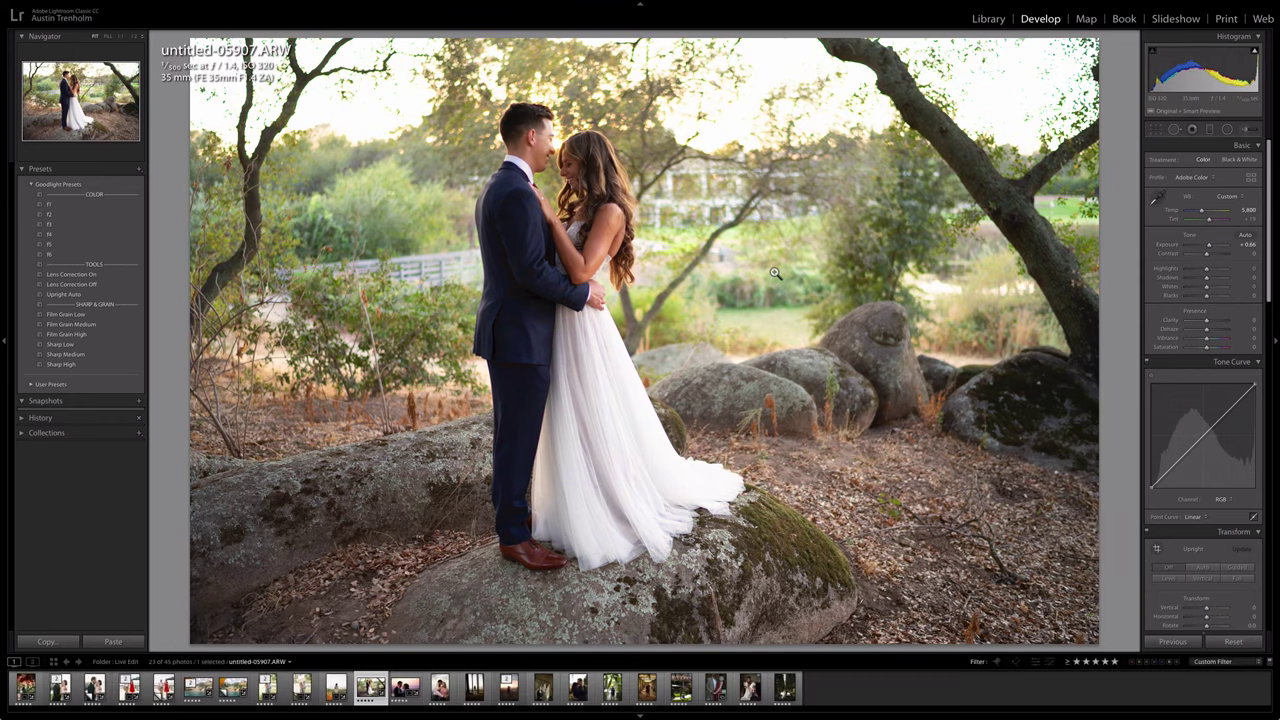
Compare the f1 and f4 color presets on untitled-05907.ARW and settle on f1
left_click(55, 205)
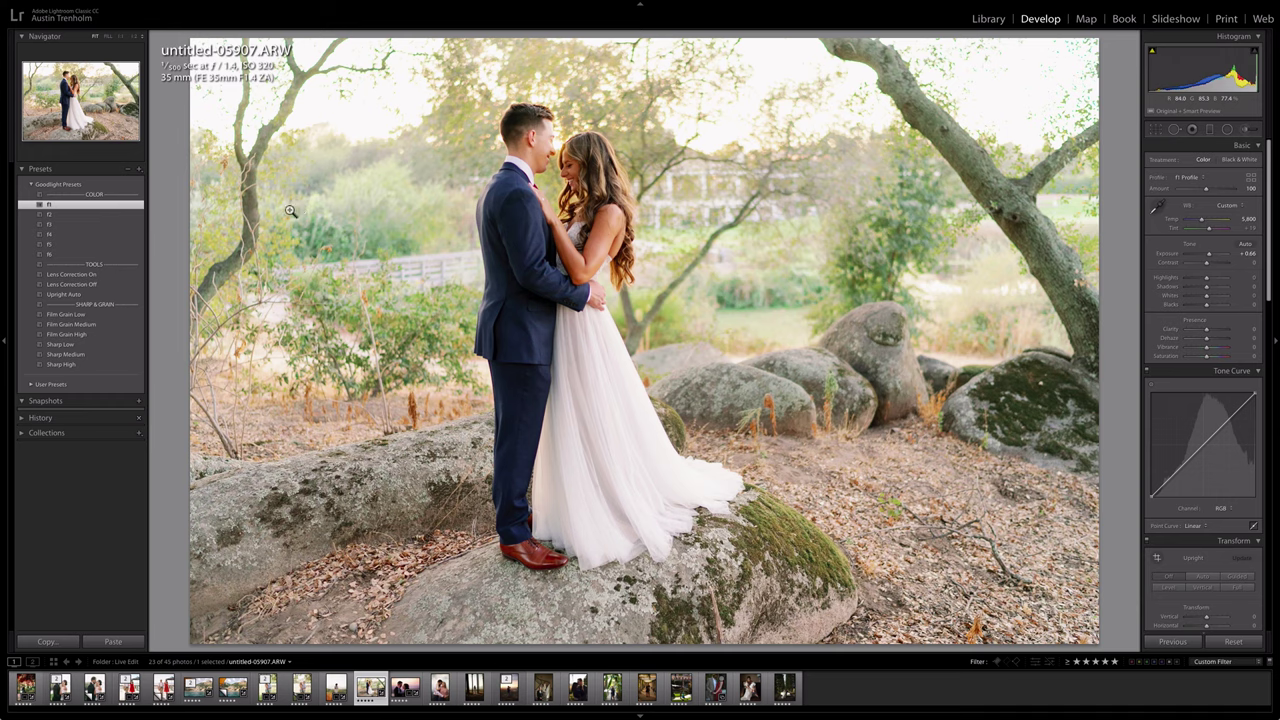
left_click(86, 235)
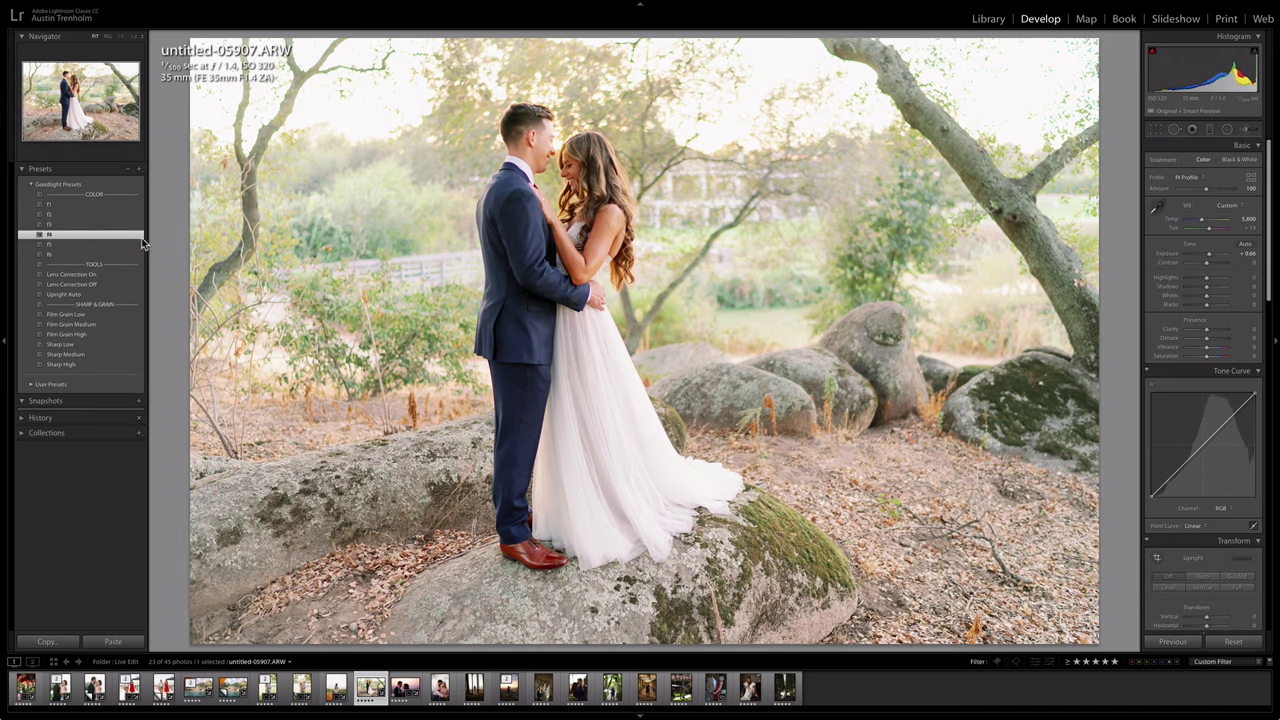
left_click(120, 204)
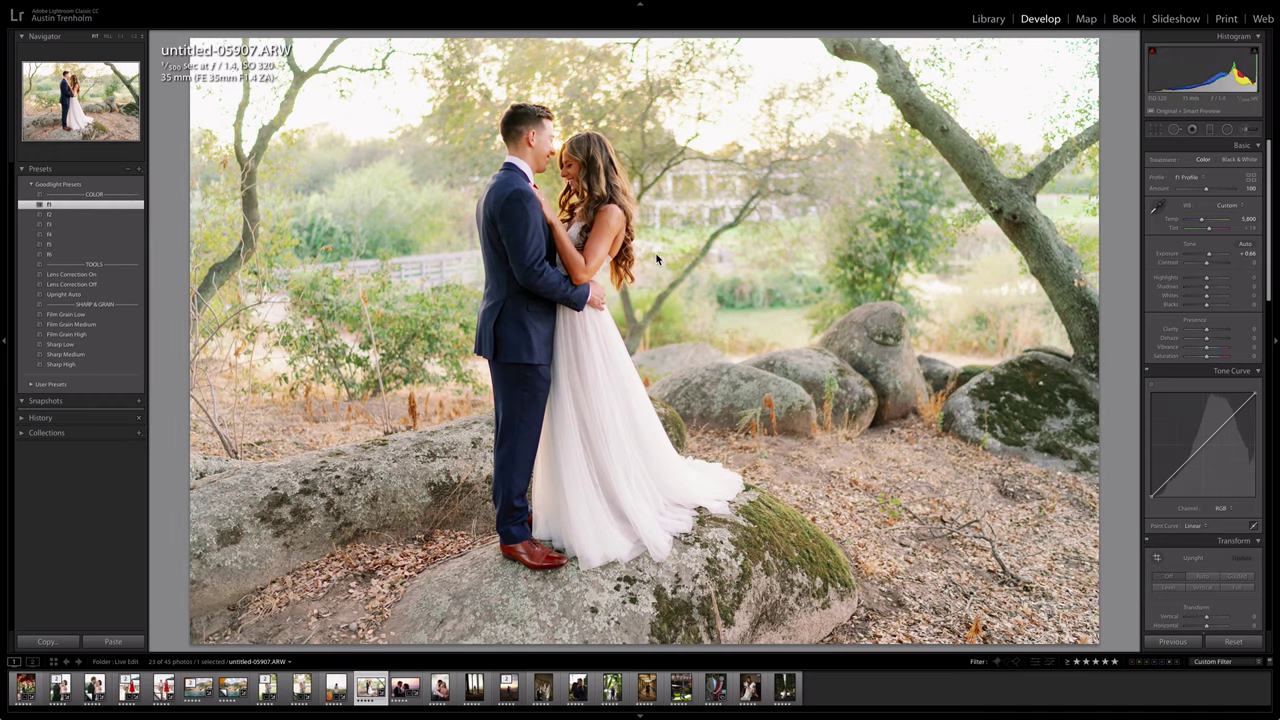
Straighten untitled-05907.ARW to an angle of about 0.58 and tighten the crop from its lower-right corner with the lights dimmed
key("r")
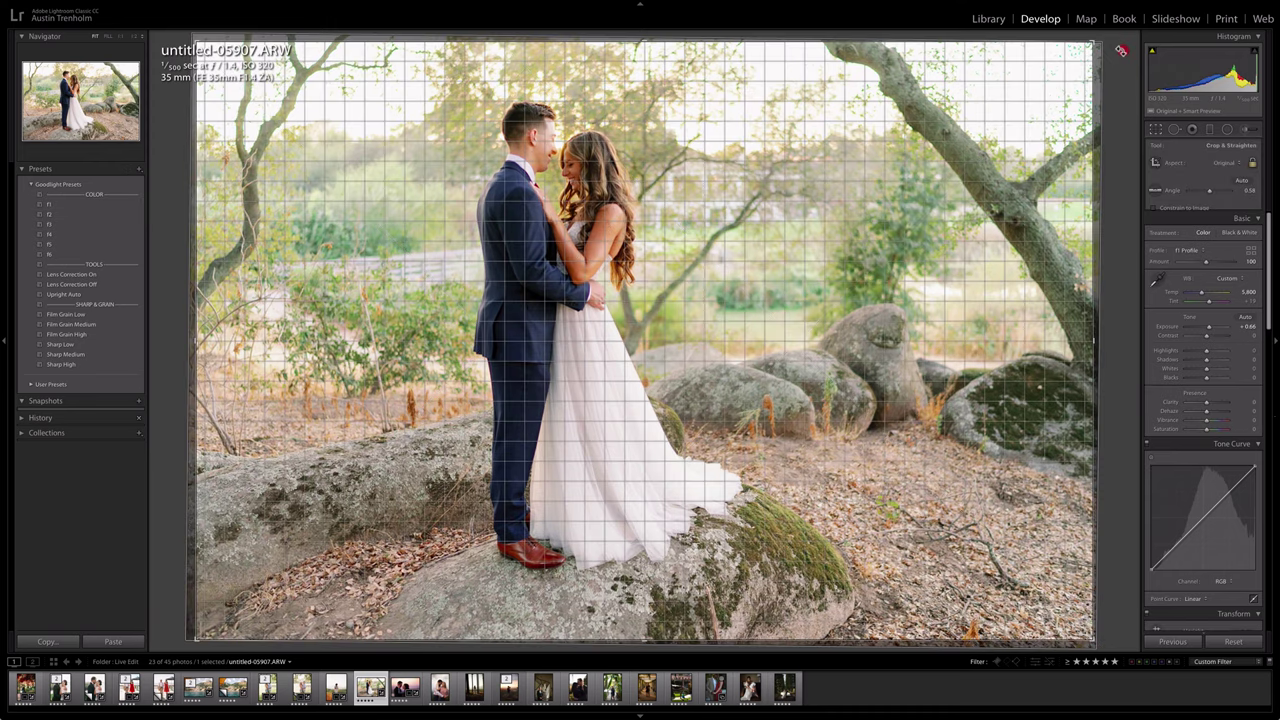
key("o")
key("o")
key("l")
key("l")
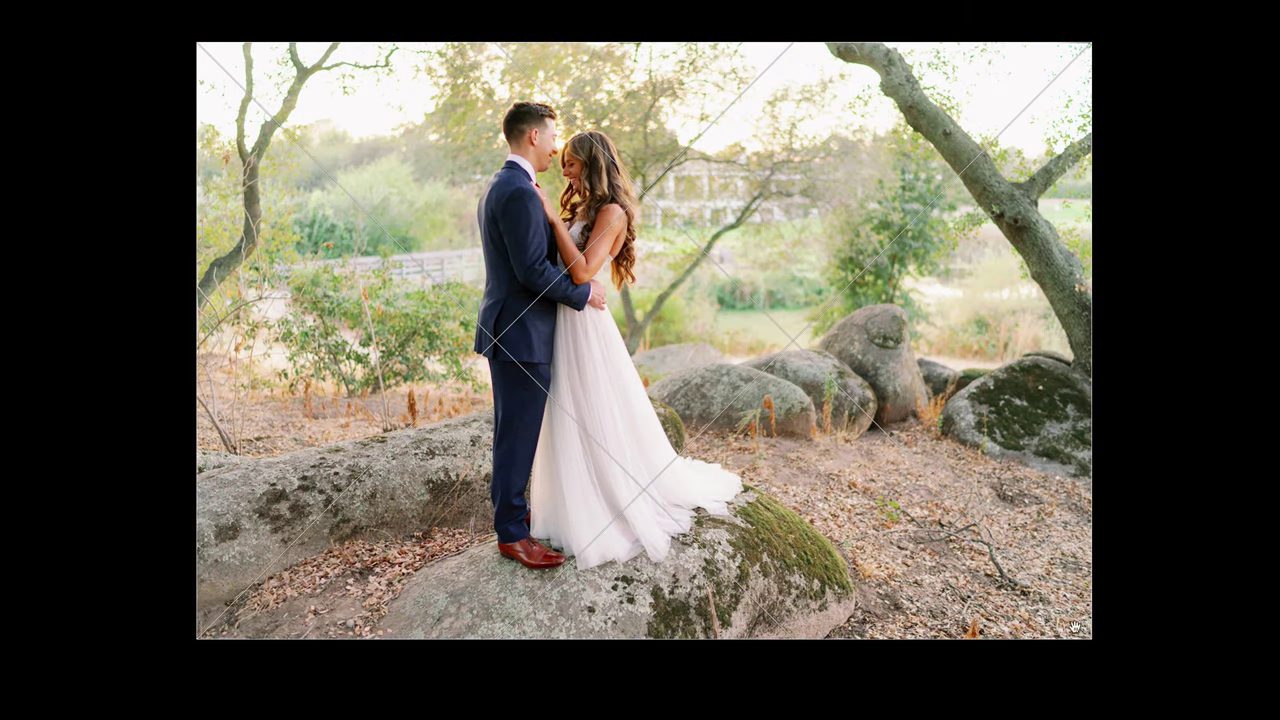
left_click_drag(1090, 636, 1060, 645)
key("Return")
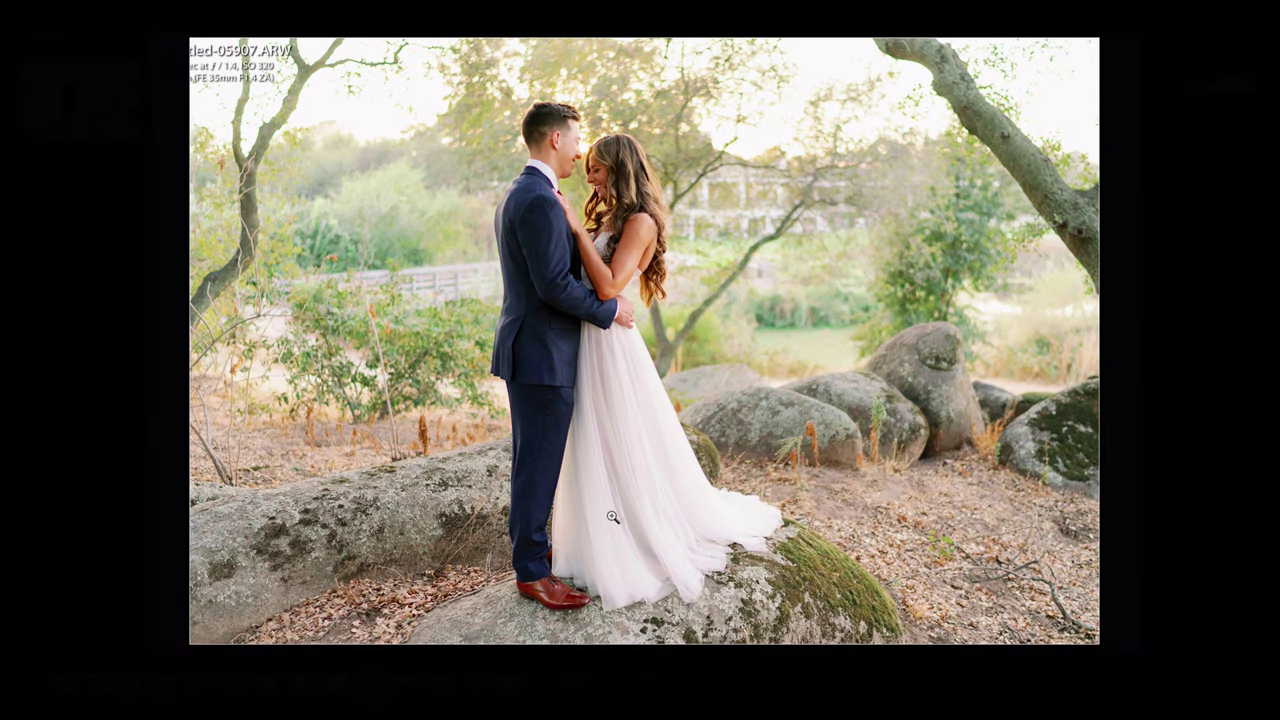
key("l")
Apply the Film Grain Medium preset and set the lens vignetting amount to -40 with a midpoint of 0
left_click(80, 324)
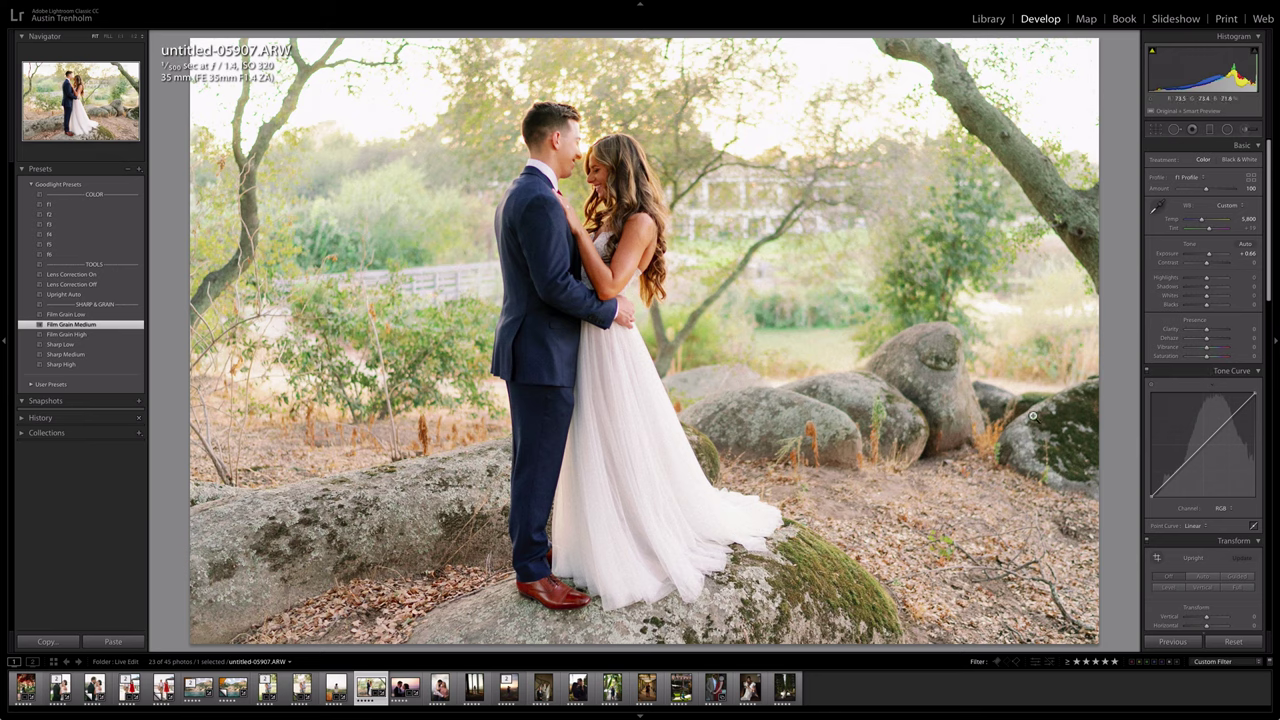
scroll(1166, 529, "down", 5)
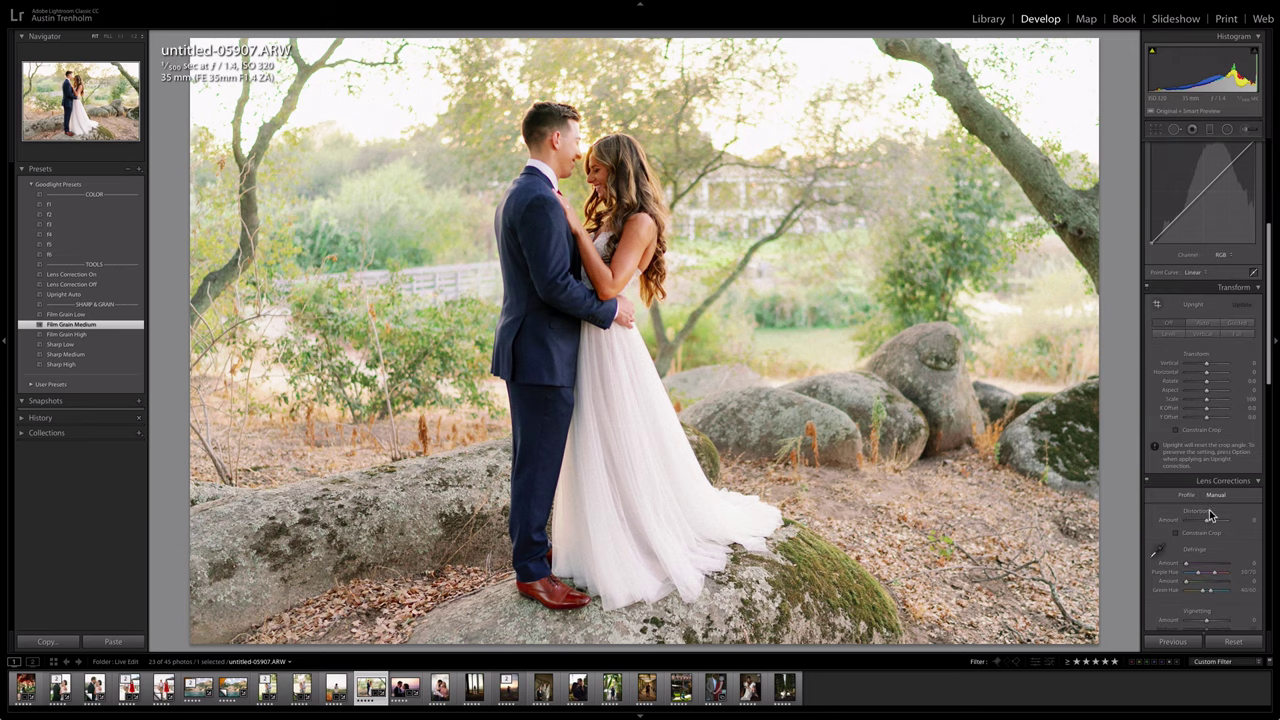
left_click(1210, 515)
scroll(1210, 540, "down", 1)
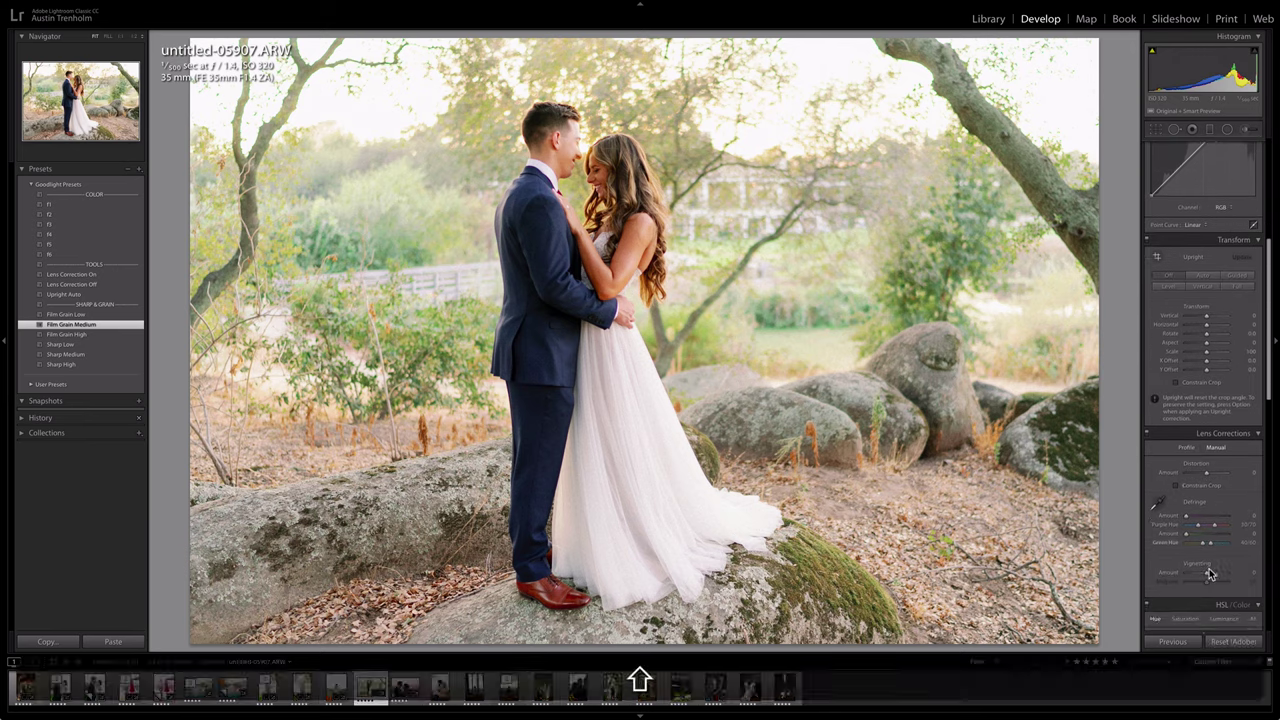
left_click(1210, 573)
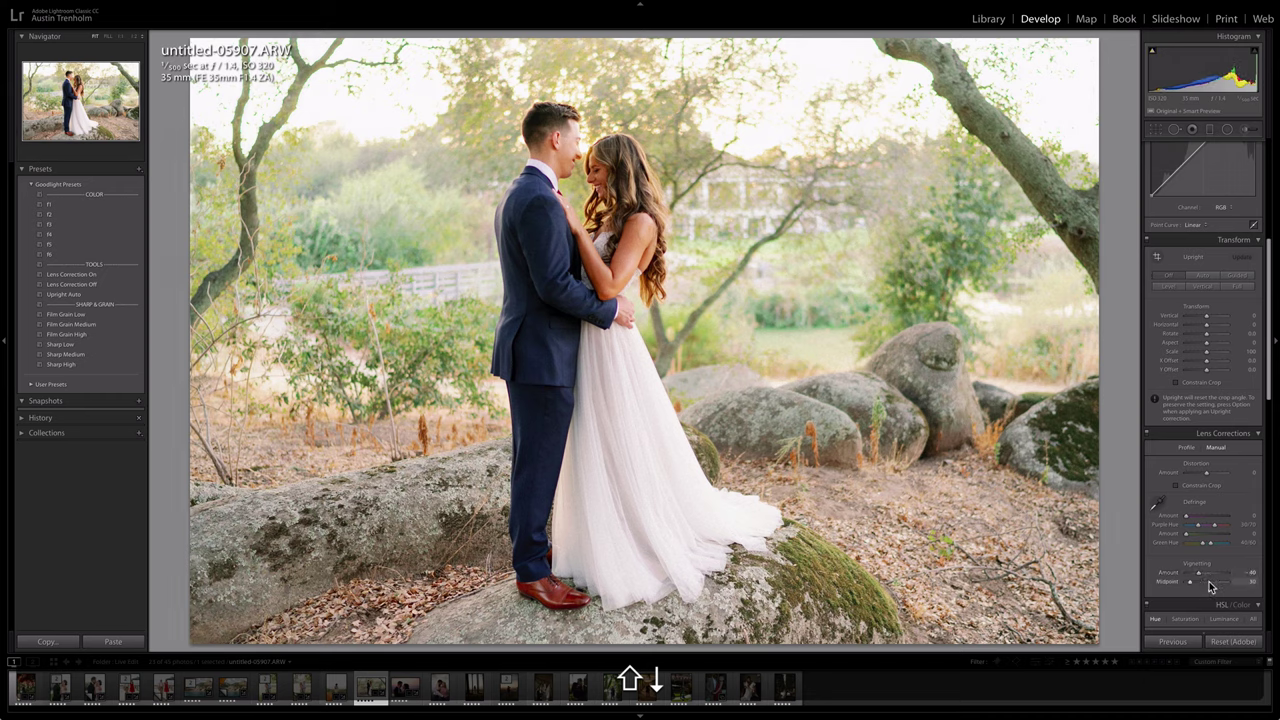
scroll(1204, 524, "up", 1)
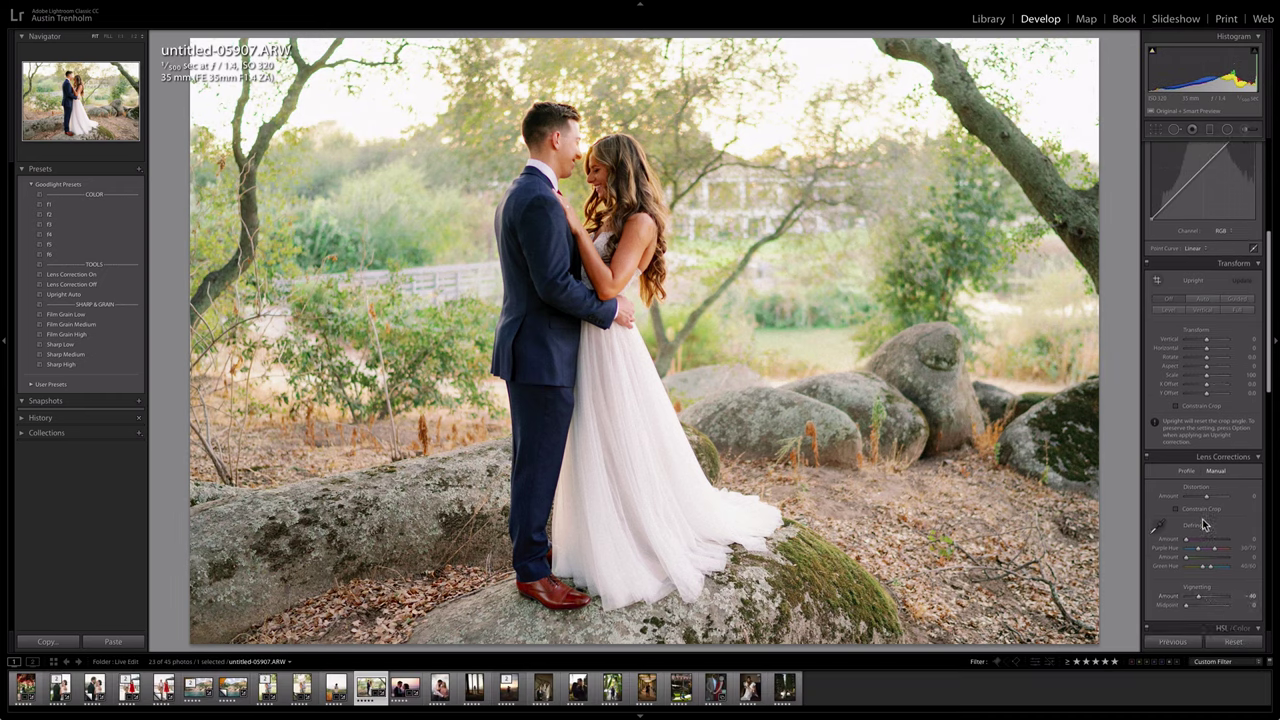
scroll(1205, 520, "up", 6)
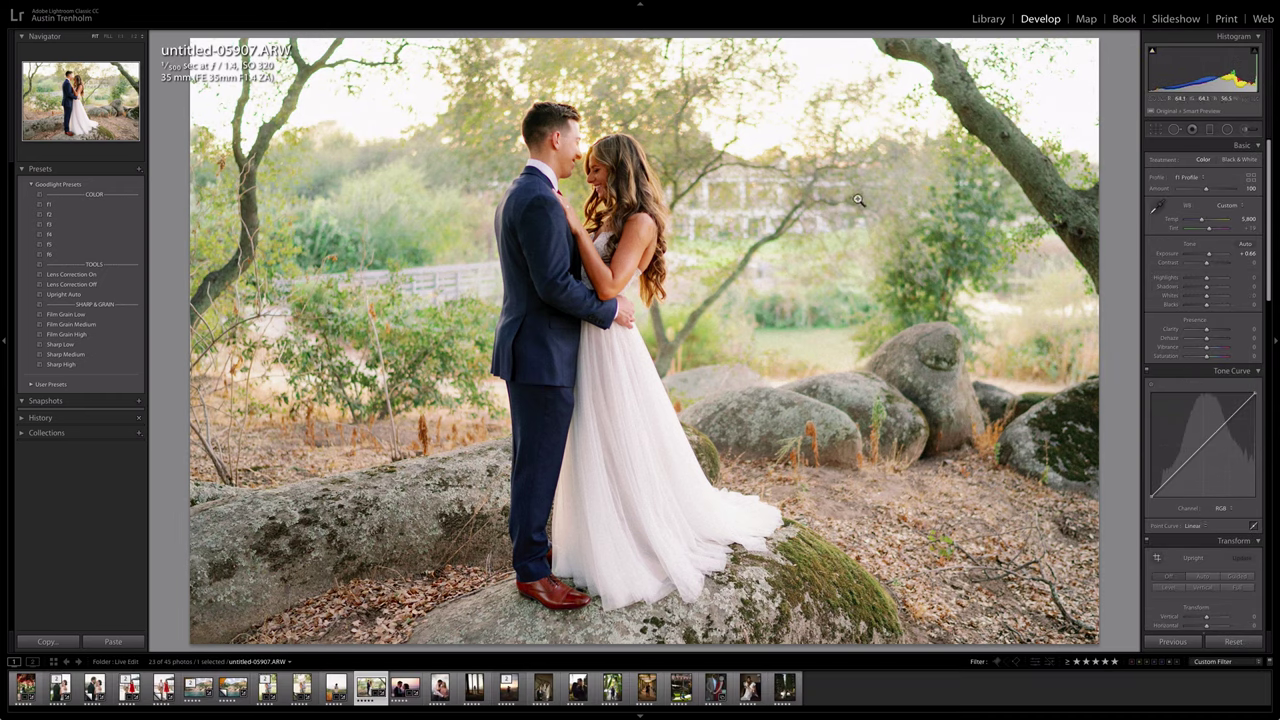
Open 0P3A0165.CR2 and reset all its develop settings, glancing briefly at the following photo
key("Right")
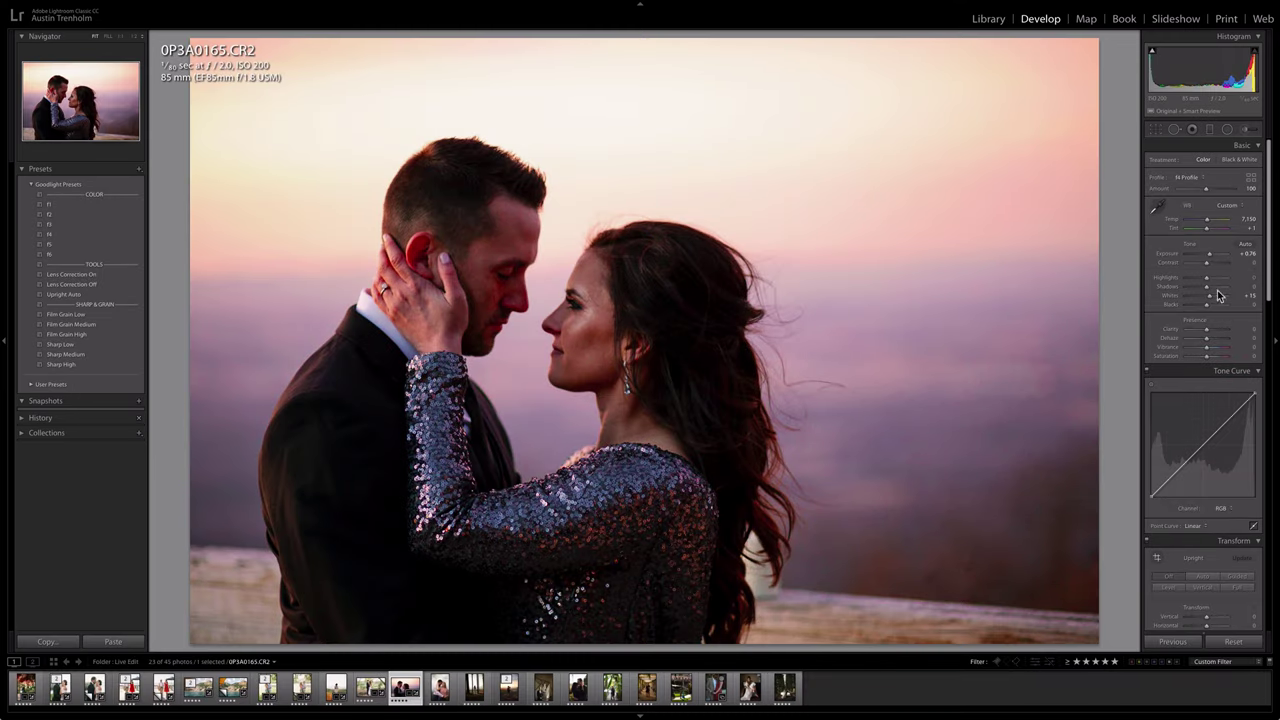
left_click(1233, 641)
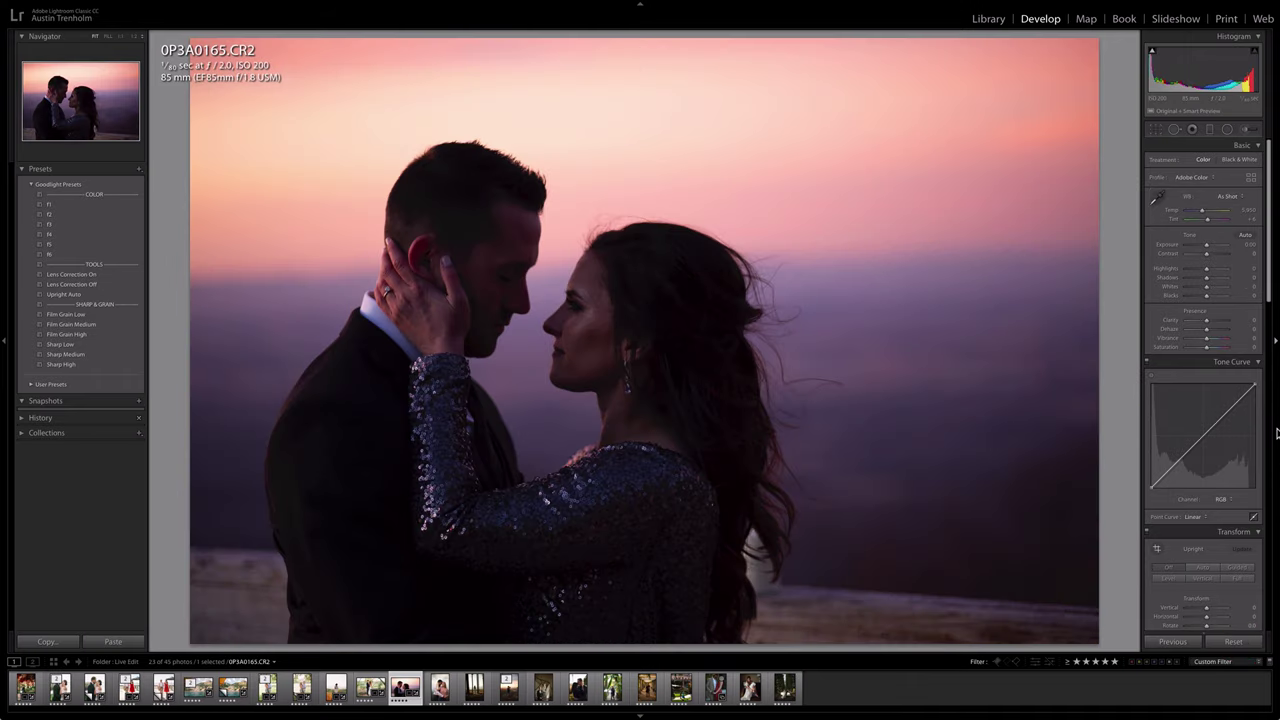
key("Right")
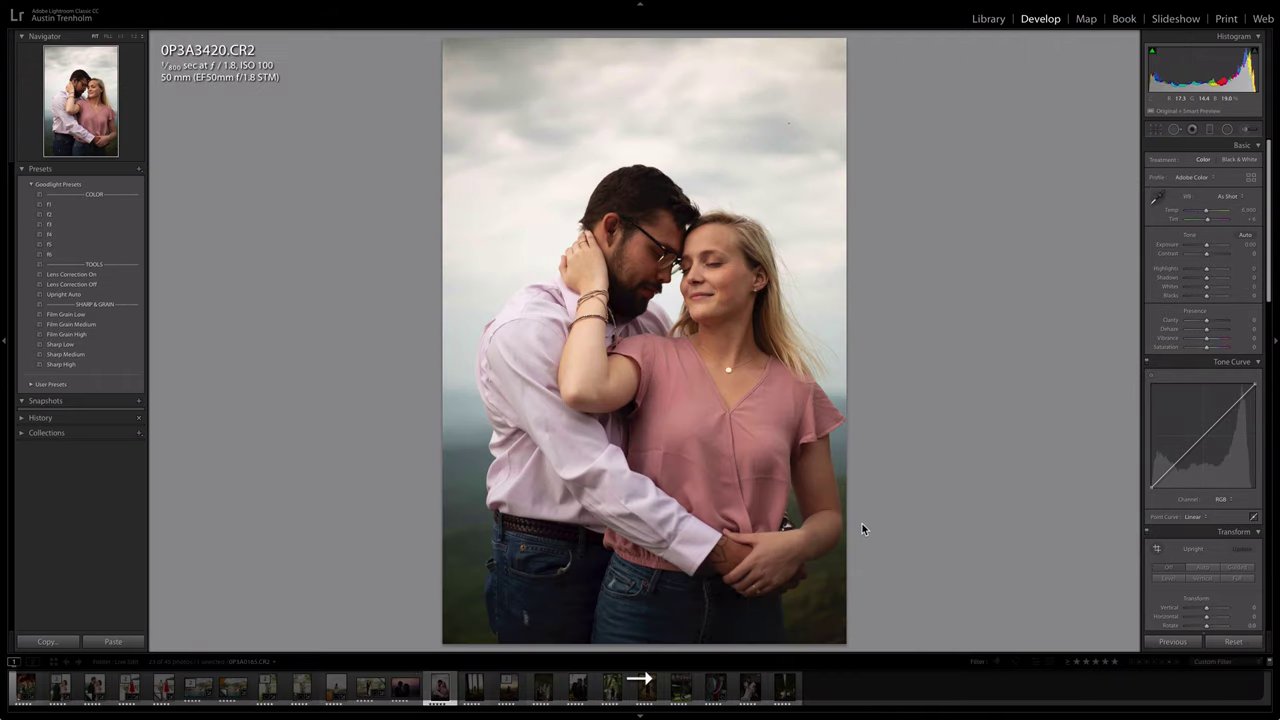
key("Left")
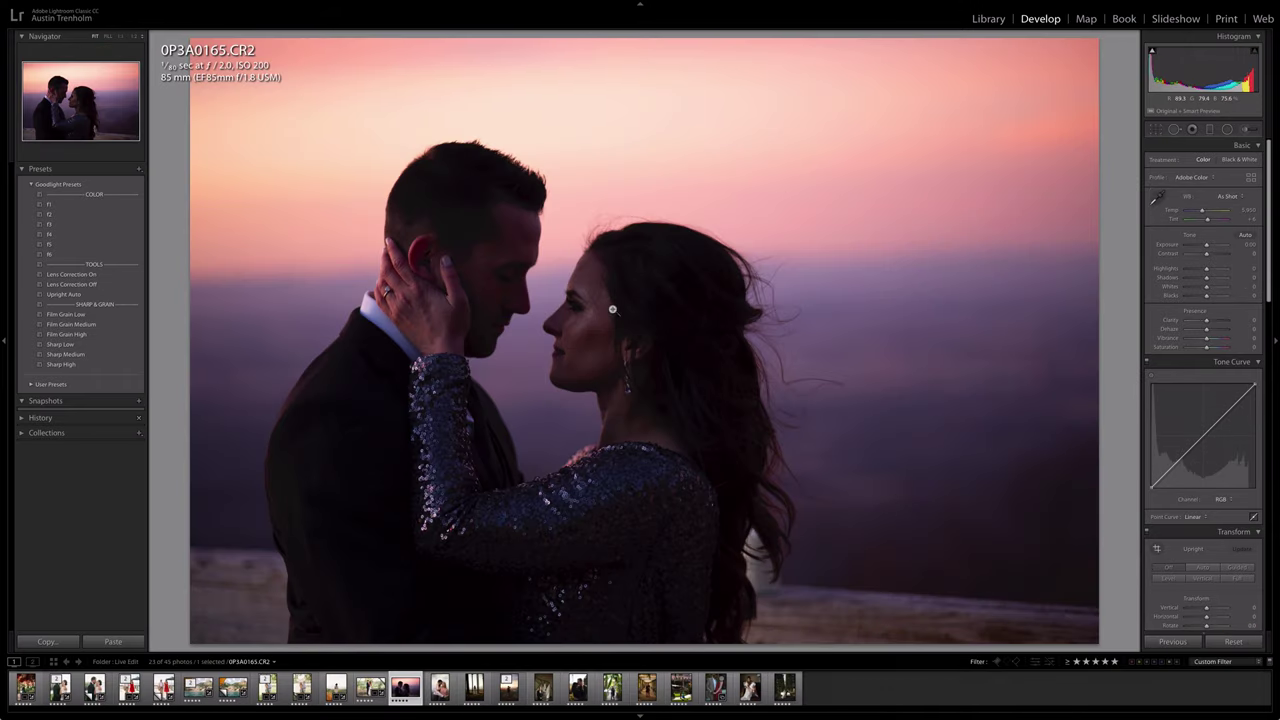
Raise the sunset couple photo's exposure to +1.32 and set its white balance to temperature 6,350 and tint -9
key("shift+Up")
key("shift+Up")
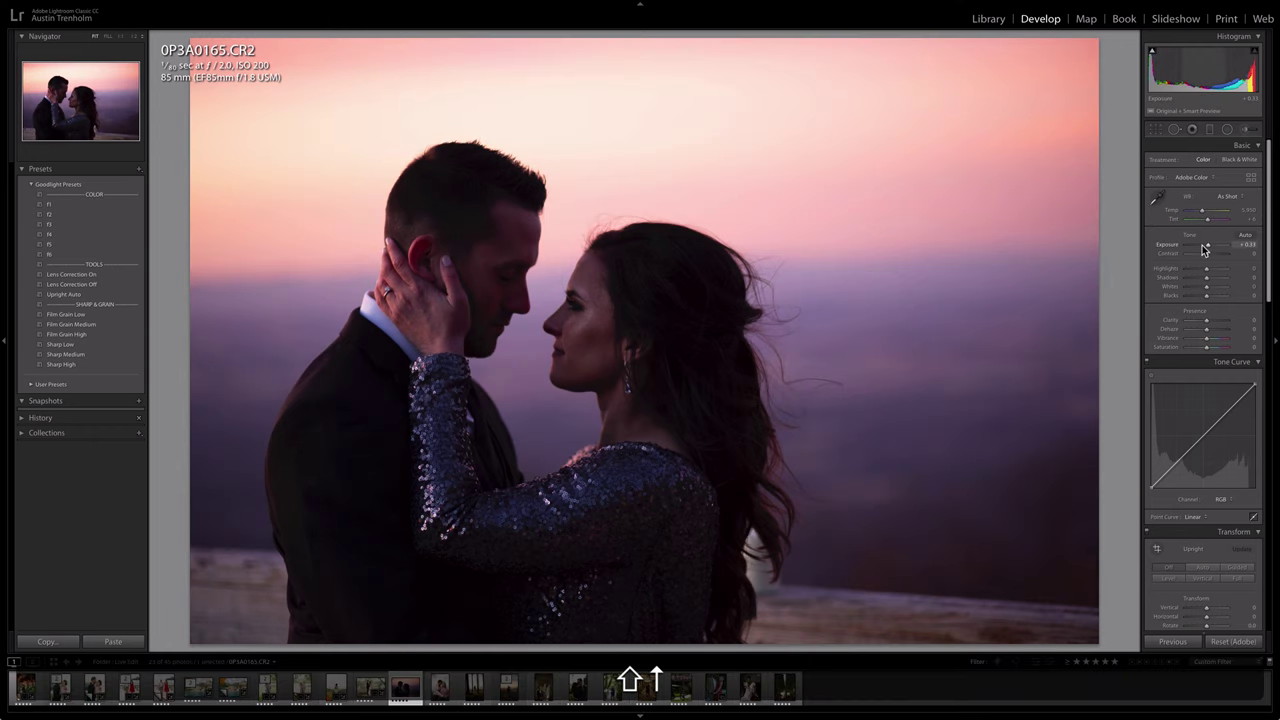
key("shift+Up")
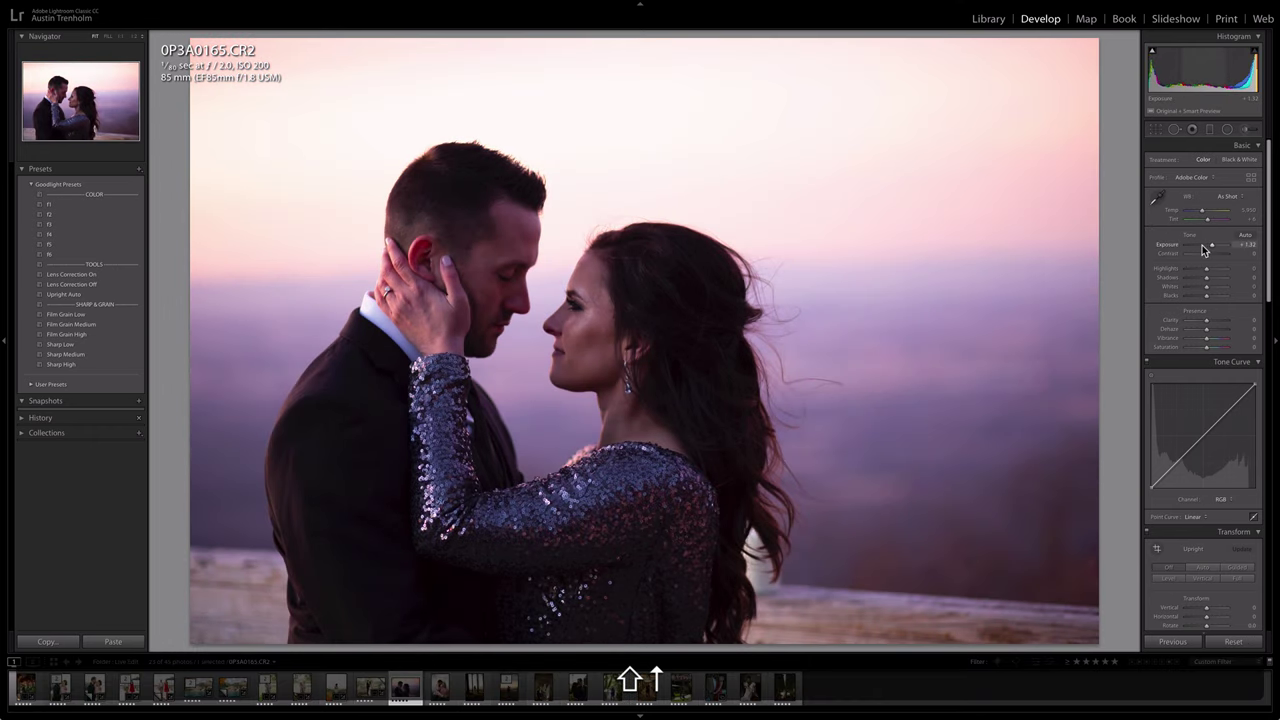
key("shift")
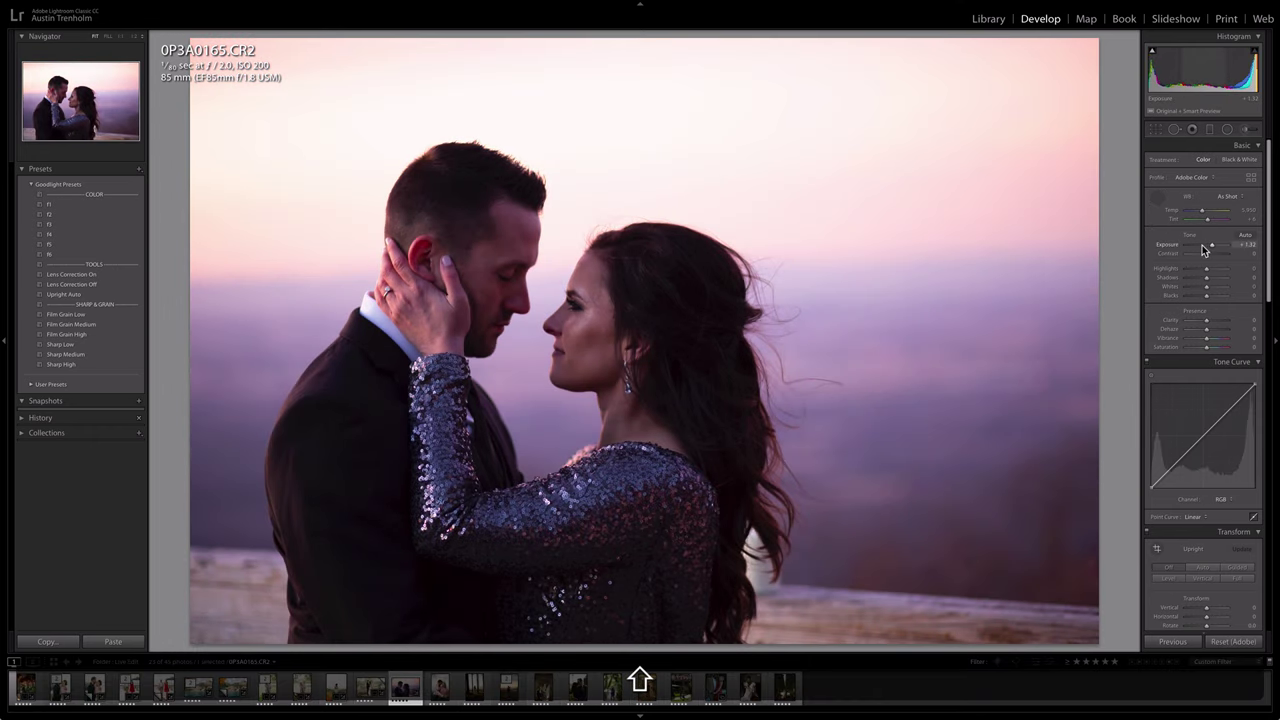
key("shift+Left")
key("shift+Right")
key("shift+Up")
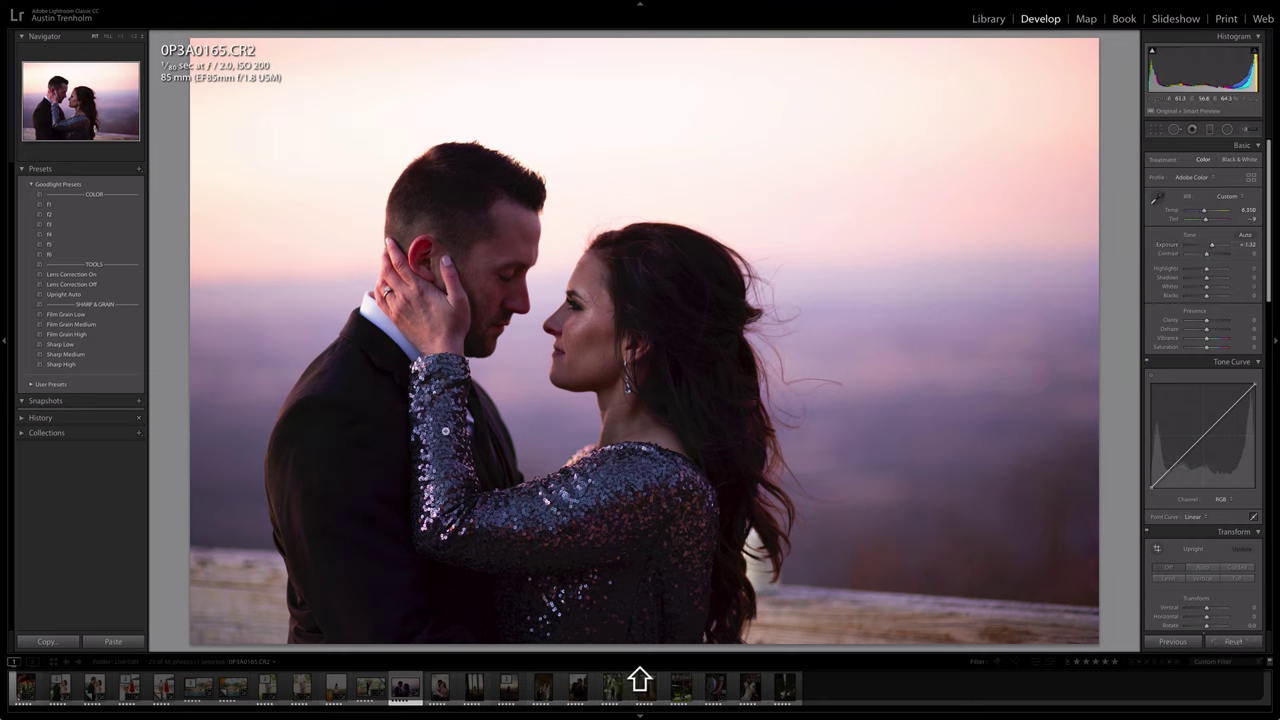
Compare the f1, f4 and f6 color presets on 0P3A0165.CR2 and settle on f1
left_click(70, 207)
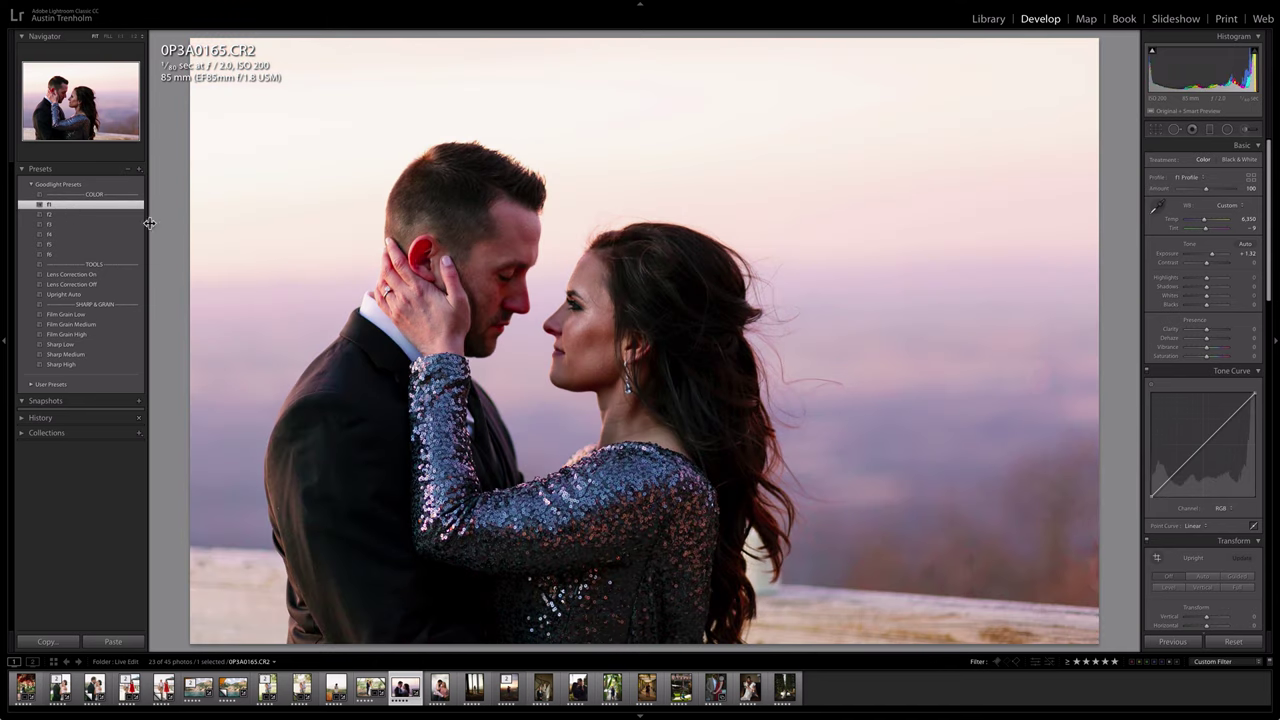
left_click(97, 235)
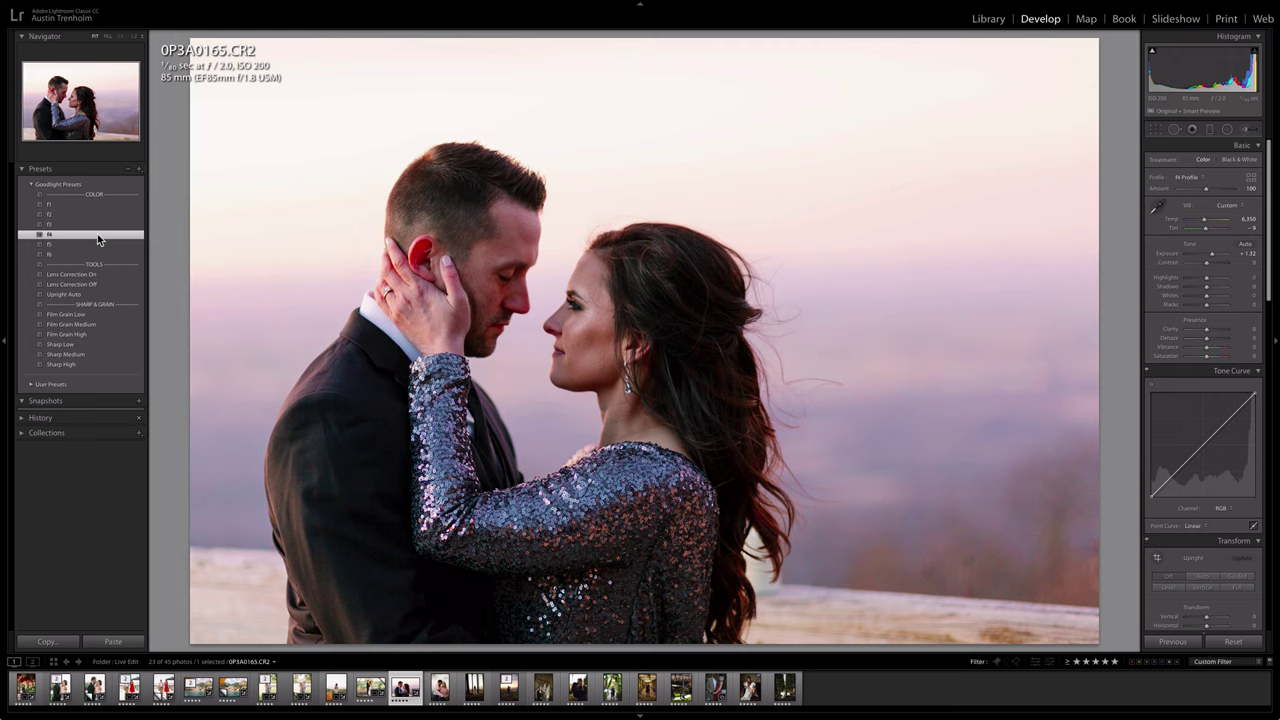
left_click(77, 206)
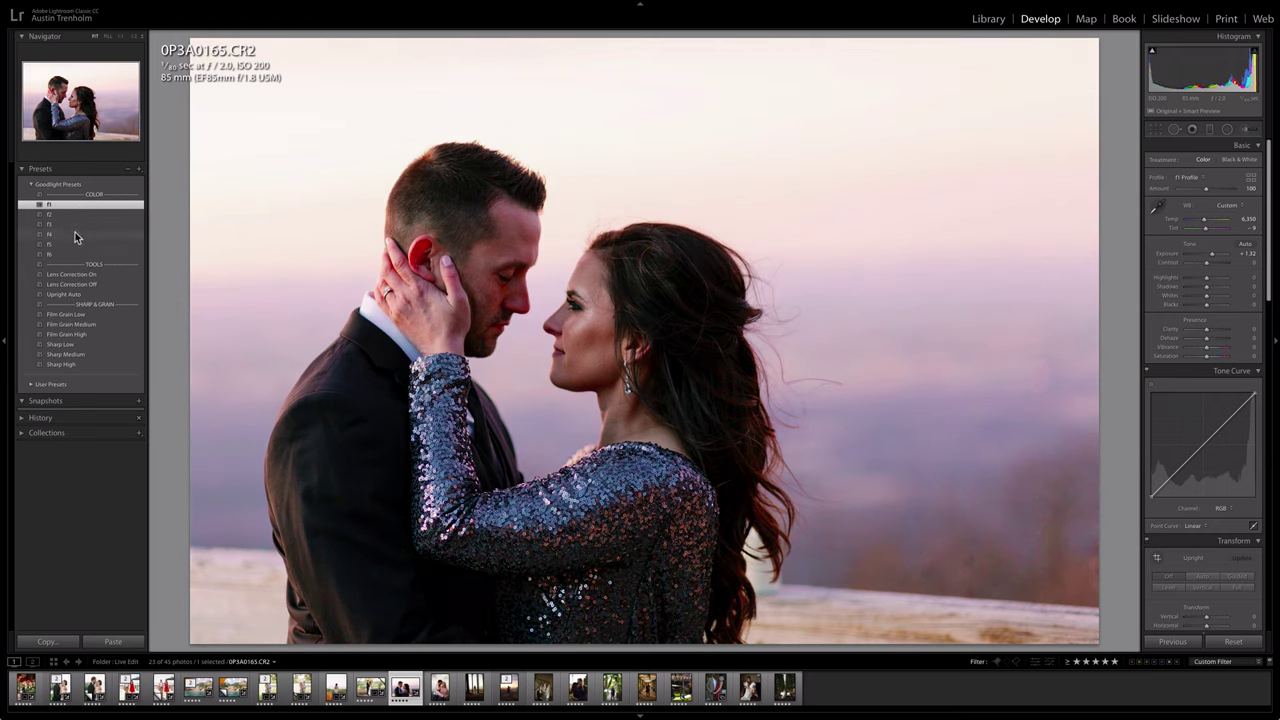
left_click(75, 233)
left_click(67, 252)
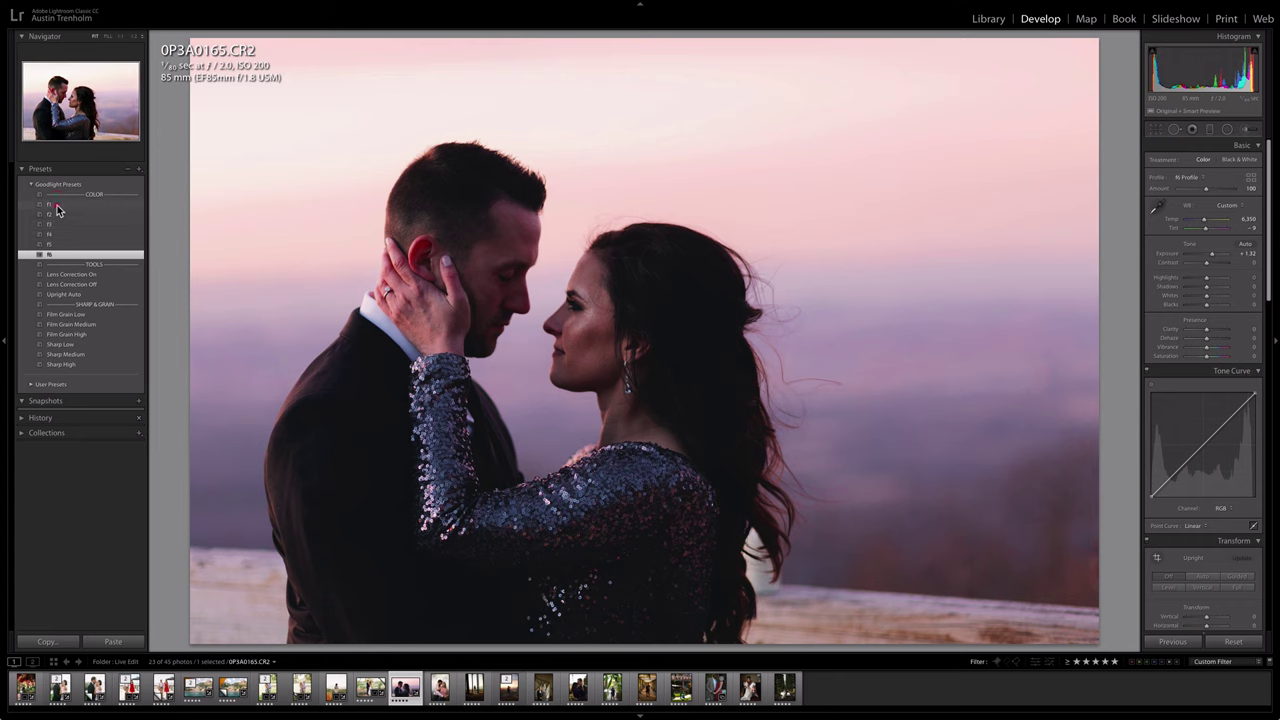
left_click(57, 205)
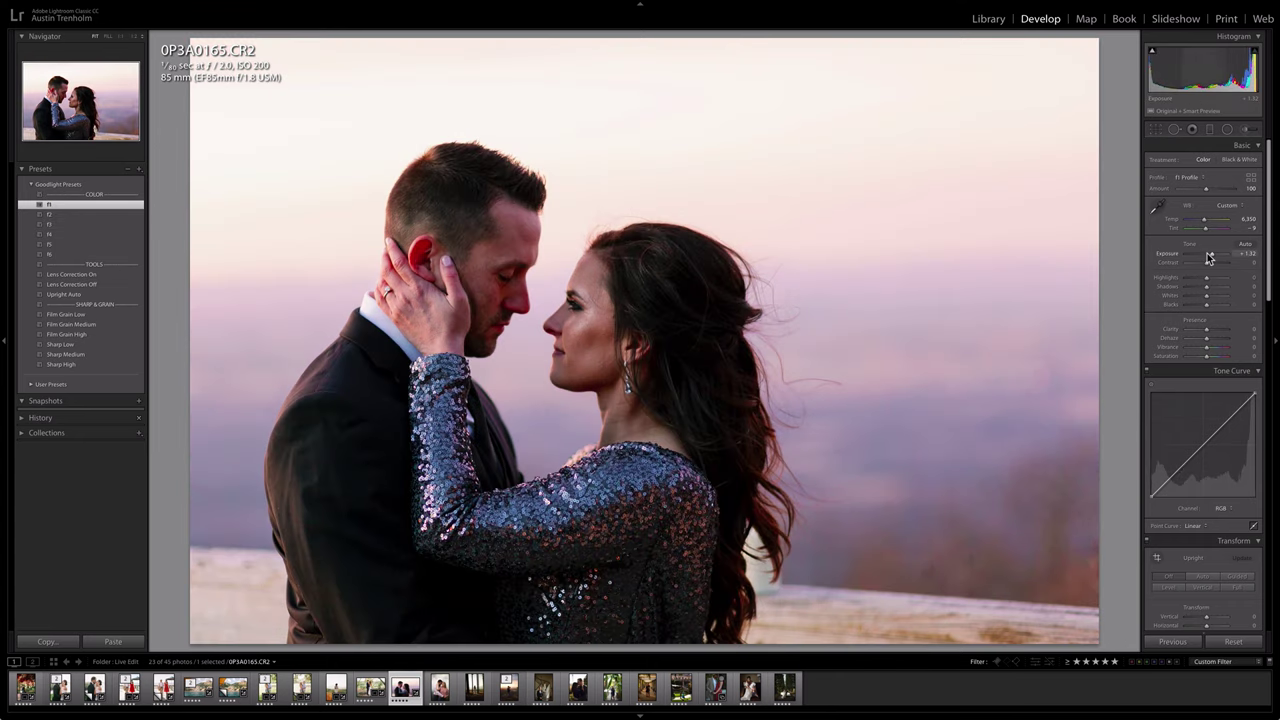
Darken the photo's edges by setting the lens vignetting amount to -40 and its midpoint to 0
scroll(1224, 500, "down", 5)
scroll(1216, 580, "down", 4)
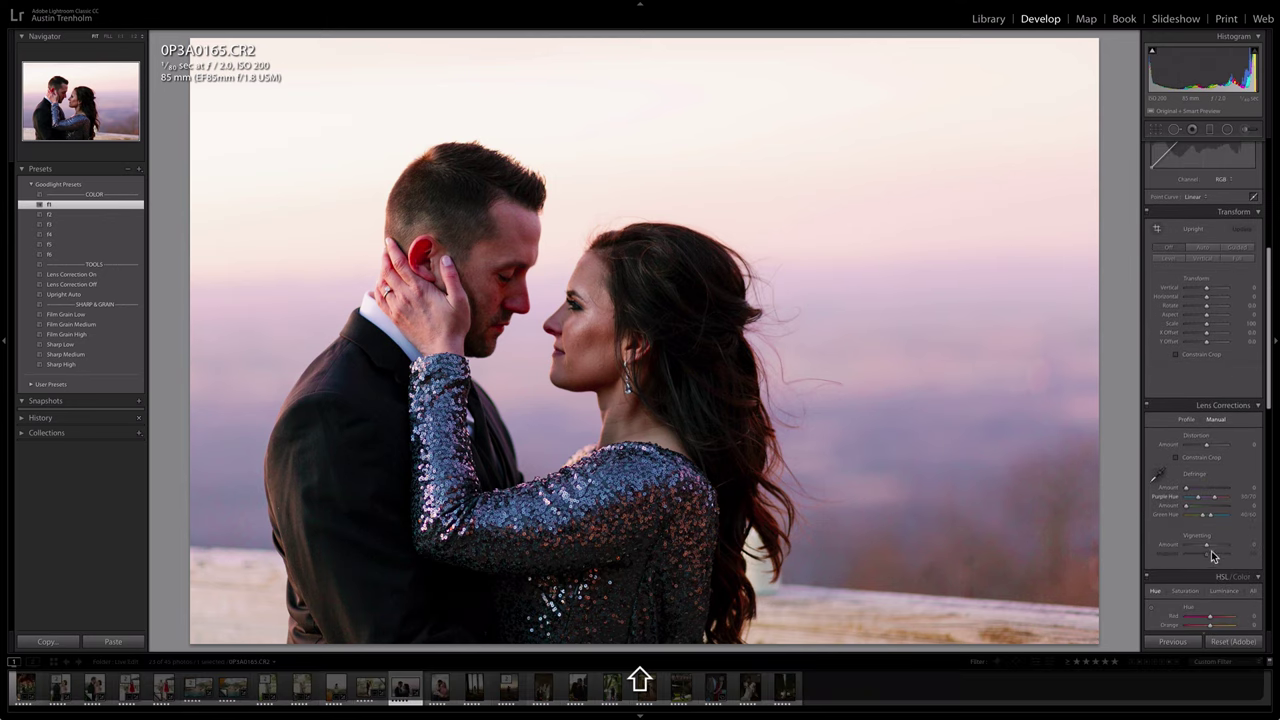
key("shift+Down")
key("shift+Down")
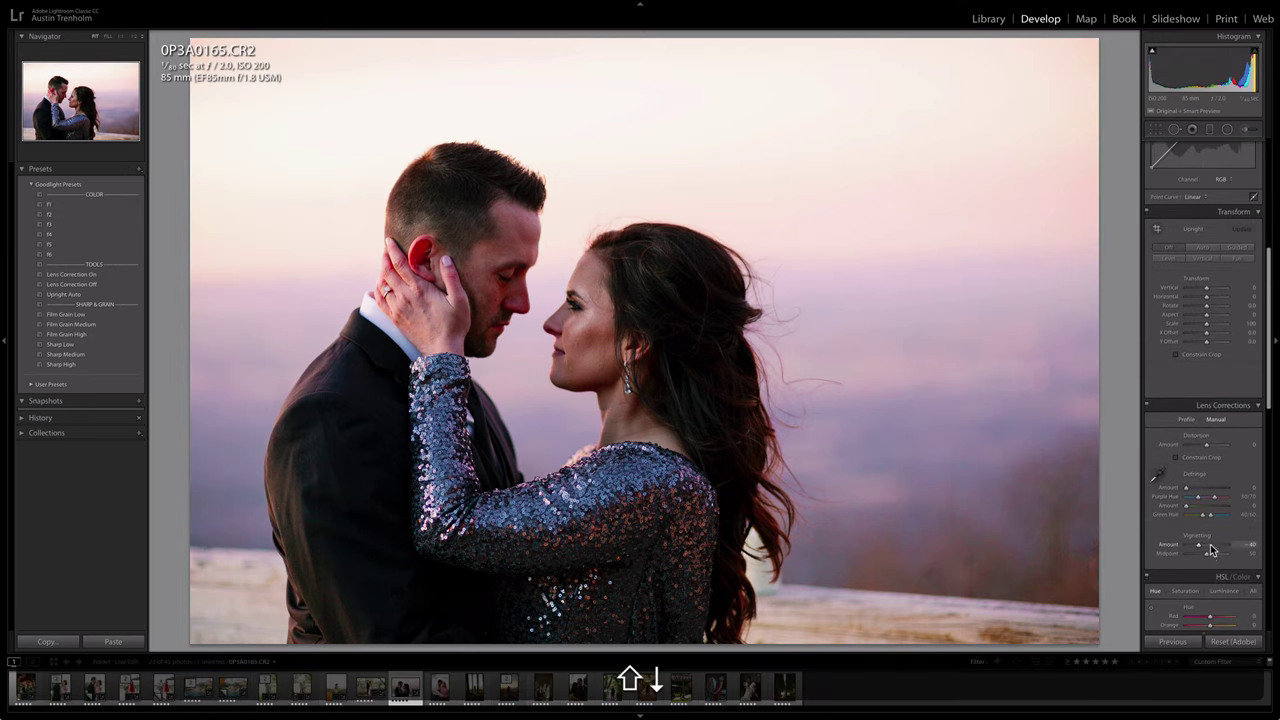
key("shift+Down")
key("shift+Down")
key("shift+Down")
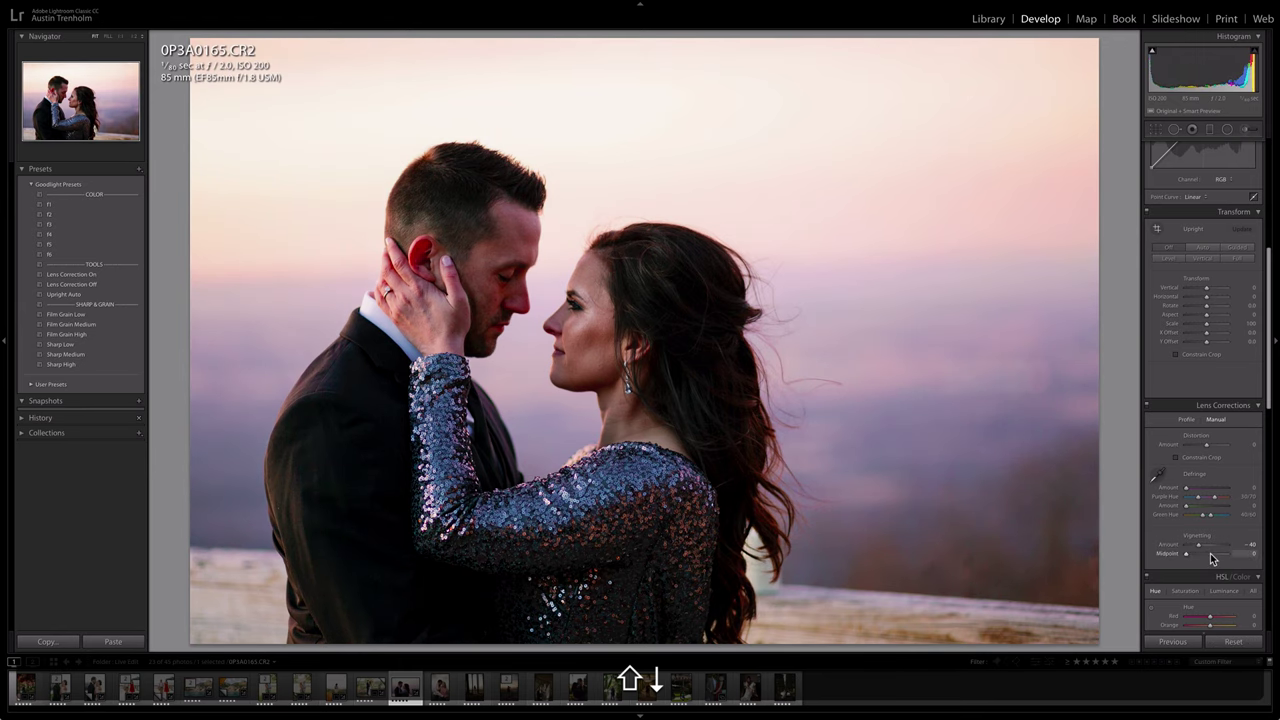
Compare Film Grain High with Film Grain Medium, keep Medium, and settle the sunset photo's exposure at +1.42
scroll(1212, 550, "up", 5)
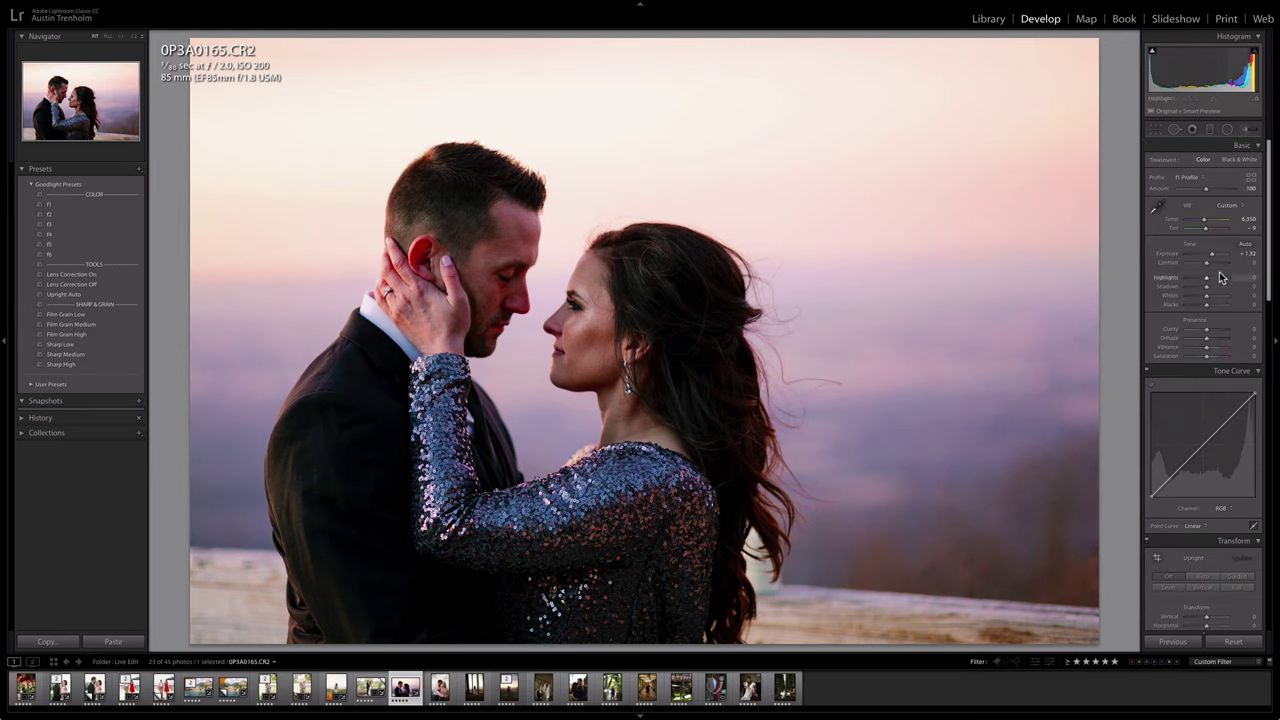
key("Up")
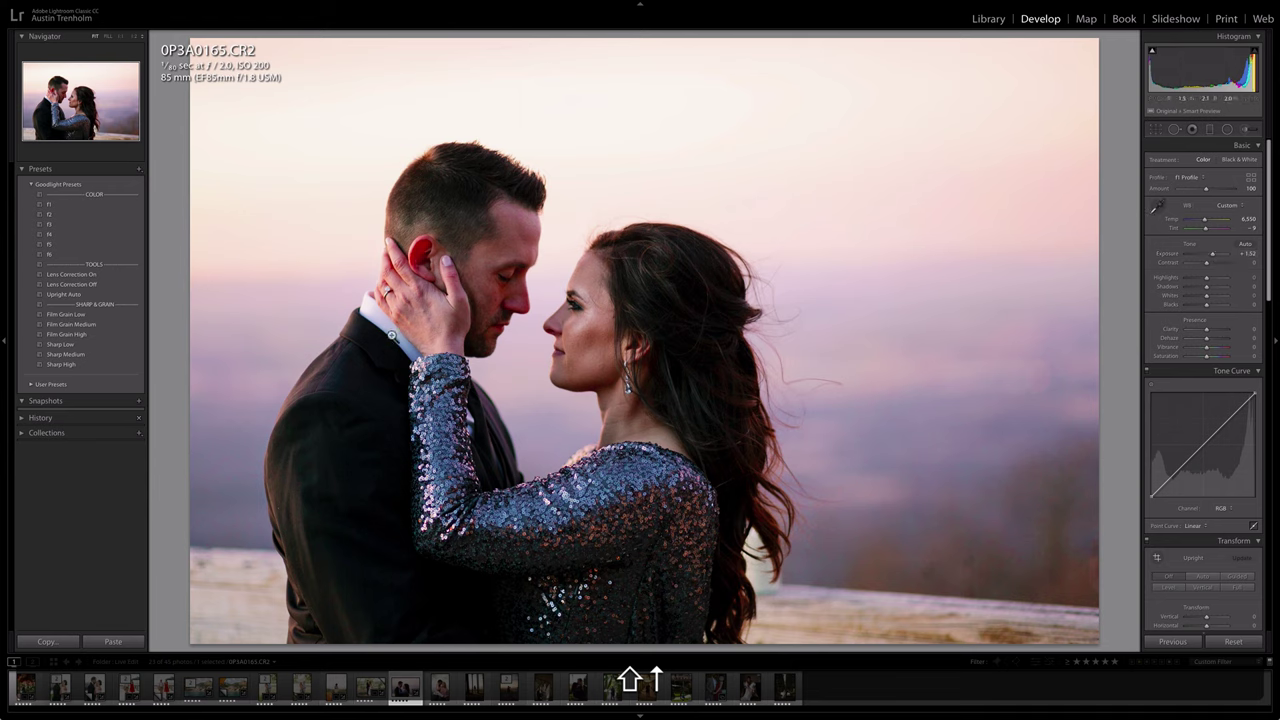
left_click(95, 333)
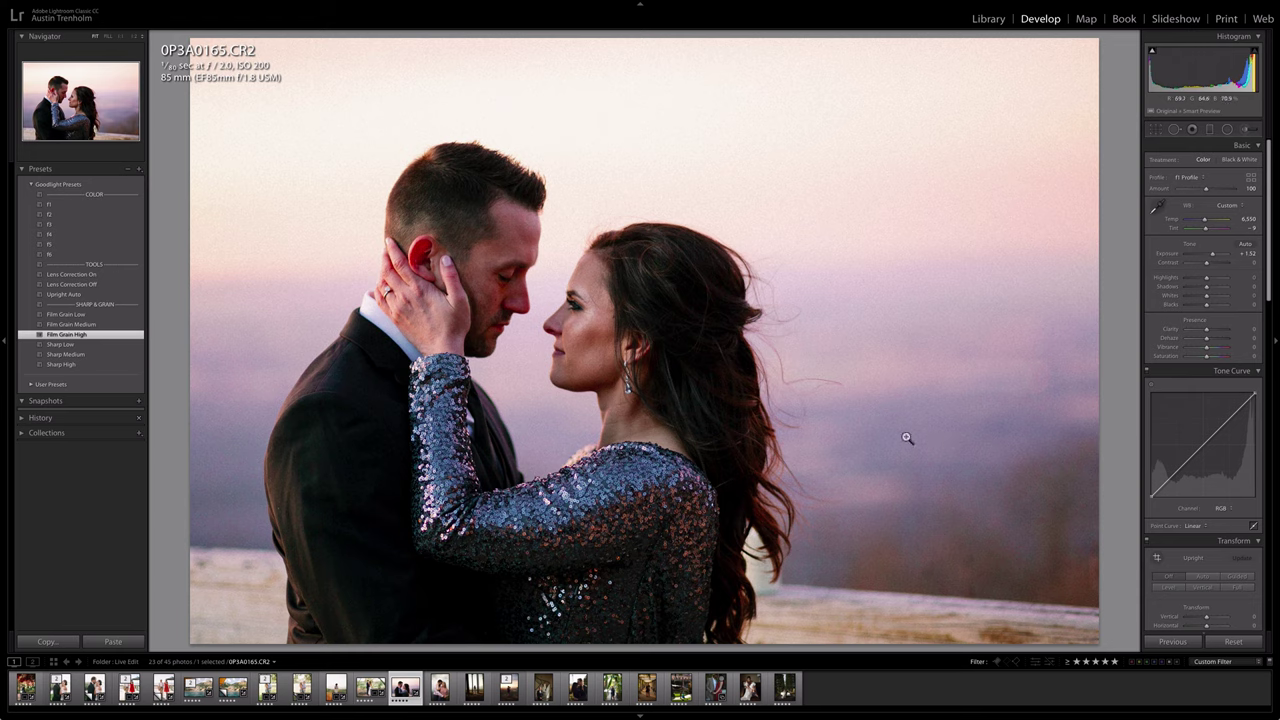
left_click(72, 324)
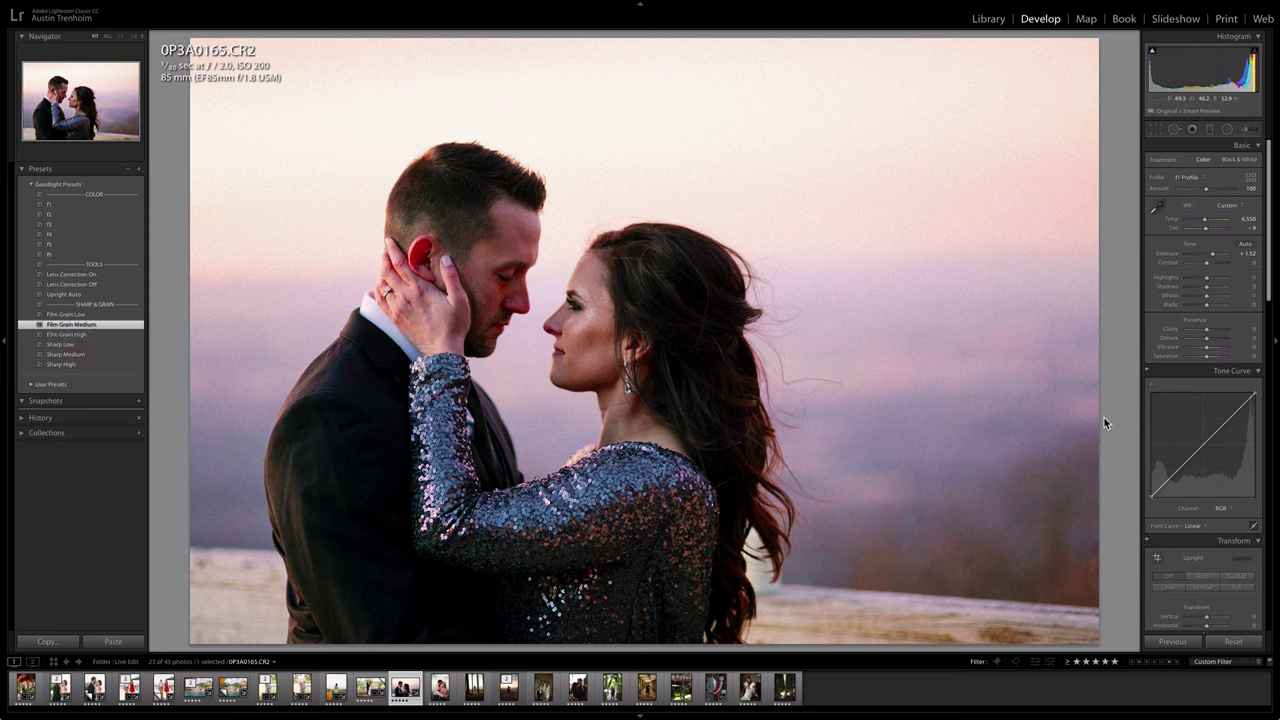
left_click_drag(1212, 254, 1217, 258)
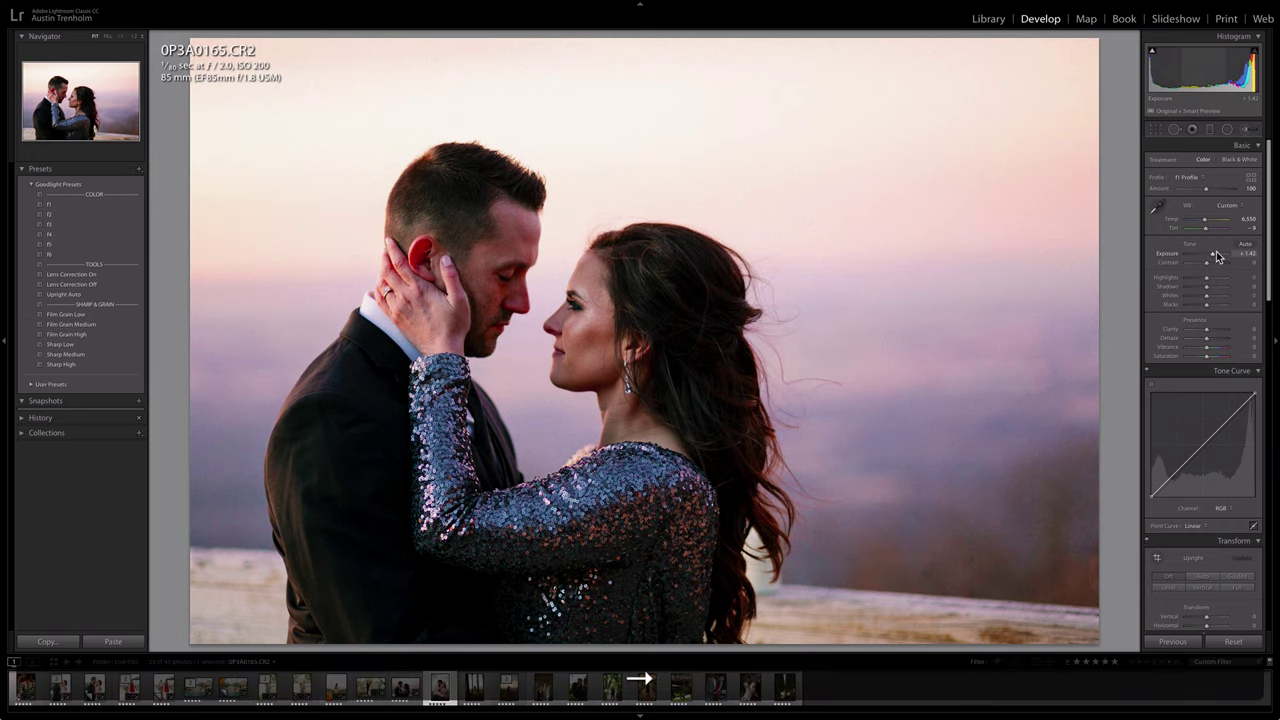
Crop 0P3A3420.CR2 tighter around the embracing couple and adjust its straightening angle
key("Right")
key("r")
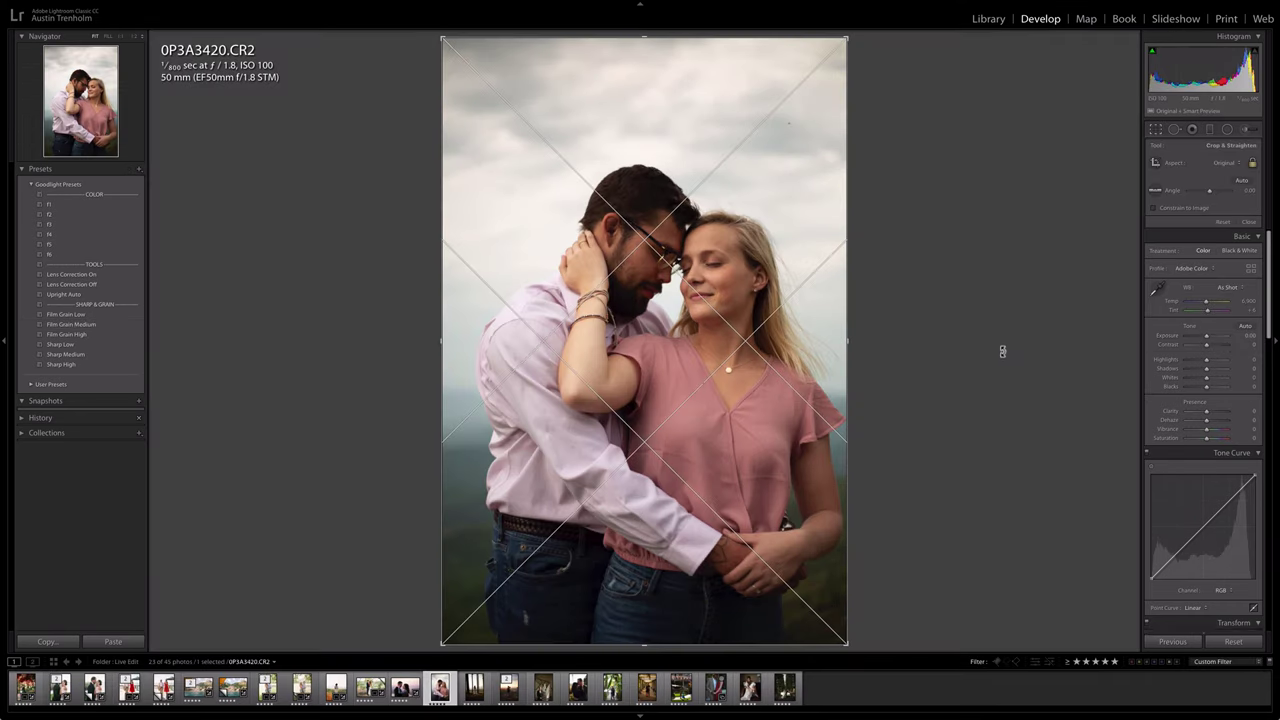
left_click_drag(908, 62, 880, 220)
key("l")
key("l")
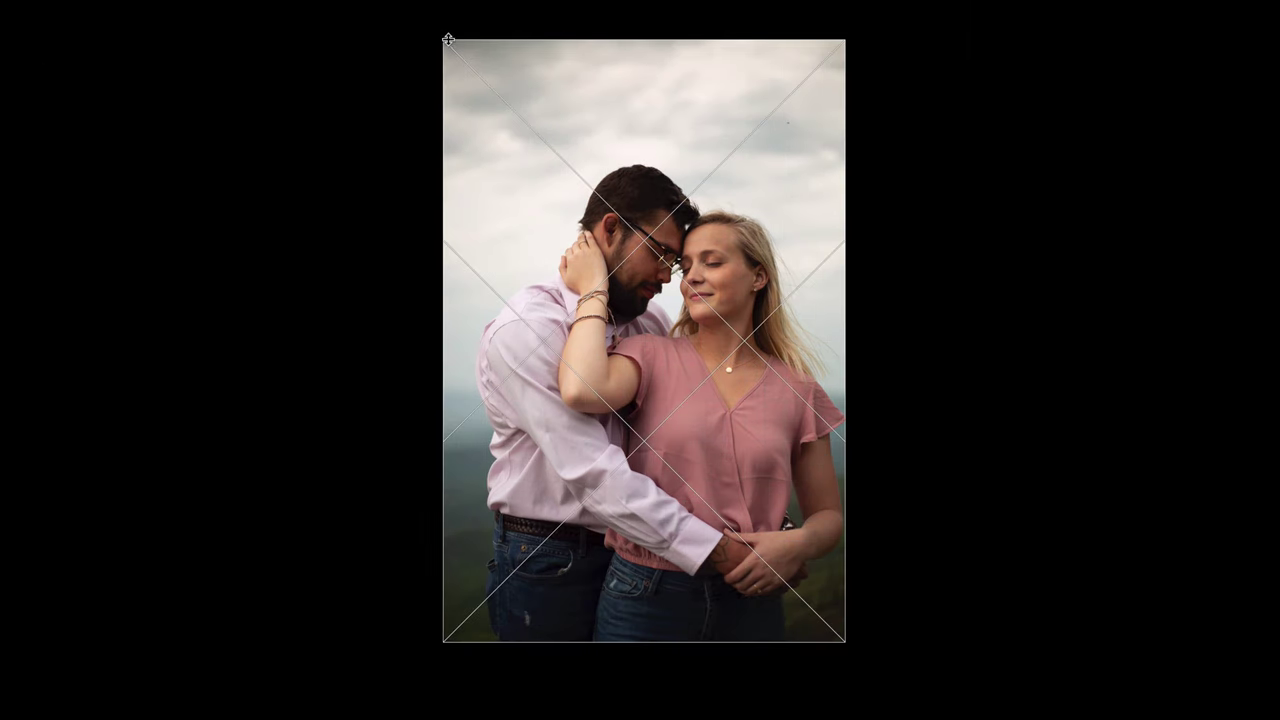
left_click_drag(445, 41, 460, 46)
left_click(863, 63)
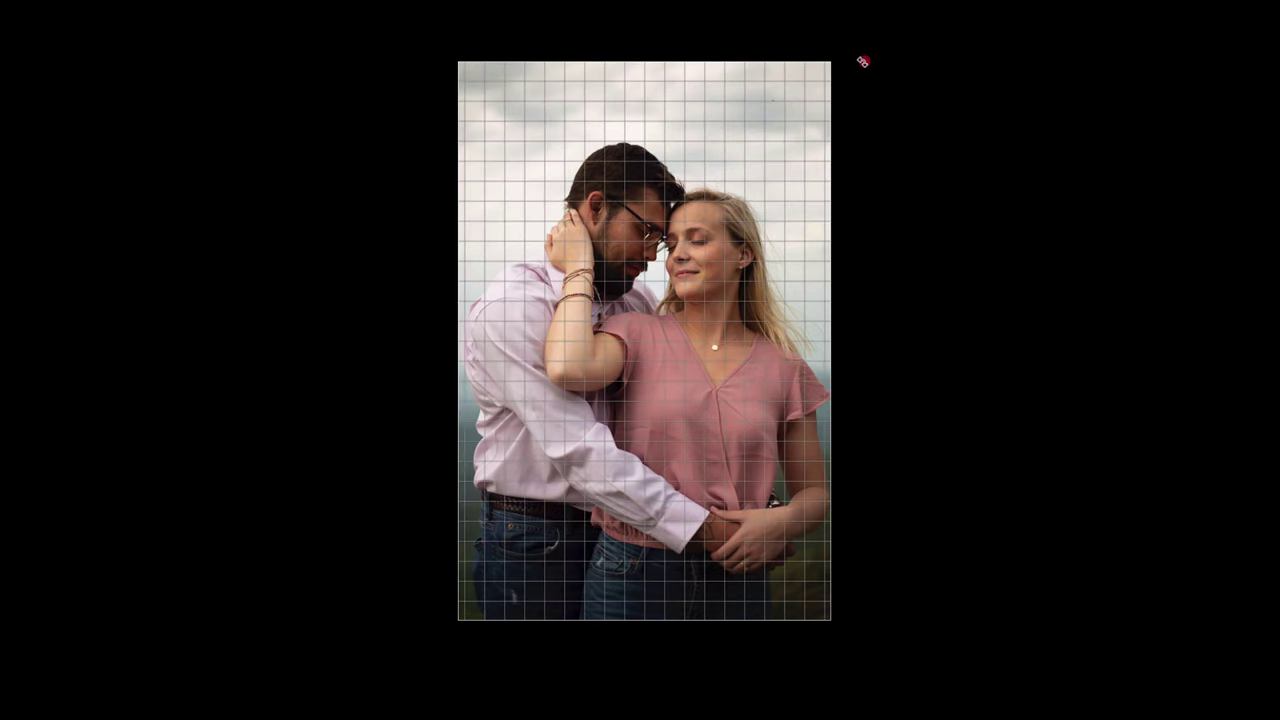
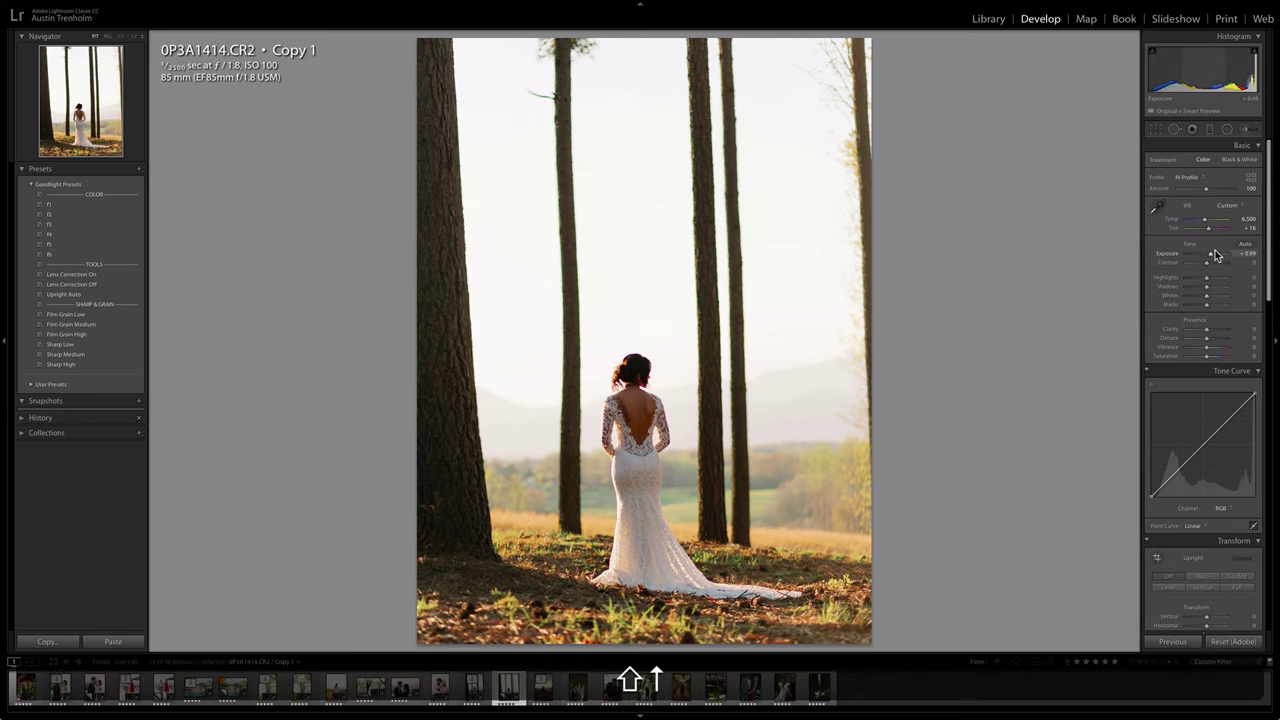
Settle the exposure of the 0P3A1414.CR2 virtual copy at +0.99 and compare the copy with the original bride photo
key("shift+Down")
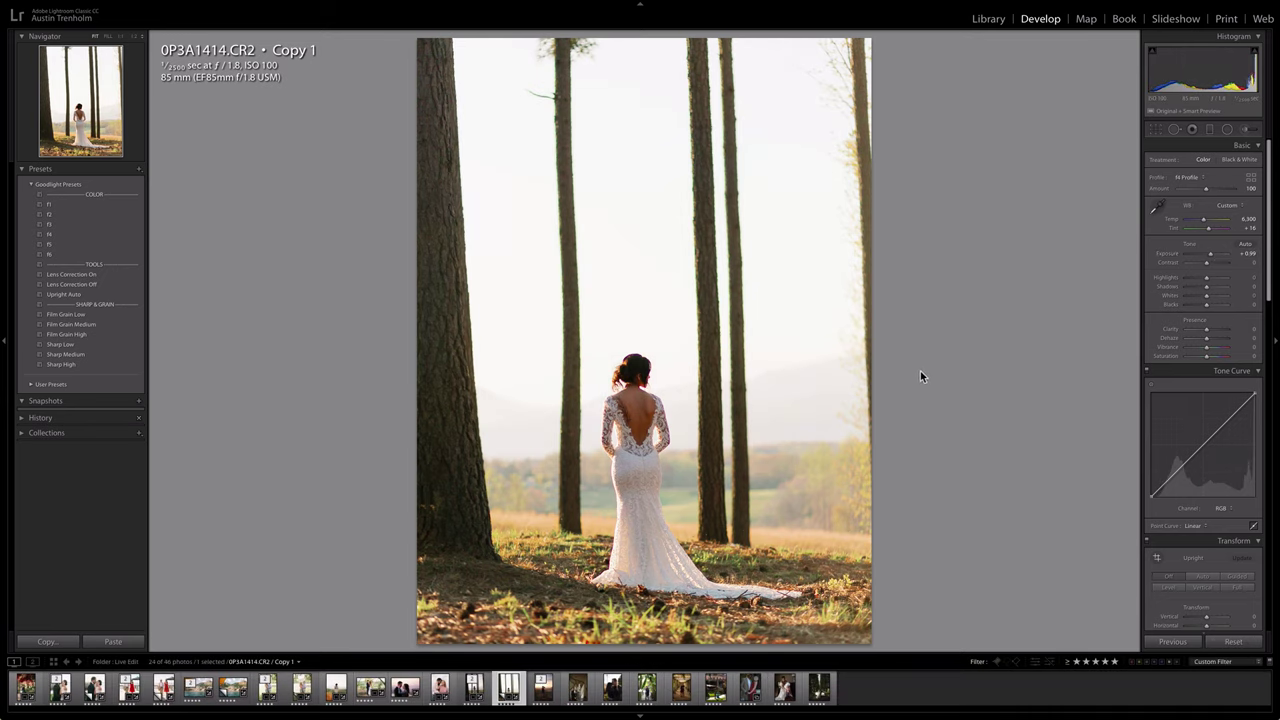
key("Left")
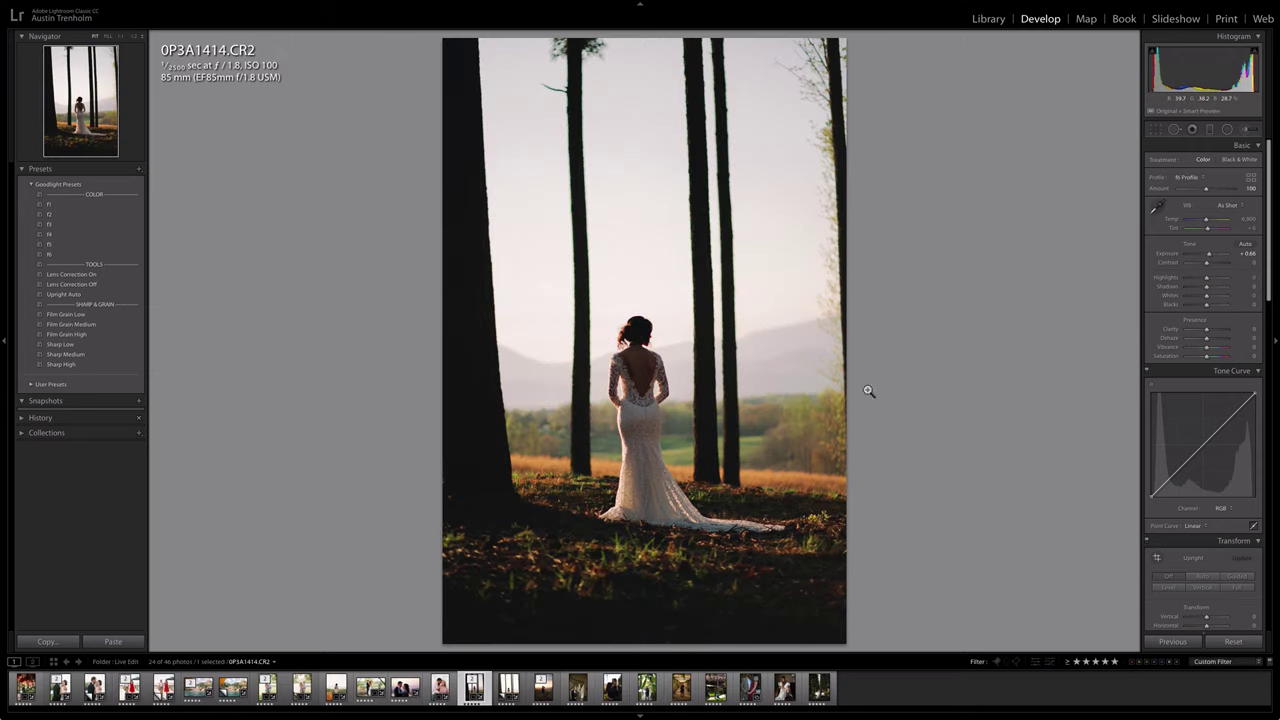
key("Right")
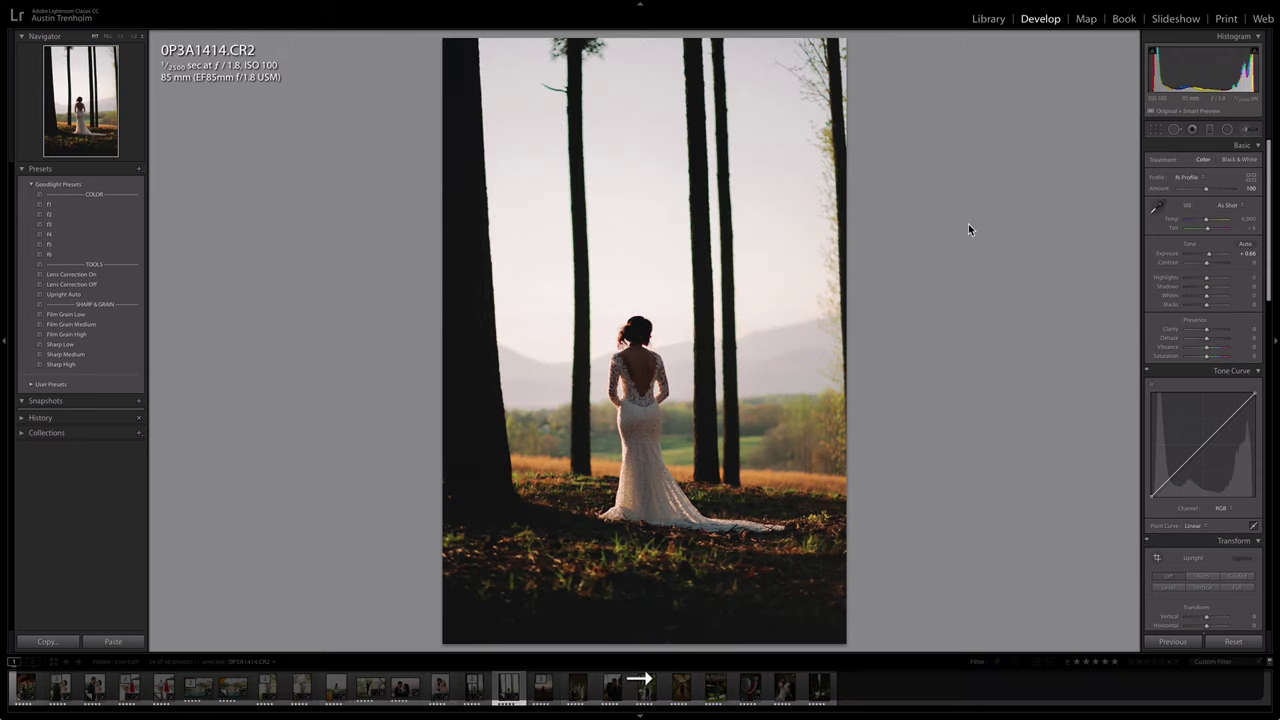
Apply the f4 preset to 0P3A3875.CR2 with exposure +0.33 and temperature 6,700, and keep Lens Correction On after comparing it with Off
key("Right")
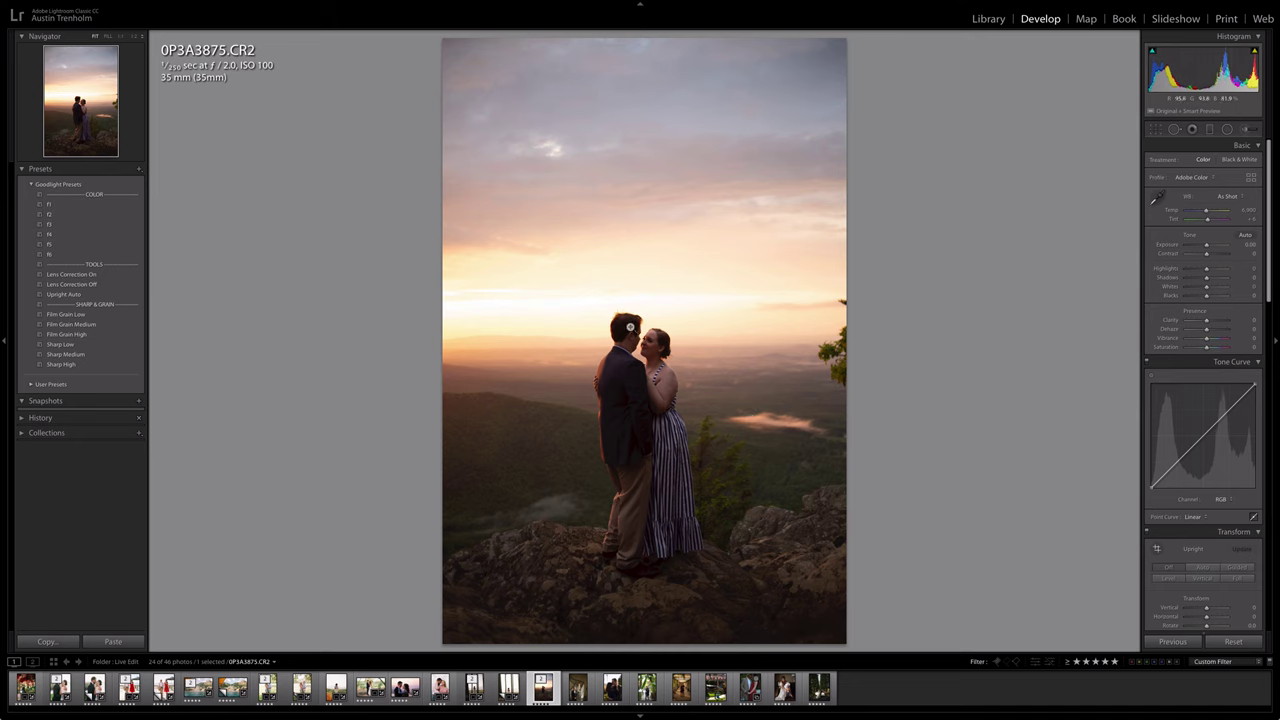
left_click(98, 234)
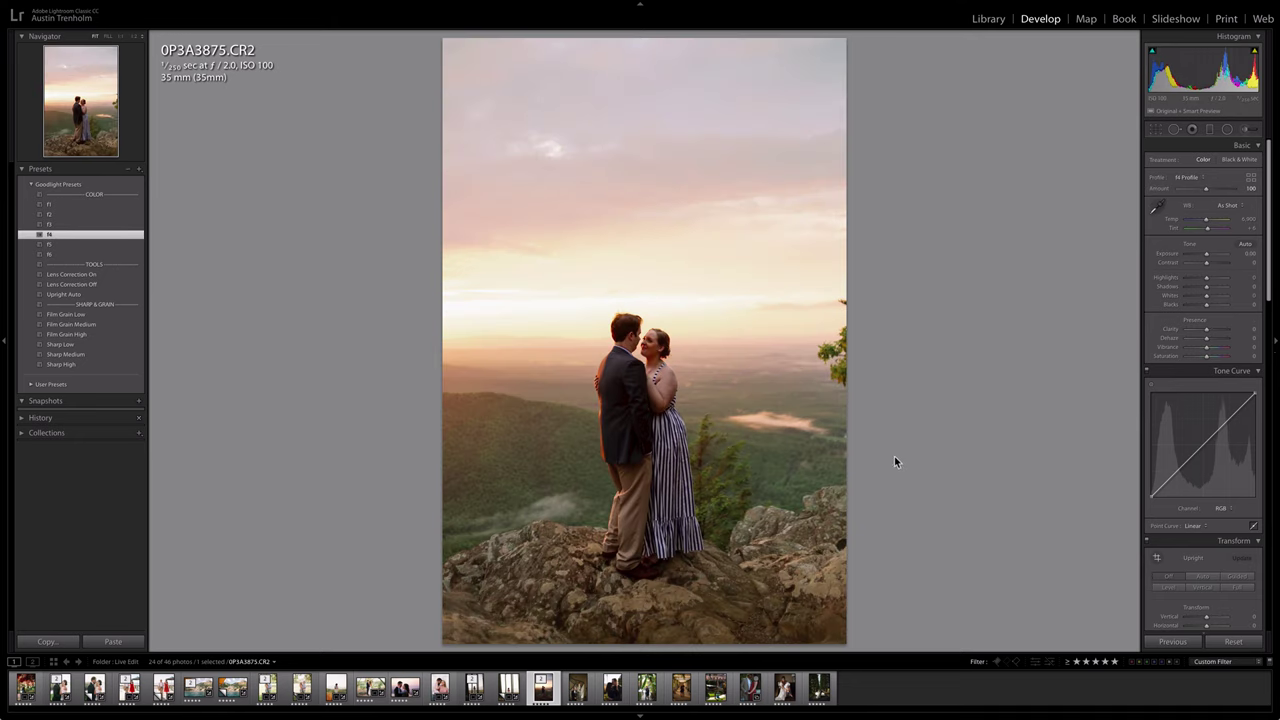
key("shift+Up")
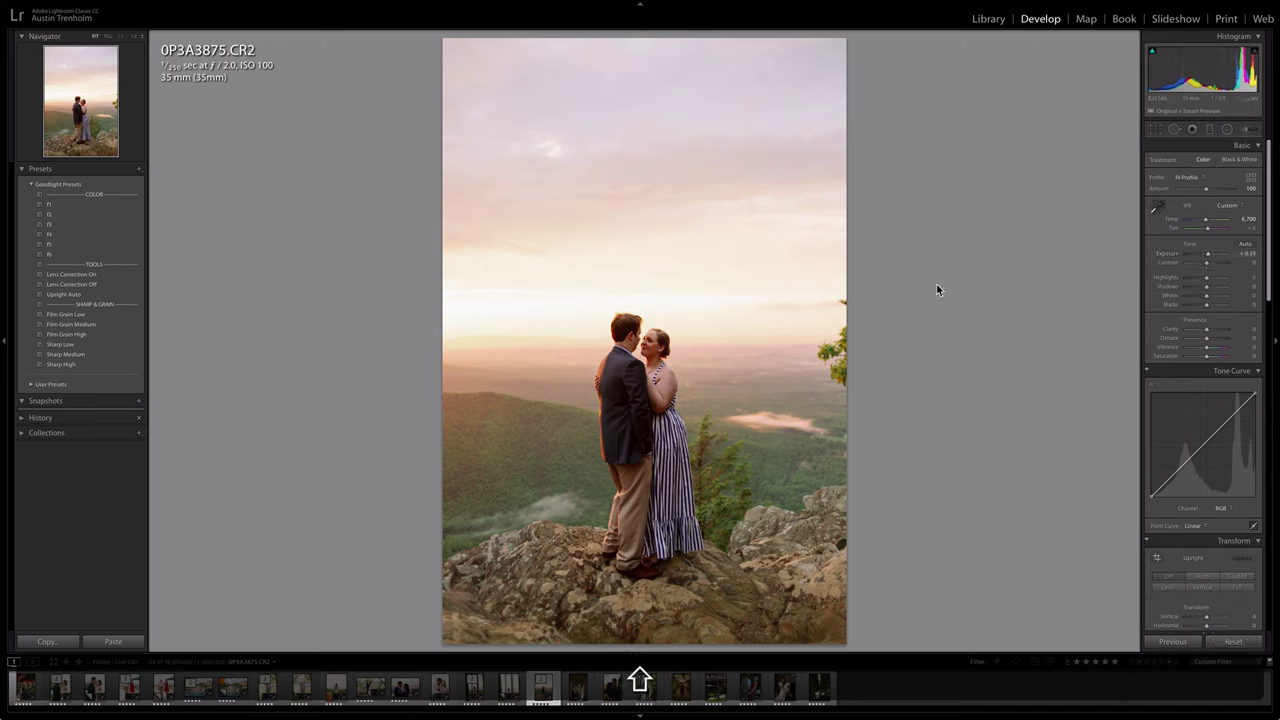
left_click(106, 285)
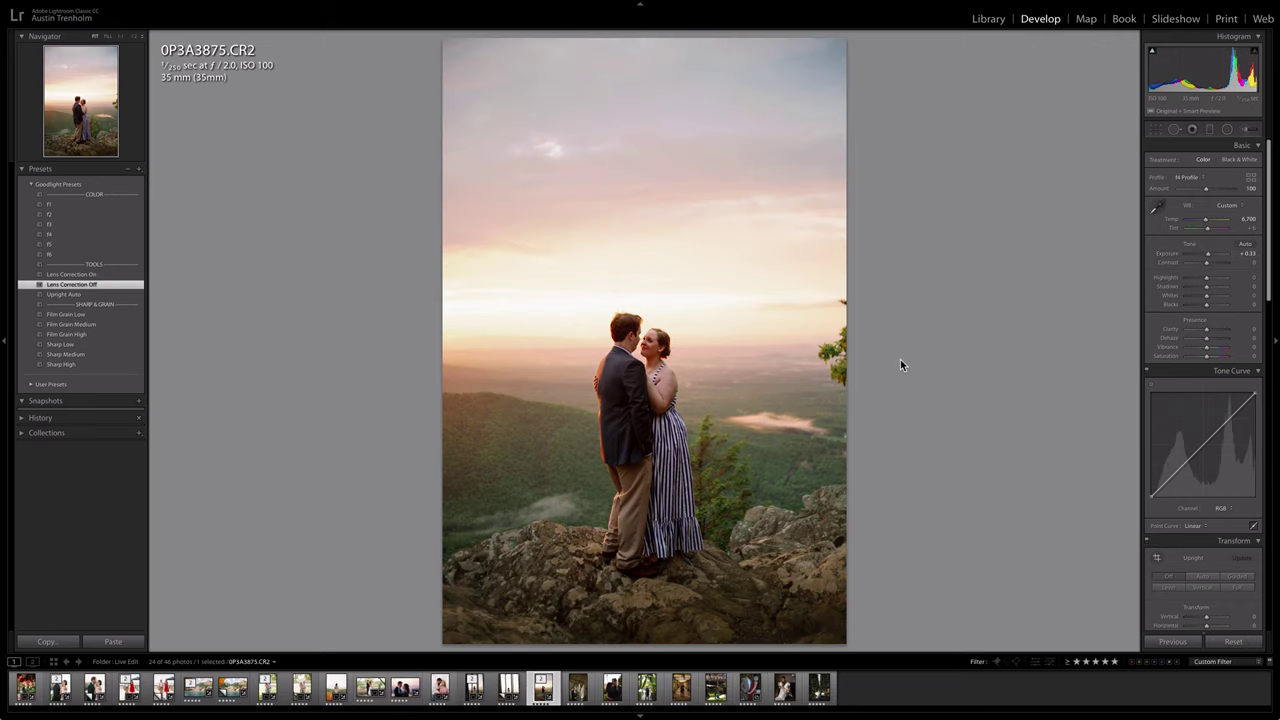
left_click(84, 277)
Darken the sunset cliff photo's edges with lens vignetting amount -40 and midpoint 0, and apply Film Grain Medium
scroll(1220, 495, "down", 5)
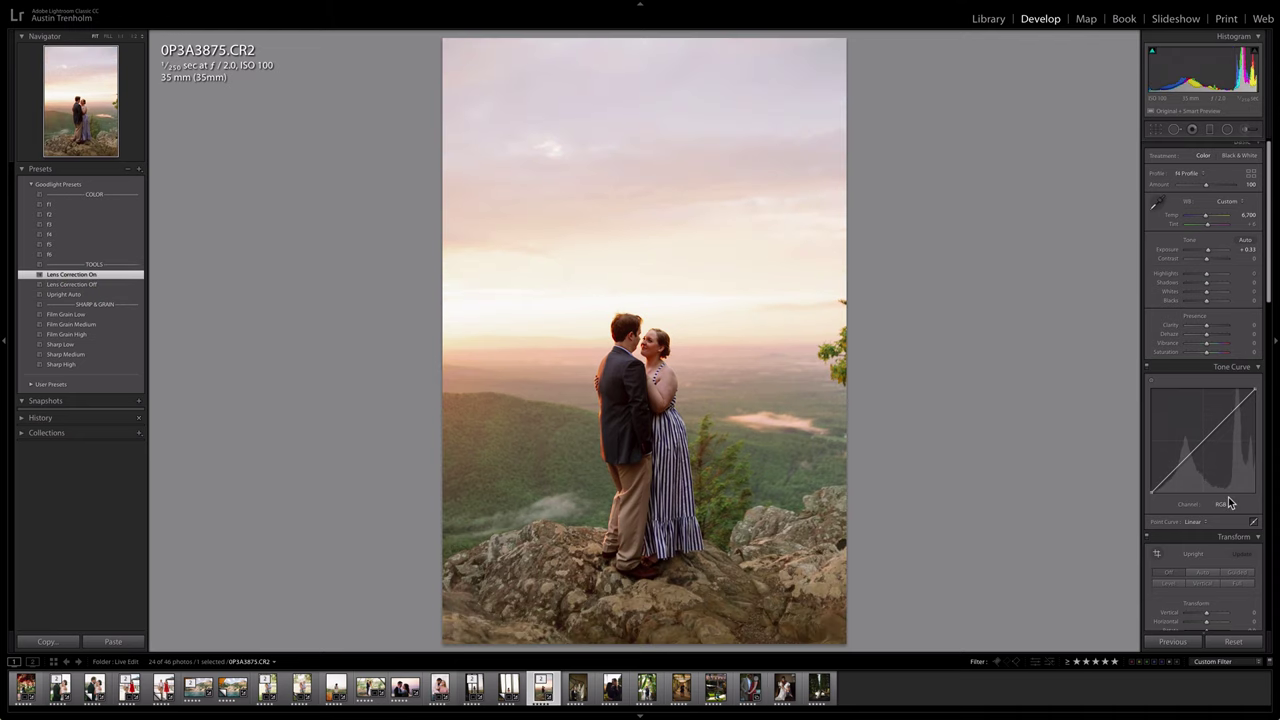
key("shift+Down")
key("shift+Down")
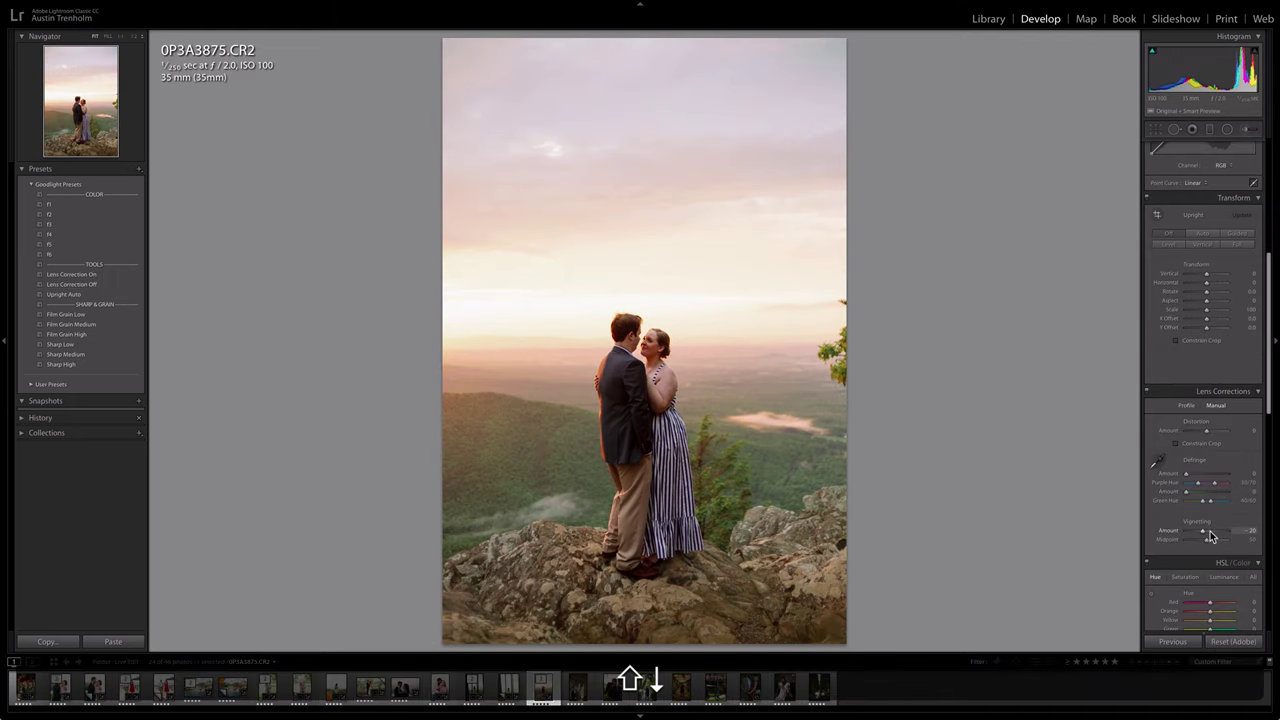
key("shift+Down")
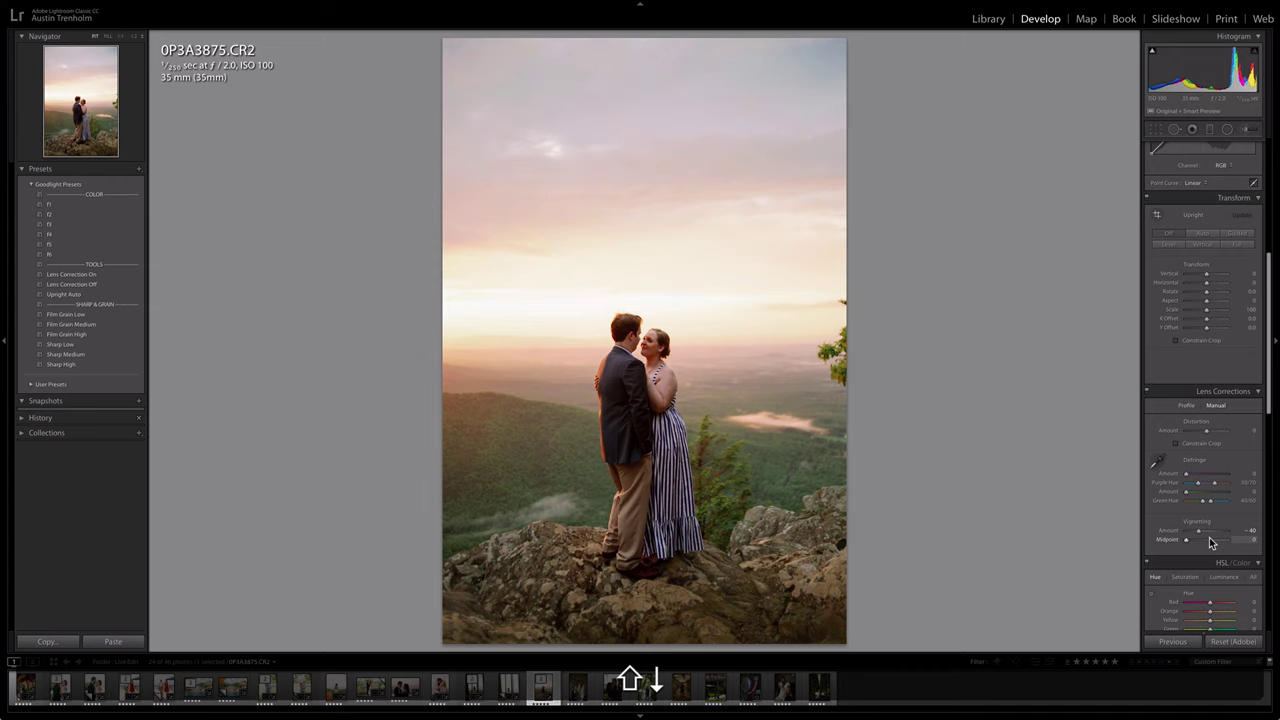
scroll(1209, 537, "up", 5)
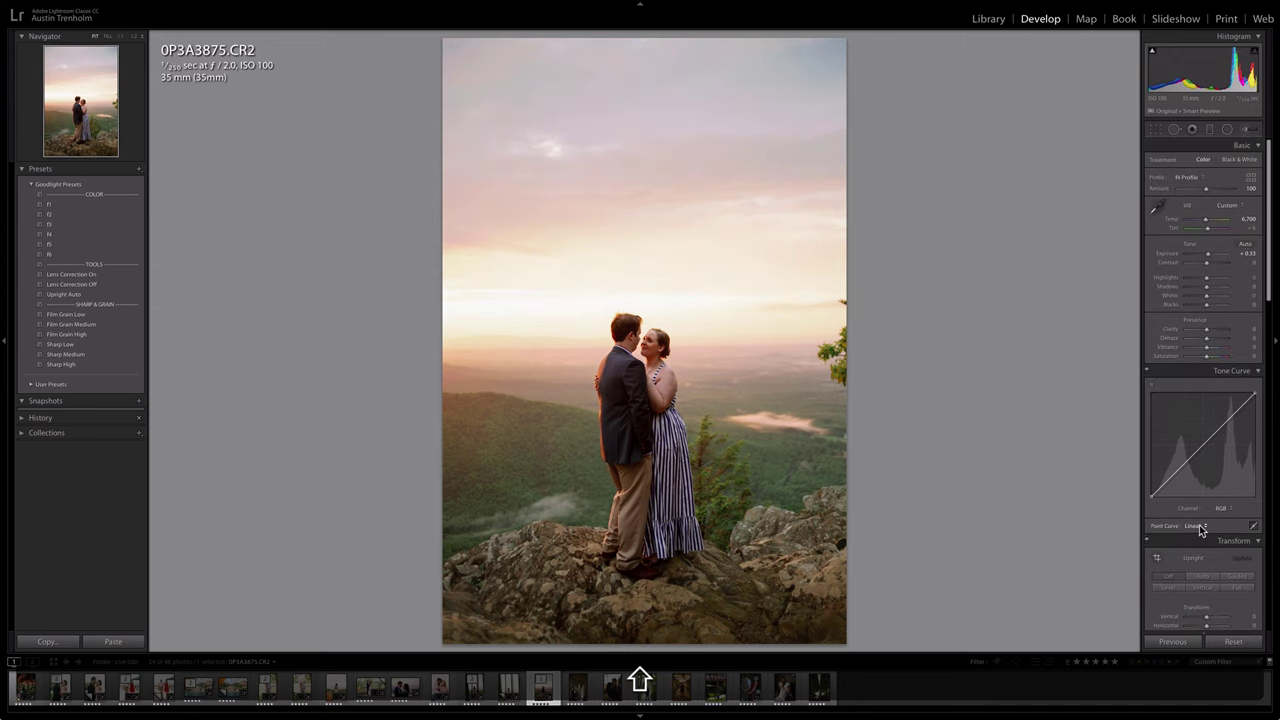
left_click(87, 324)
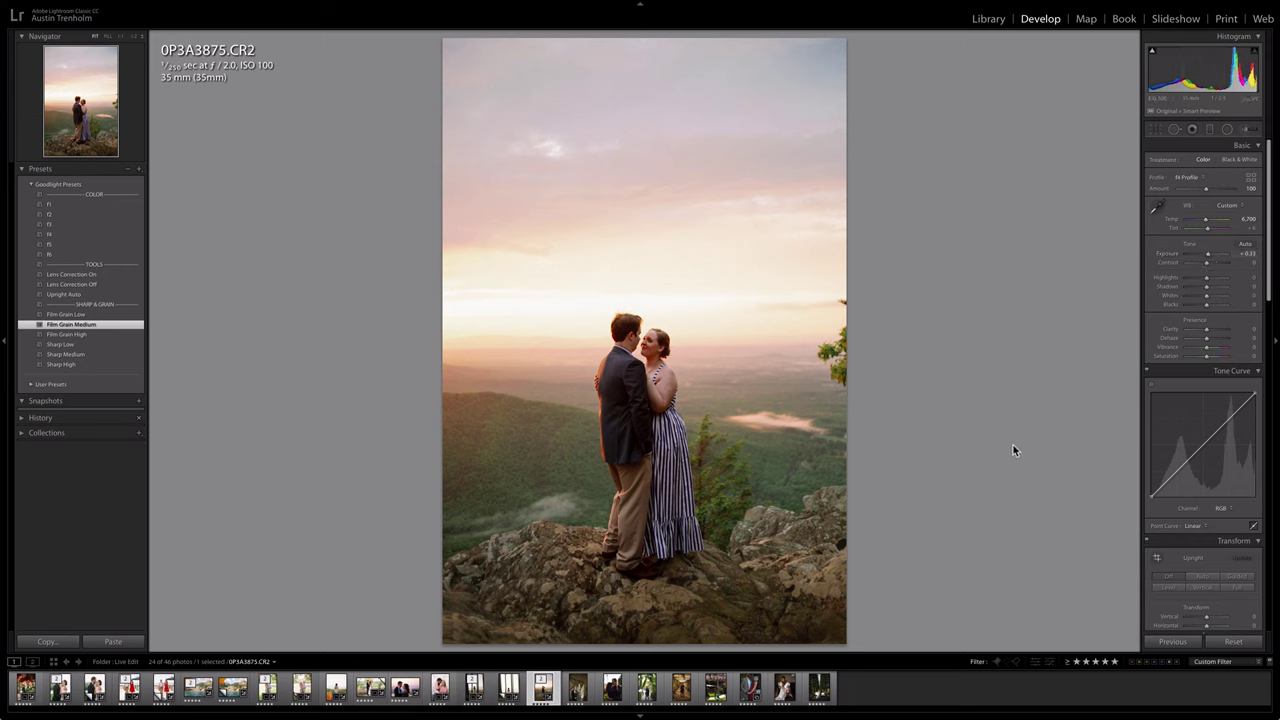
Crop the staircase photo 0P3A5162.CR2 tighter around the bride and the man in the tuxedo
key("Right")
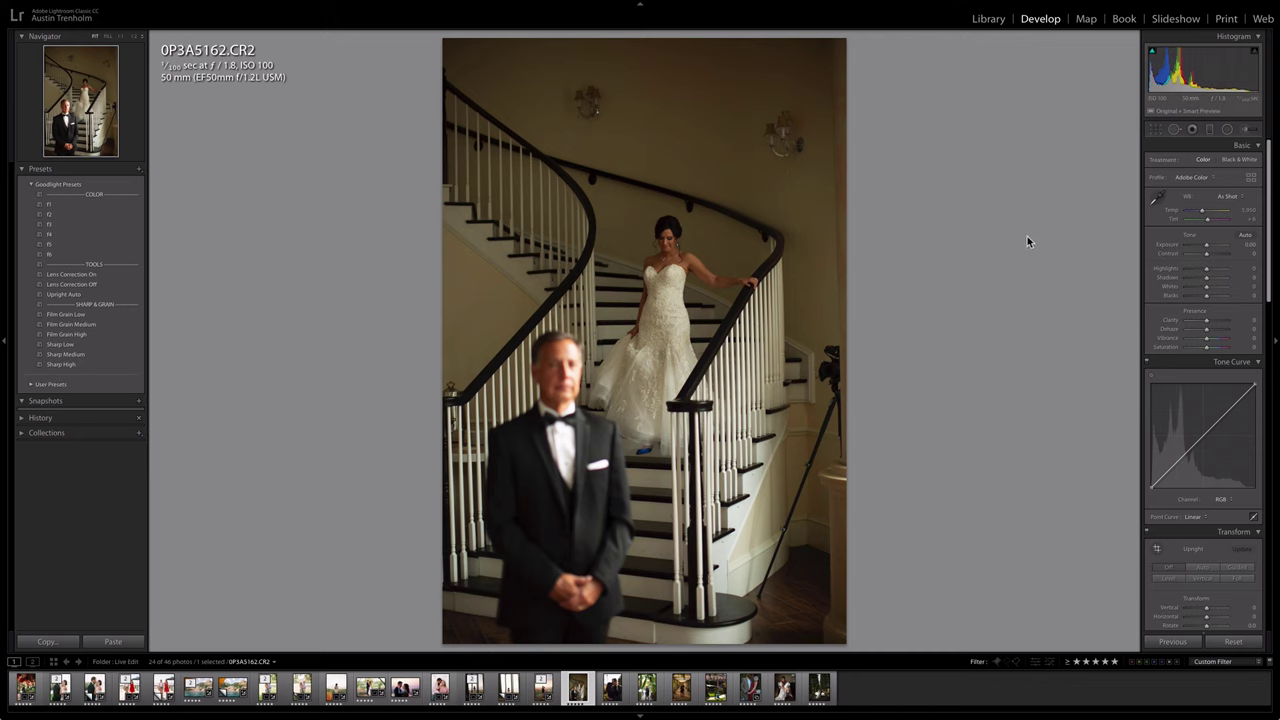
key("r")
key("l")
key("l")
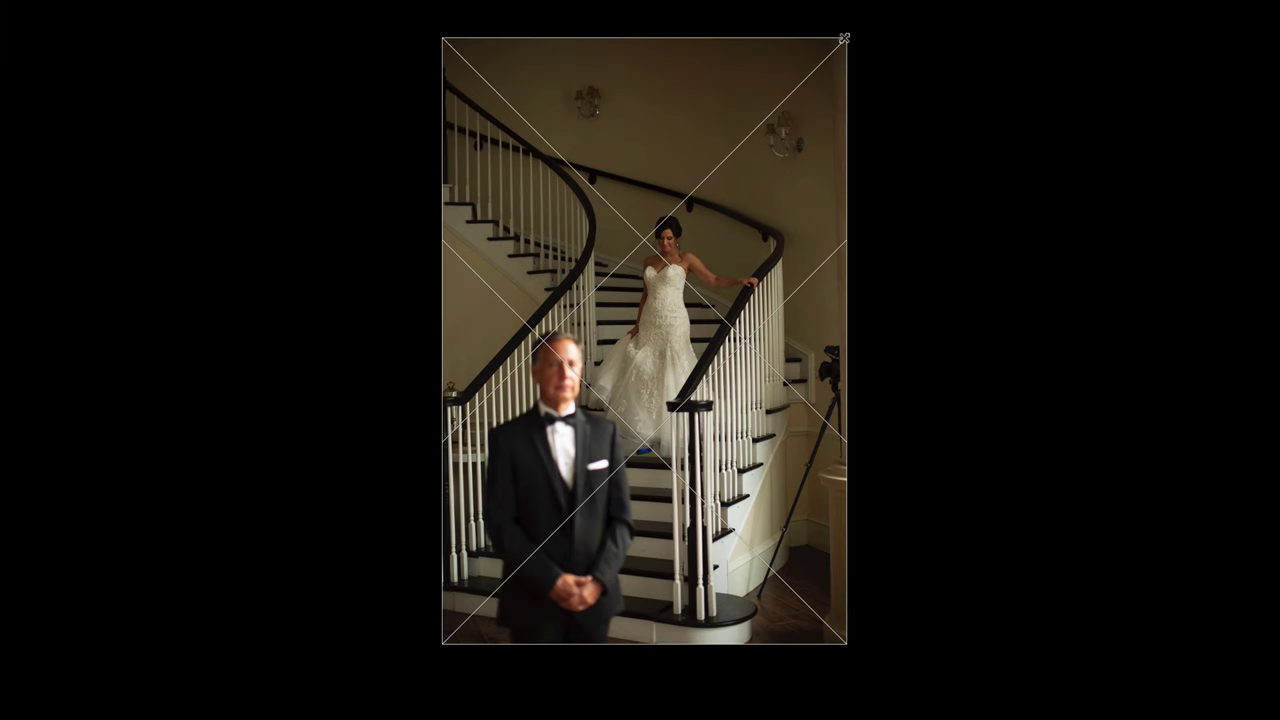
left_click_drag(835, 43, 824, 47)
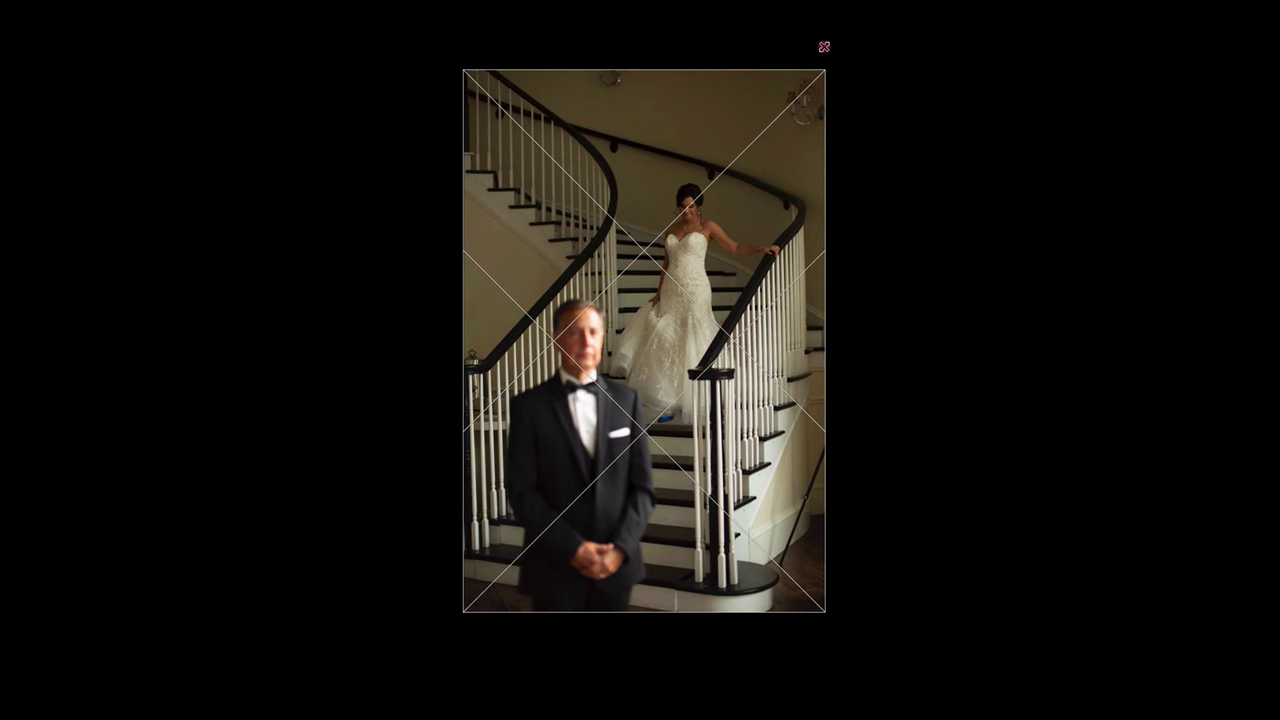
key("Return")
key("l")
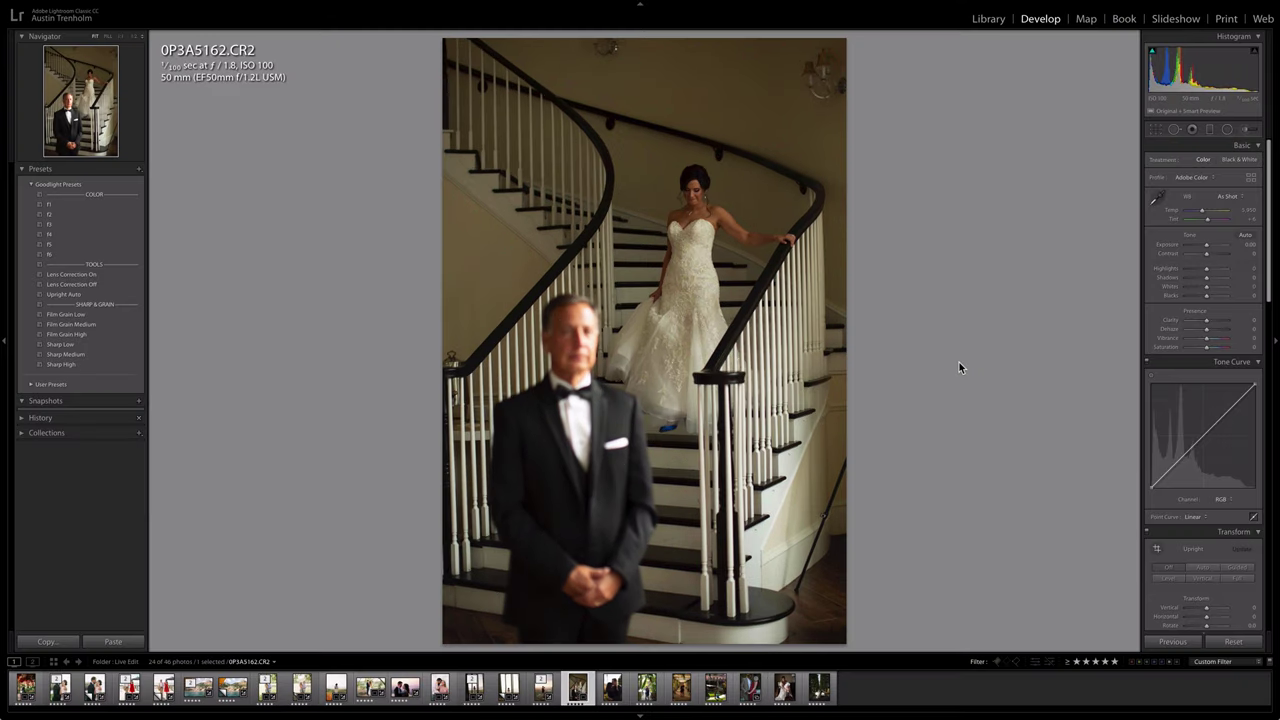
Check the staircase photo's before view, raise its exposure to +0.99 and set the temperature to 5,550
key("backslash")
key("backslash")
key("shift+Up")
key("shift+Up")
key("shift+Up")
key("shift+Down")
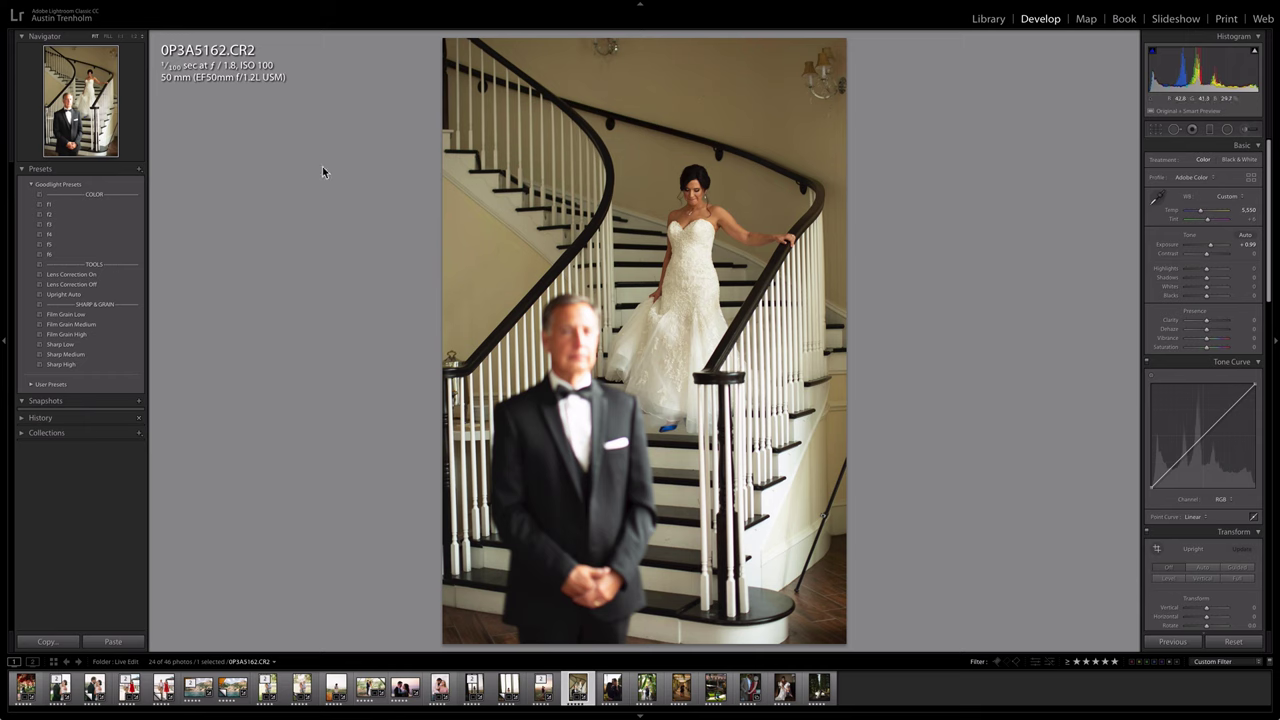
Compare the f4 and f5 presets on the staircase photo, keep f5, and finish with exposure +1.19, tint +11 and Film Grain Low
left_click(74, 234)
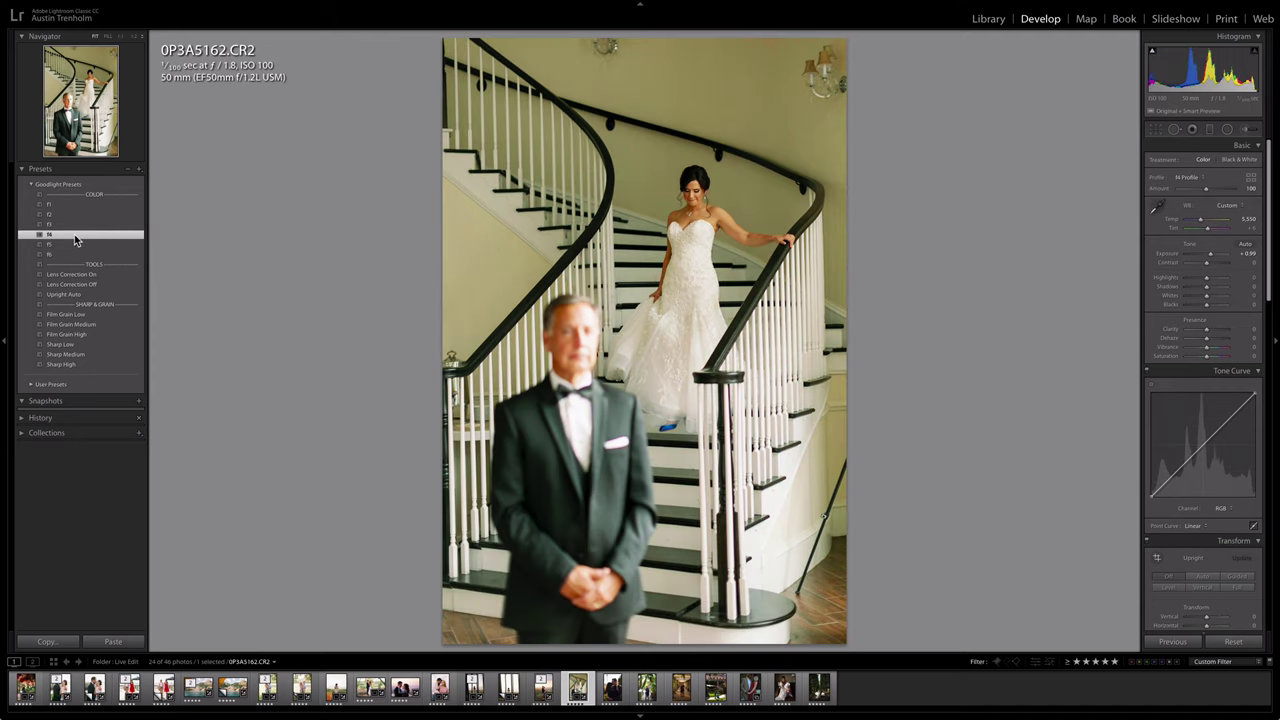
left_click(74, 245)
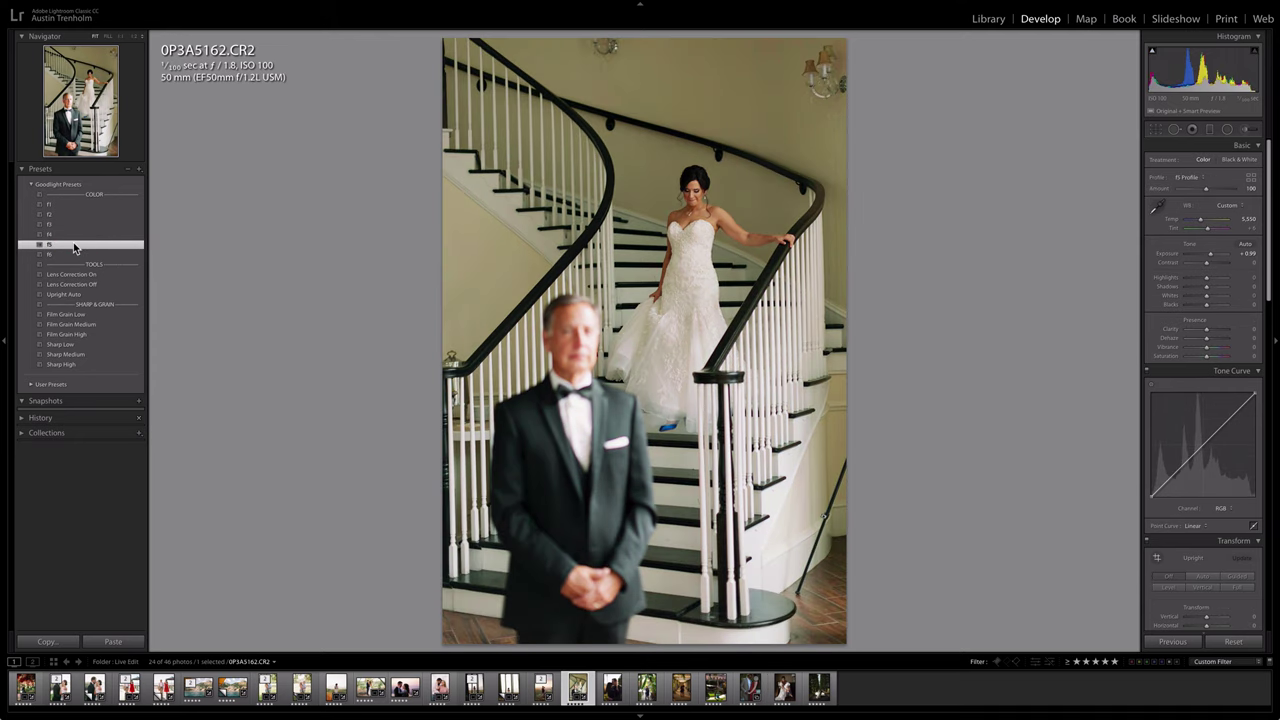
left_click_drag(1206, 256, 1211, 259)
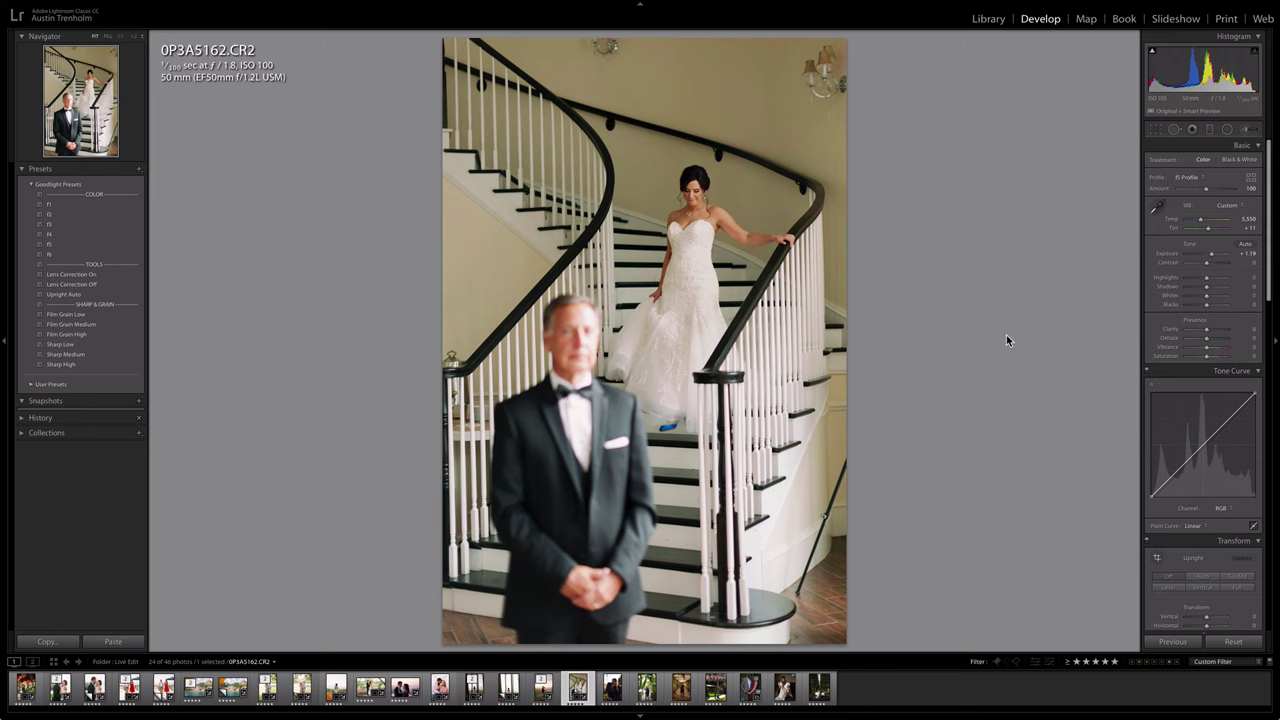
left_click(82, 314)
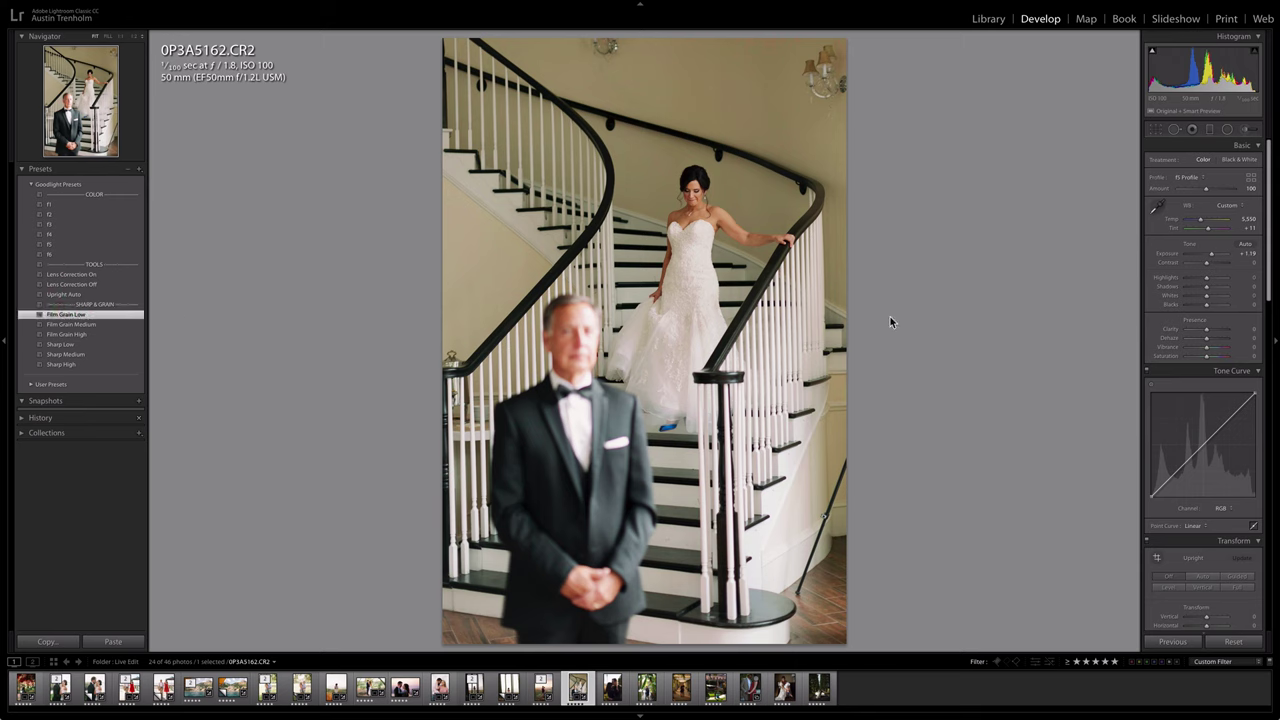
Darken the face and shirt of the man in the tuxedo using an inverted radial filter with exposure -0.49 and highlights -50
left_click(1227, 129)
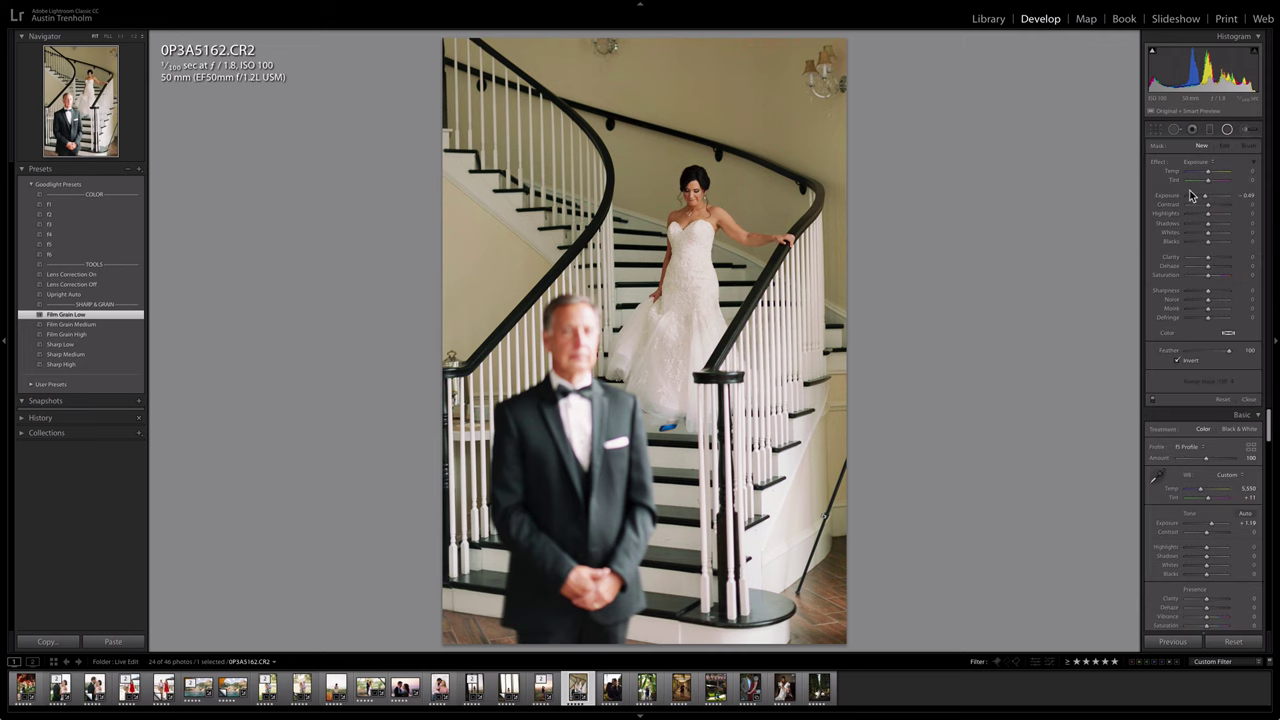
left_click_drag(582, 412, 606, 460)
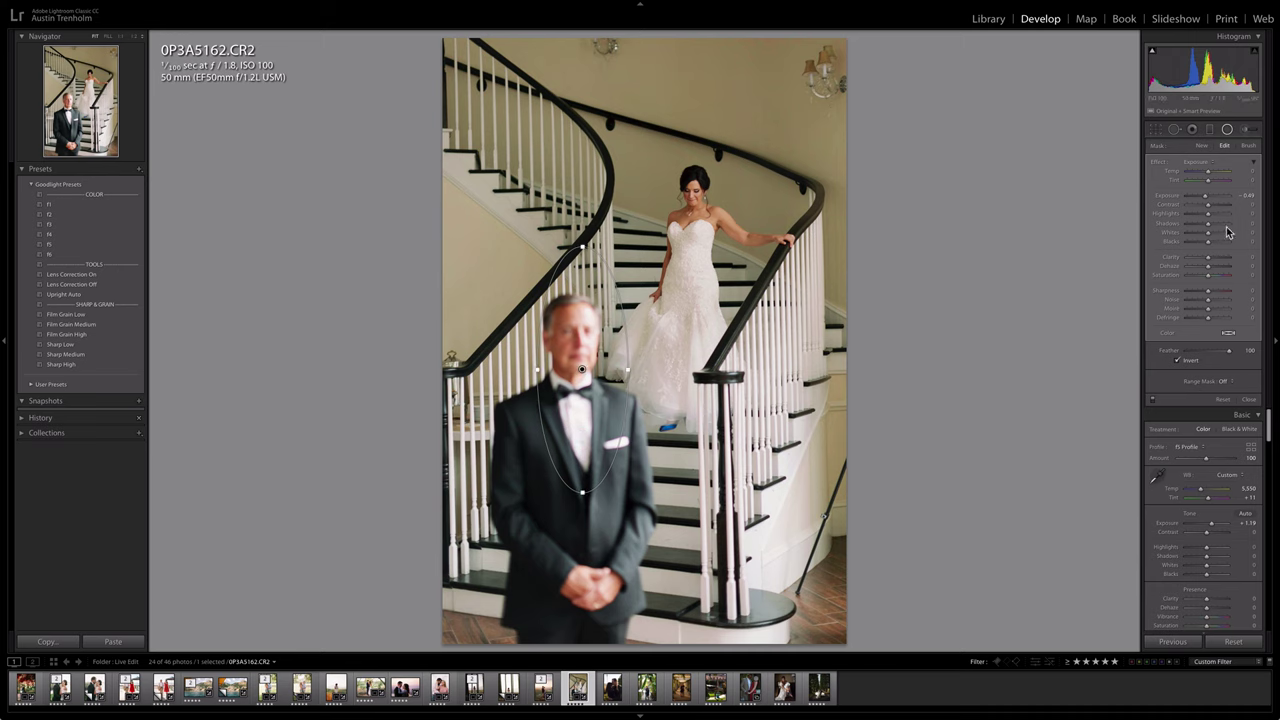
key("shift+Down")
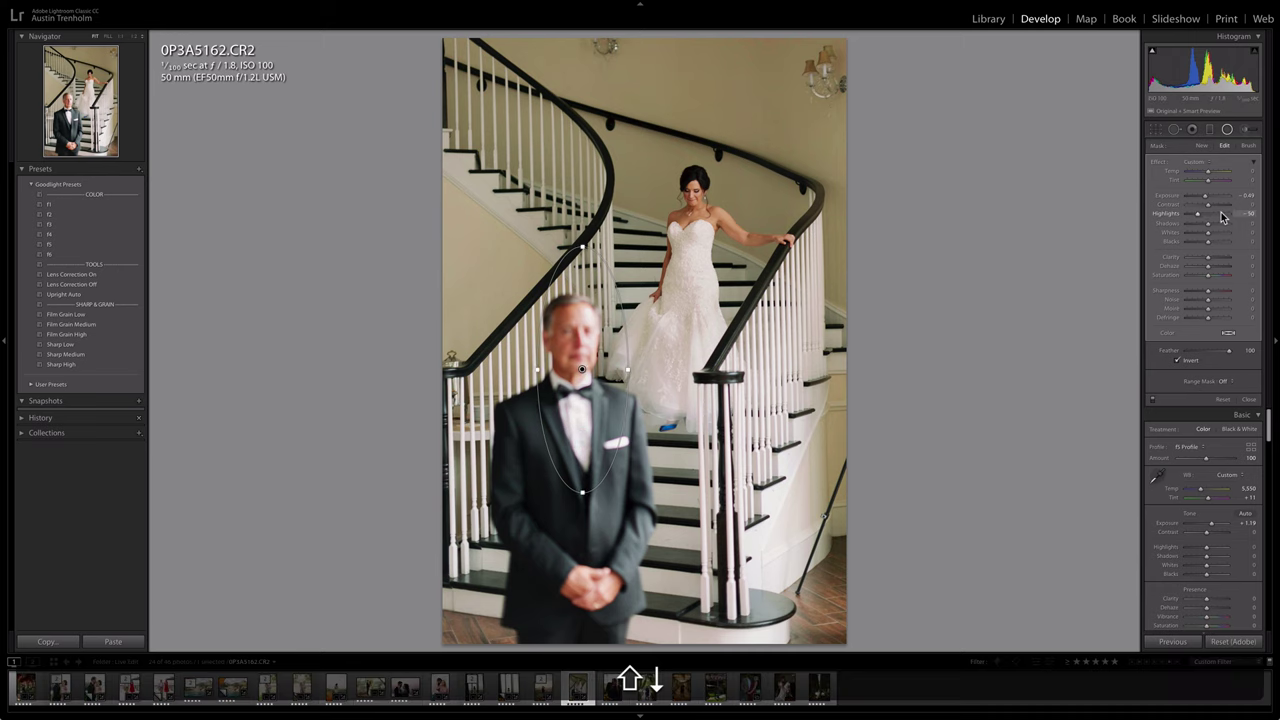
left_click(1227, 129)
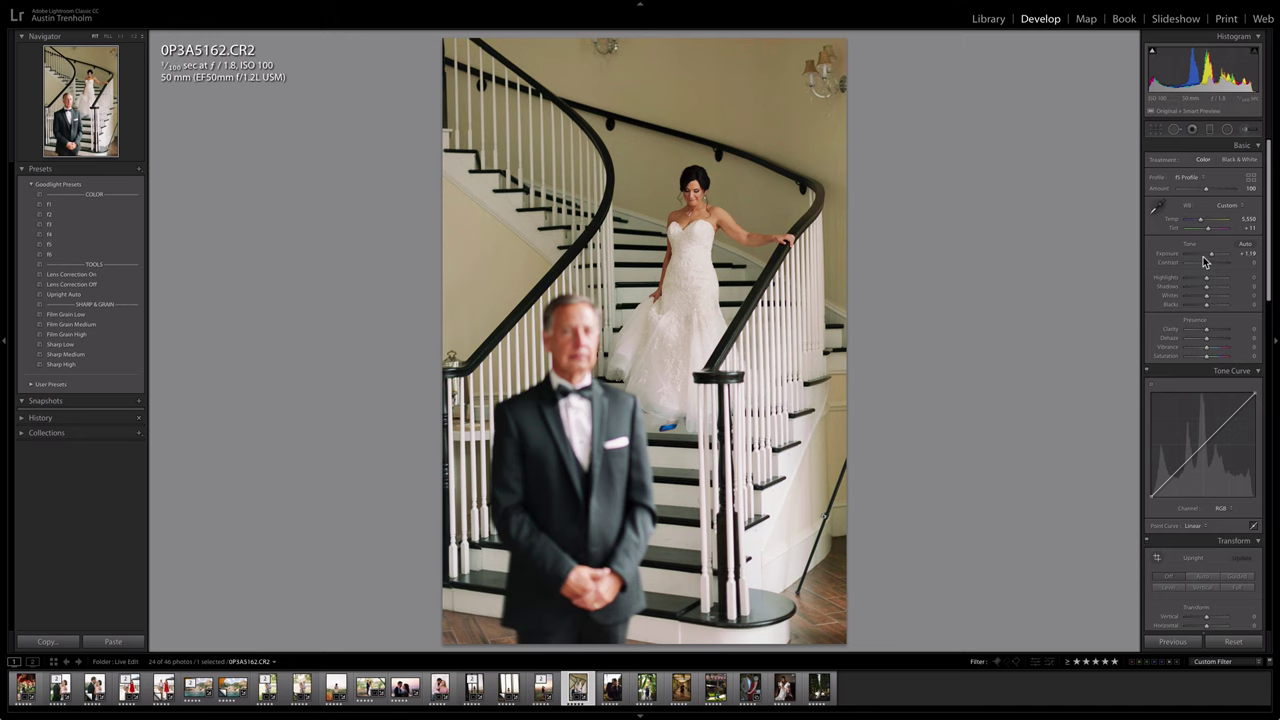
Move on to the backlit couple photo 0P3A1894.CR2 and raise its exposure to +1.32
key("Right")
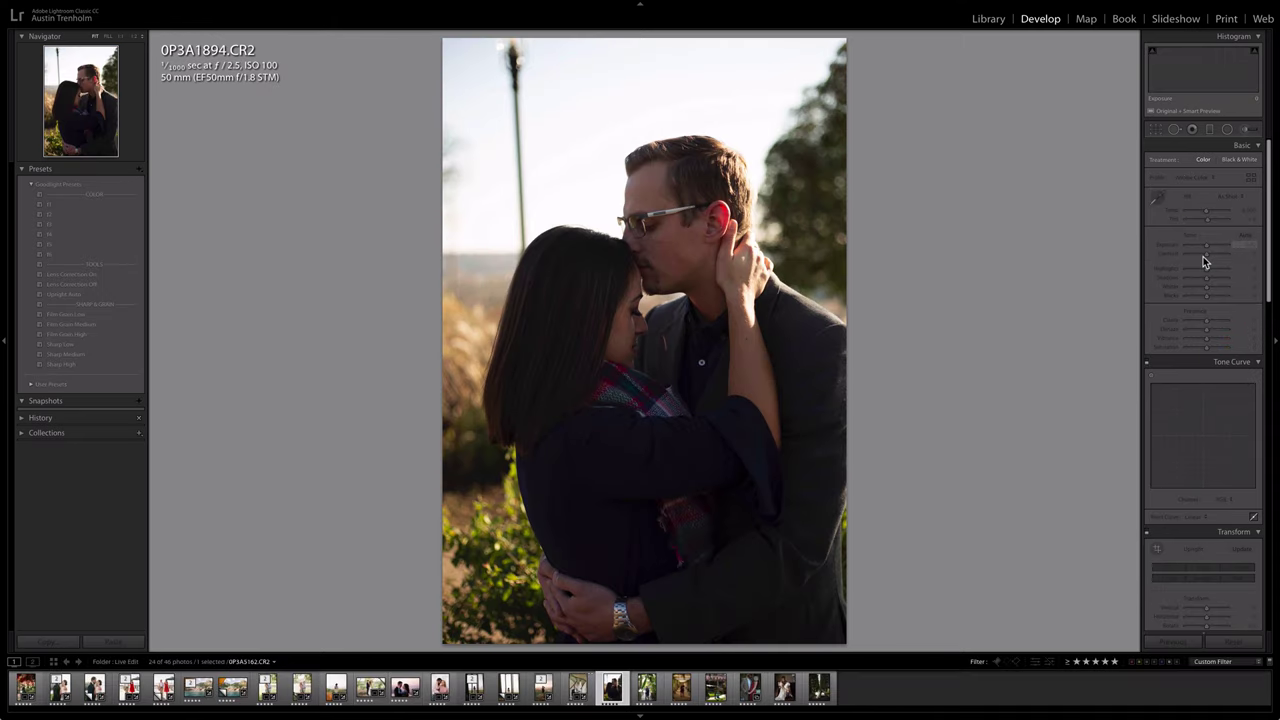
key("shift")
key("shift+Up")
key("shift+Up")
key("shift+Up")
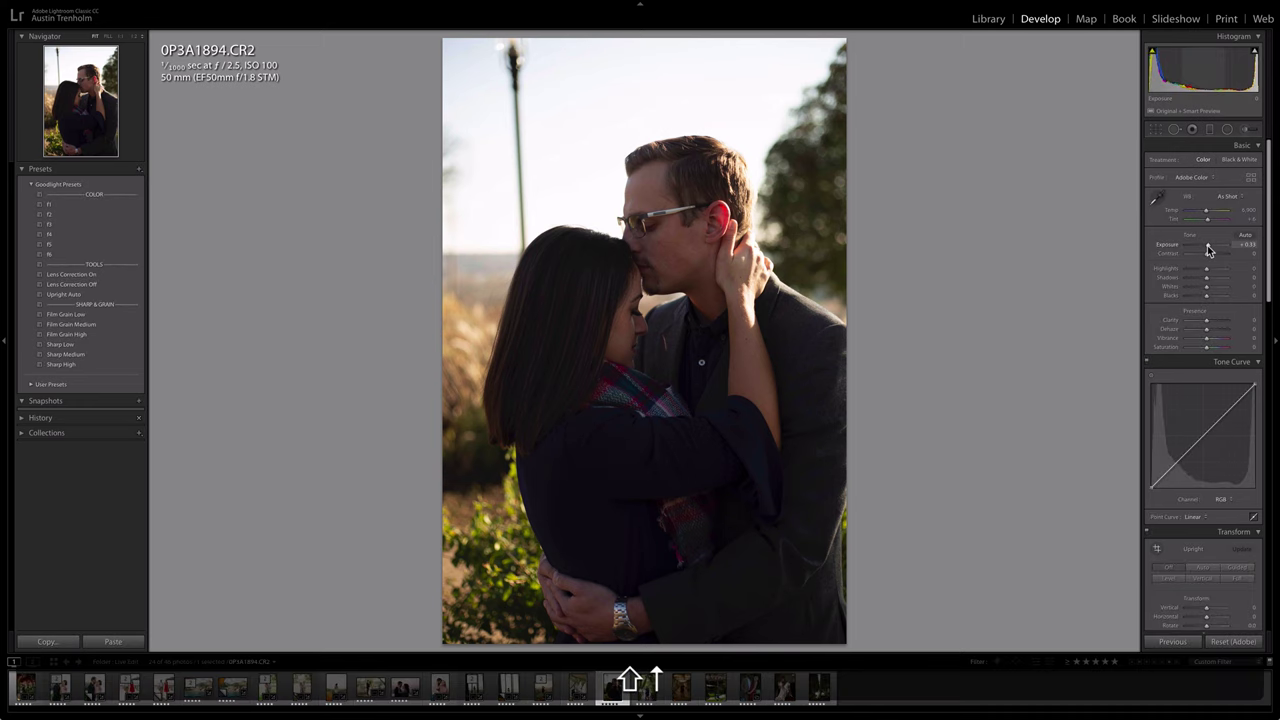
key("shift+Up")
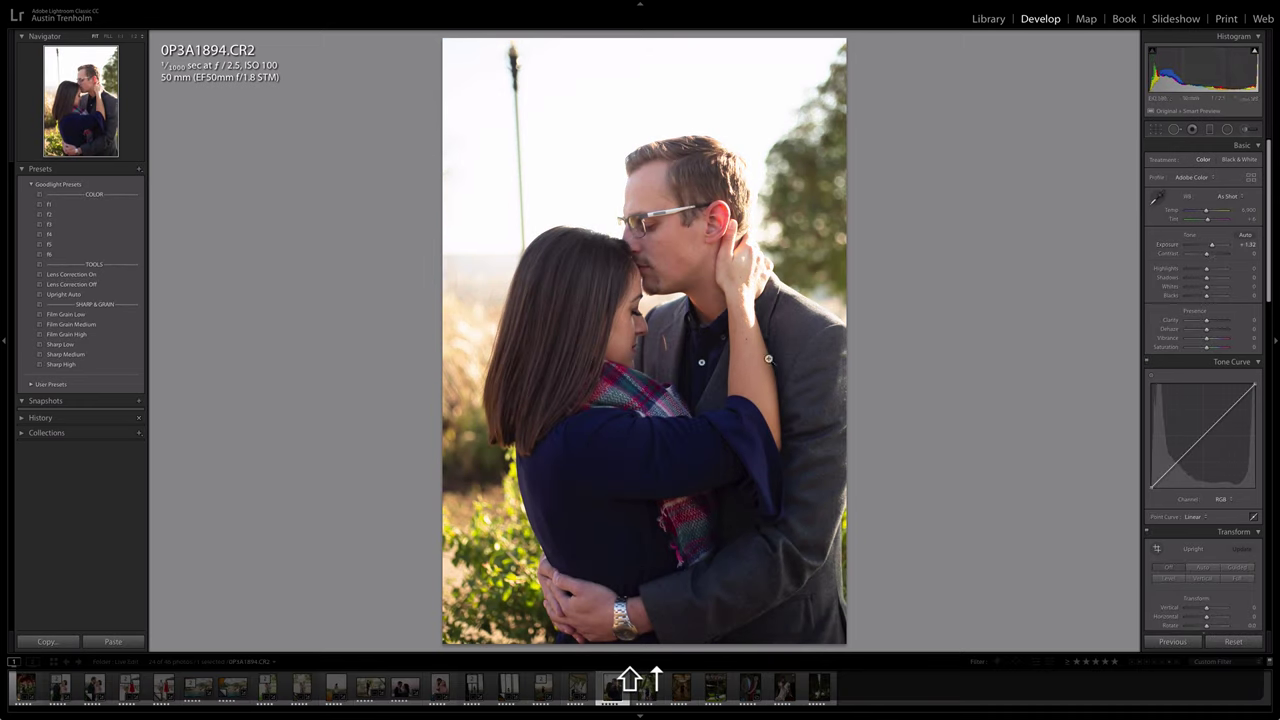
Try the f1 and f4 color presets on 0P3A1894.CR2 and raise its exposure to +1.52
left_click(77, 205)
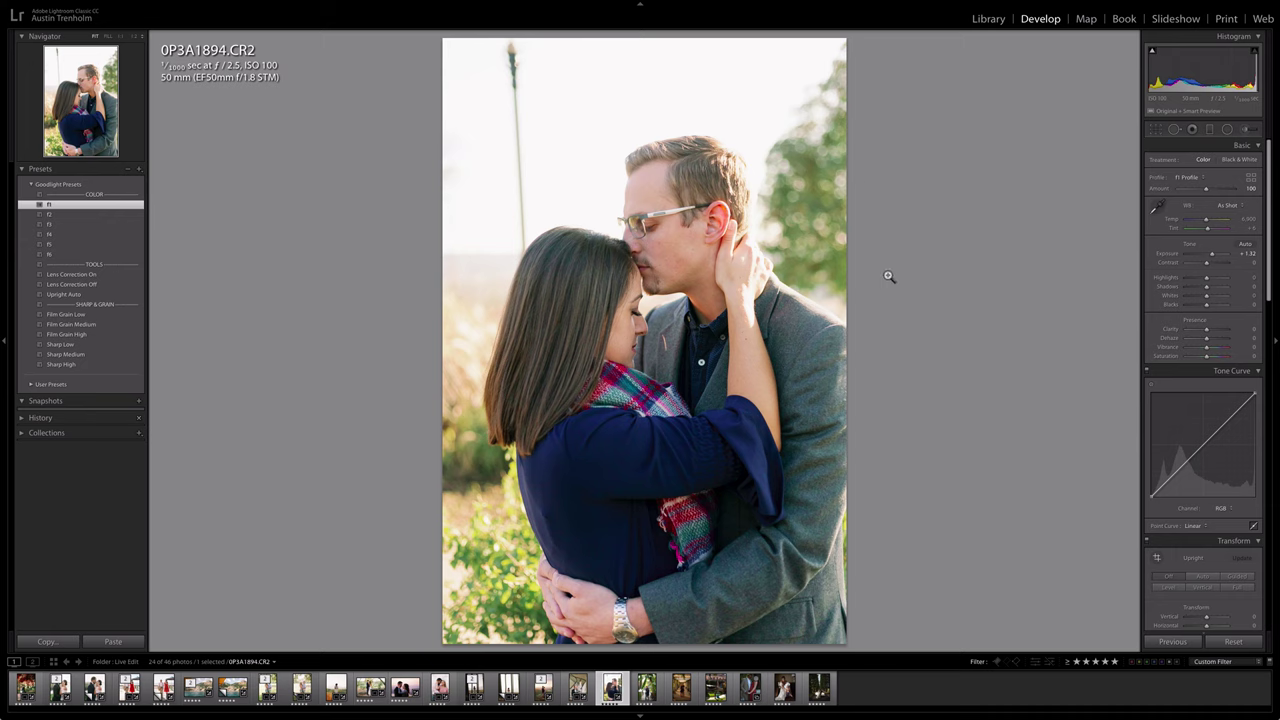
left_click_drag(1209, 256, 1211, 256)
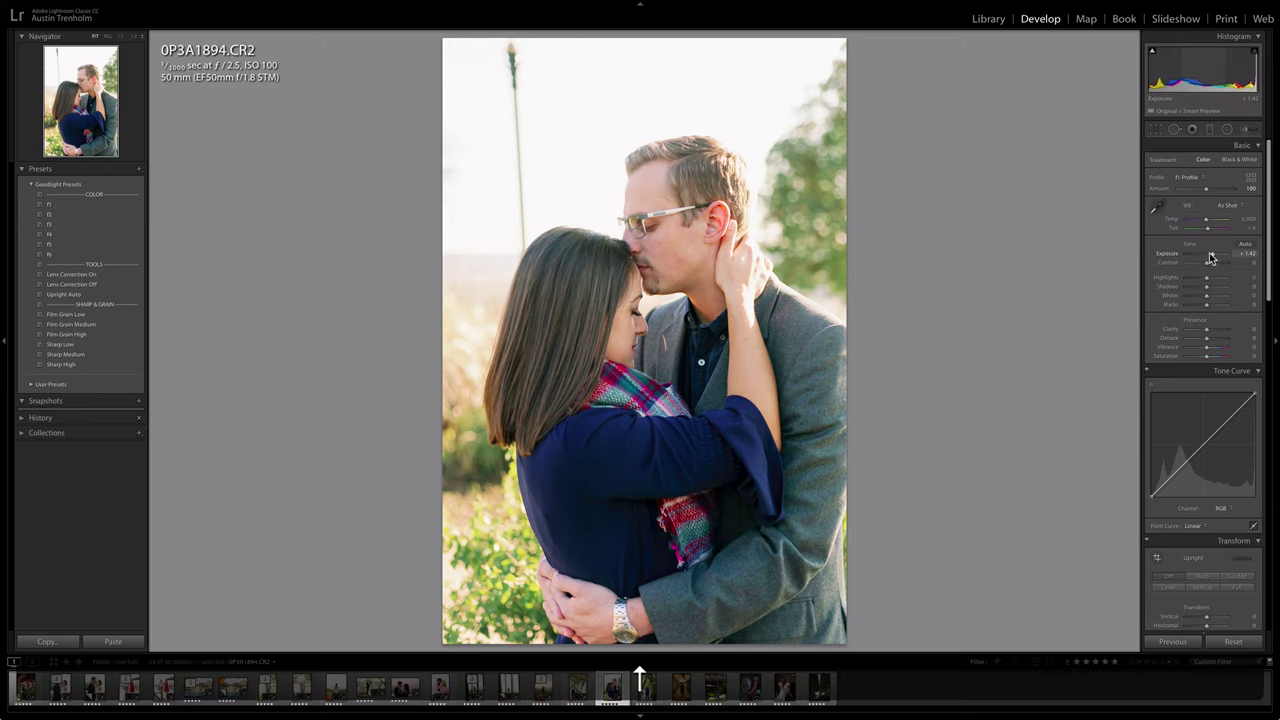
left_click(59, 232)
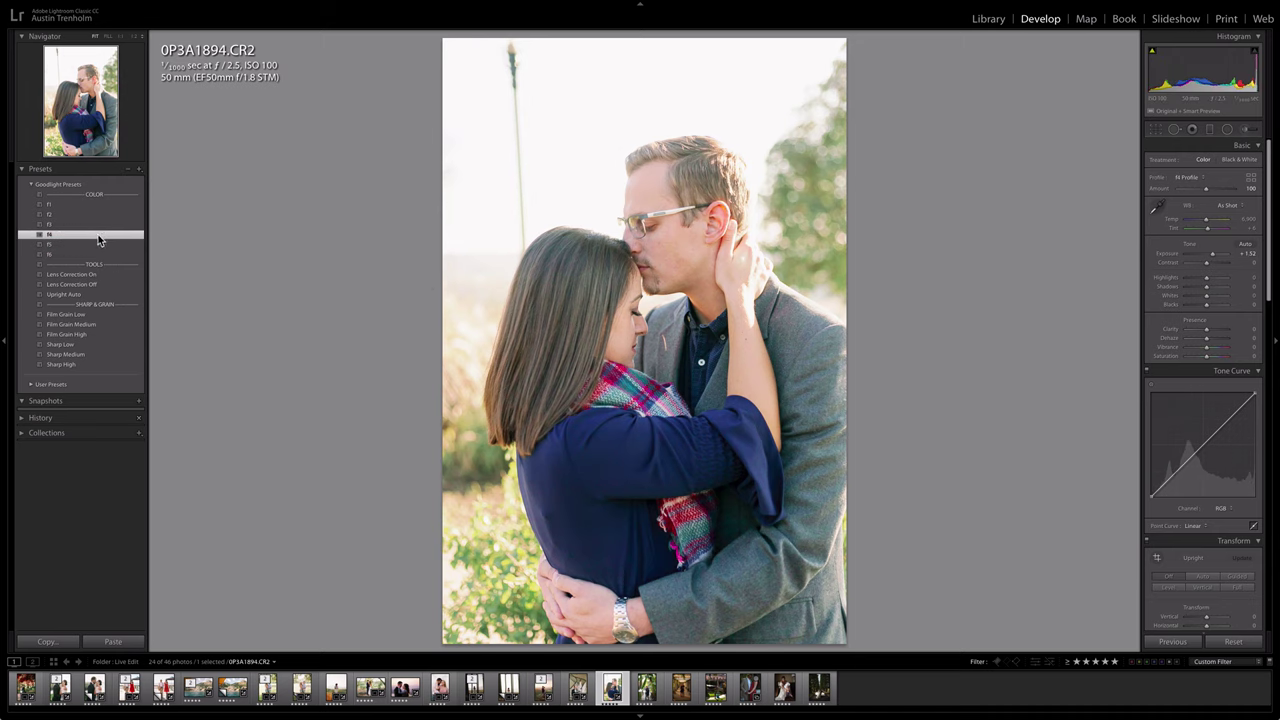
Compare the f3 and f1 color presets on 0P3A1894.CR2, keep f1, and finish with Film Grain Medium
left_click(128, 224)
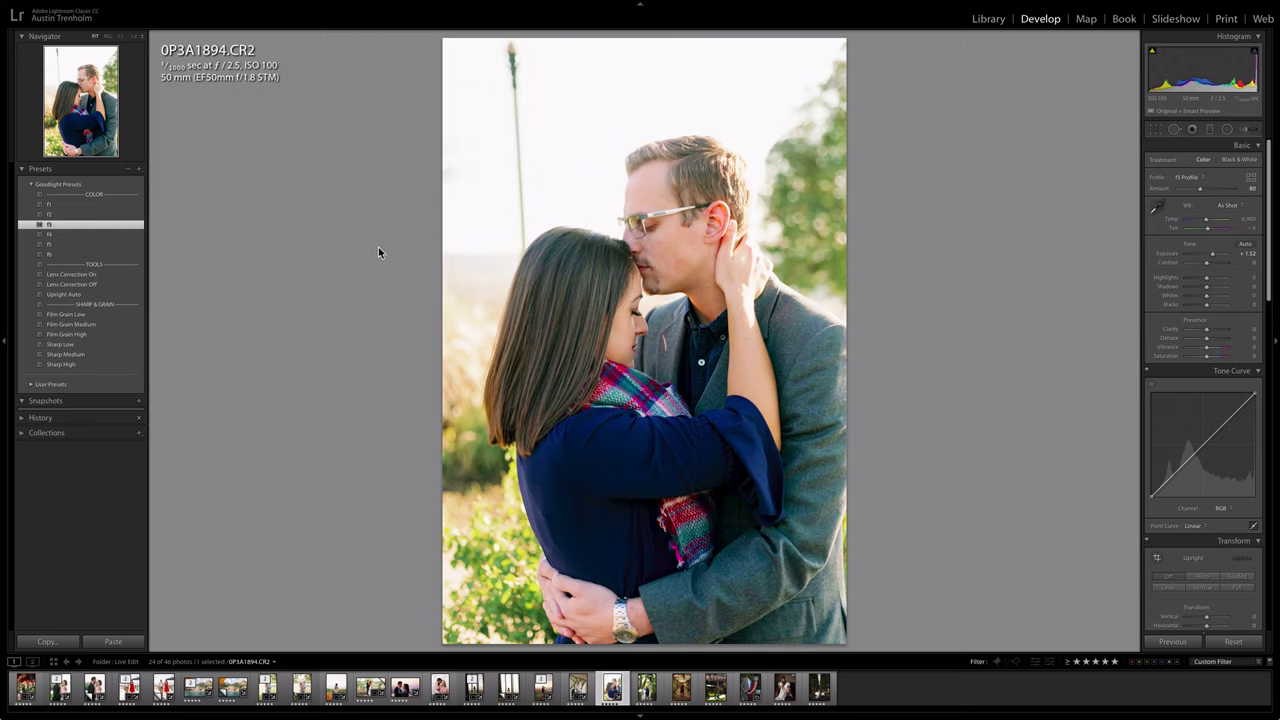
left_click(100, 204)
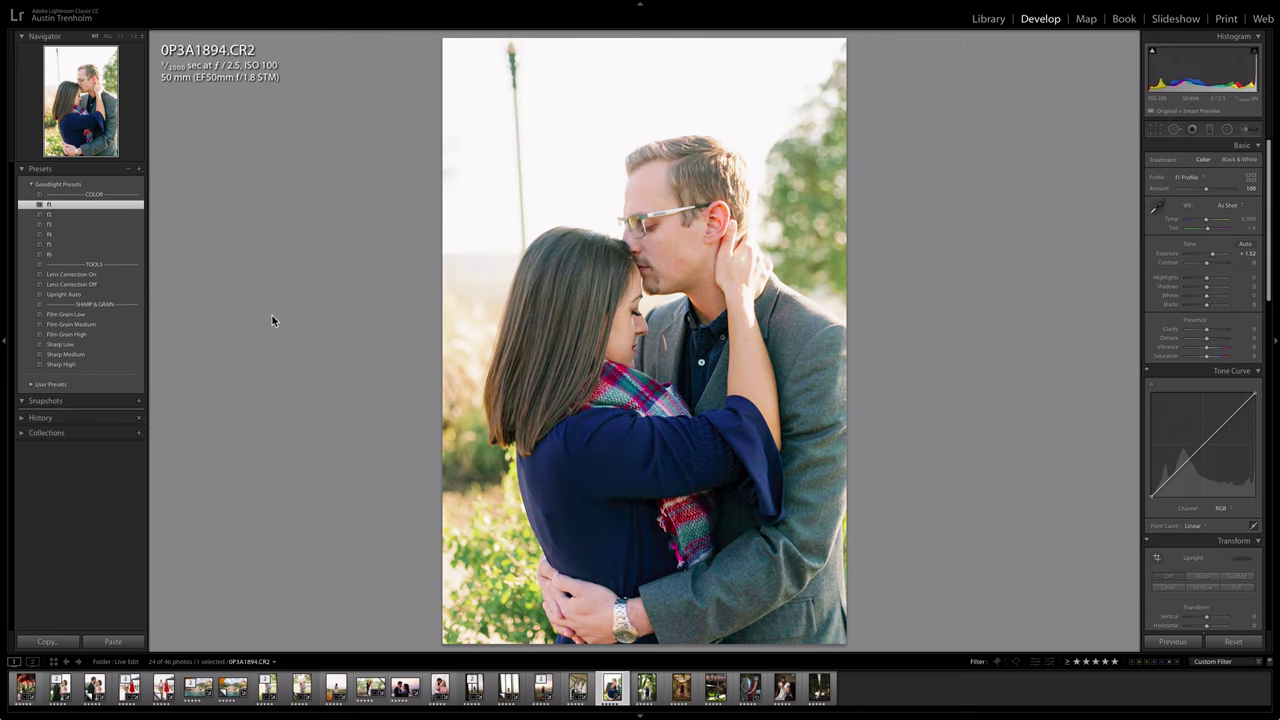
left_click(87, 326)
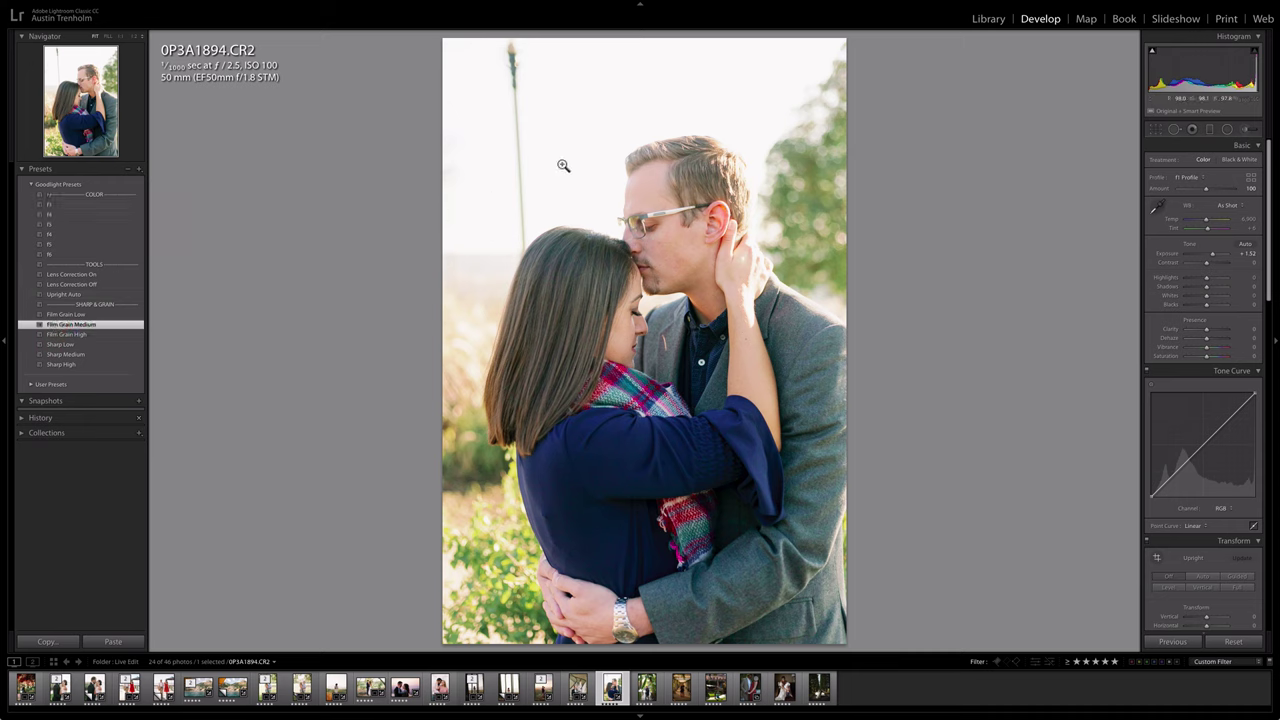
left_click(98, 336)
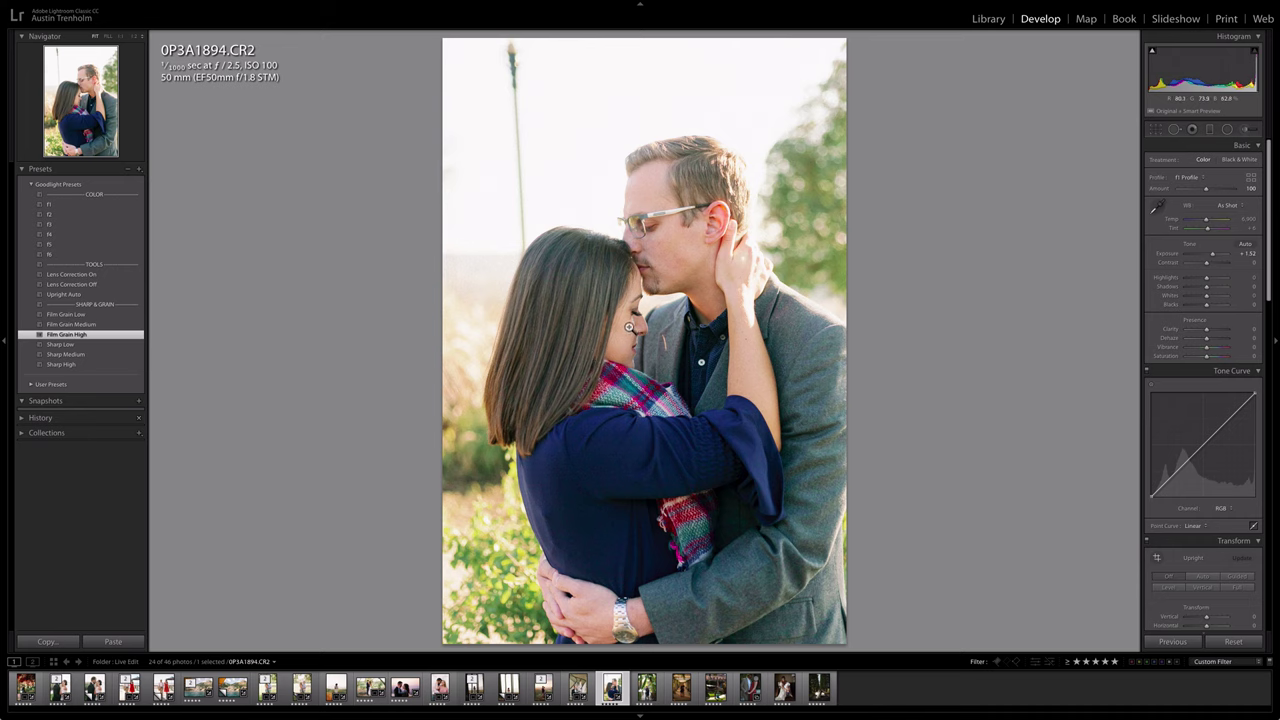
left_click(101, 325)
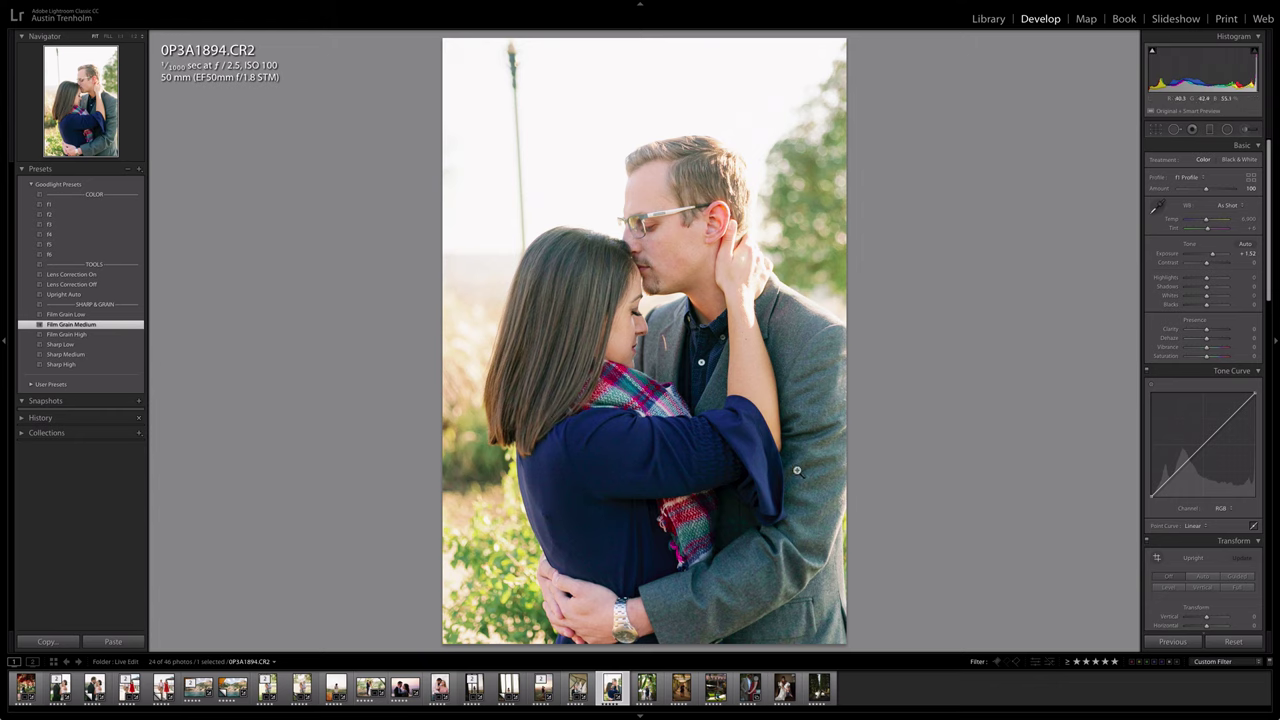
Crop 0P3A1894.CR2 tighter around the kissing couple with the surrounding interface dimmed, then restore the normal lighting
key("r")
key("l")
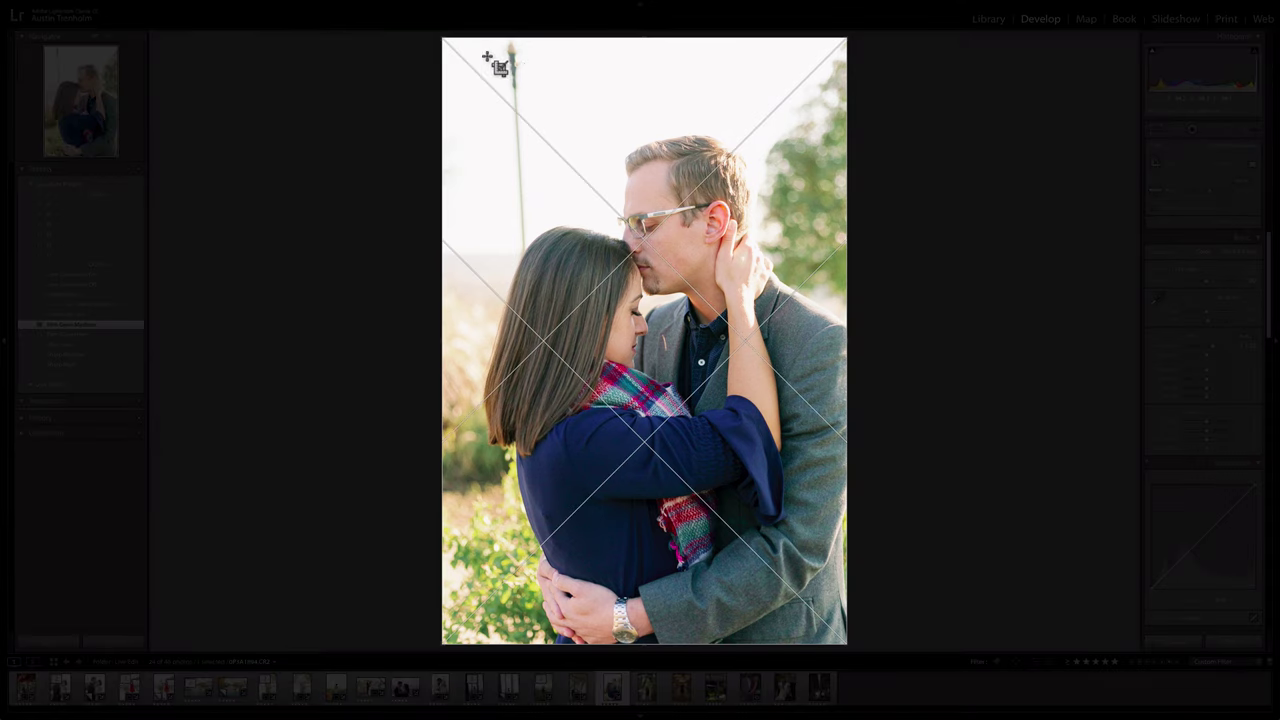
left_click_drag(442, 40, 460, 37)
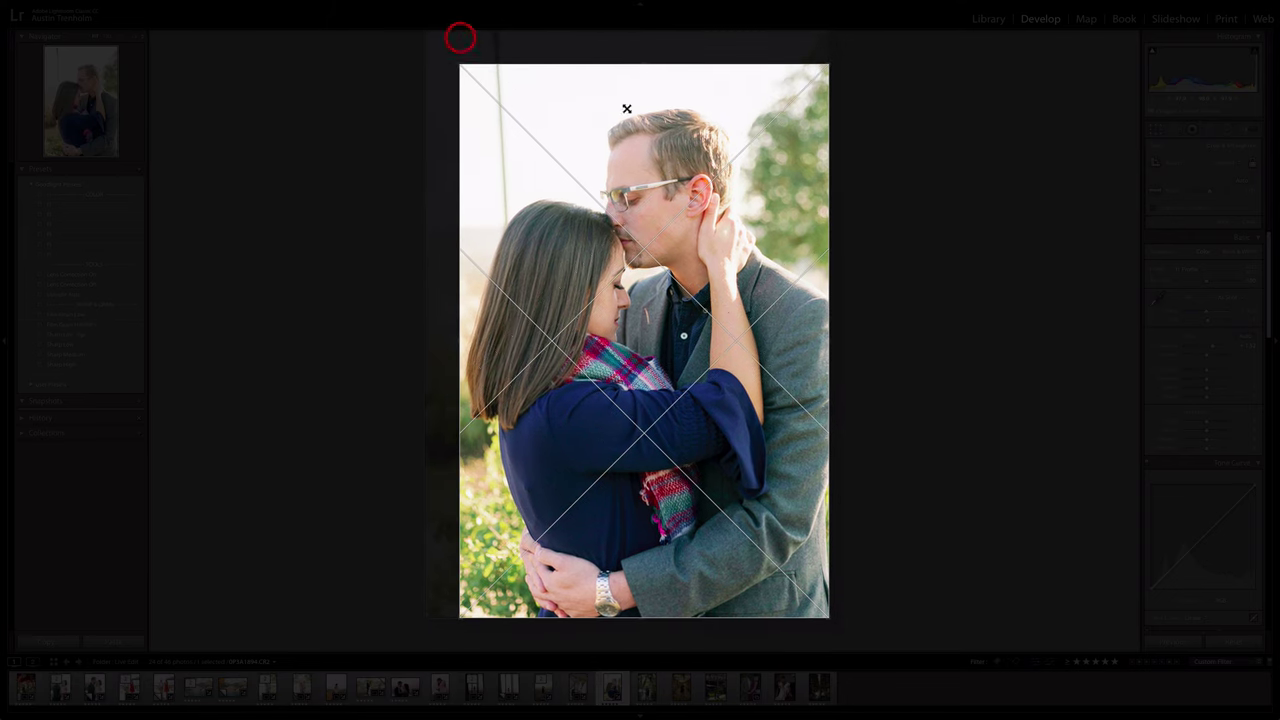
key("Return")
key("l")
key("l")
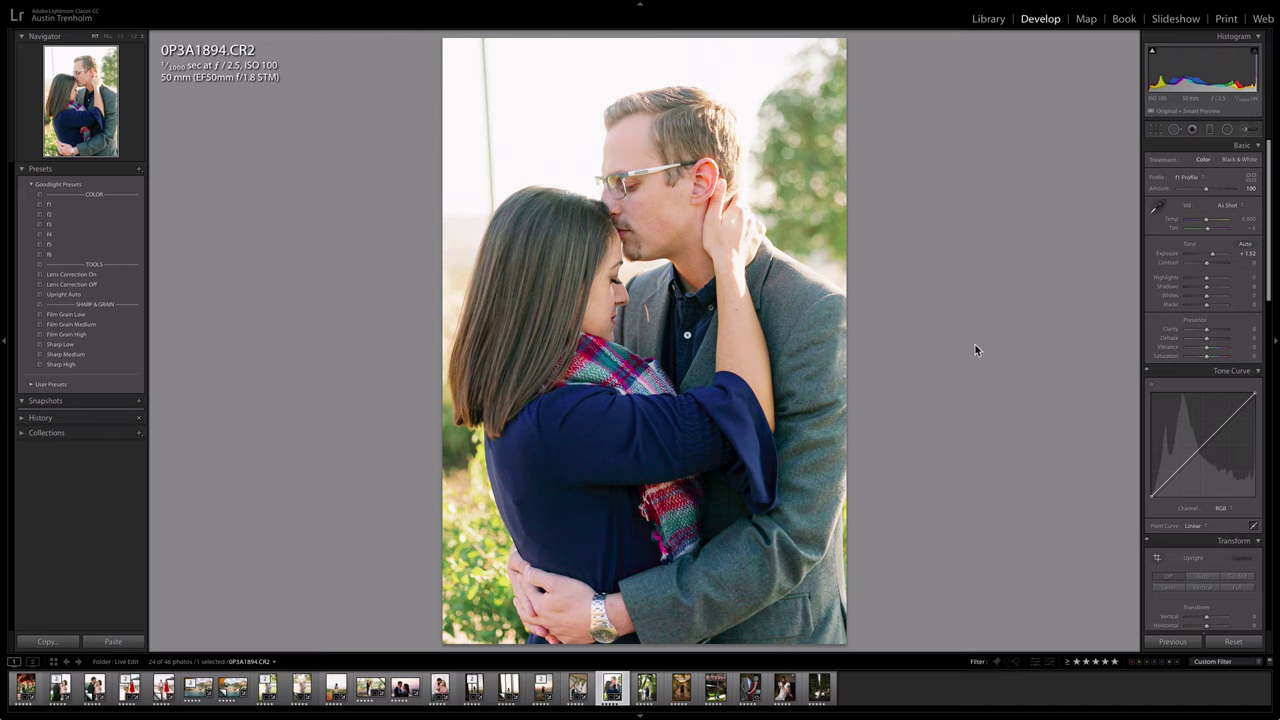
Move on to the banana-leaf photo 0P3A1977.CR2, apply the f1 preset, and set exposure +0.56 and tint +16
key("Right")
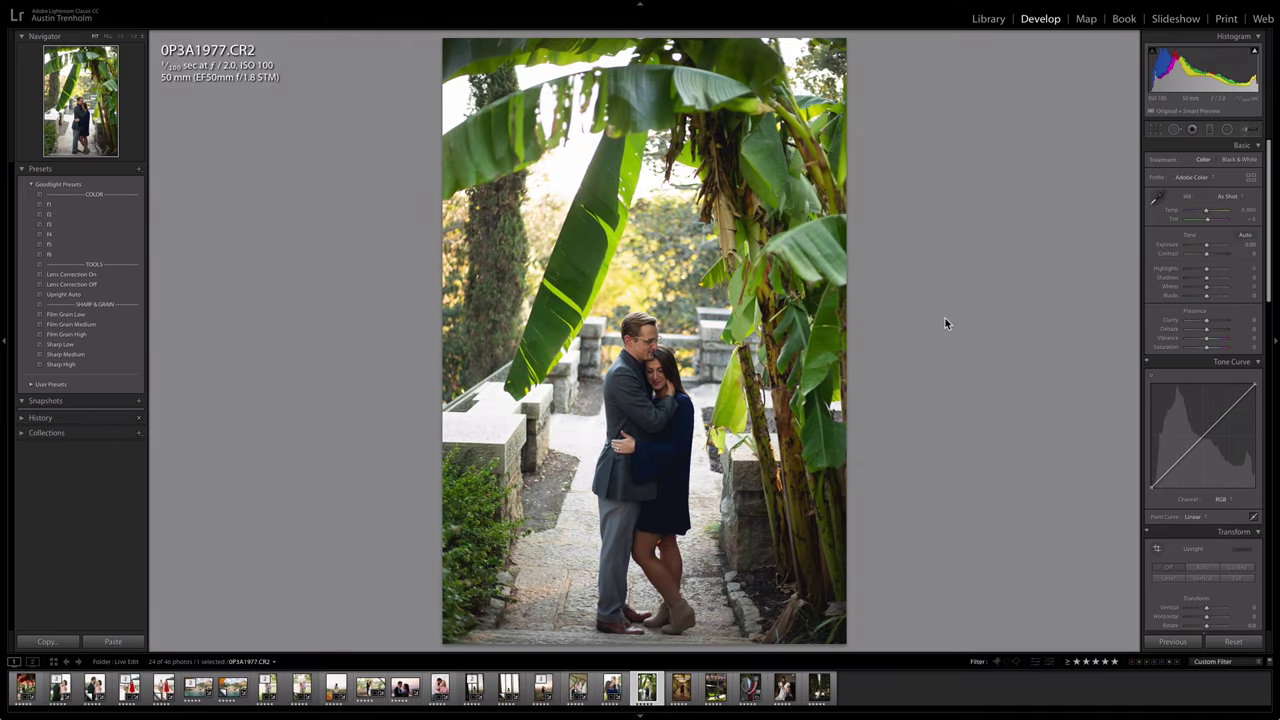
key("Left")
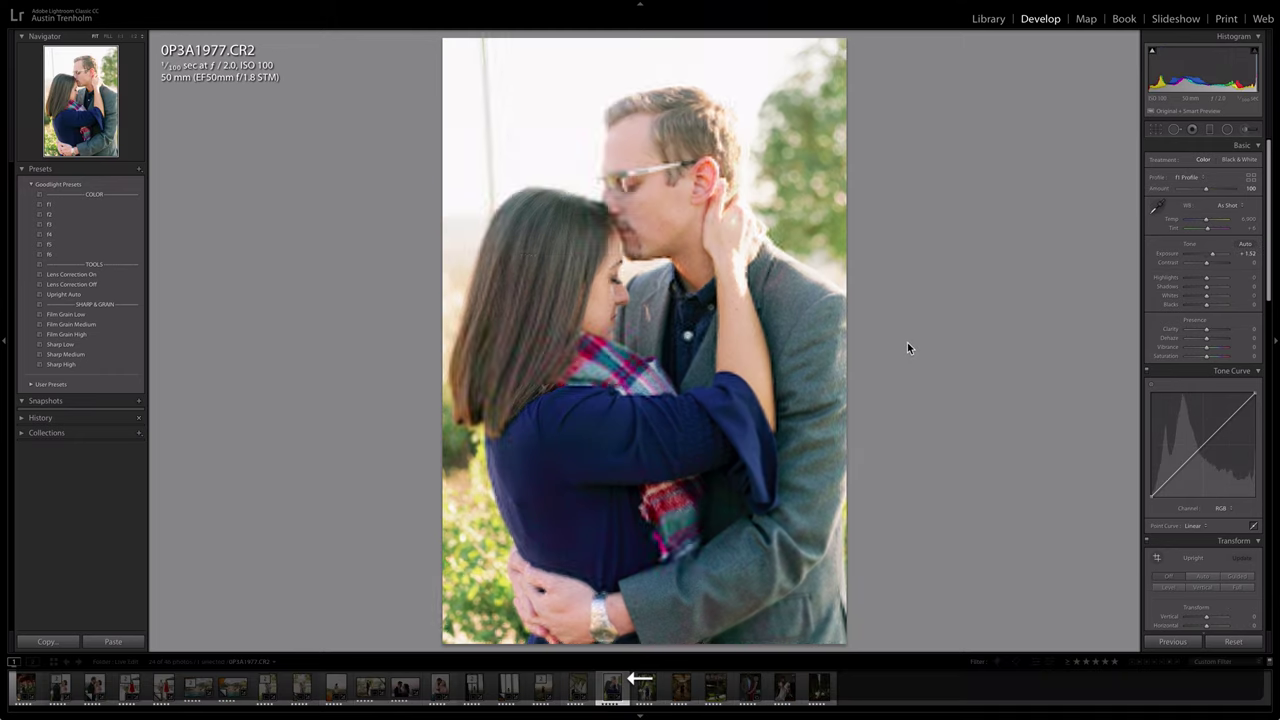
key("Left")
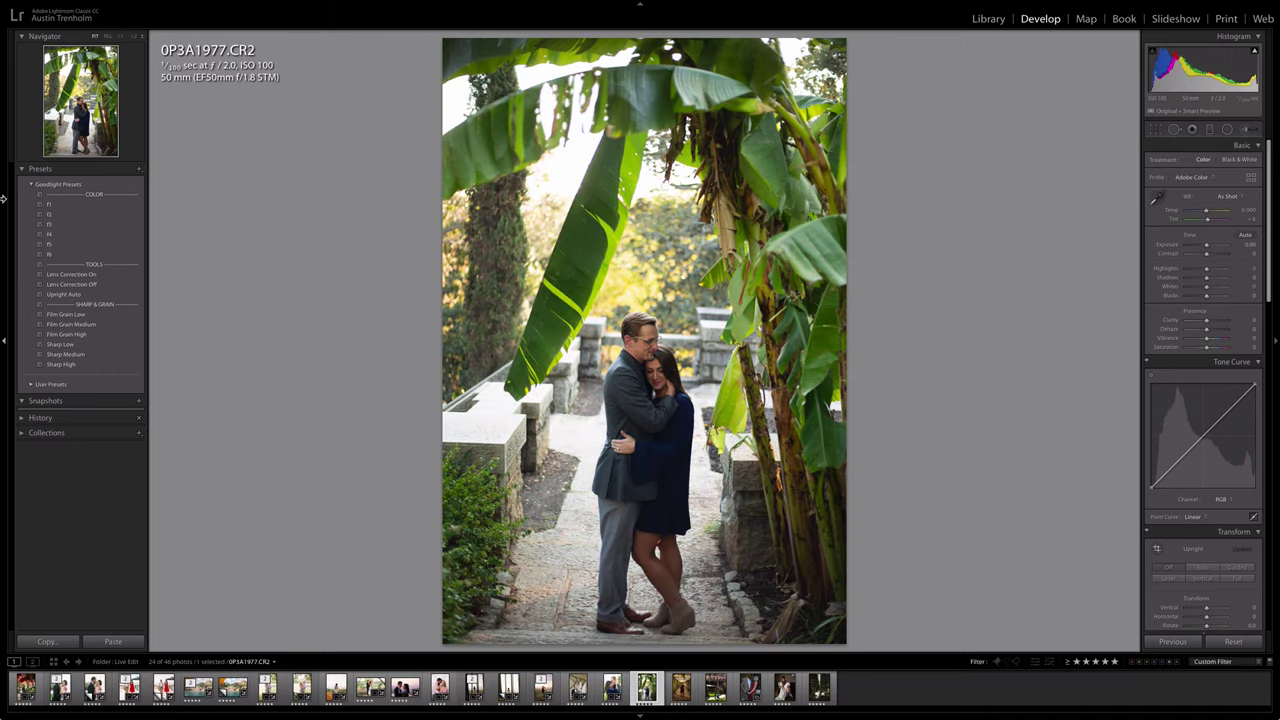
left_click(45, 204)
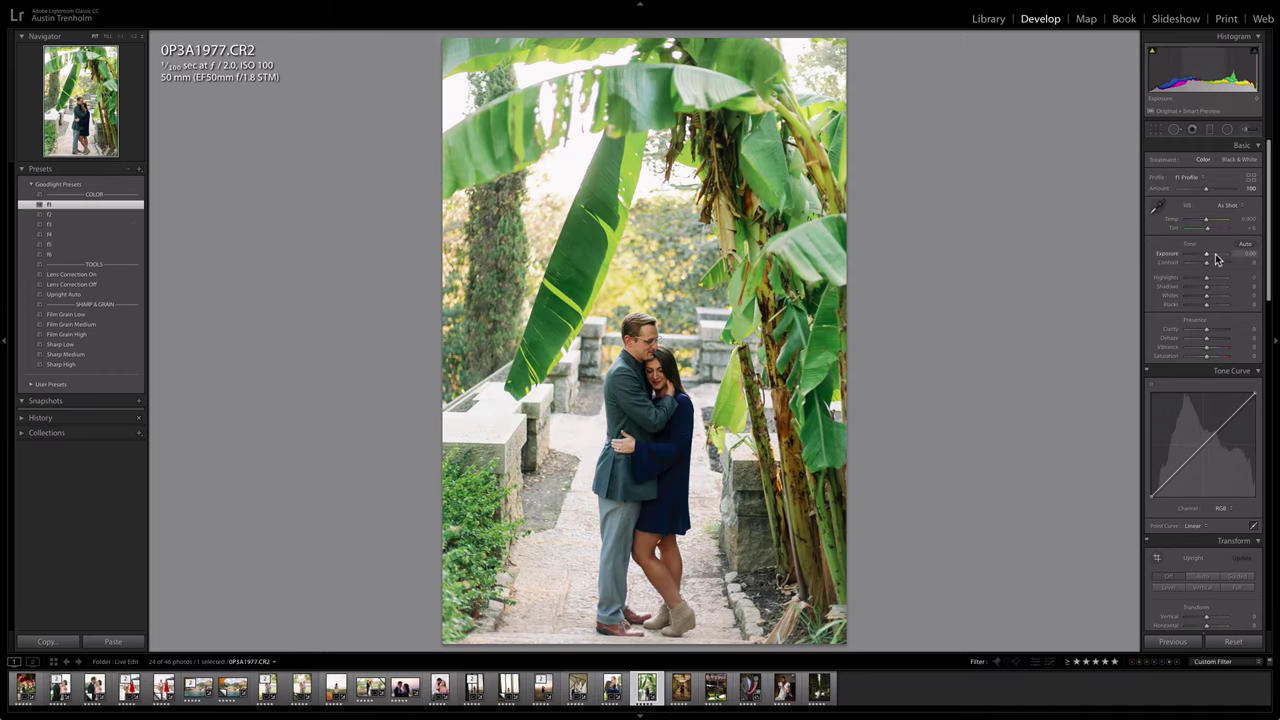
key("shift+Up")
key("shift+Up")
key("shift+Down")
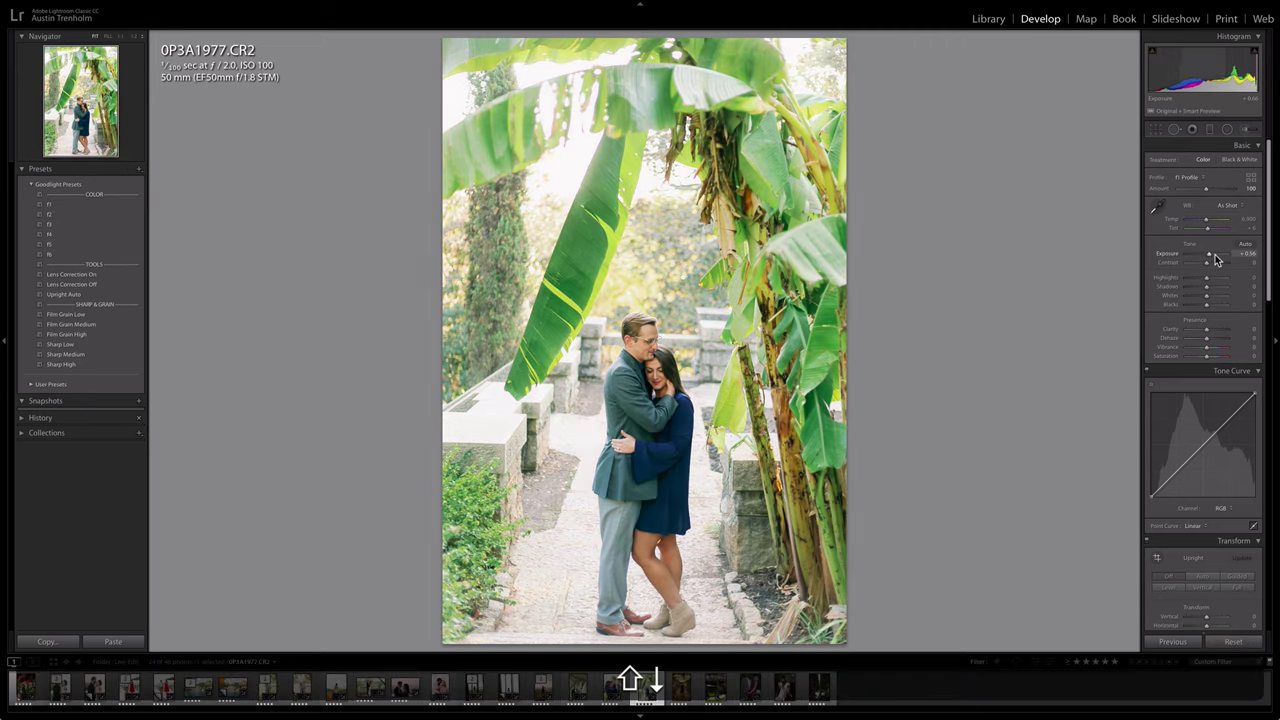
key("Right")
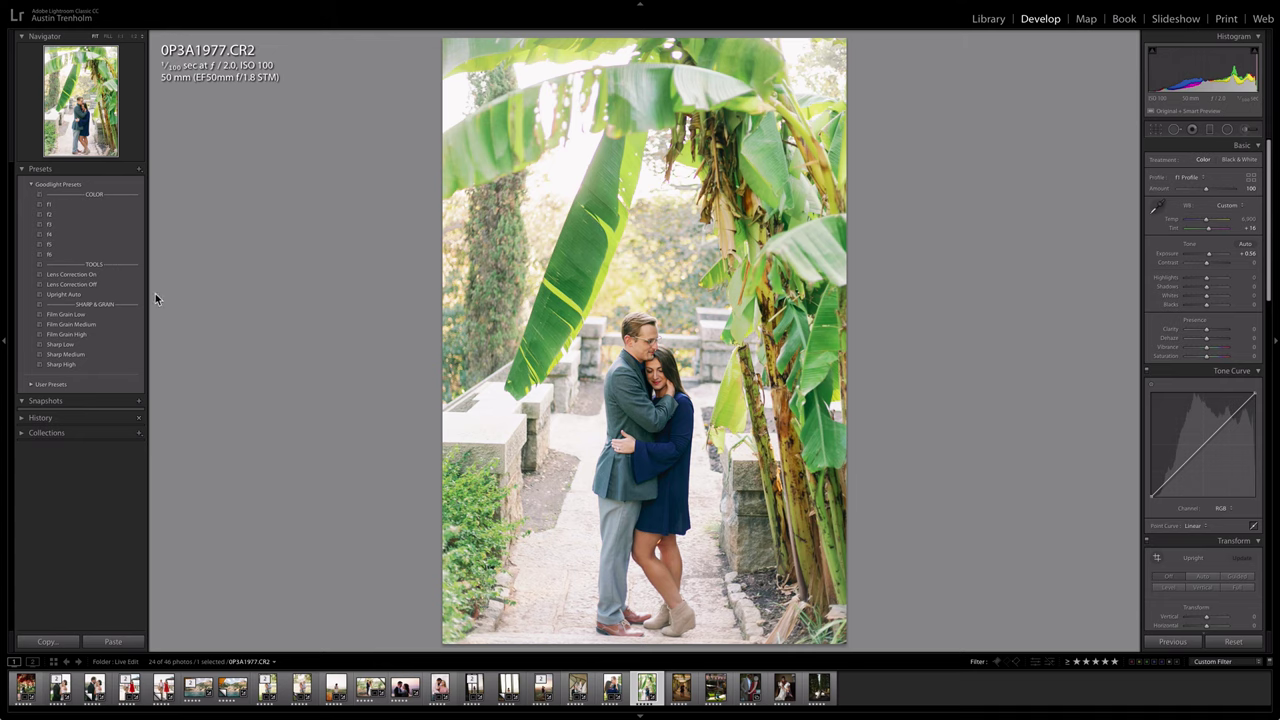
Turn lens correction off on 0P3A1977.CR2 and slightly straighten and crop the photo
left_click(95, 285)
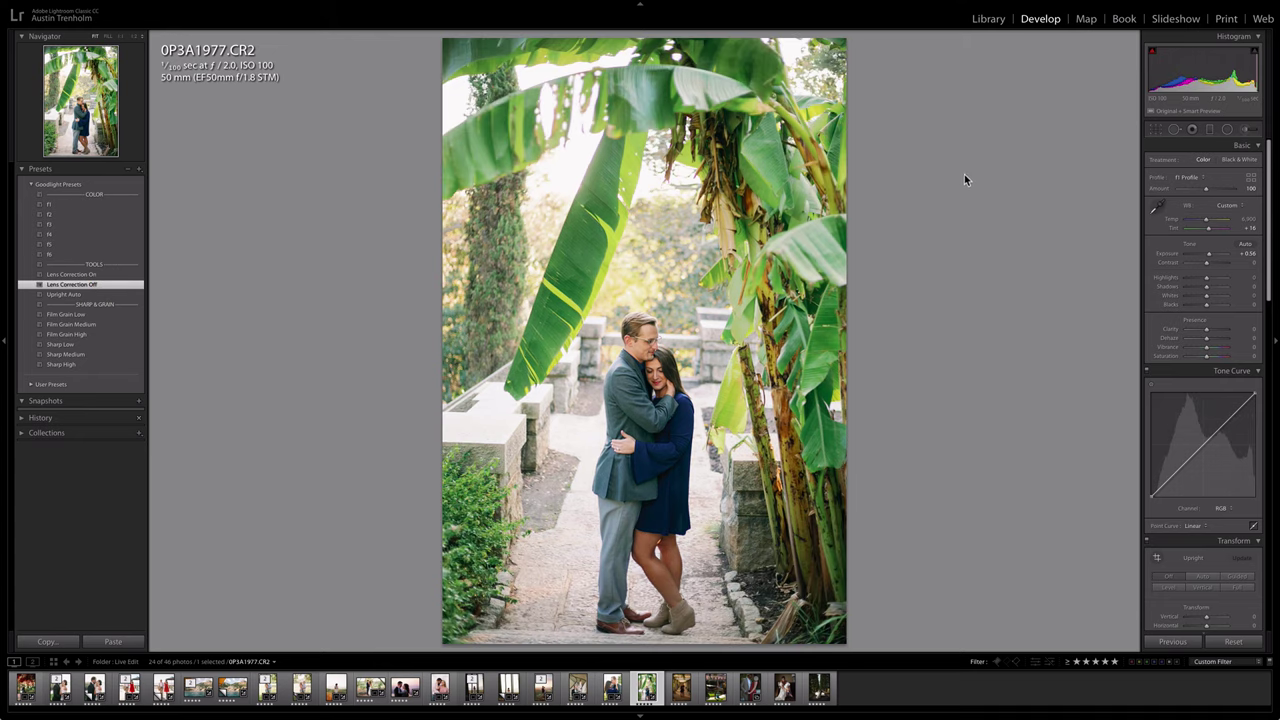
key("r")
double_click(691, 251)
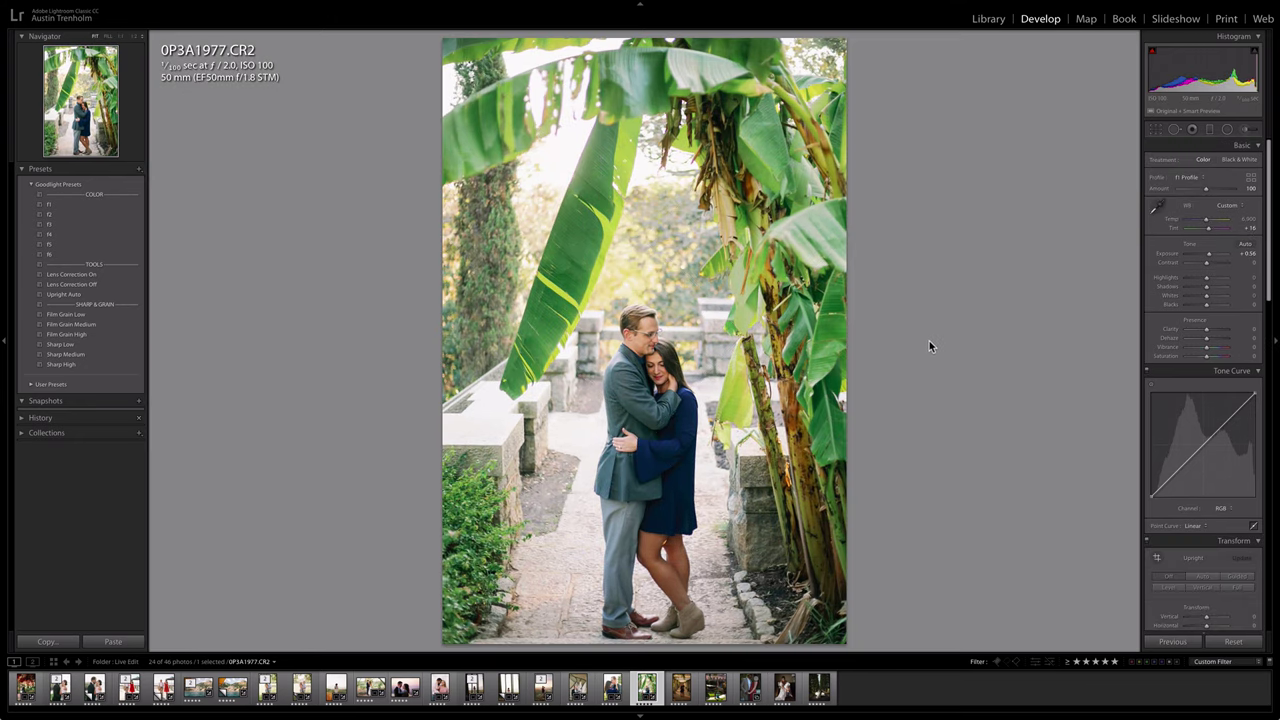
Move on to the pergola couple photo 0P3A2156.CR2 and set its exposure to +1.52 and temperature to 5,300
key("Right")
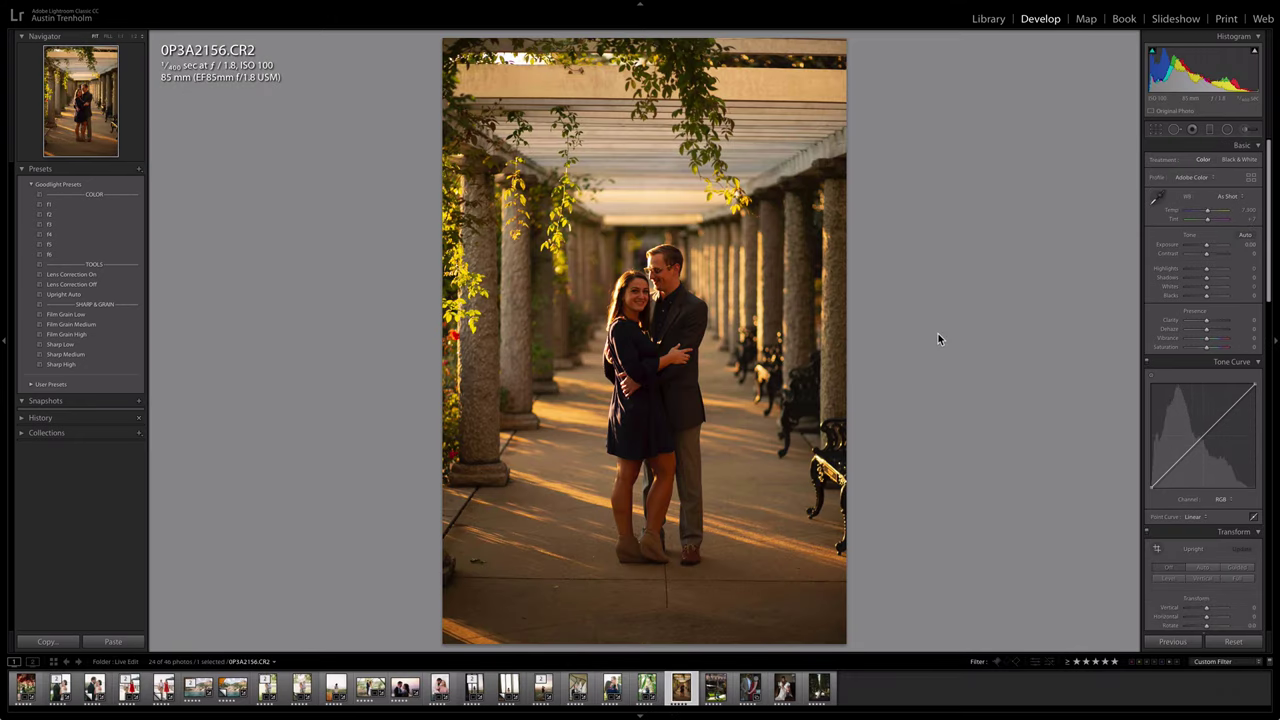
key("shift+Up")
key("shift+Up")
key("shift+Up")
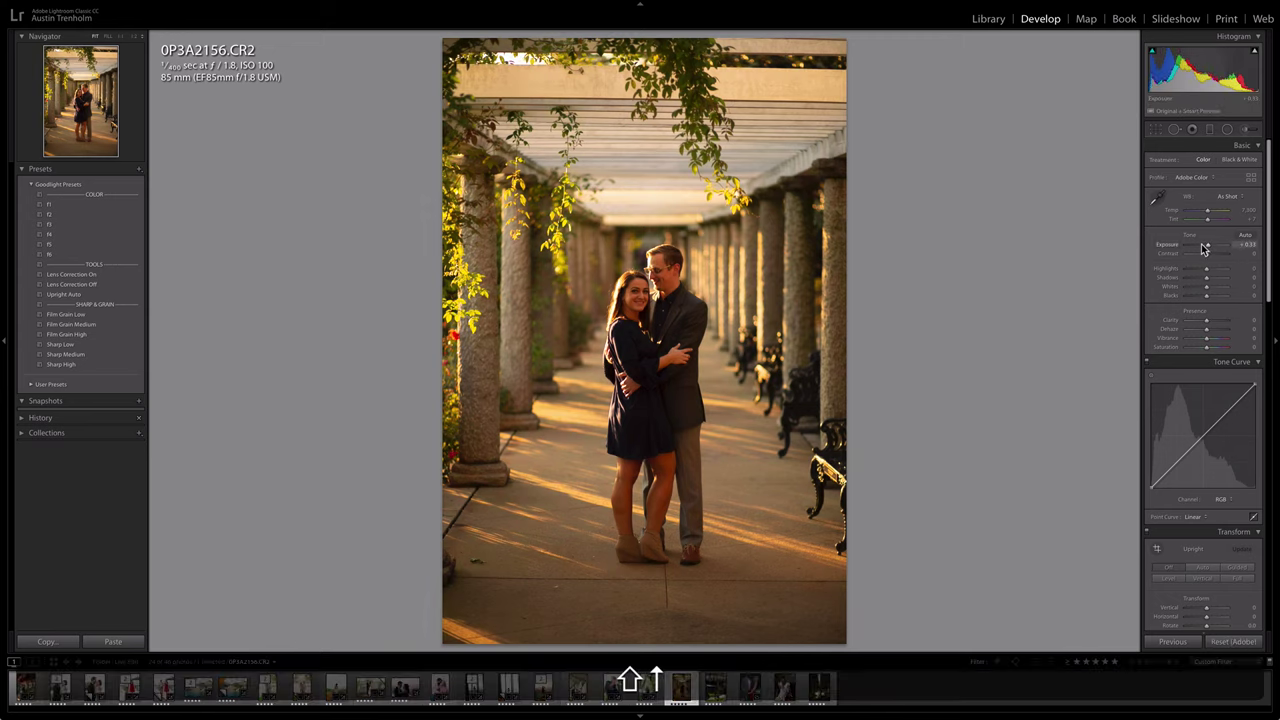
key("shift+Down")
key("shift+Down")
key("shift+Down")
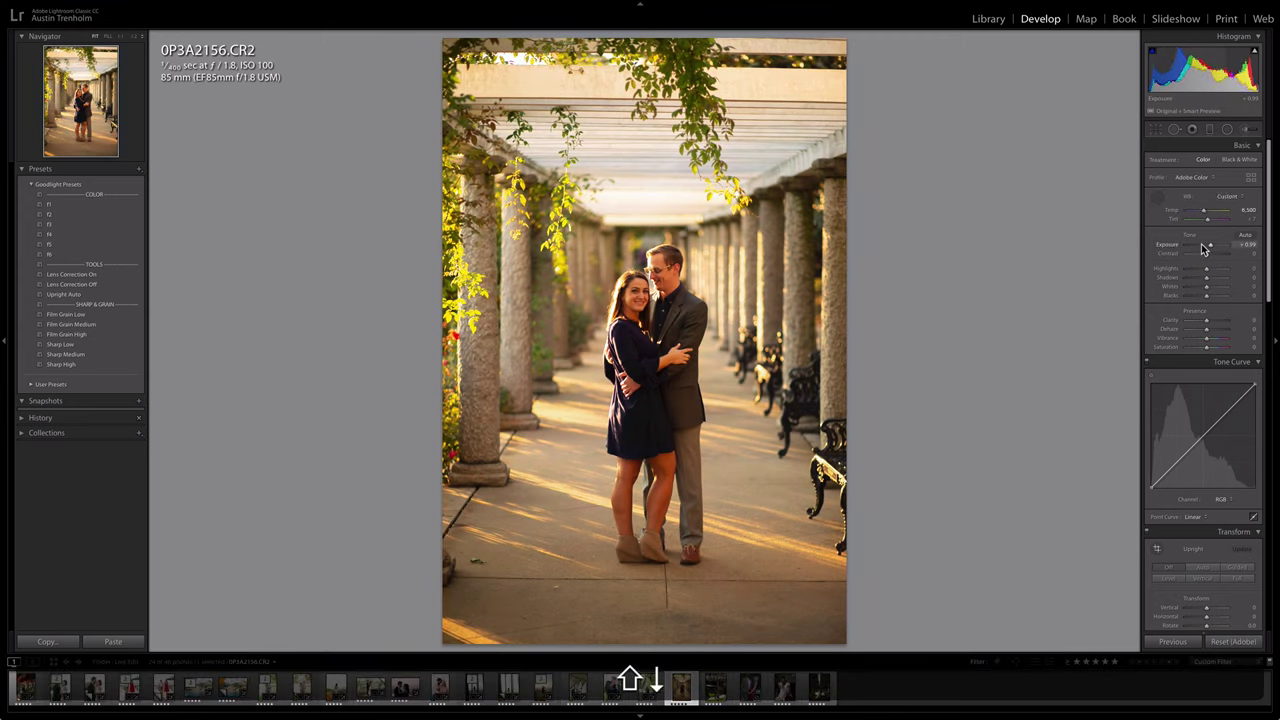
key("shift+Up")
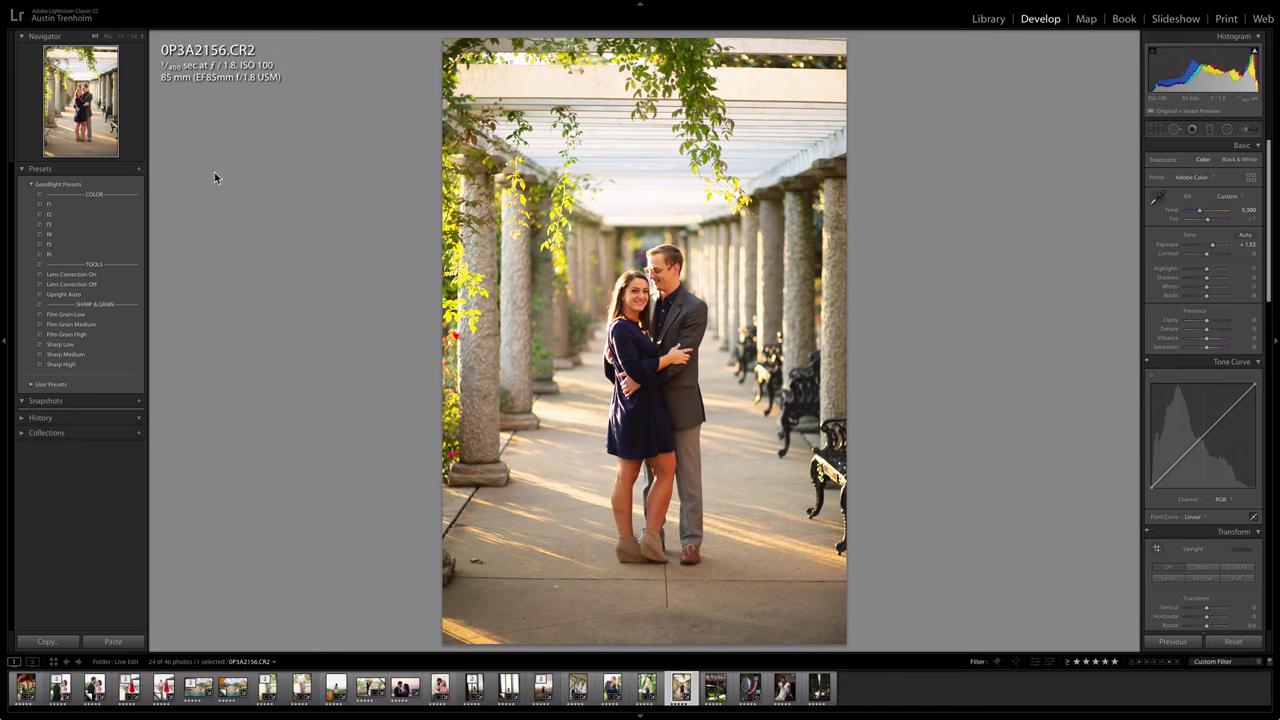
Compare the f1, f5 and f6 color presets on 0P3A2156.CR2 and keep f5
left_click(52, 205)
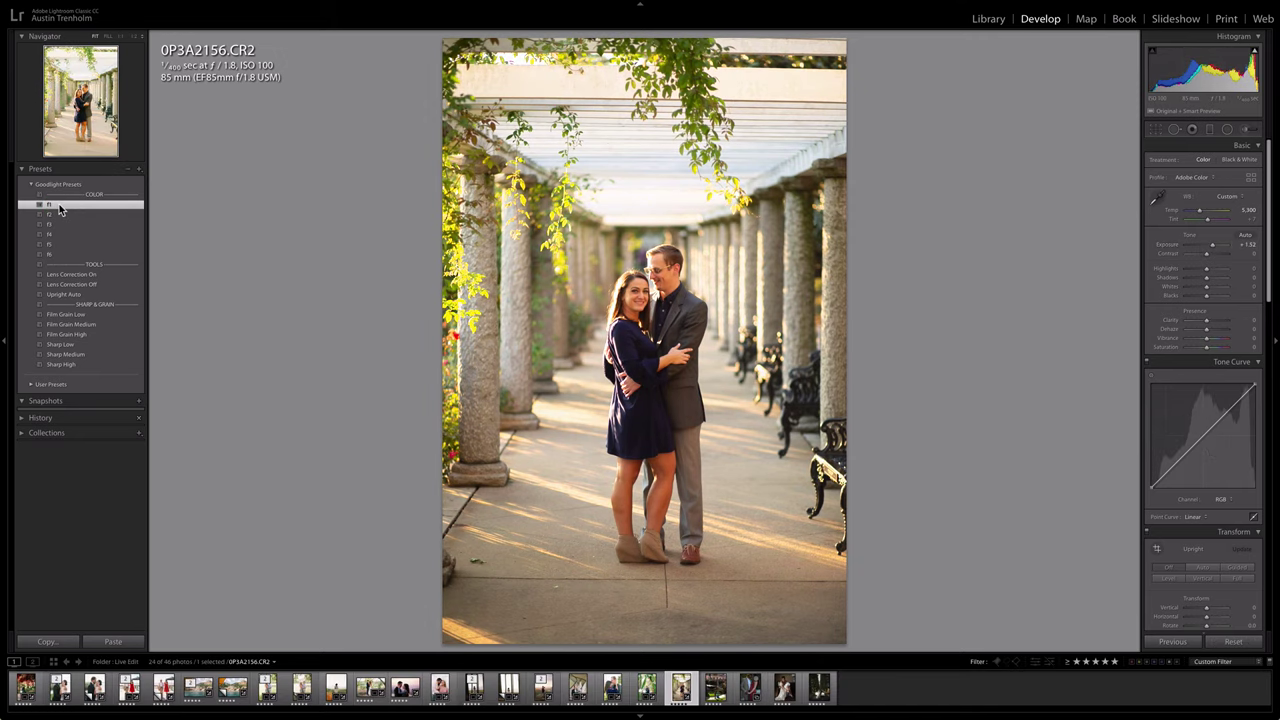
left_click(60, 245)
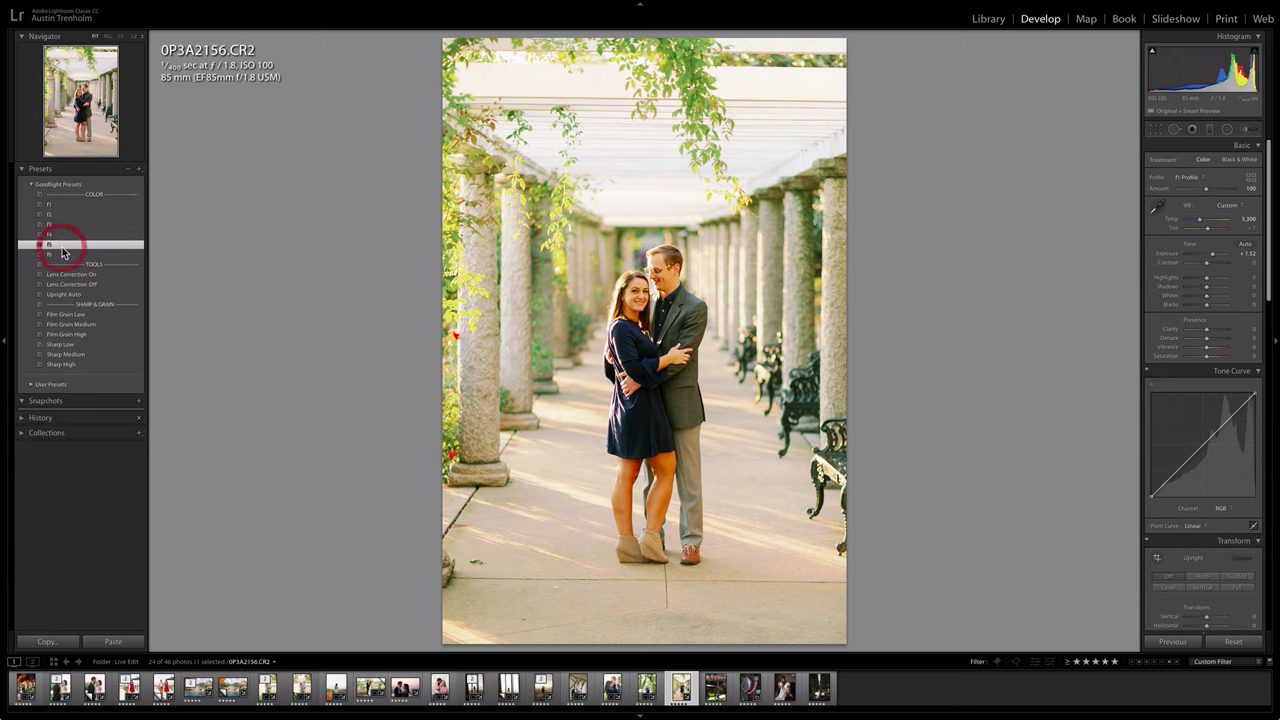
left_click(80, 255)
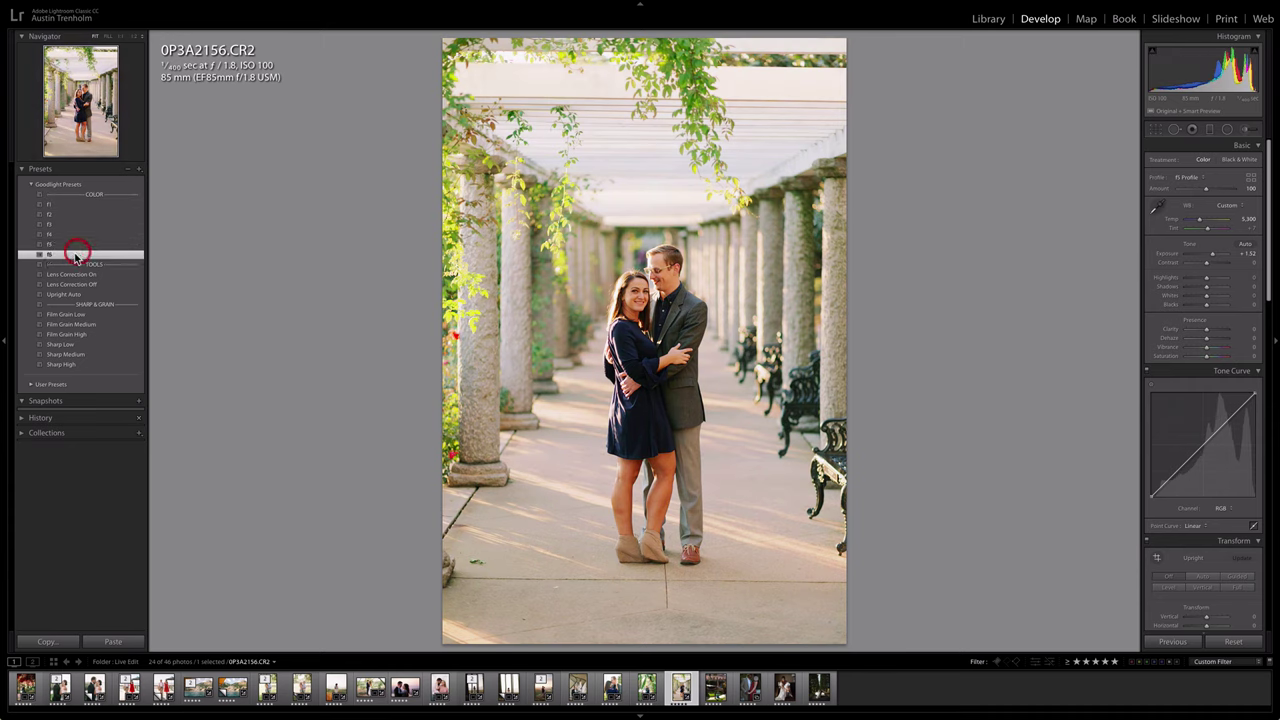
left_click(47, 244)
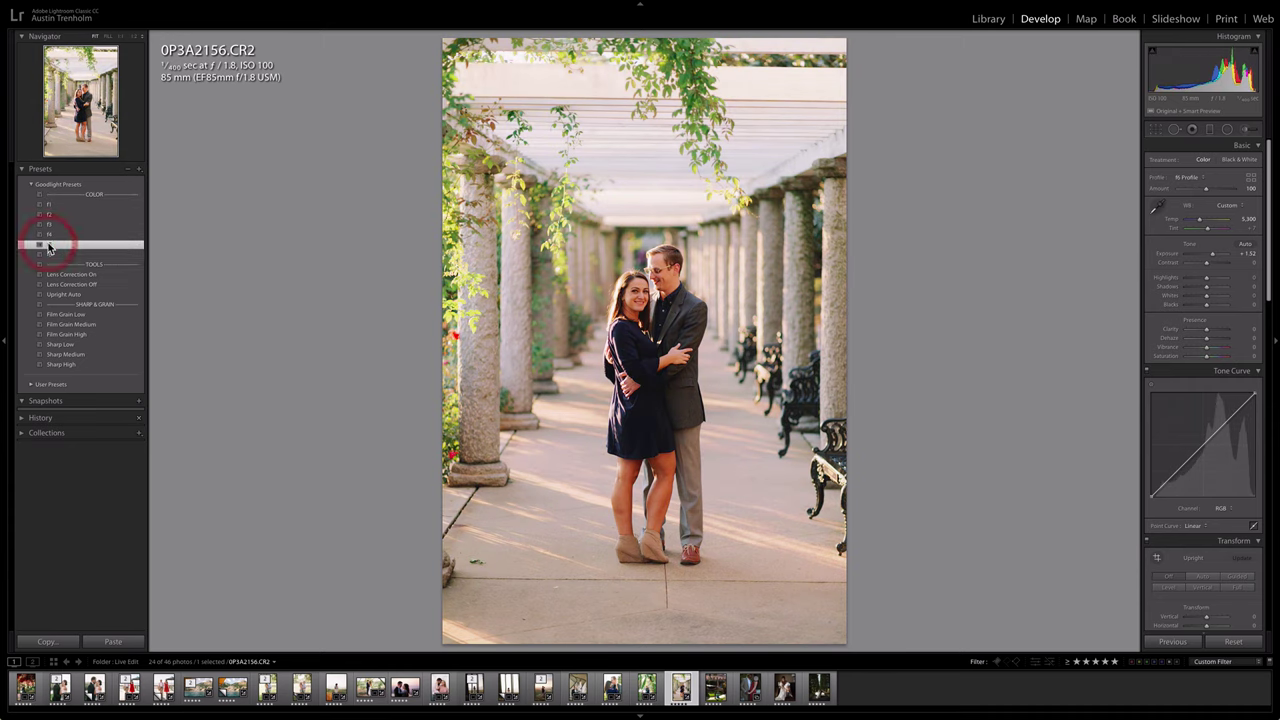
Fine-tune 0P3A2156.CR2 to exposure +1.85, temperature 5,100 and tint +12
key("shift+Up")
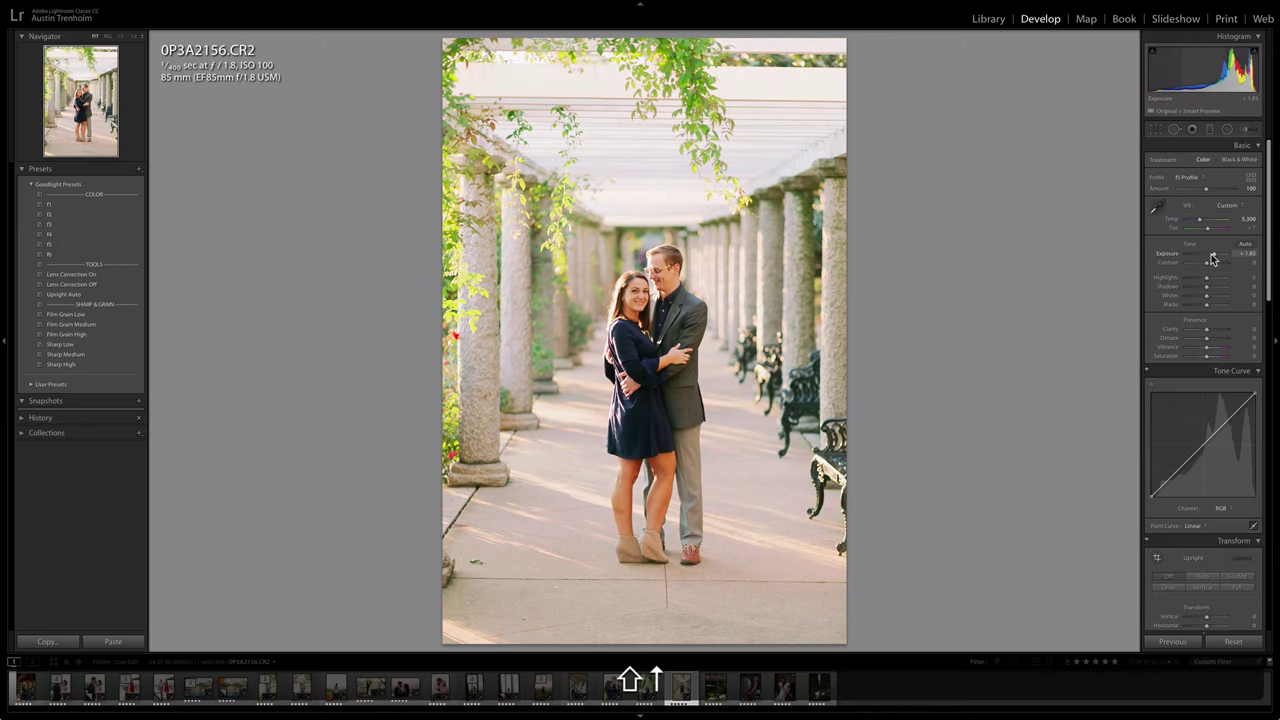
key("shift+Down")
key("shift+Right")
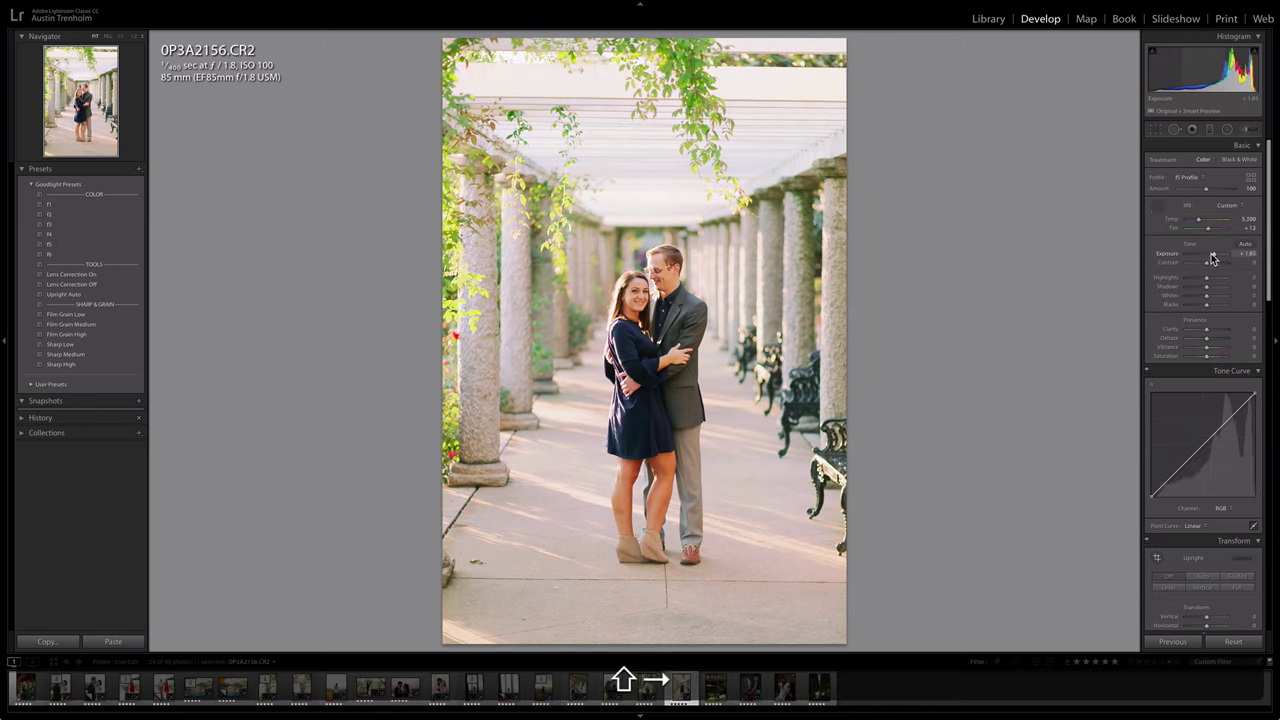
Crop 0P3A2156.CR2 to a 4 x 3 aspect ratio, tightening the frame slightly around the couple with the interface blacked out
key("r")
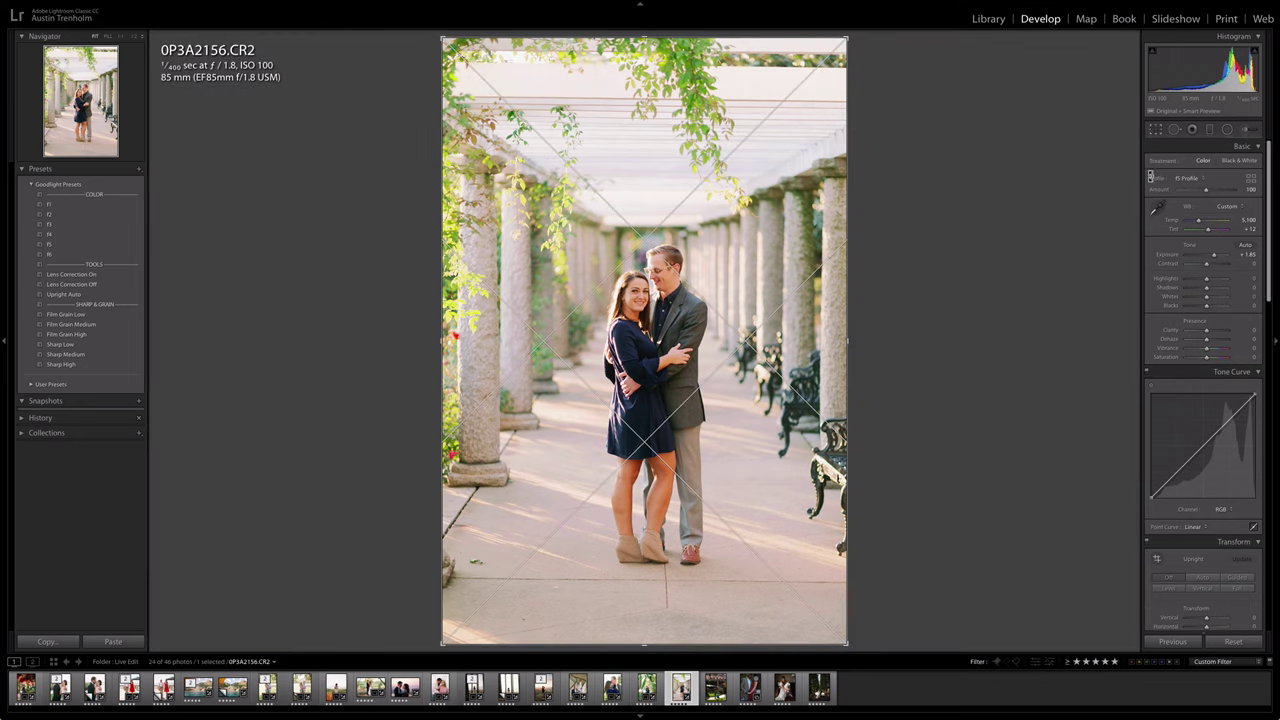
left_click(1222, 160)
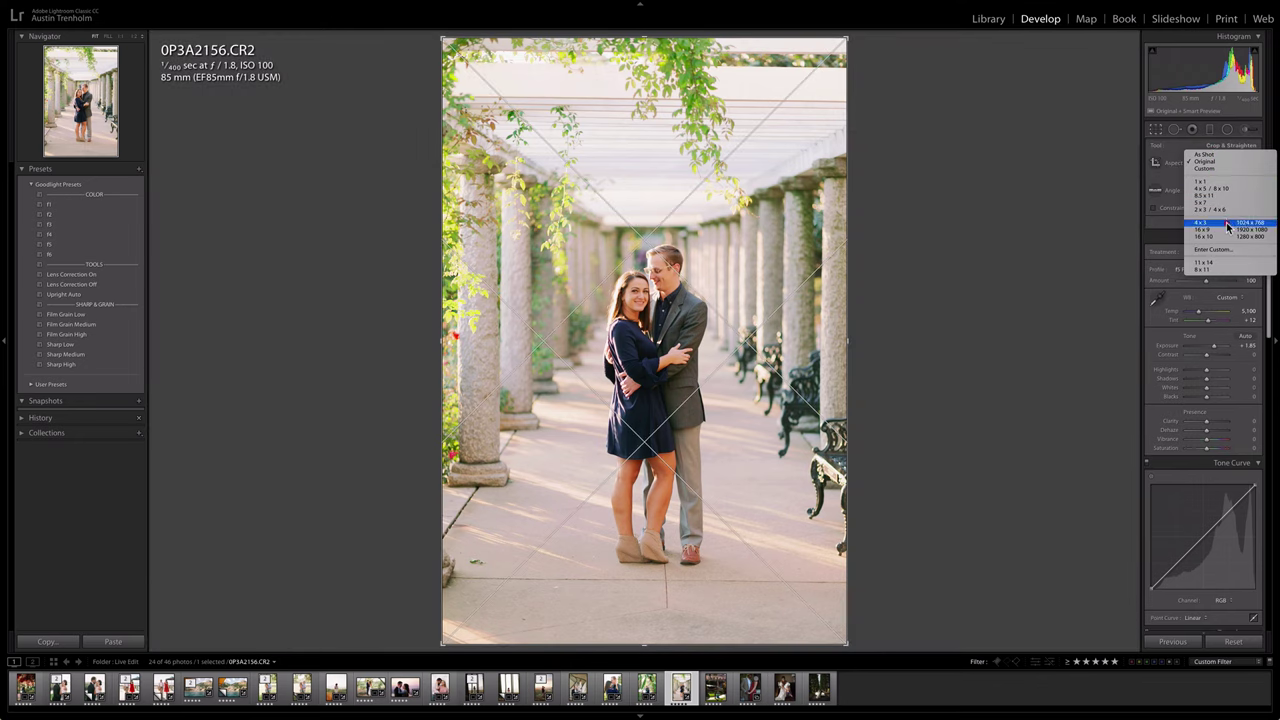
left_click(1225, 210)
key("l")
key("l")
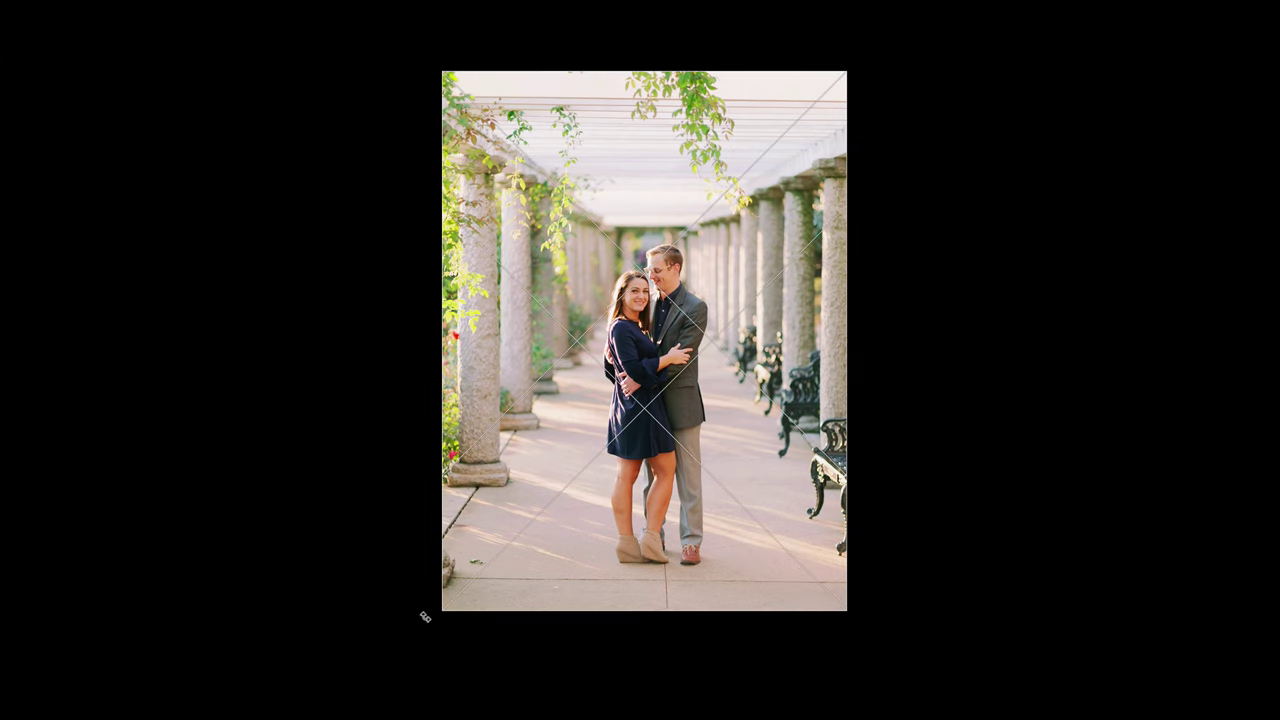
left_click_drag(443, 607, 449, 603)
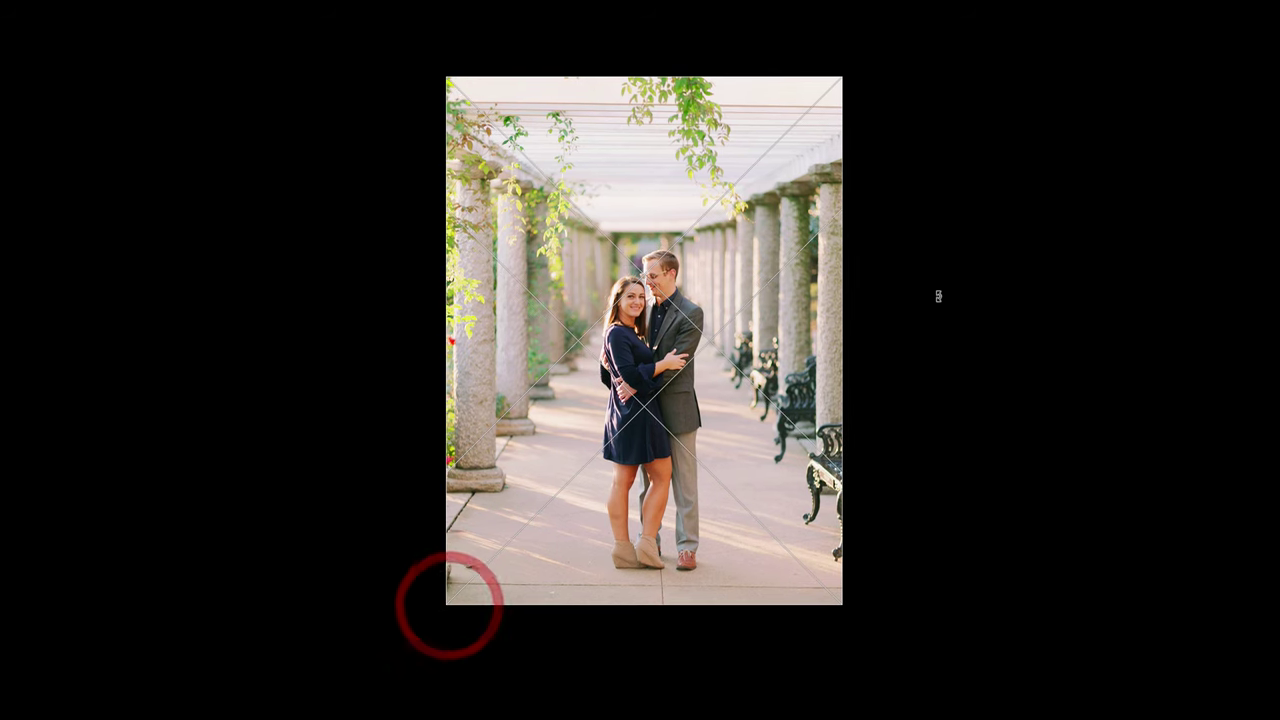
left_click_drag(905, 201, 903, 197)
key("Return")
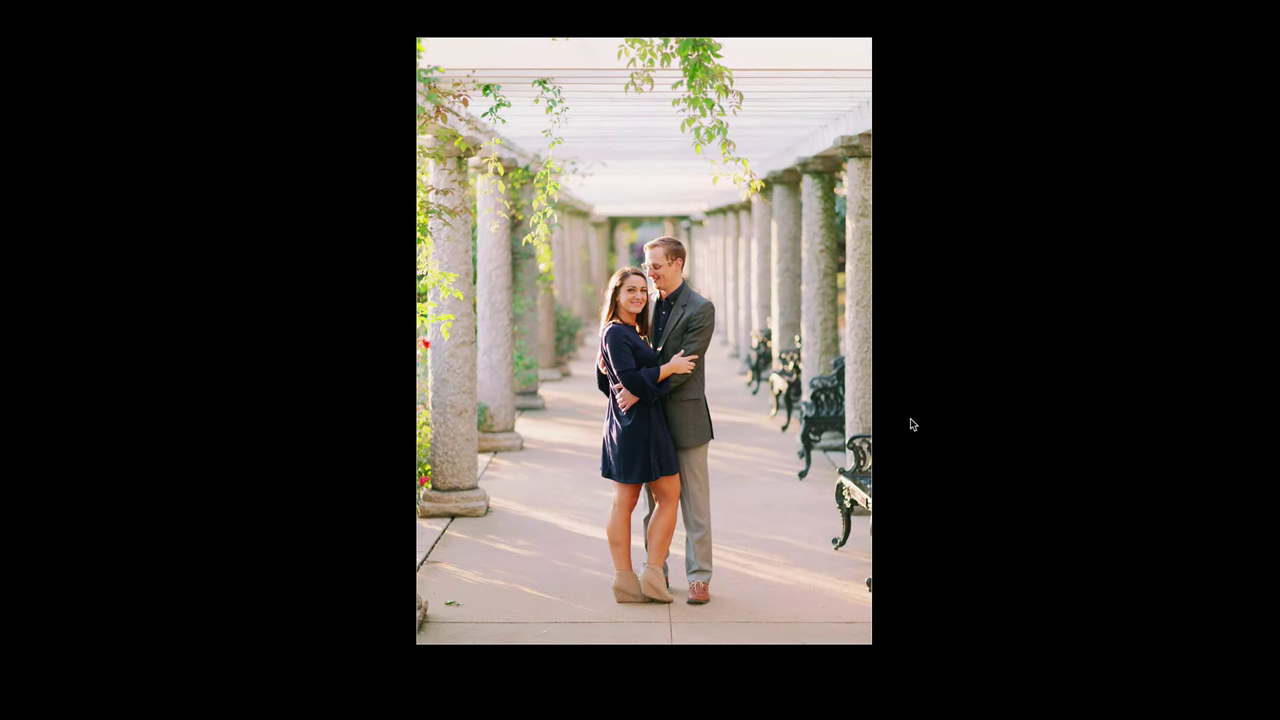
key("l")
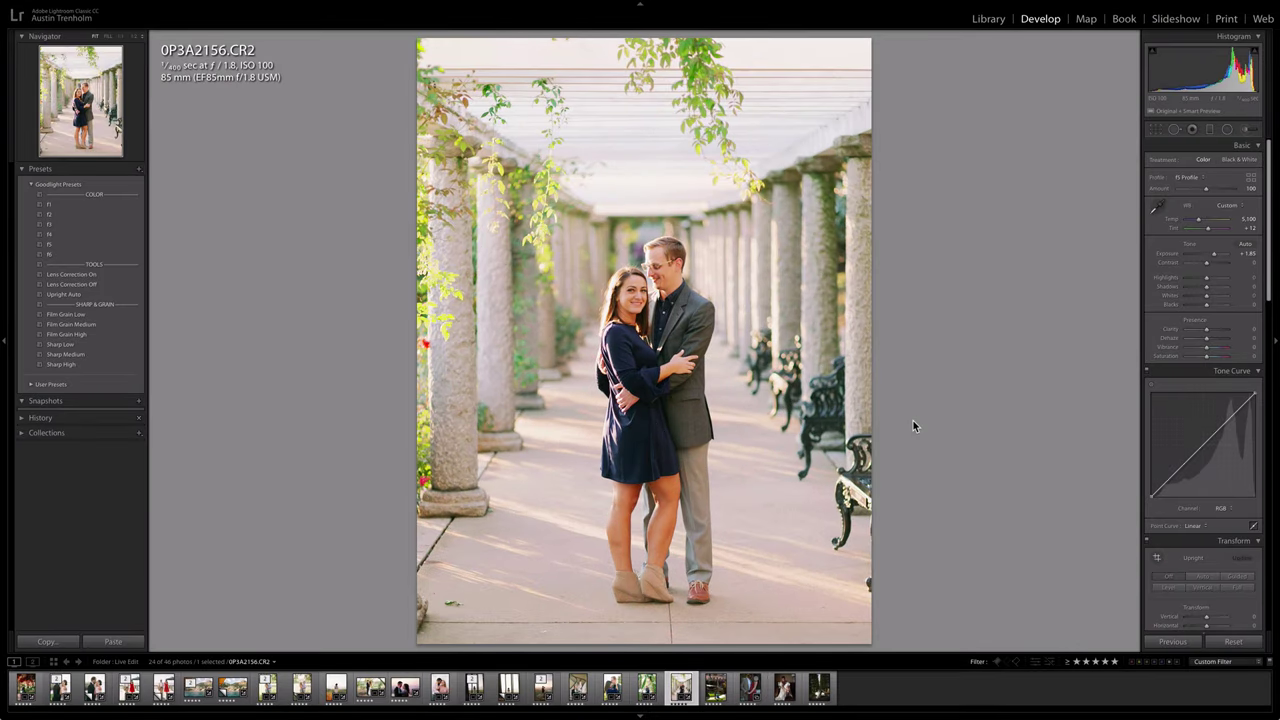
Apply Film Grain Medium to 0P3A2156.CR2 and heal out the small leaf on the pavement near the front column
left_click(78, 324)
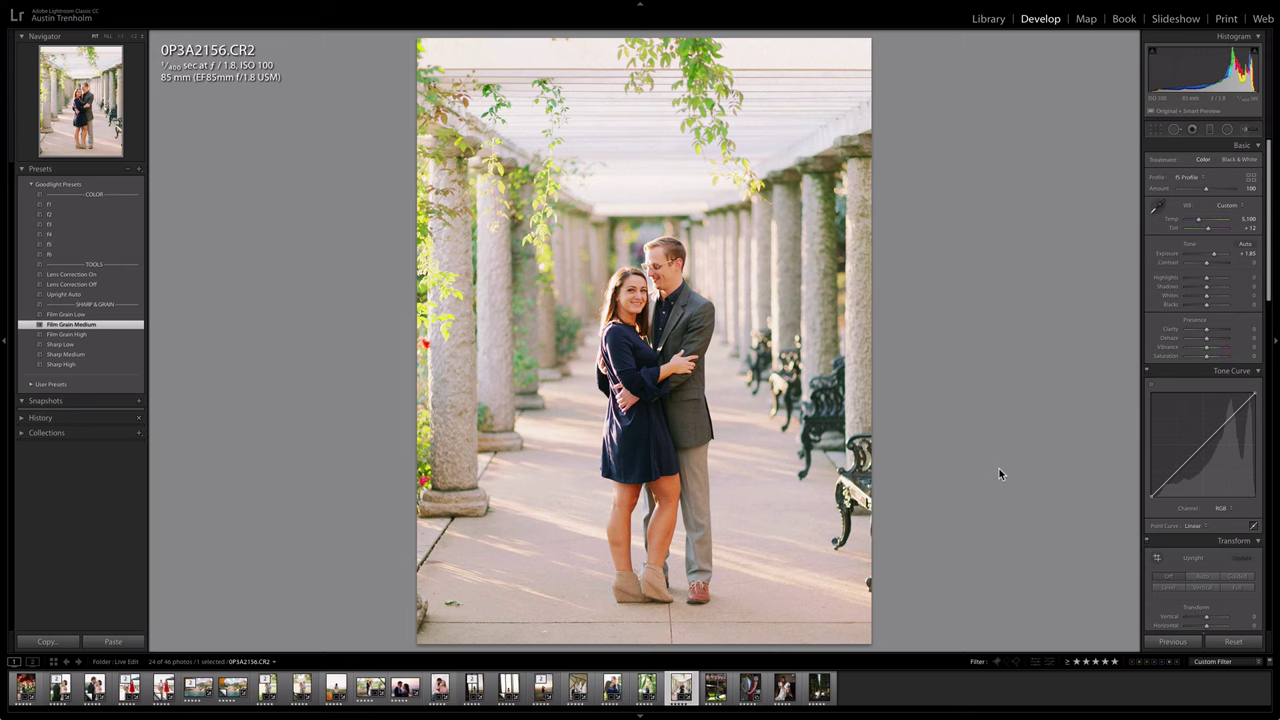
left_click(1174, 129)
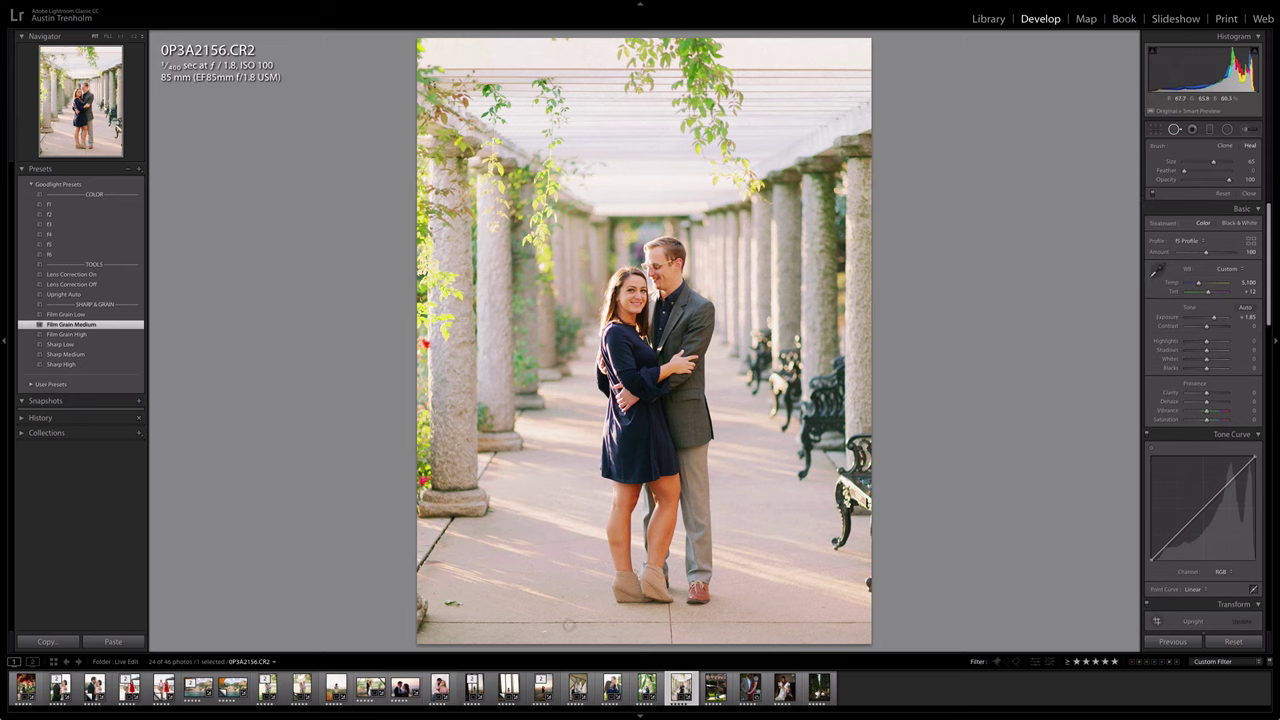
left_click(547, 629)
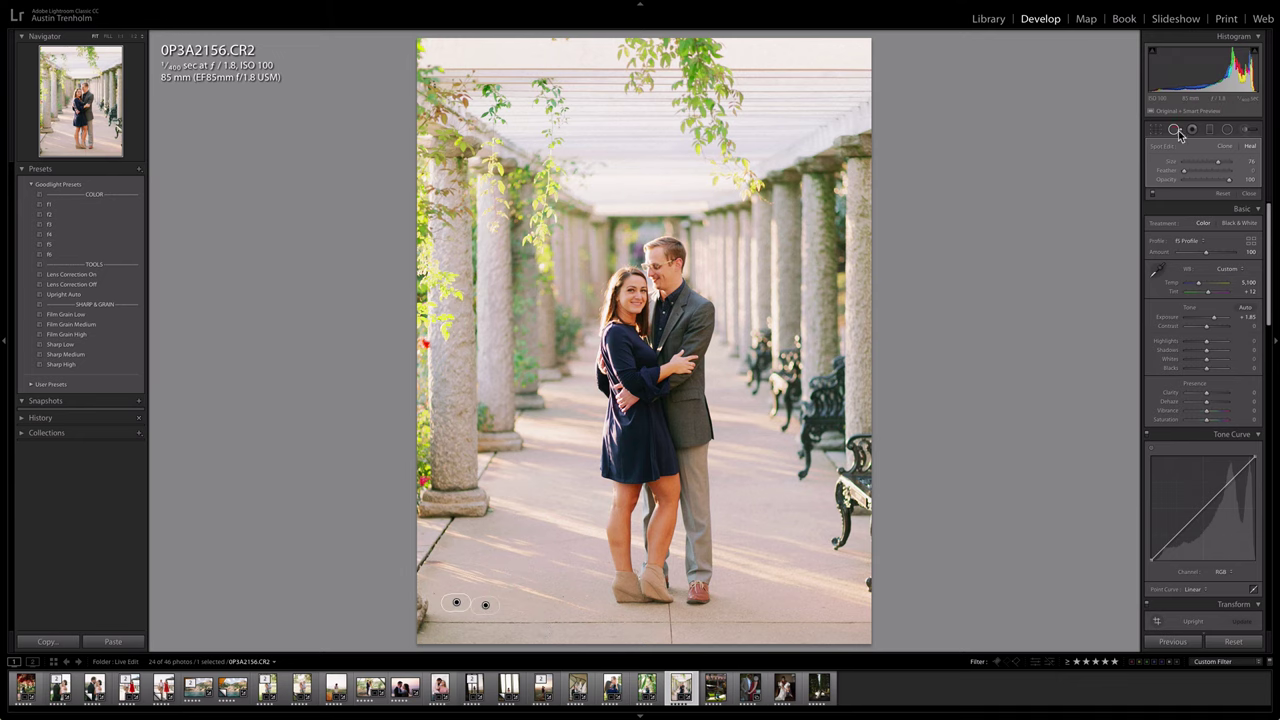
Finish spot healing, move on to MPE-1084.RAF and raise its exposure to +1.32
left_click(890, 558)
key("q")
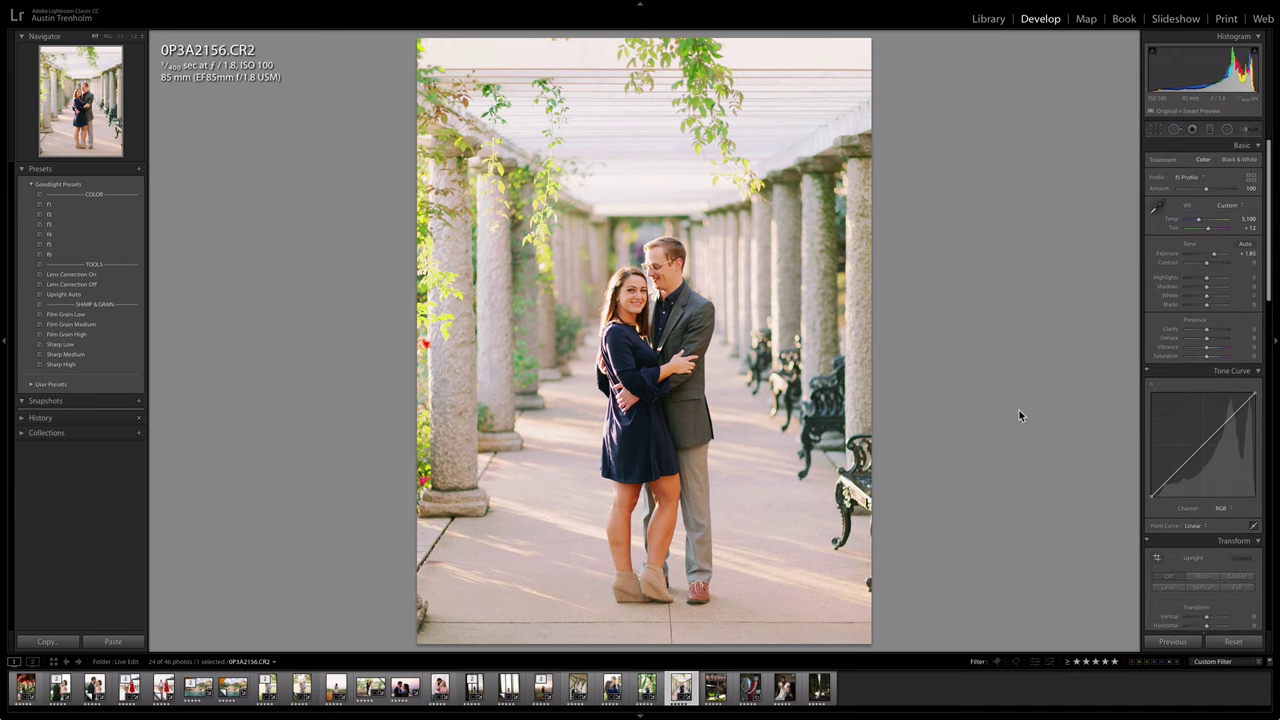
key("Right")
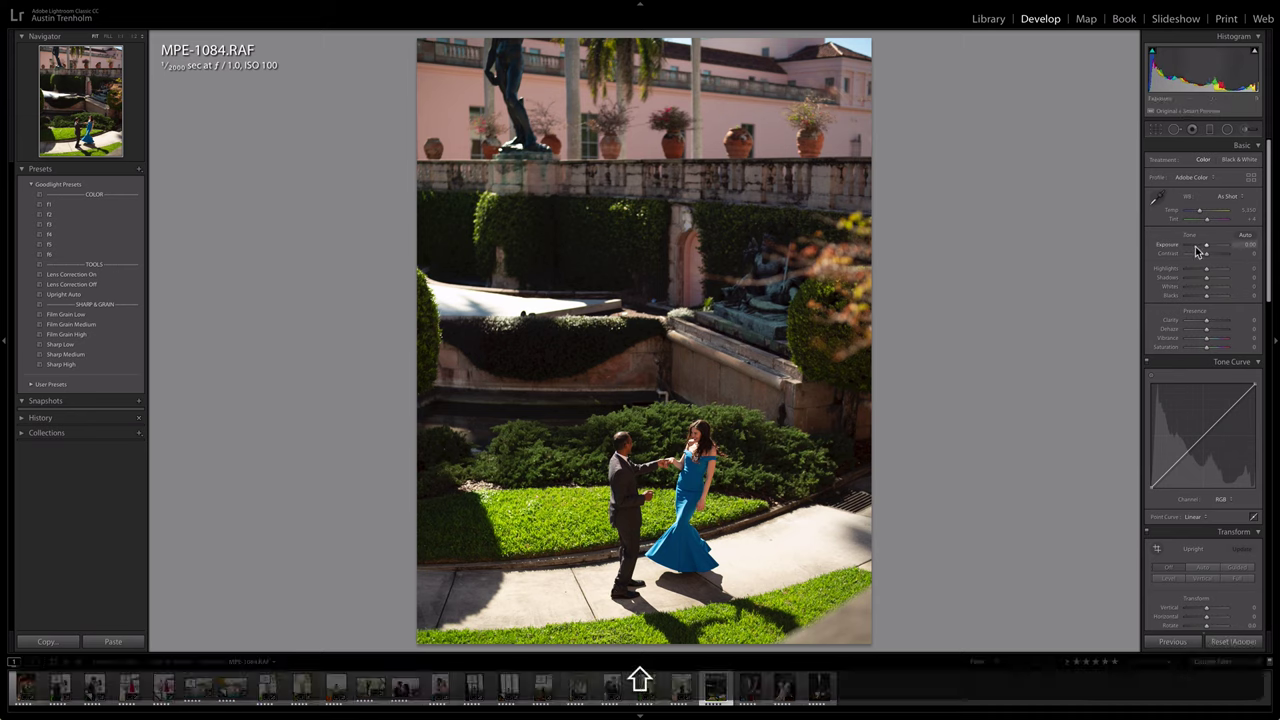
key("shift+Up")
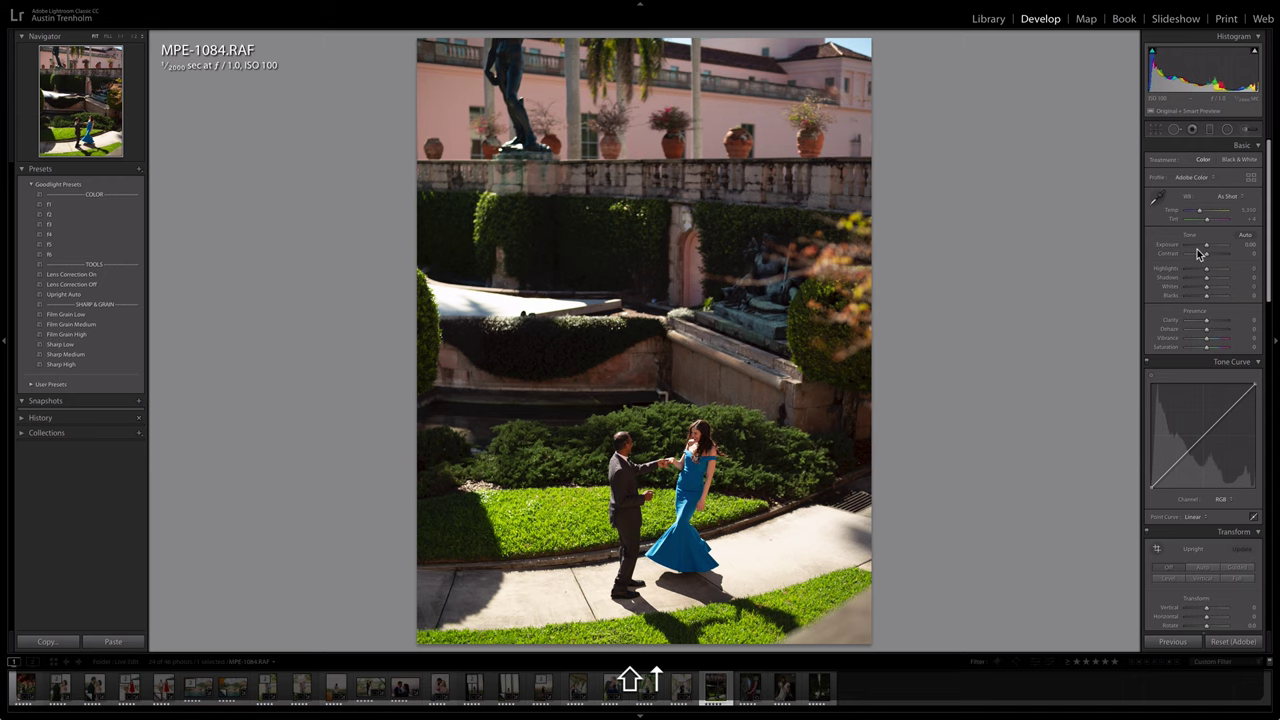
key("shift+Up")
key("shift+Up")
key("shift+Up")
key("shift+Down")
key("shift+Up")
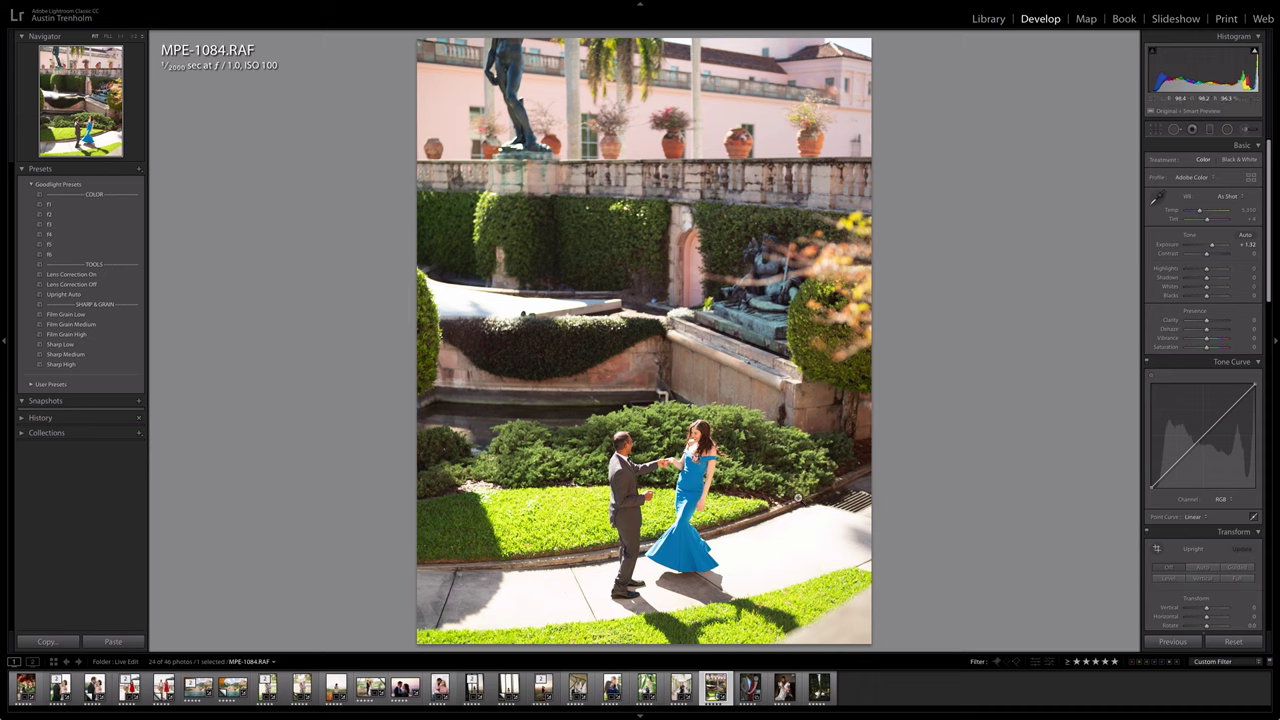
Compare the f6 and f5 color presets on MPE-1084.RAF and straighten the frame by about -0.52 degrees
left_click(125, 256)
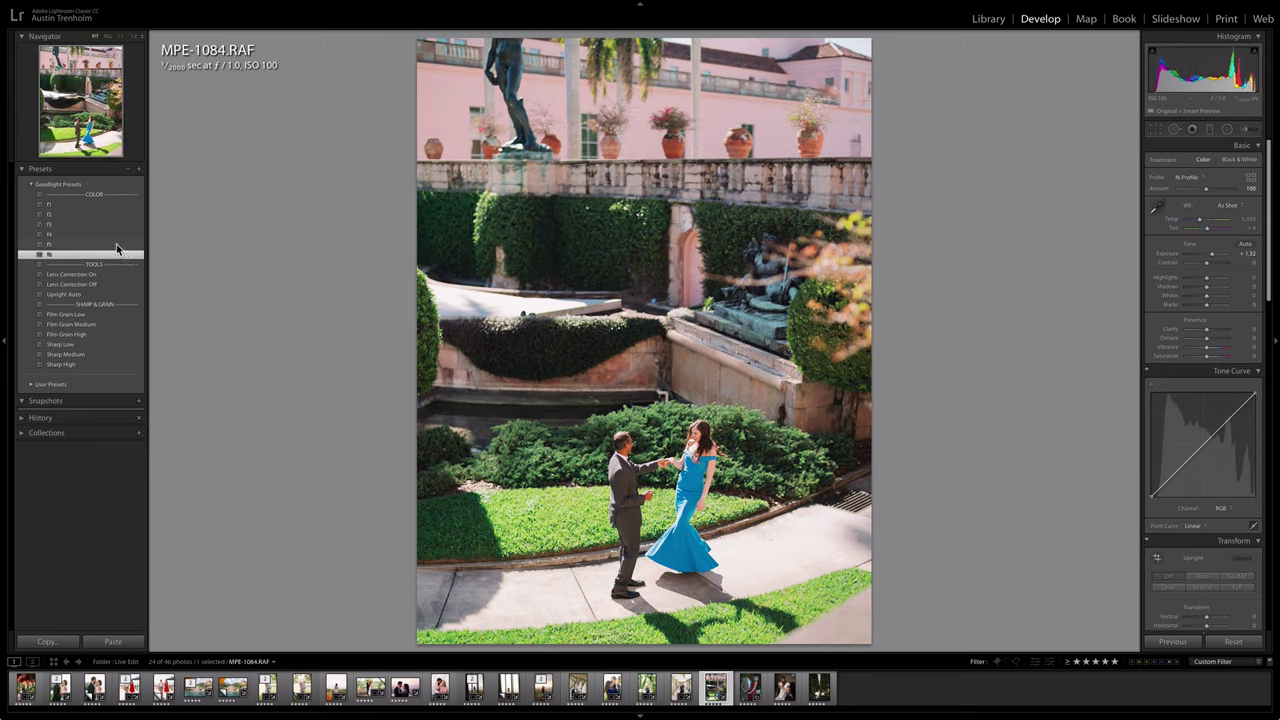
left_click(115, 245)
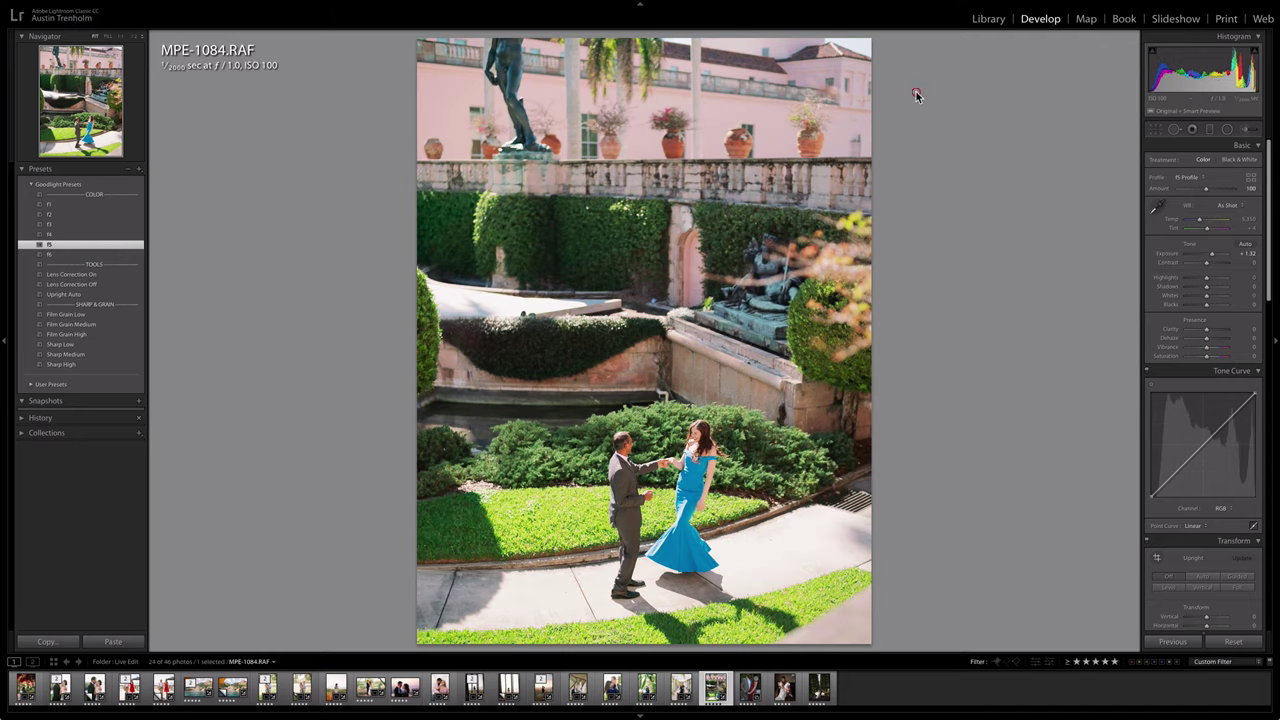
key("r")
left_click_drag(900, 96, 902, 94)
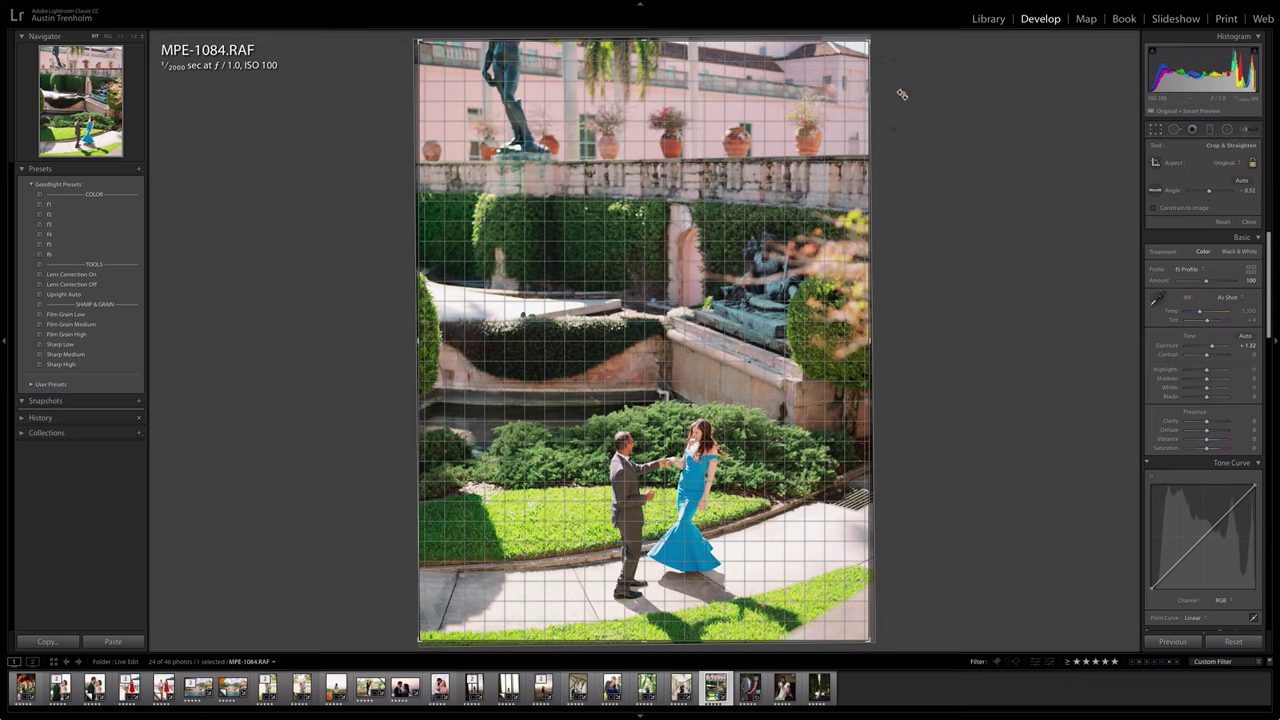
key("r")
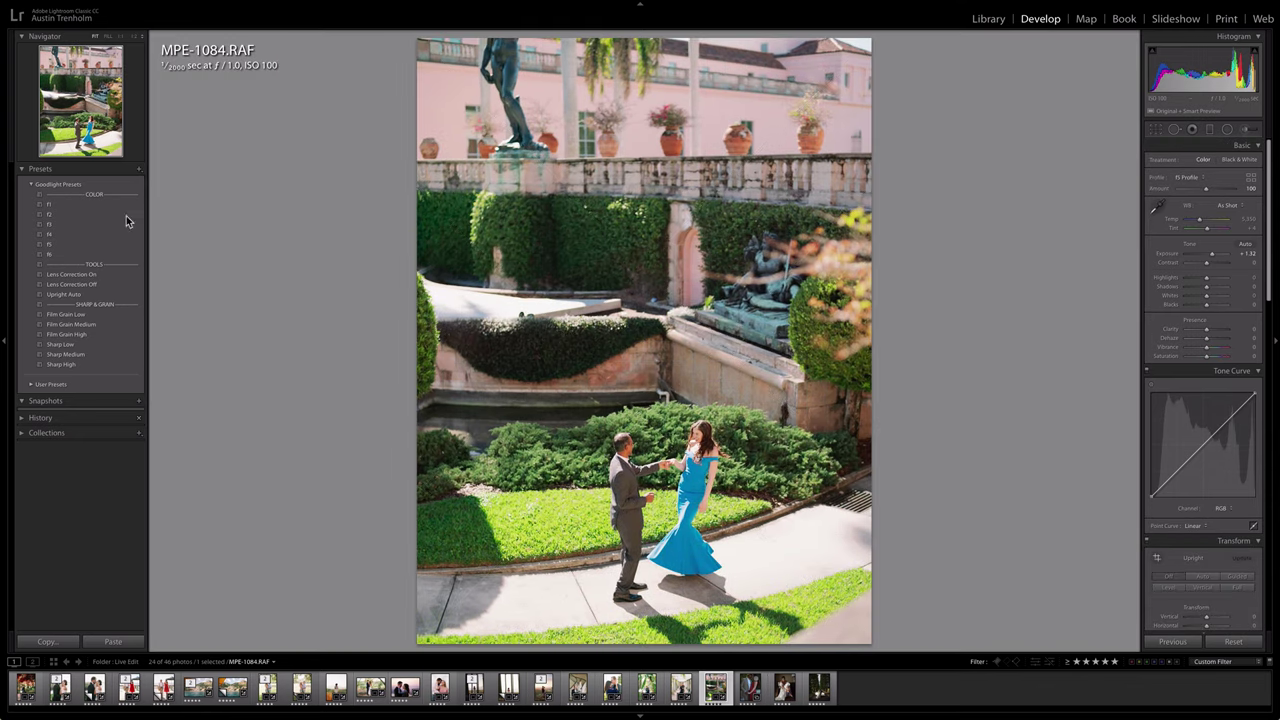
Apply Film Grain Medium to MPE-1084.RAF and rotate the crop slightly further to level the balustrade
left_click(80, 324)
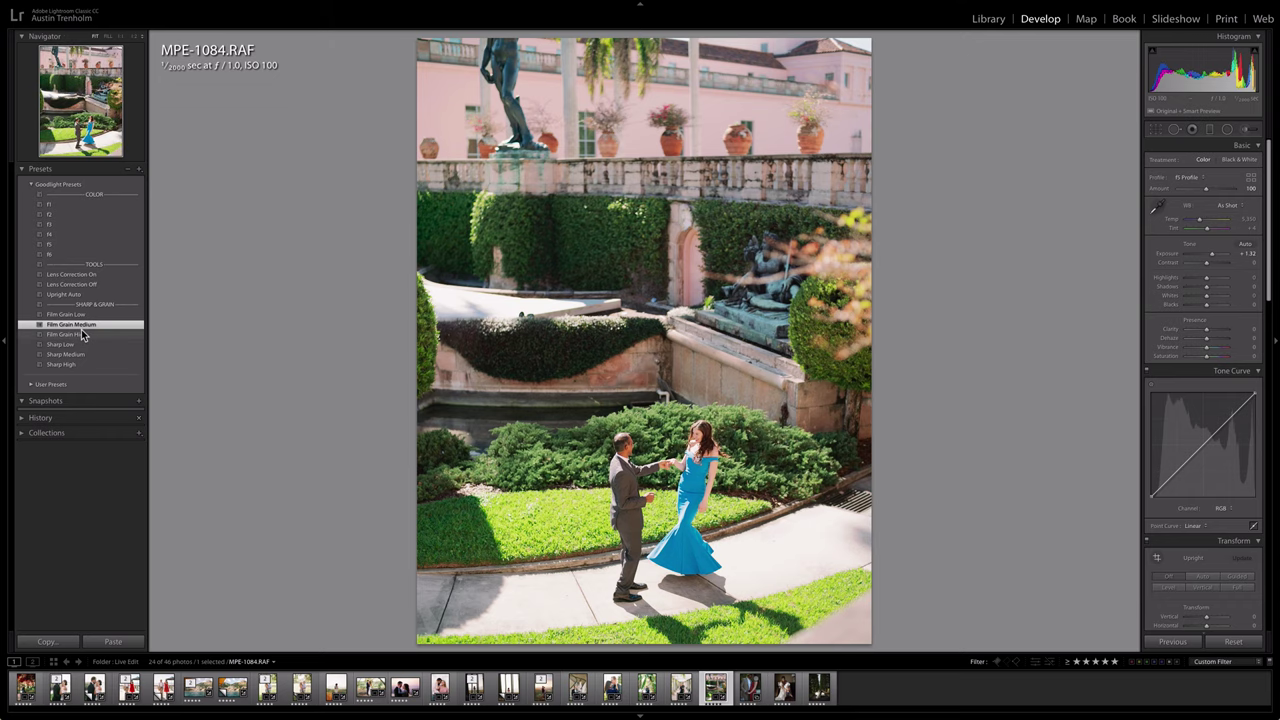
key("r")
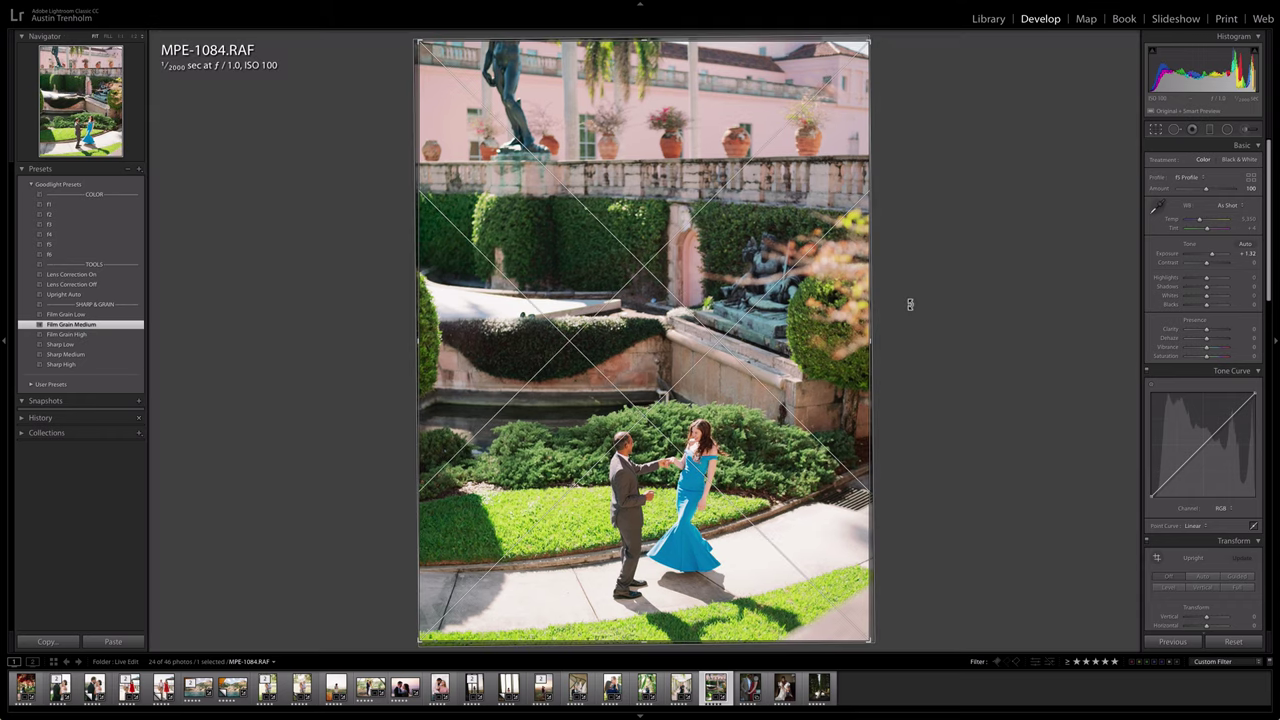
left_click_drag(892, 70, 888, 73)
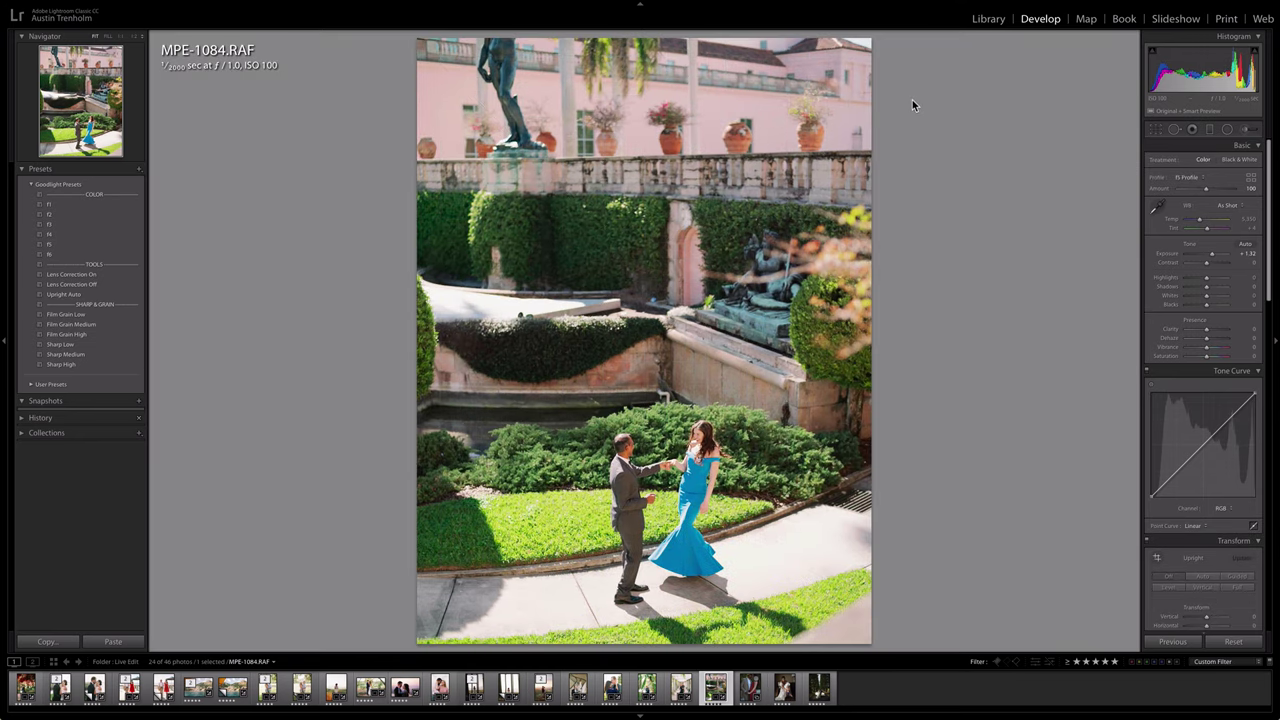
Try the f6 preset on MPE-1084.RAF with profile amount 120, temperature 5,750, tint -1 and exposure +1.65
left_click(125, 255)
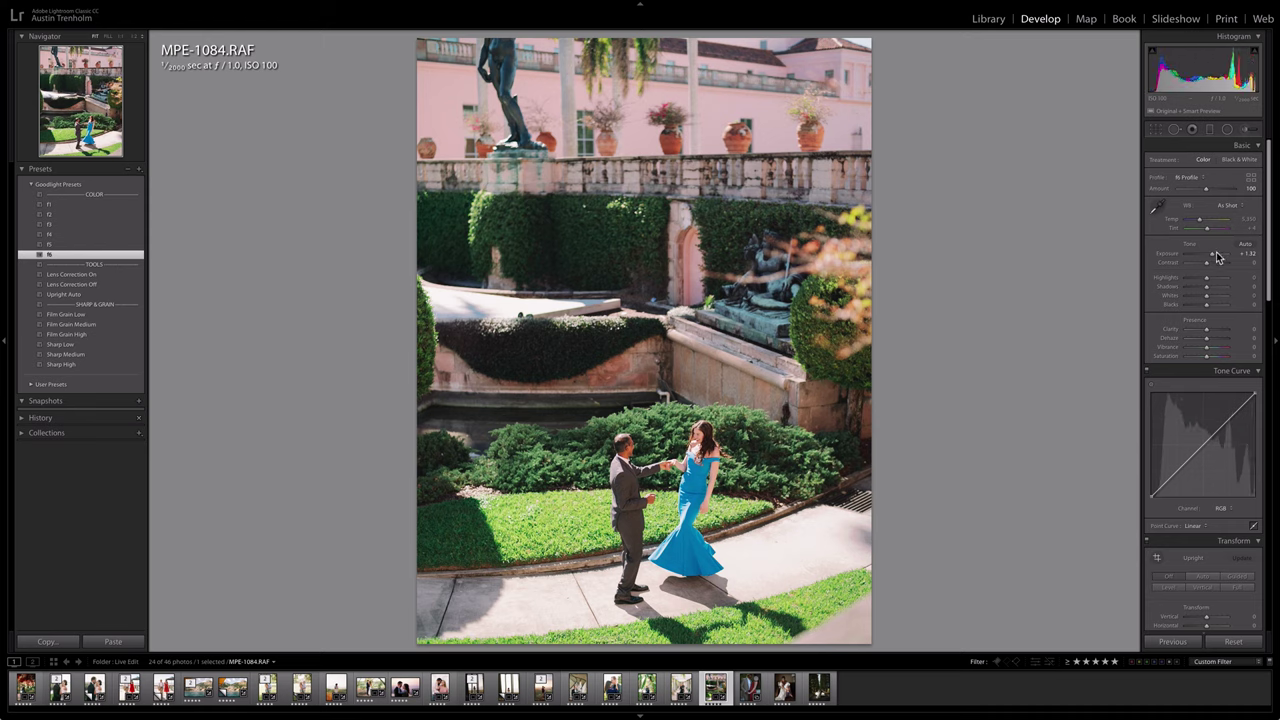
key("shift+Up")
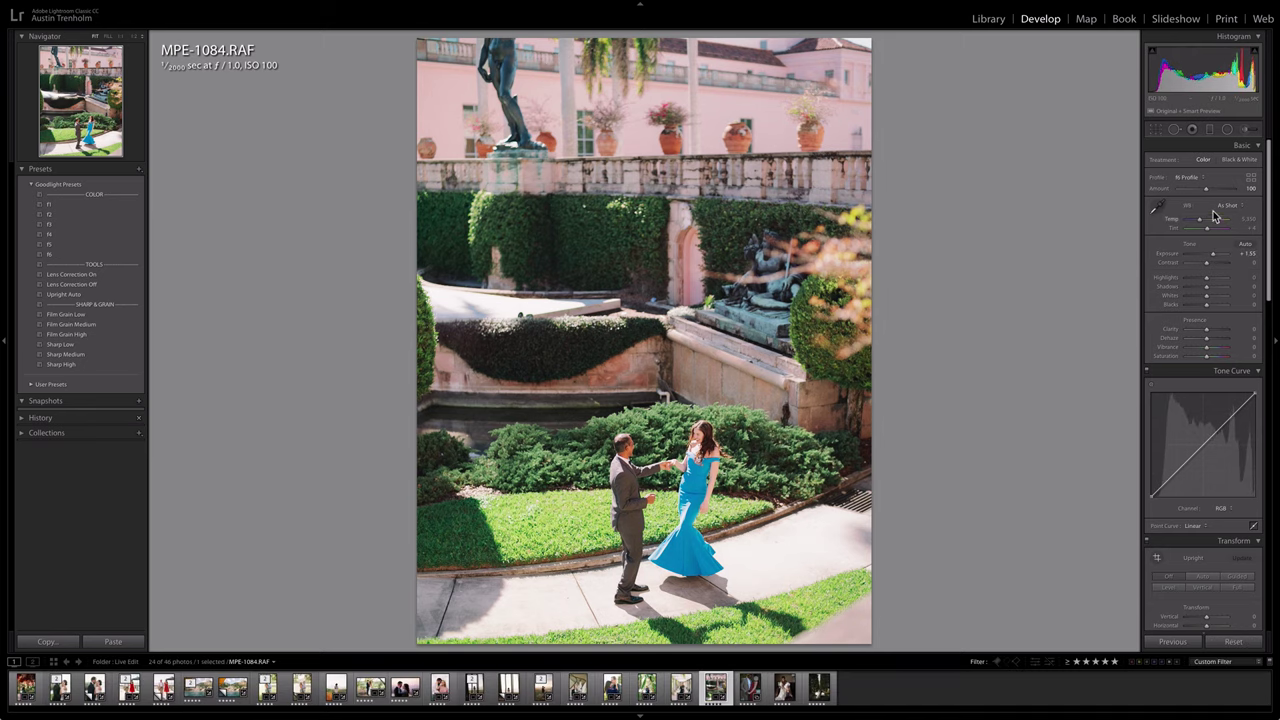
key("shift+Up")
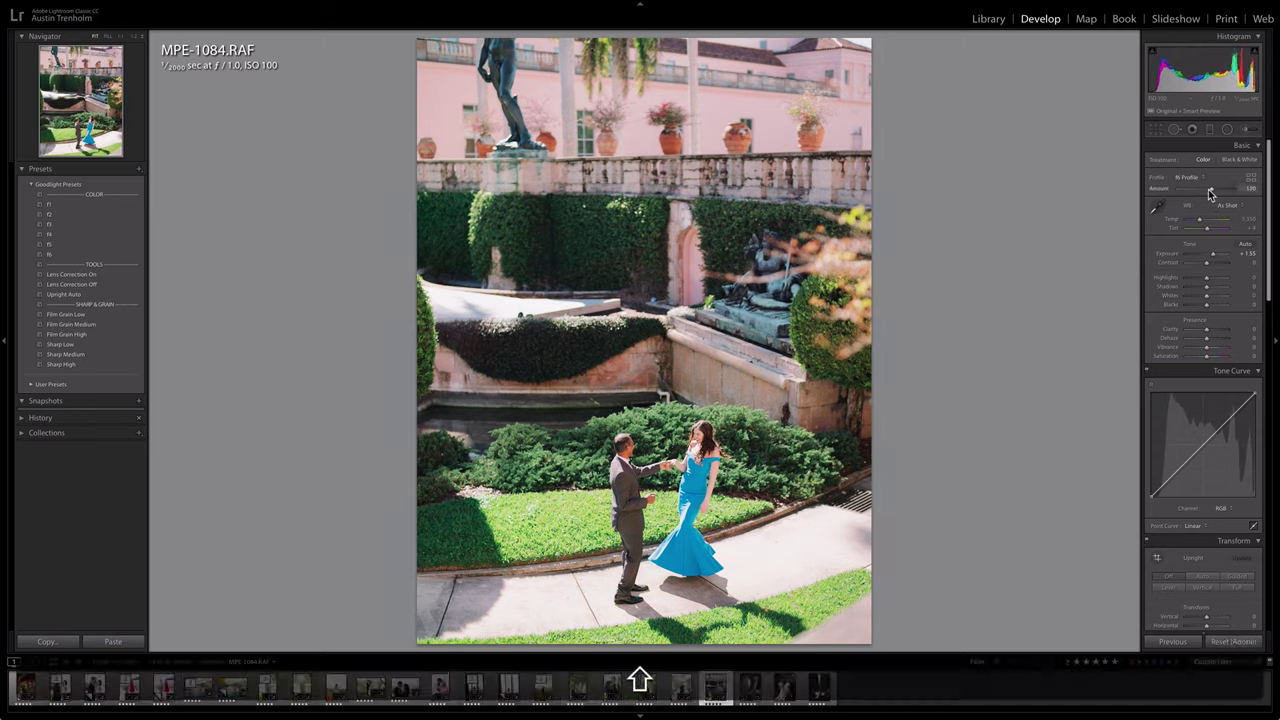
key("shift+Up")
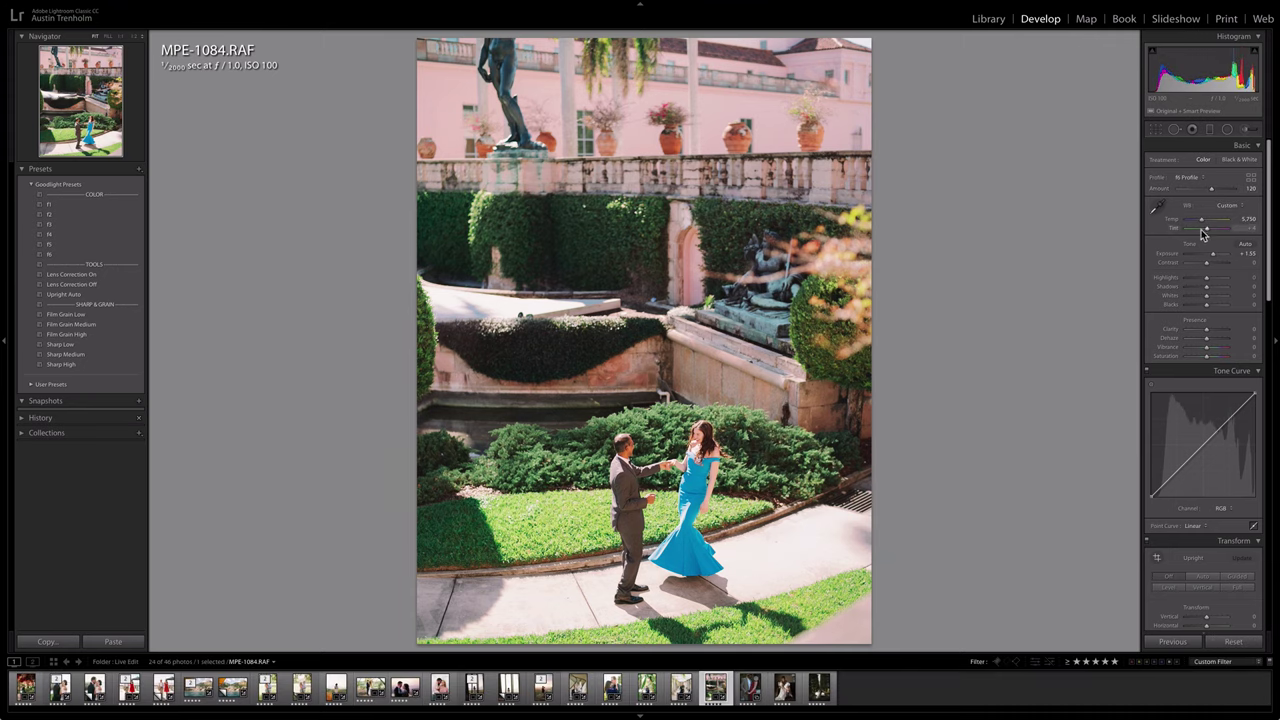
key("Left")
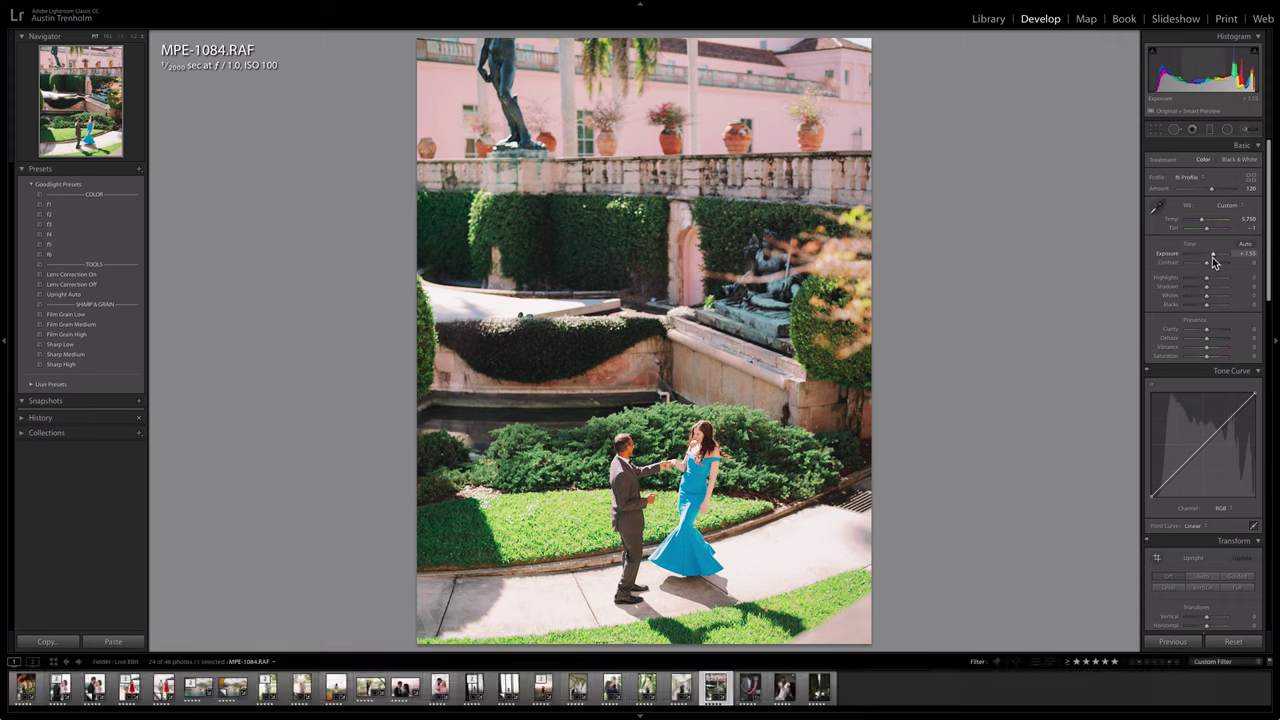
key("Right")
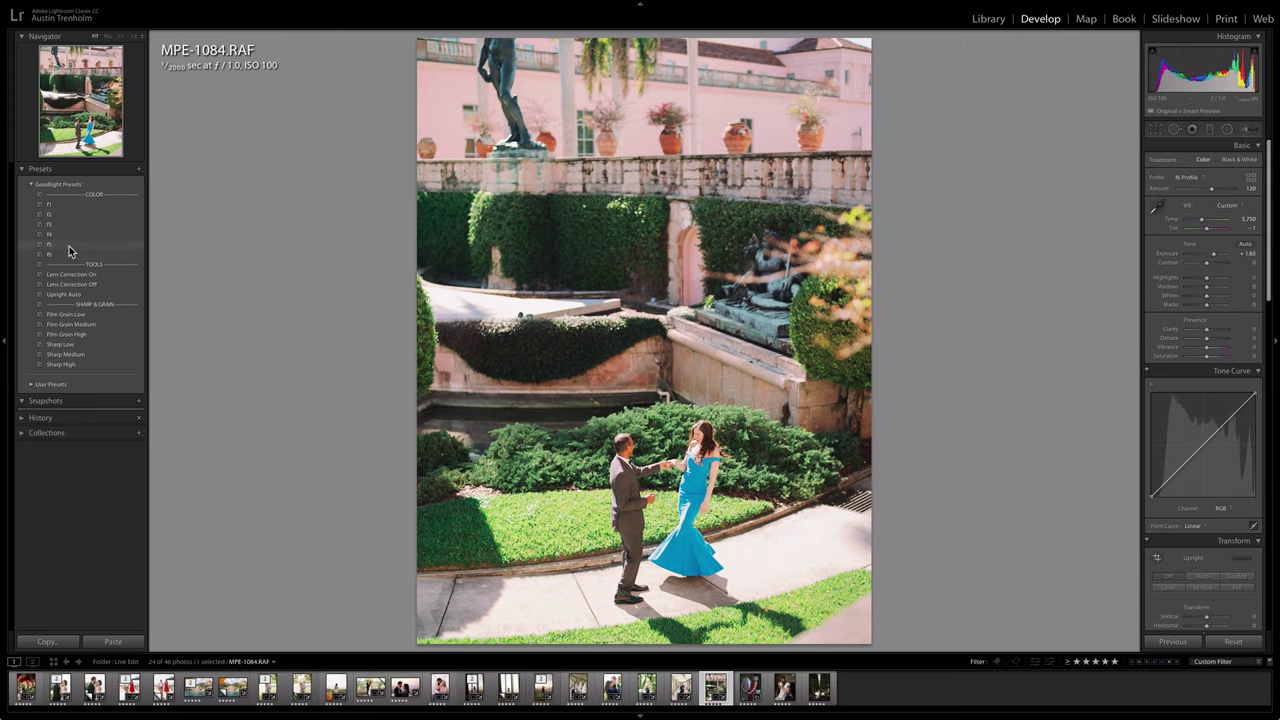
Try the f5 preset on MPE-1084.RAF with the original white balance, profile amount 130 and exposure +1.45
left_click(69, 247)
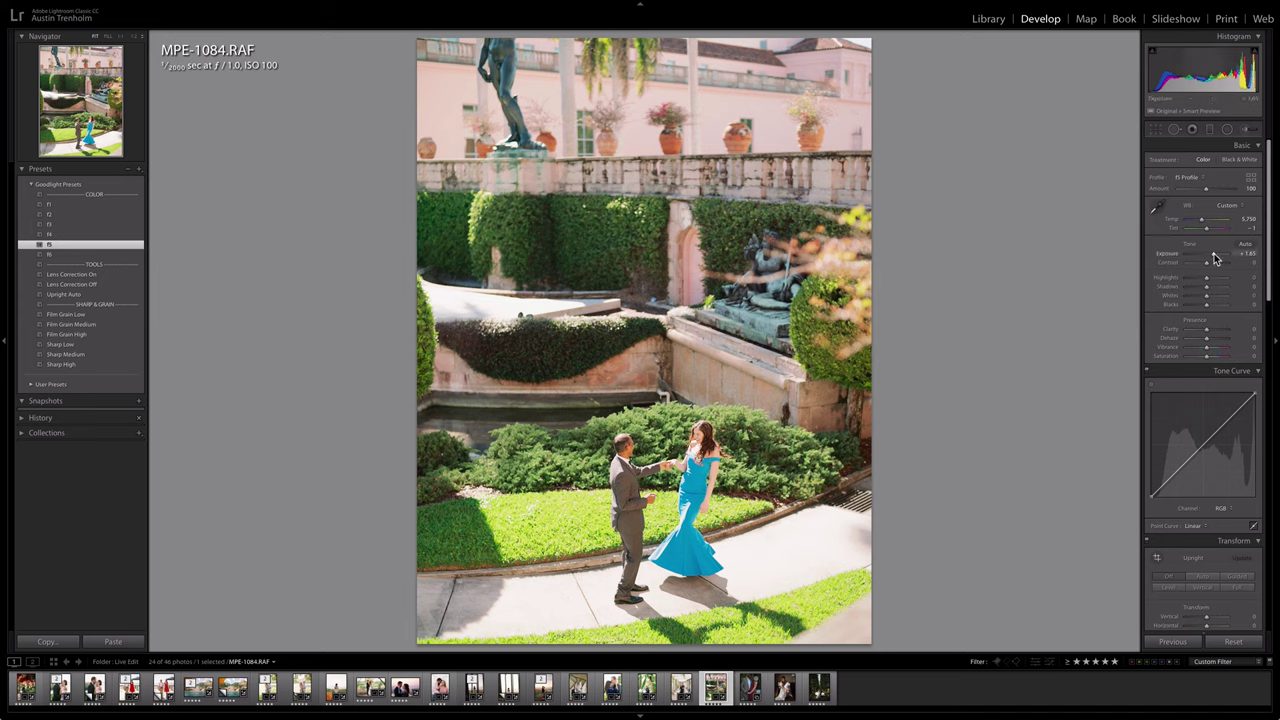
key("shift+Down")
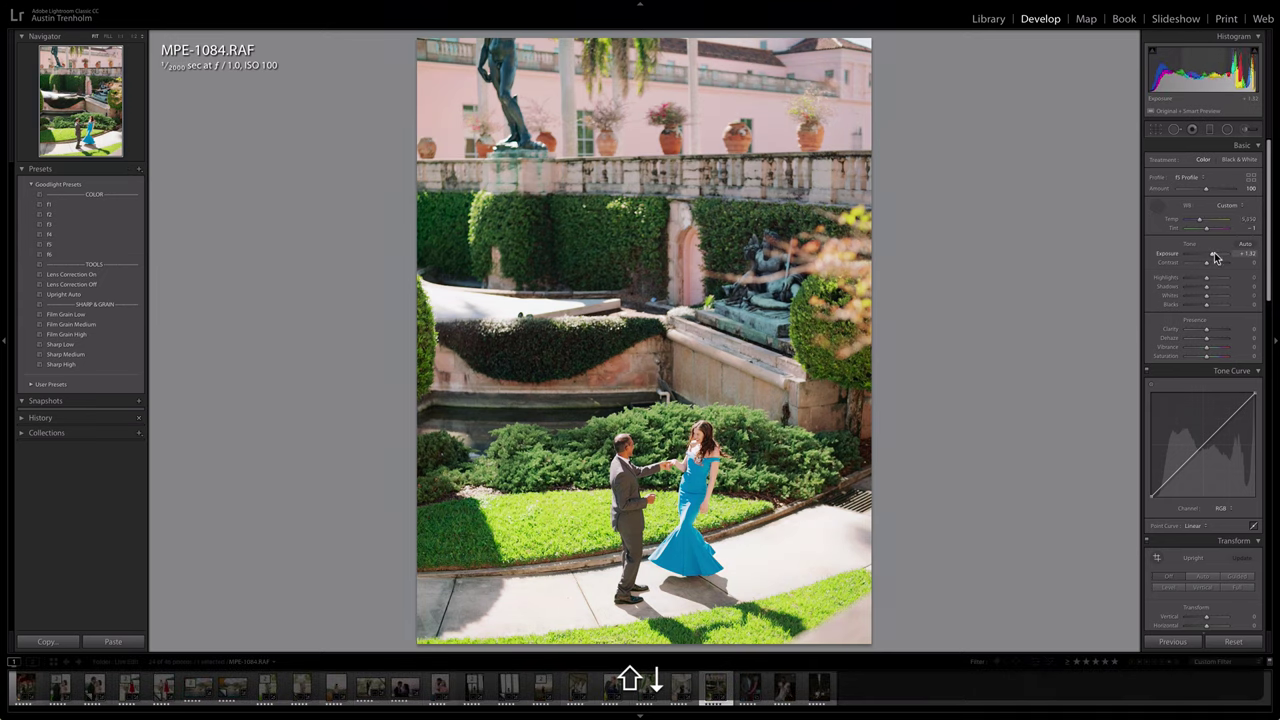
key("Right")
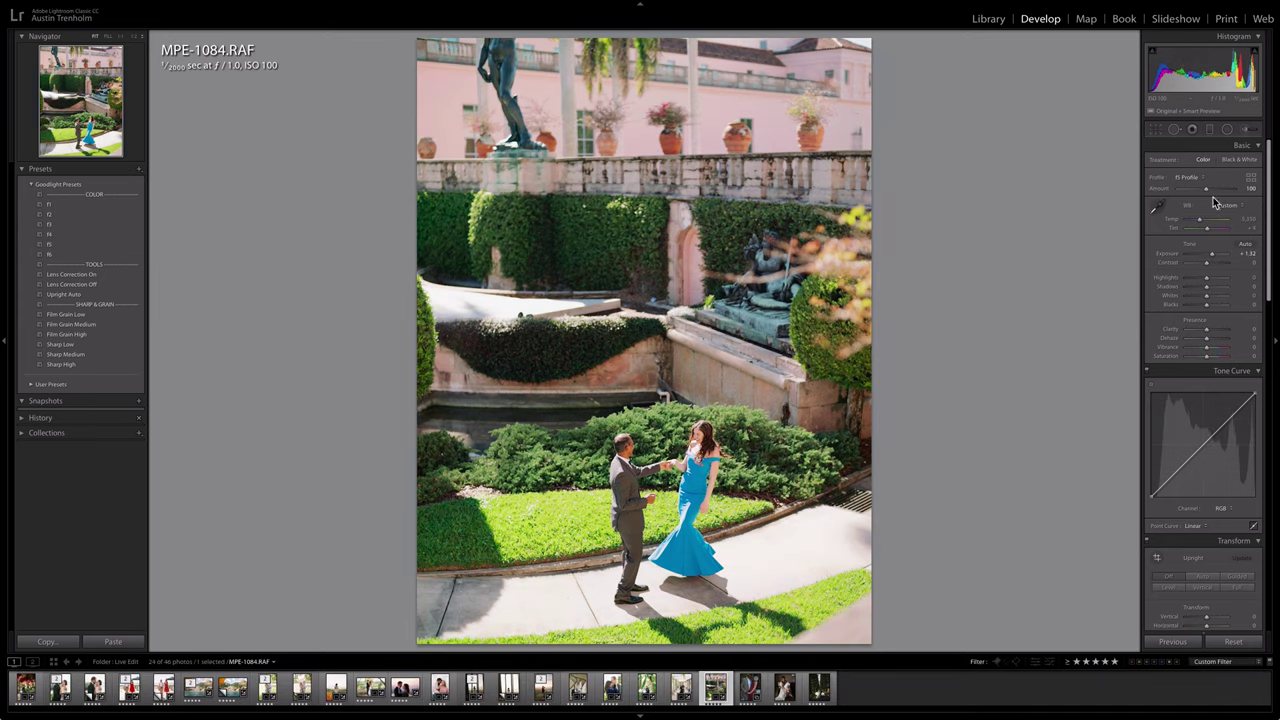
key("shift+Up")
key("shift+Up")
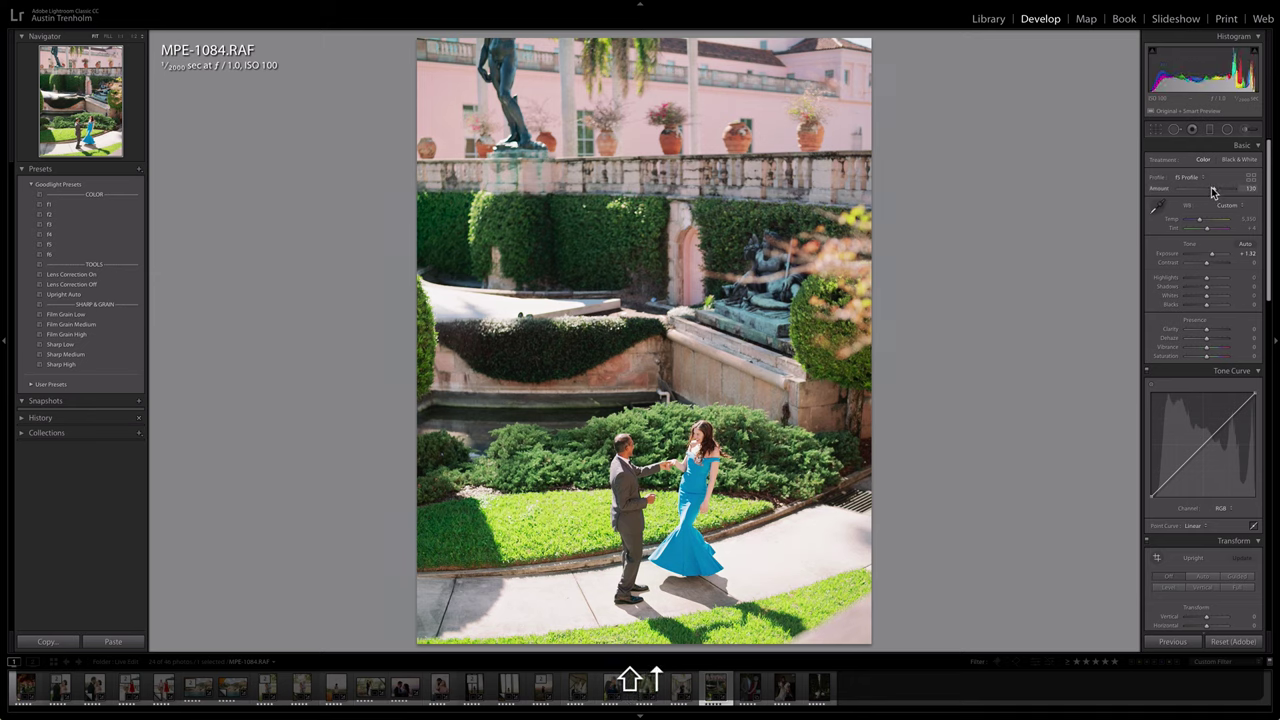
key("shift+Up")
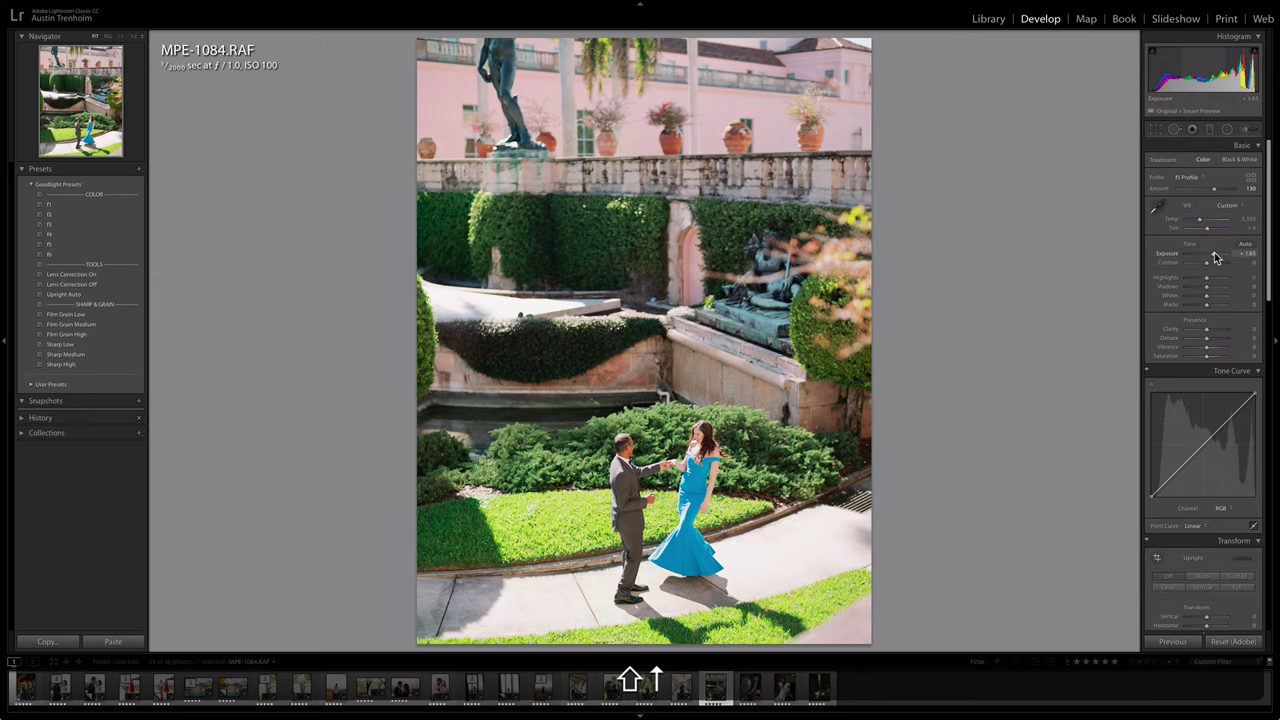
key("Down")
key("Down")
key("Down")
key("Down")
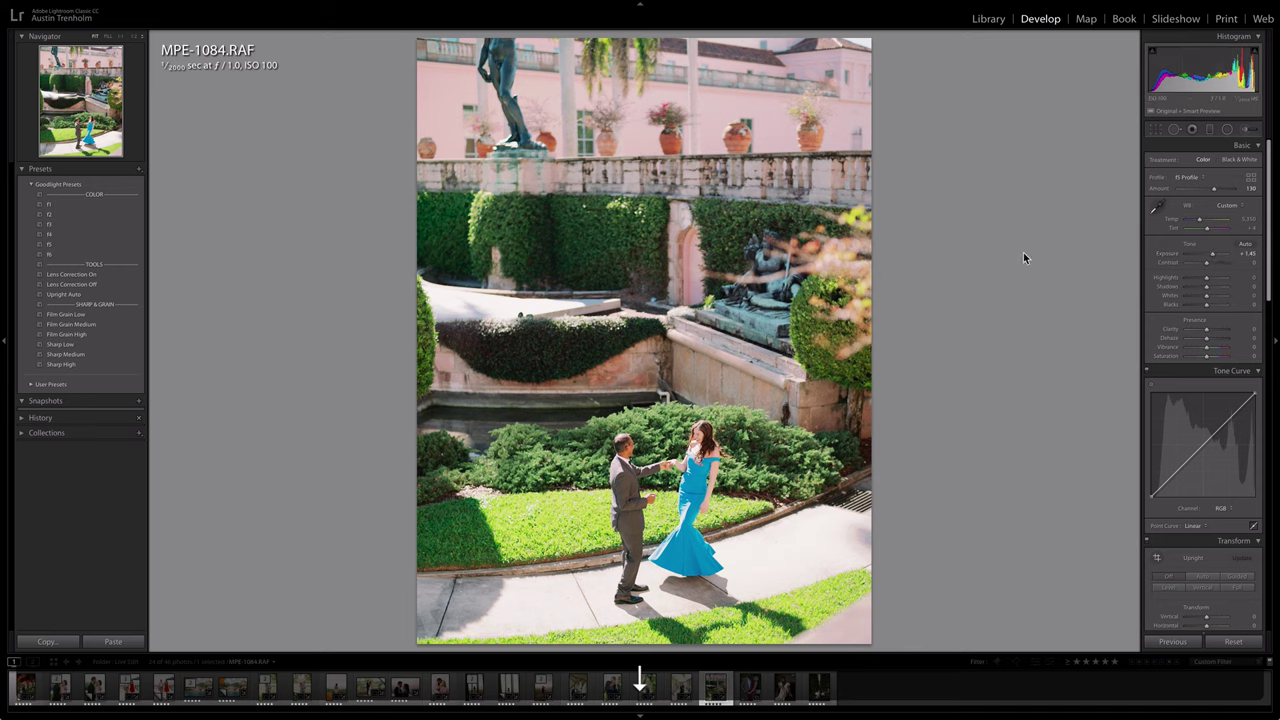
Apply f6 at profile amount 120 to MPE-1084.RAF, with exposure +1.88, temperature 5,750 and tint -1, and reapply Film Grain Medium
left_click(88, 254)
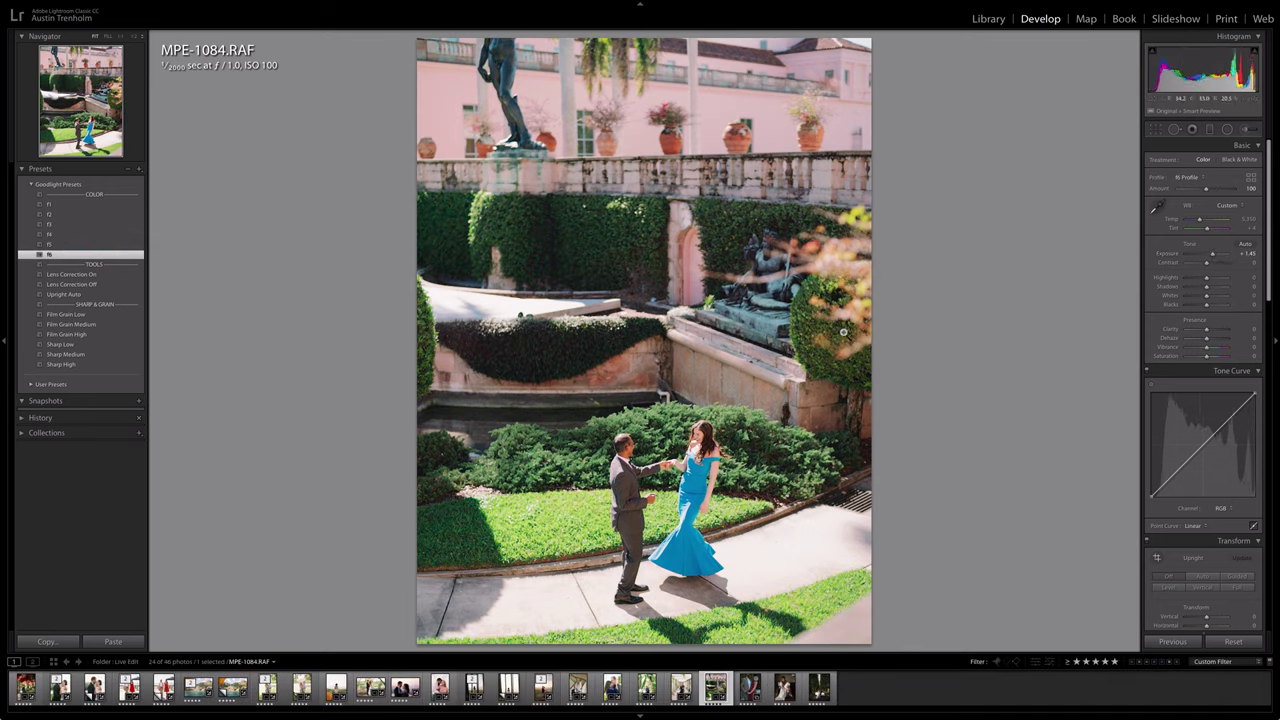
key("shift+Up")
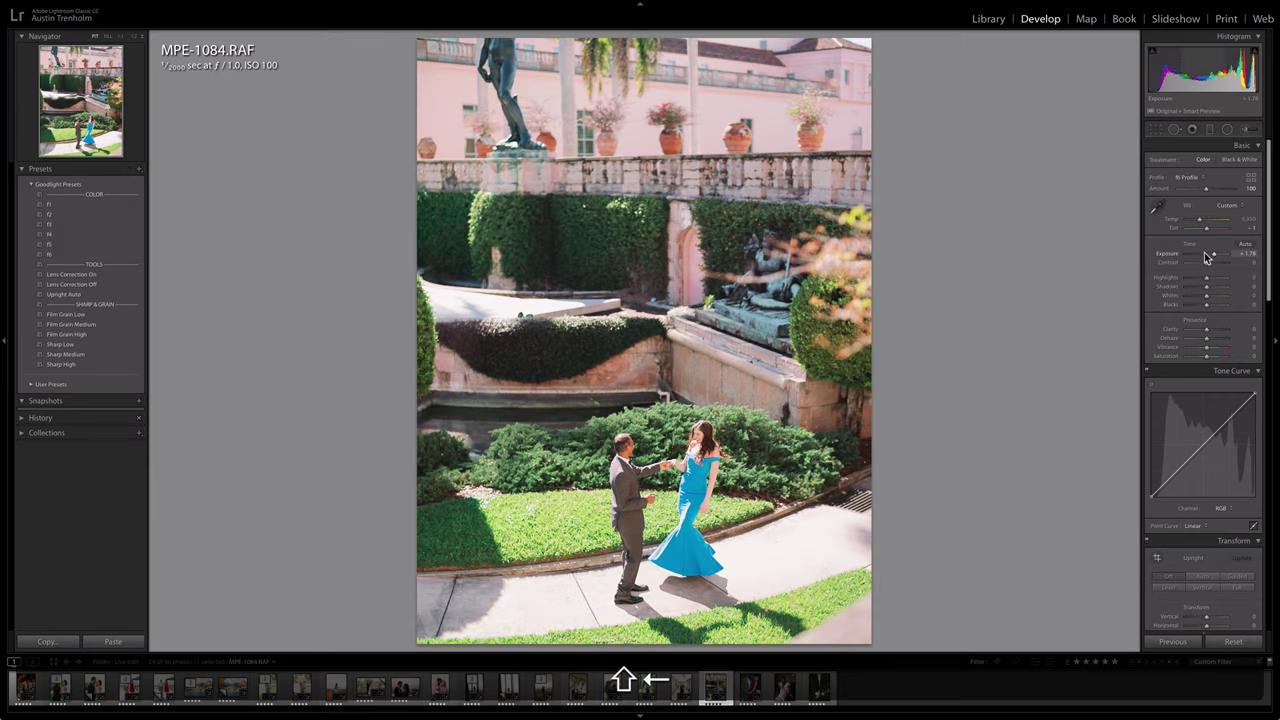
key("Left")
key("shift+Up")
key("shift+Right")
key("shift+Down")
key("shift+Up")
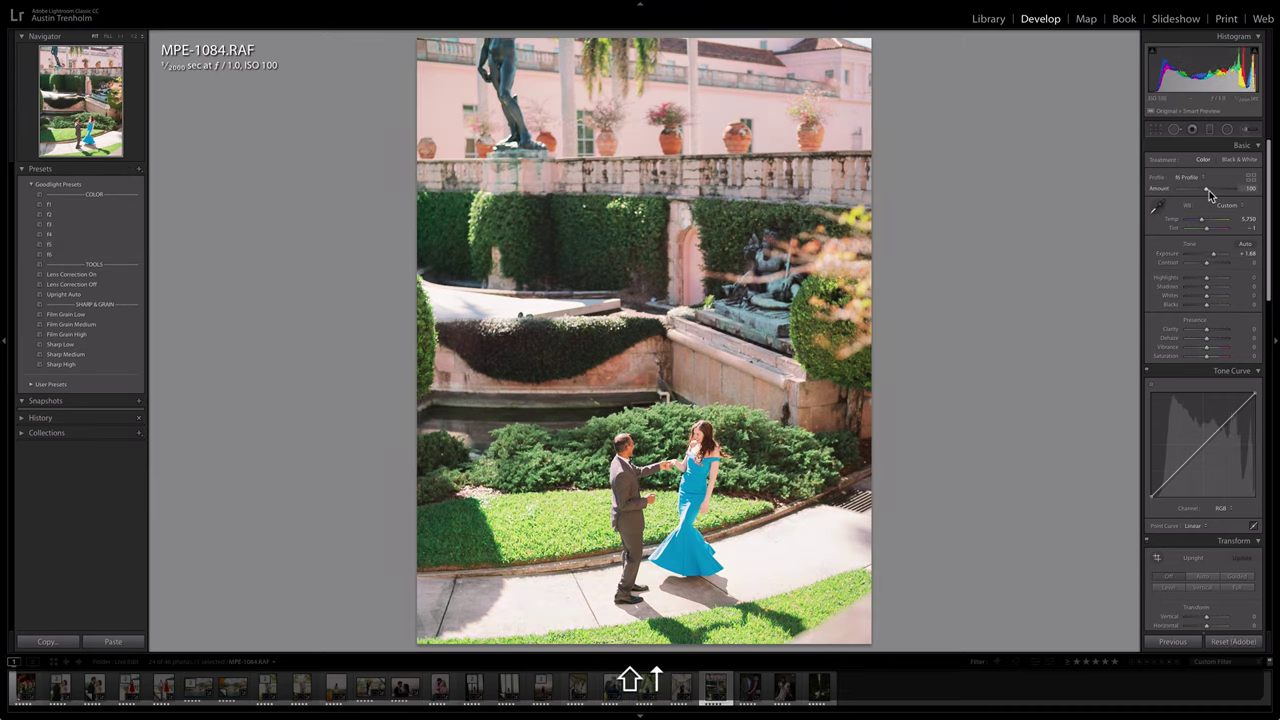
key("shift+Up")
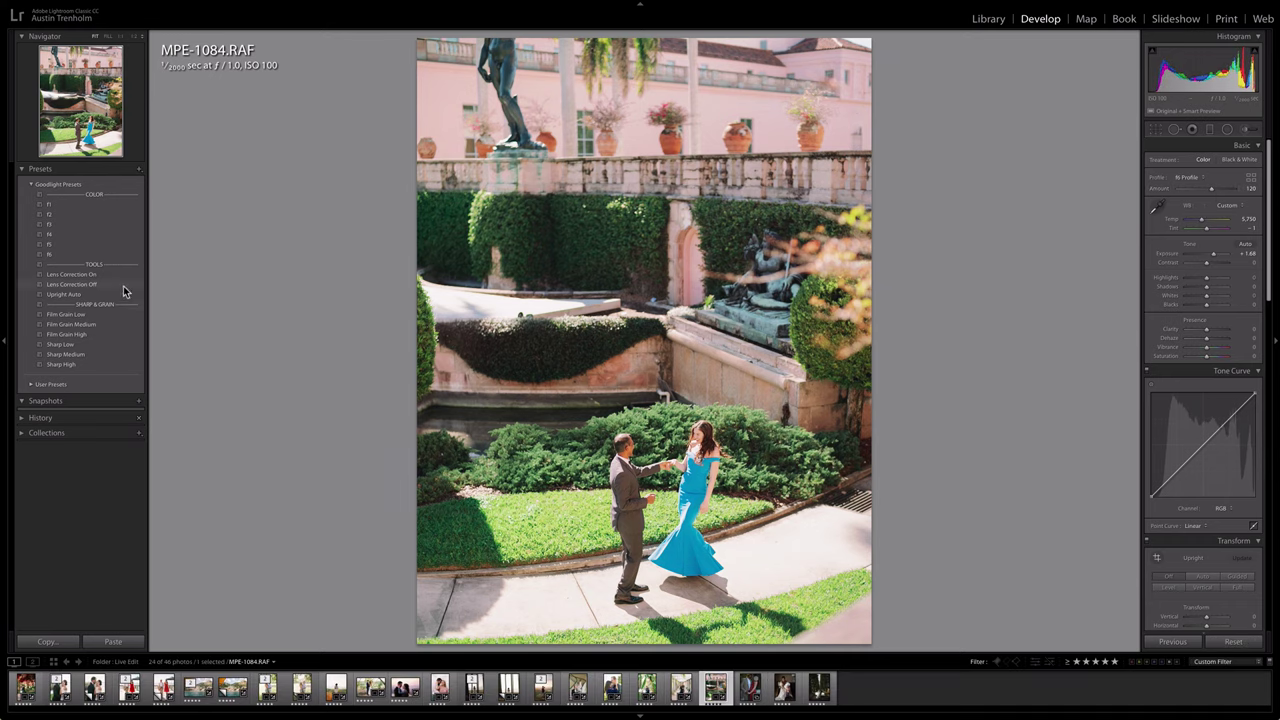
left_click(97, 325)
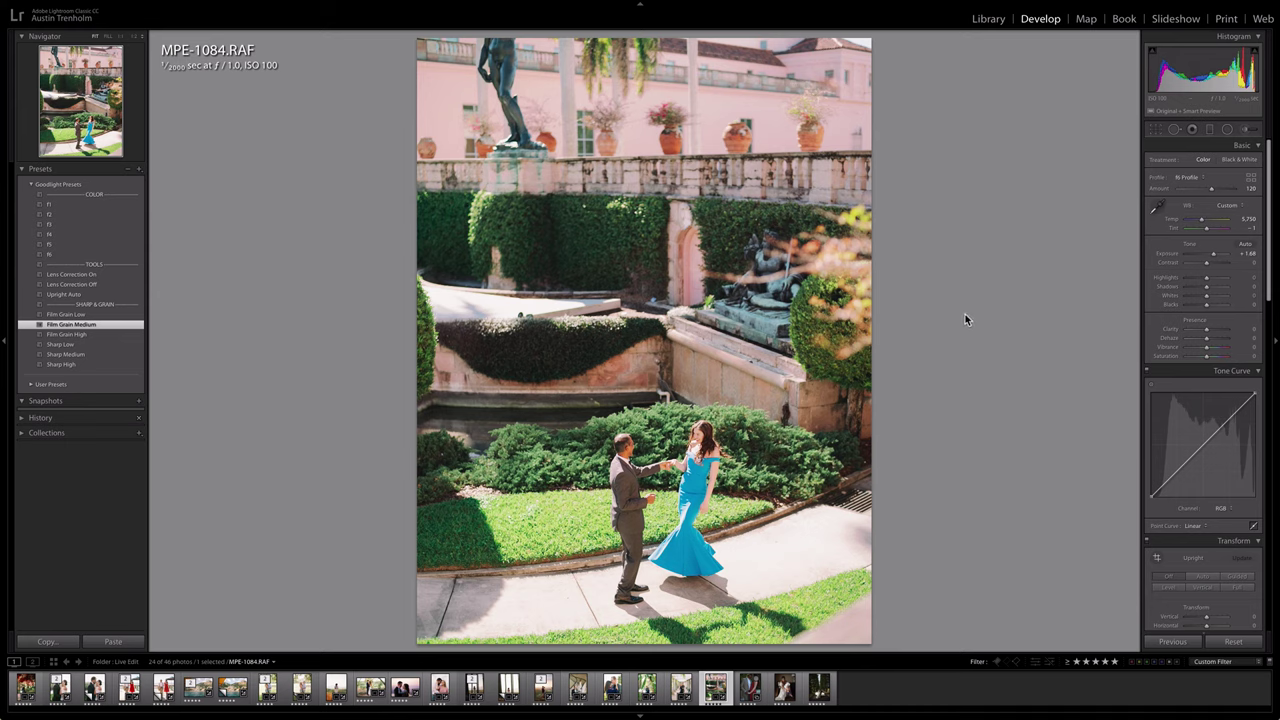
Move on to MPE-1209.RAF and raise its exposure to +1.32
key("Right")
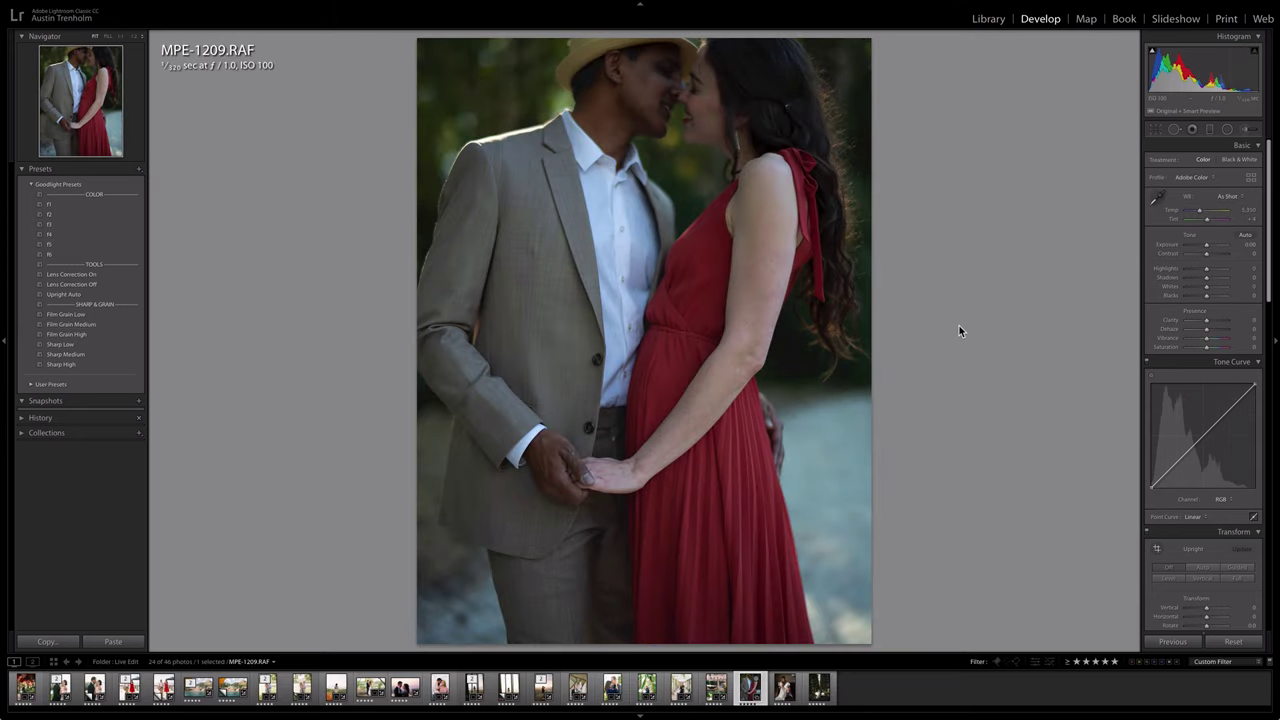
key("shift+Up")
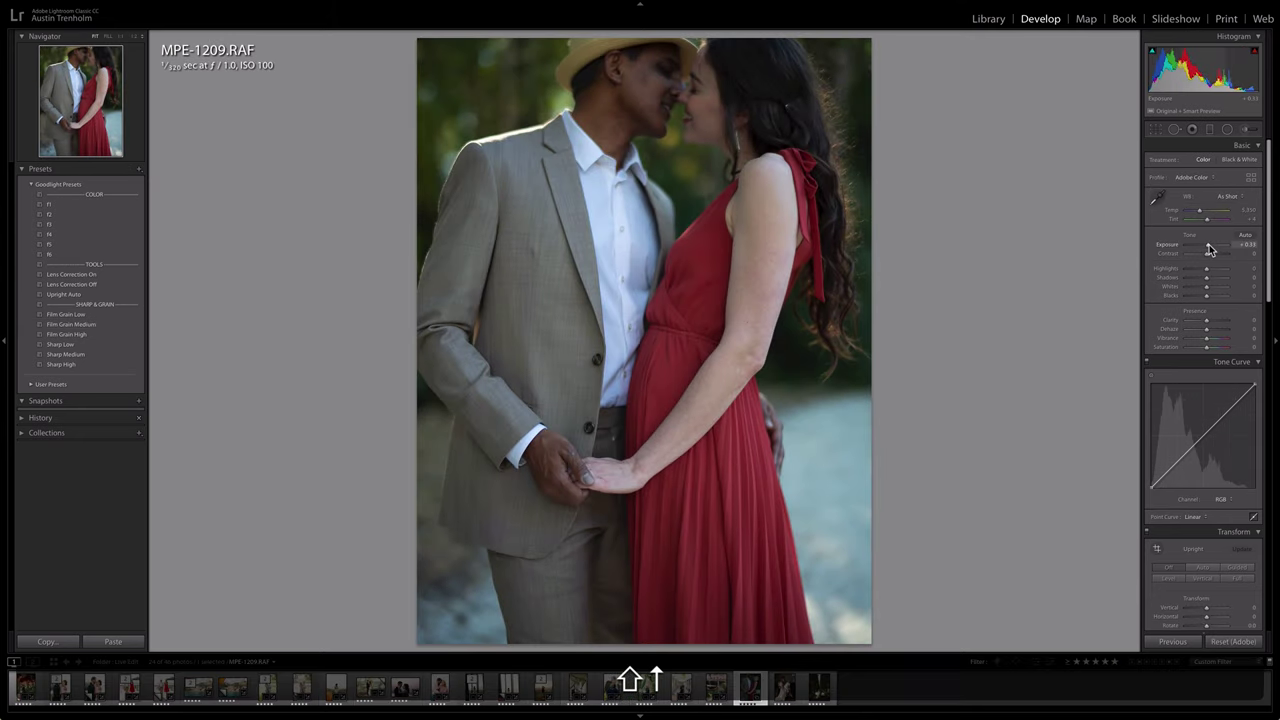
key("shift+Up")
key("shift+Up")
key("shift+Up")
key("shift+Up")
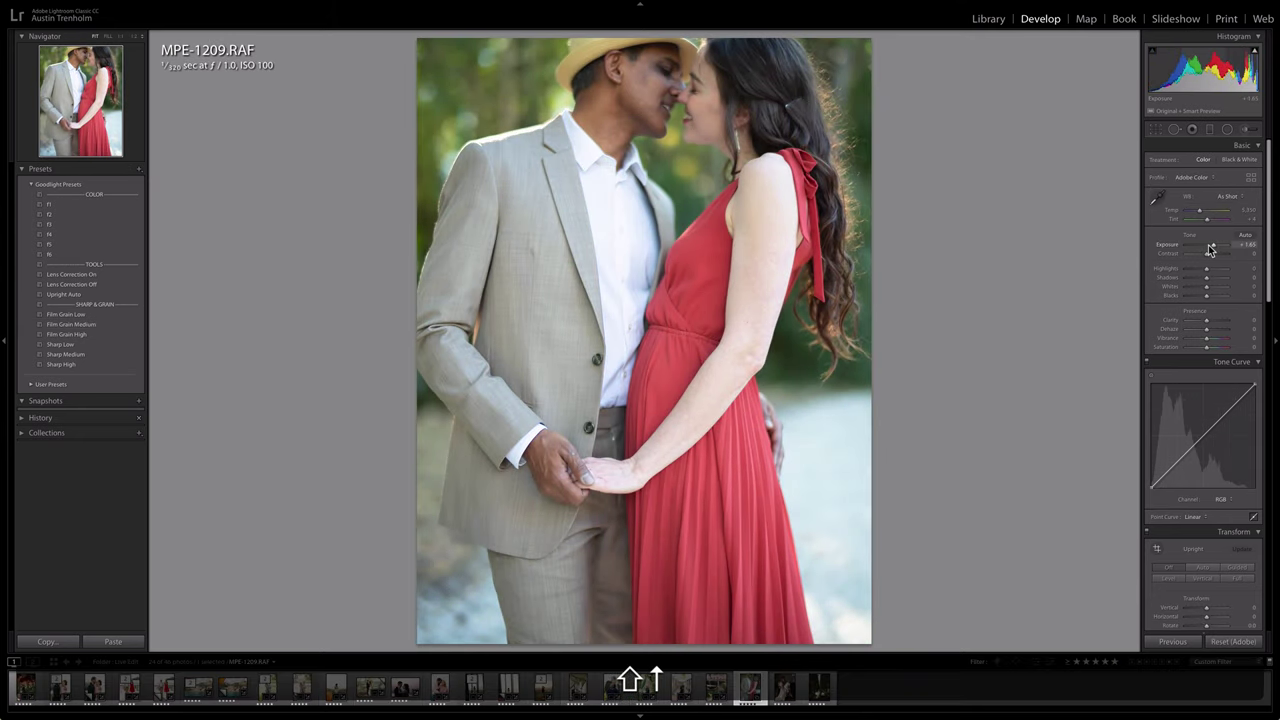
key("shift+Down")
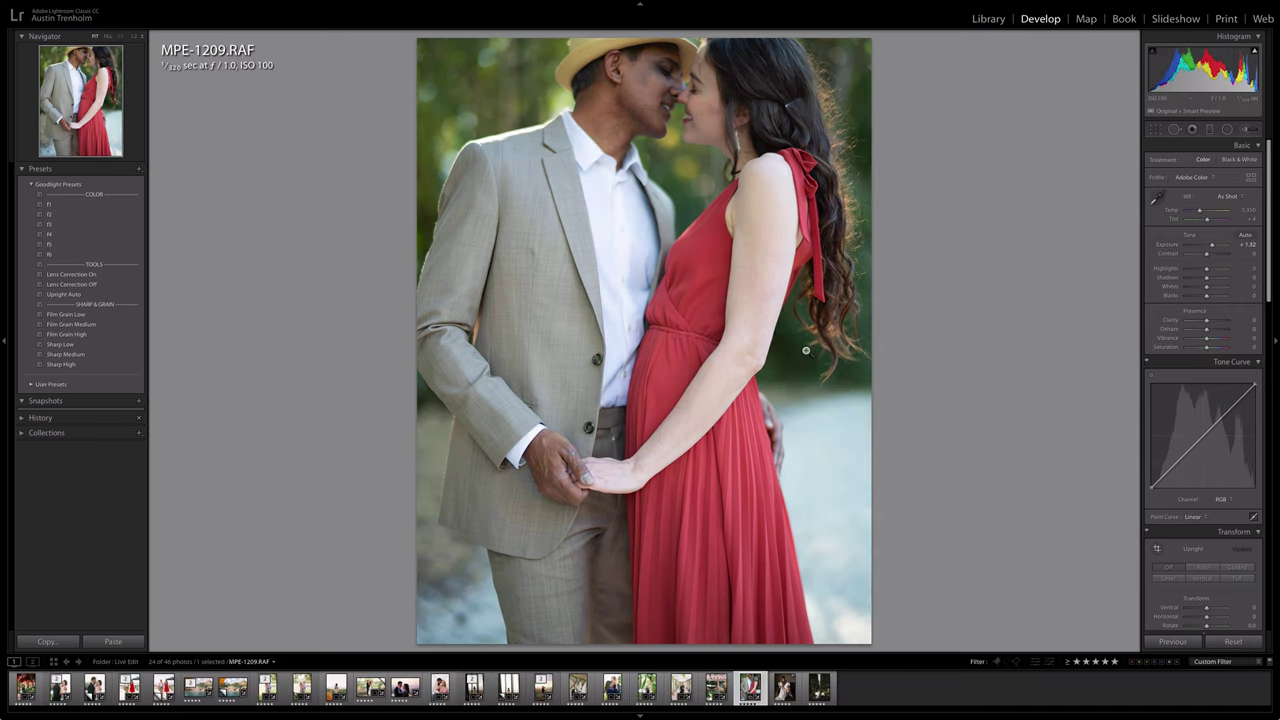
Try the f1, f4 and f3 presets on MPE-1209.RAF
left_click(56, 208)
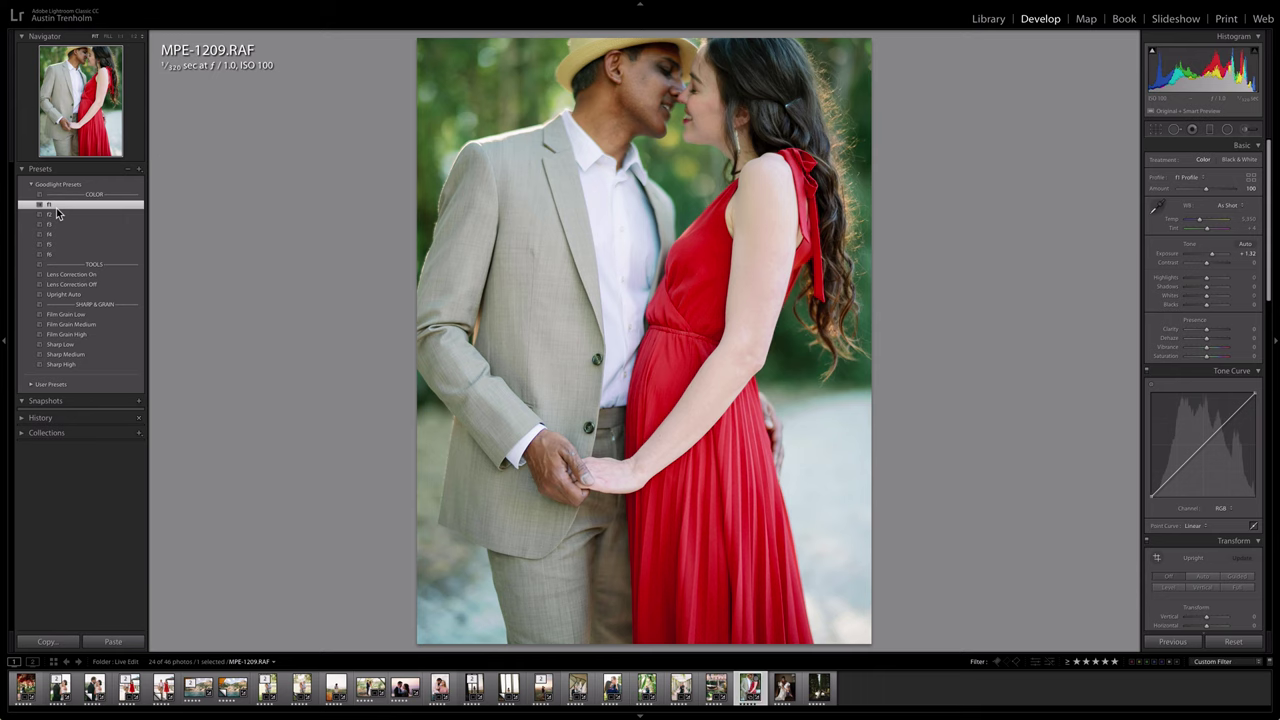
left_click(64, 234)
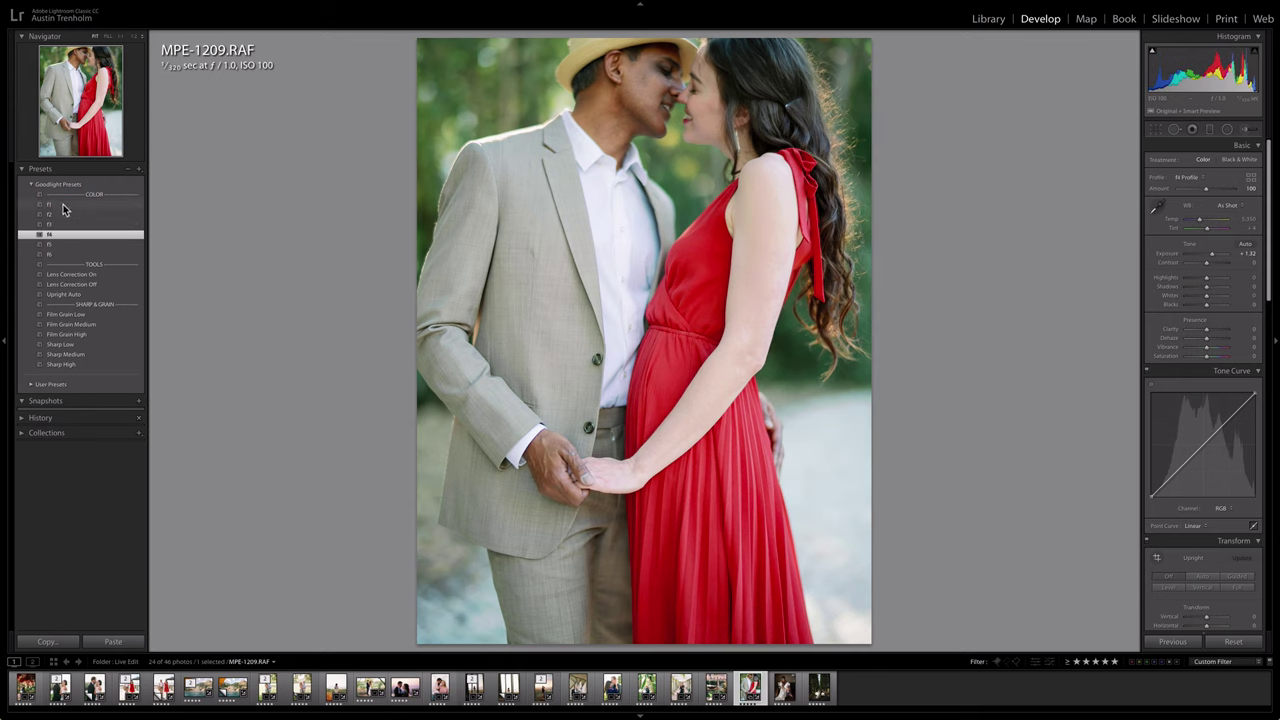
left_click(54, 225)
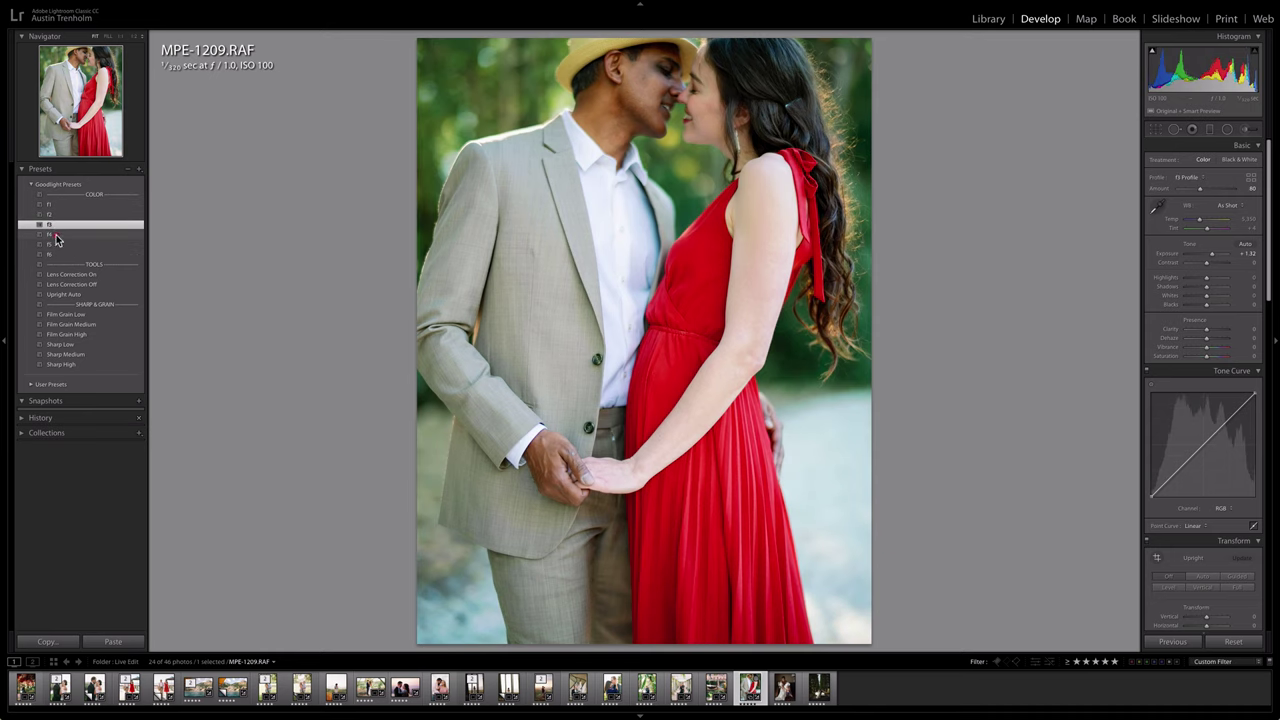
Apply f4 to MPE-1209.RAF with exposure +1.42, temperature 5,550 and tint +9, and add Film Grain Medium
left_click(56, 235)
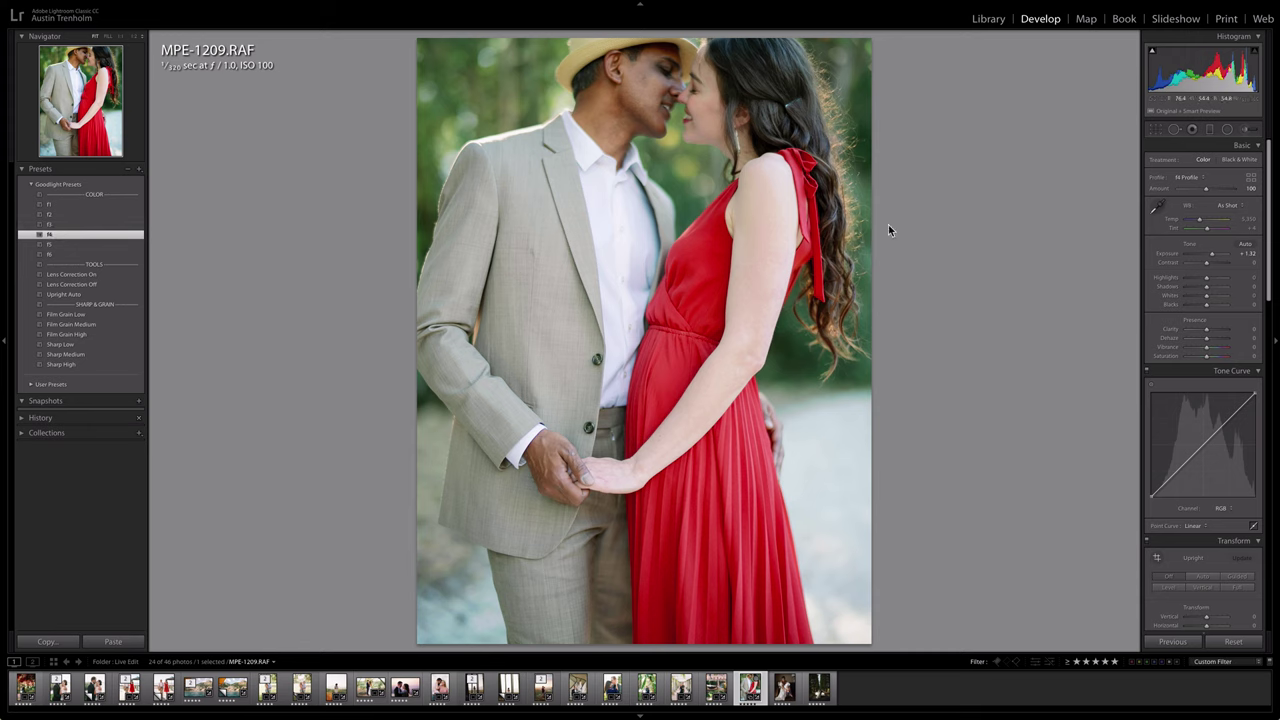
left_click_drag(1214, 253, 1216, 256)
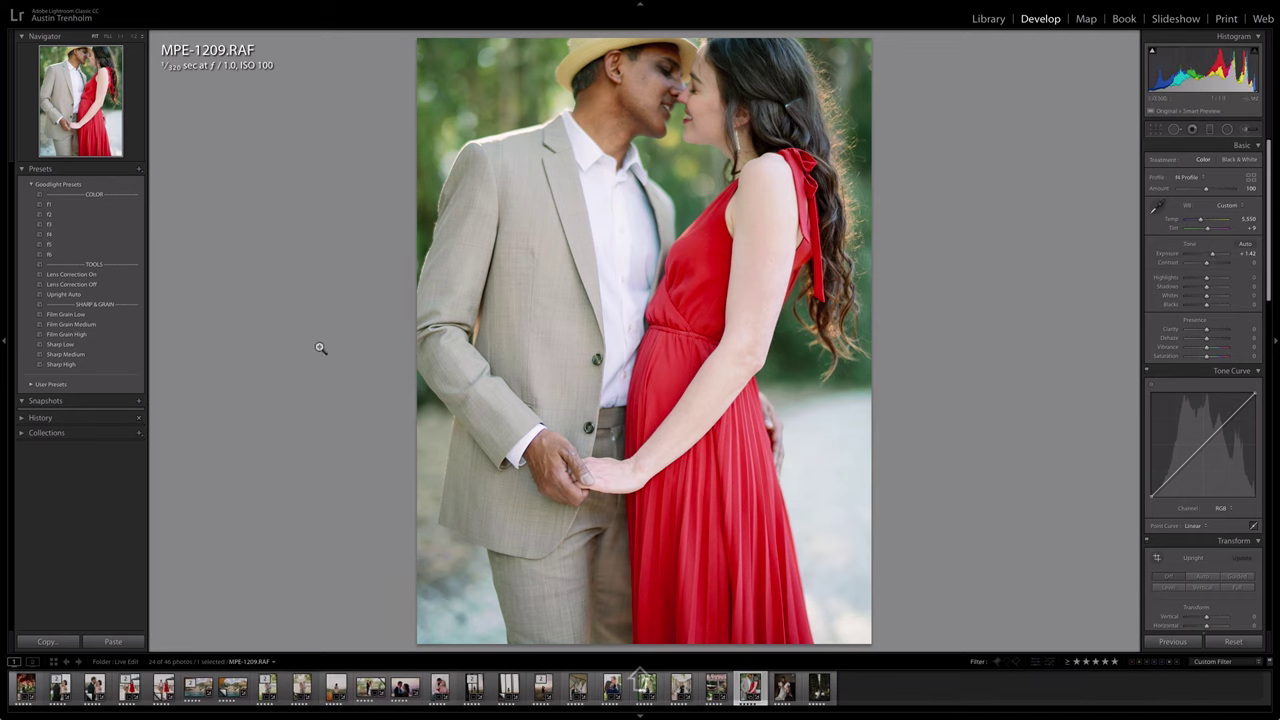
left_click(100, 324)
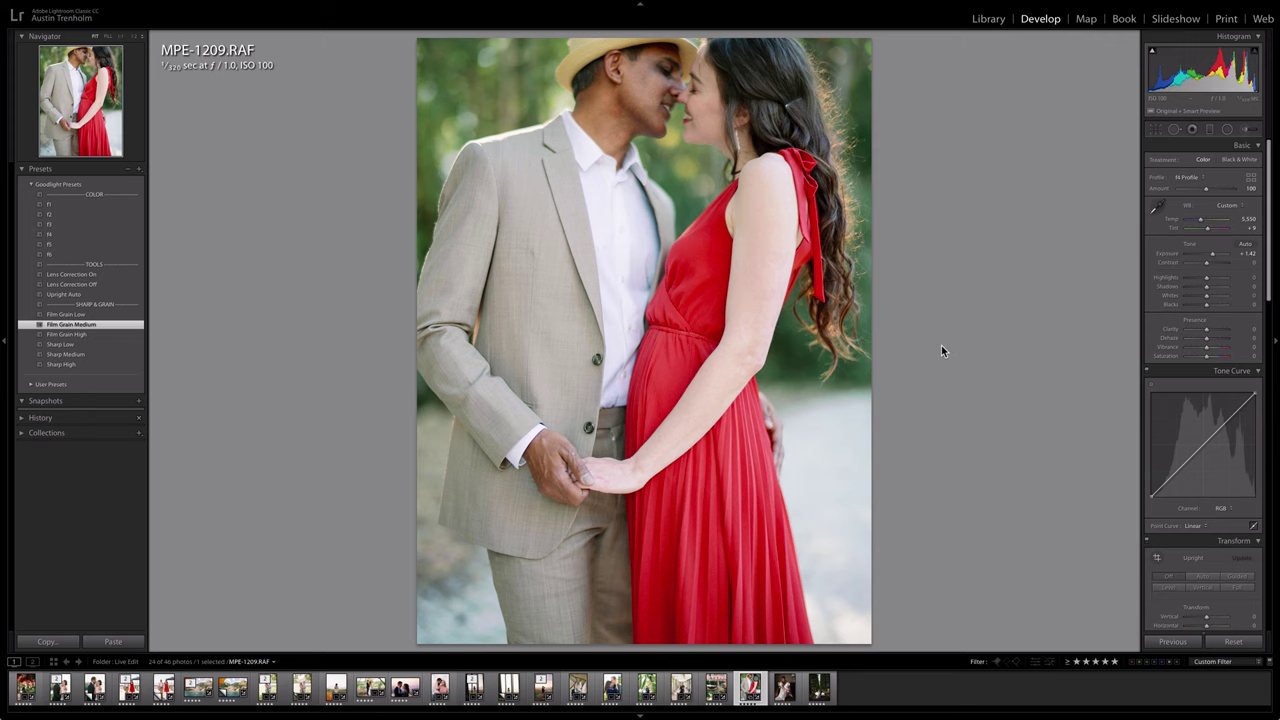
Create a virtual copy of MPE-1209.RAF and reset its develop settings
key("super")
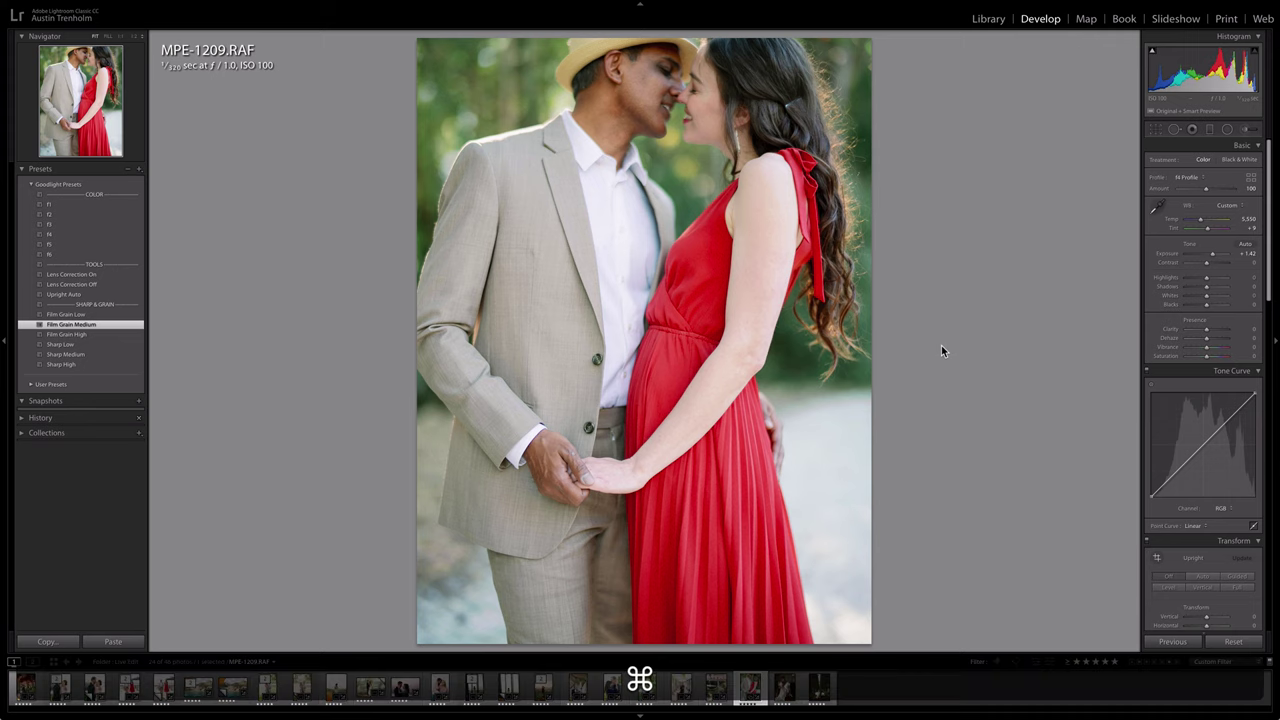
key("super+apostrophe")
left_click(1233, 641)
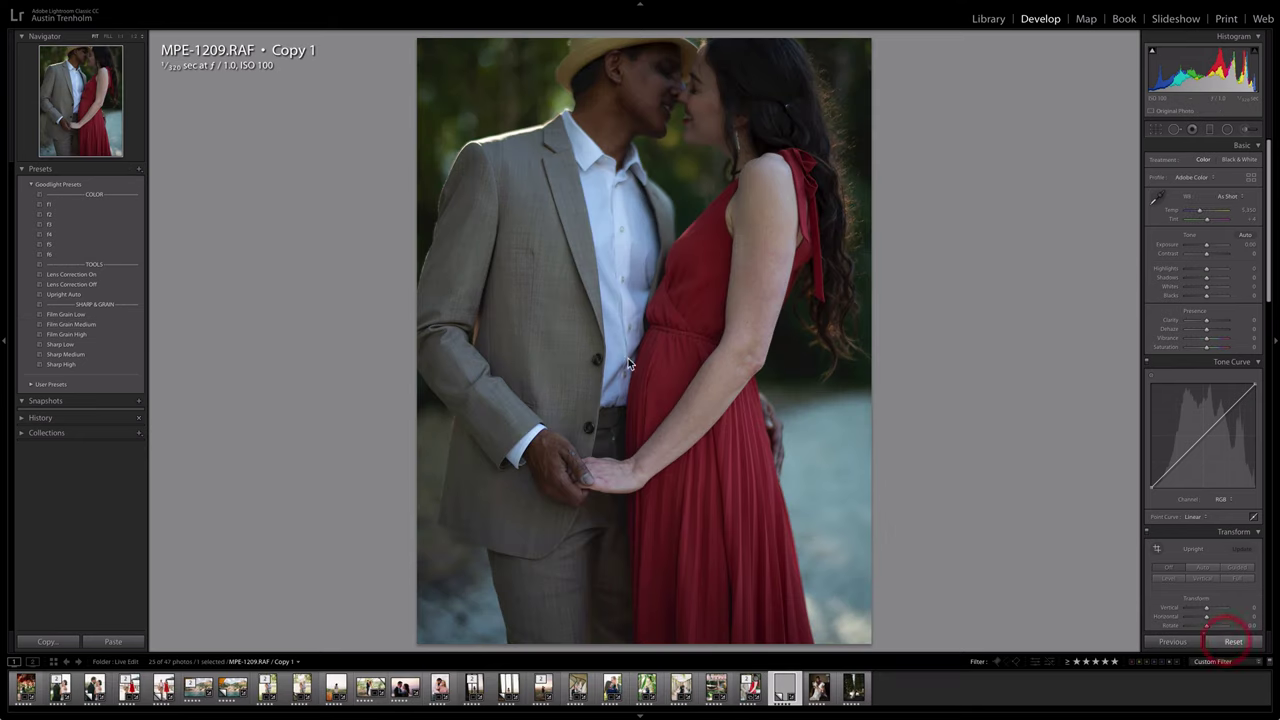
Raise the MPE-1209.RAF copy's exposure to +1.55 and set its temperature to 5,550
key("shift+Up")
key("shift+Up")
key("shift+Up")
key("shift+Up")
key("shift+Up")
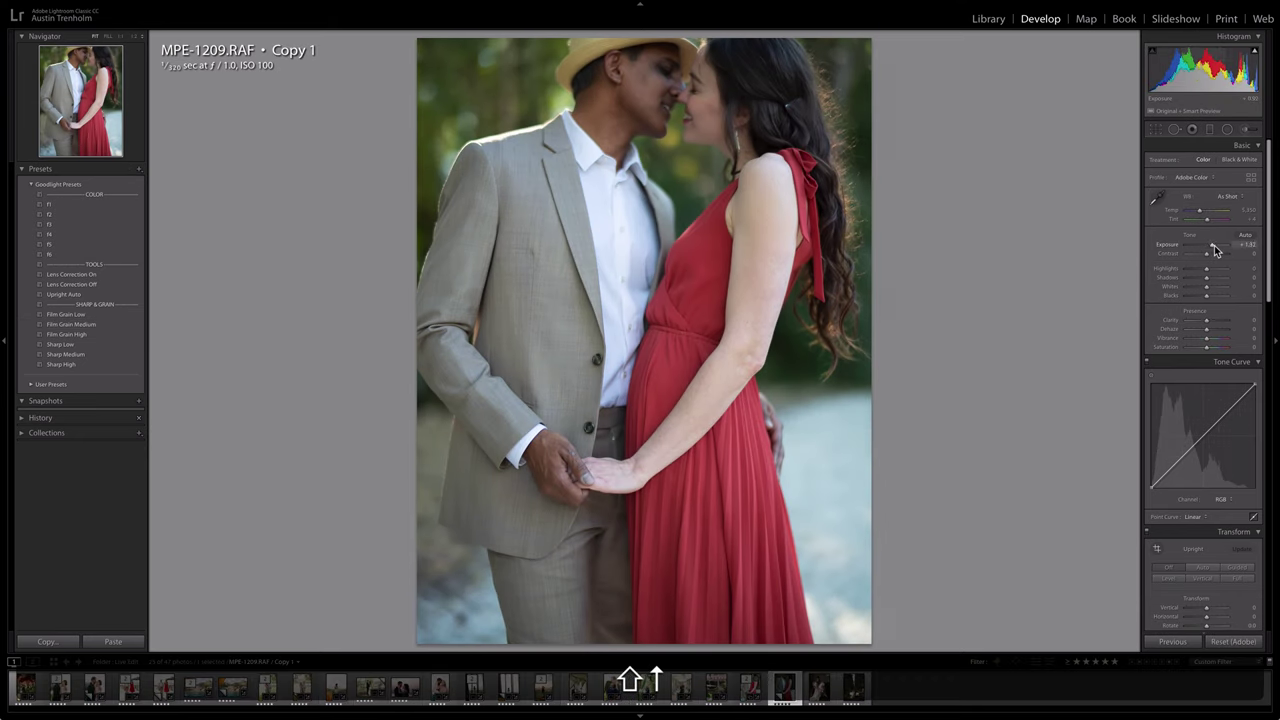
key("shift+Up")
key("shift+Down")
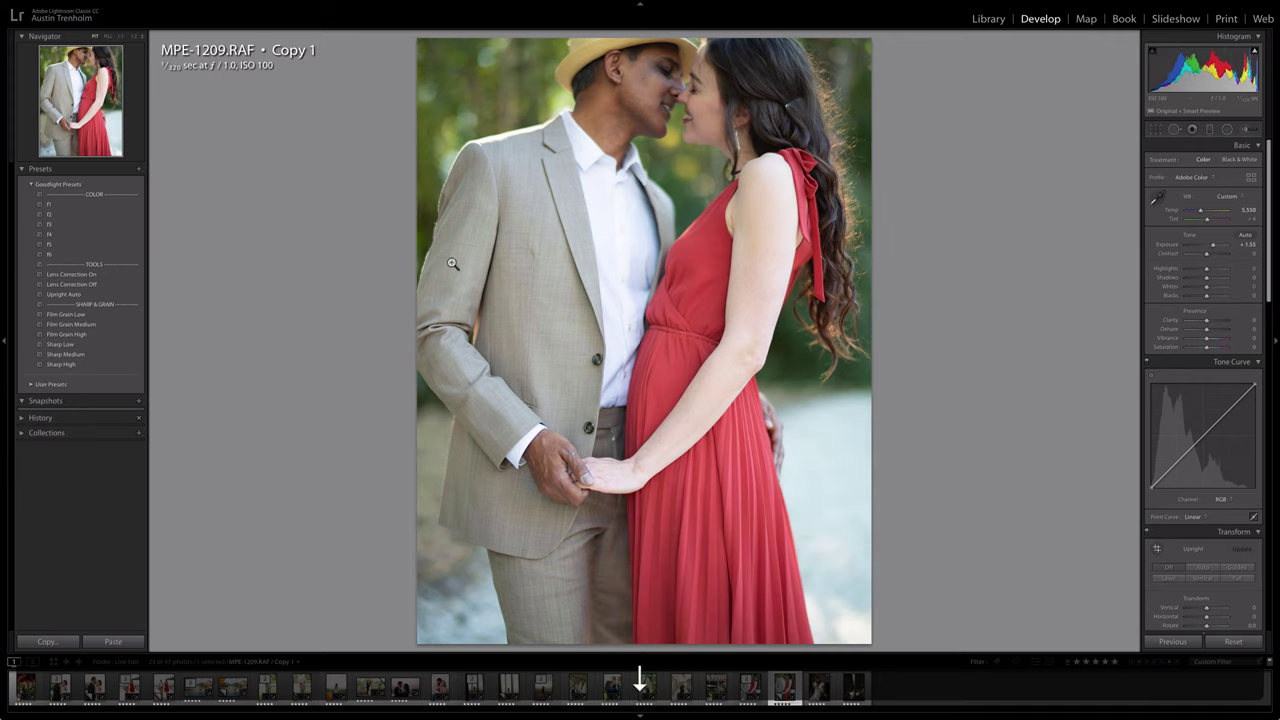
Apply f6 to the MPE-1209.RAF copy with temperature 6,150, tint +14 and exposure +1.68
left_click(45, 254)
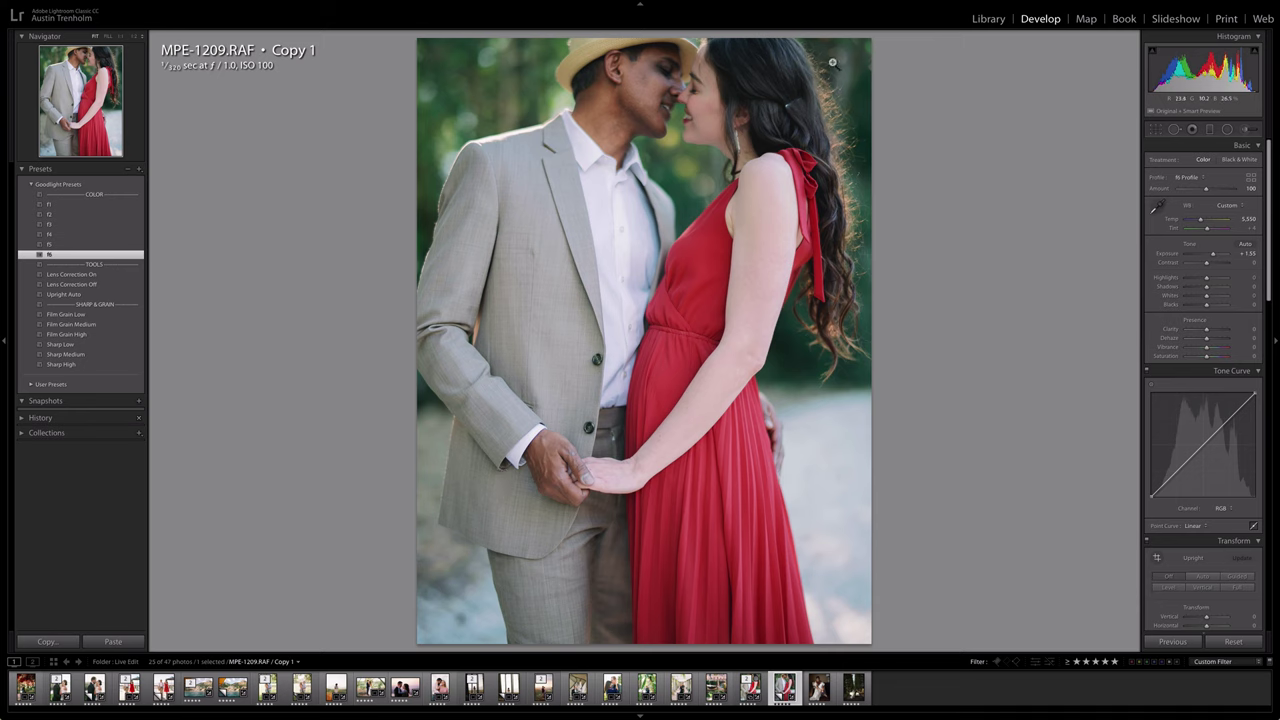
key("w")
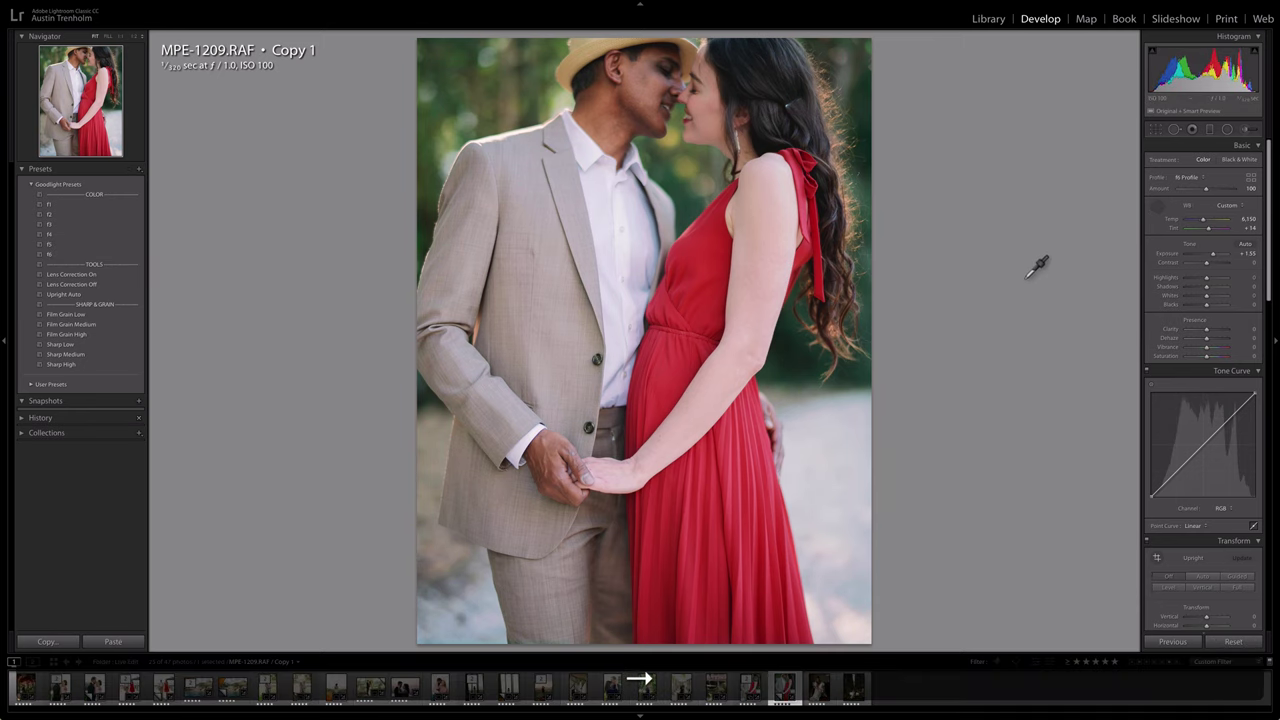
key("Escape")
key("shift+Up")
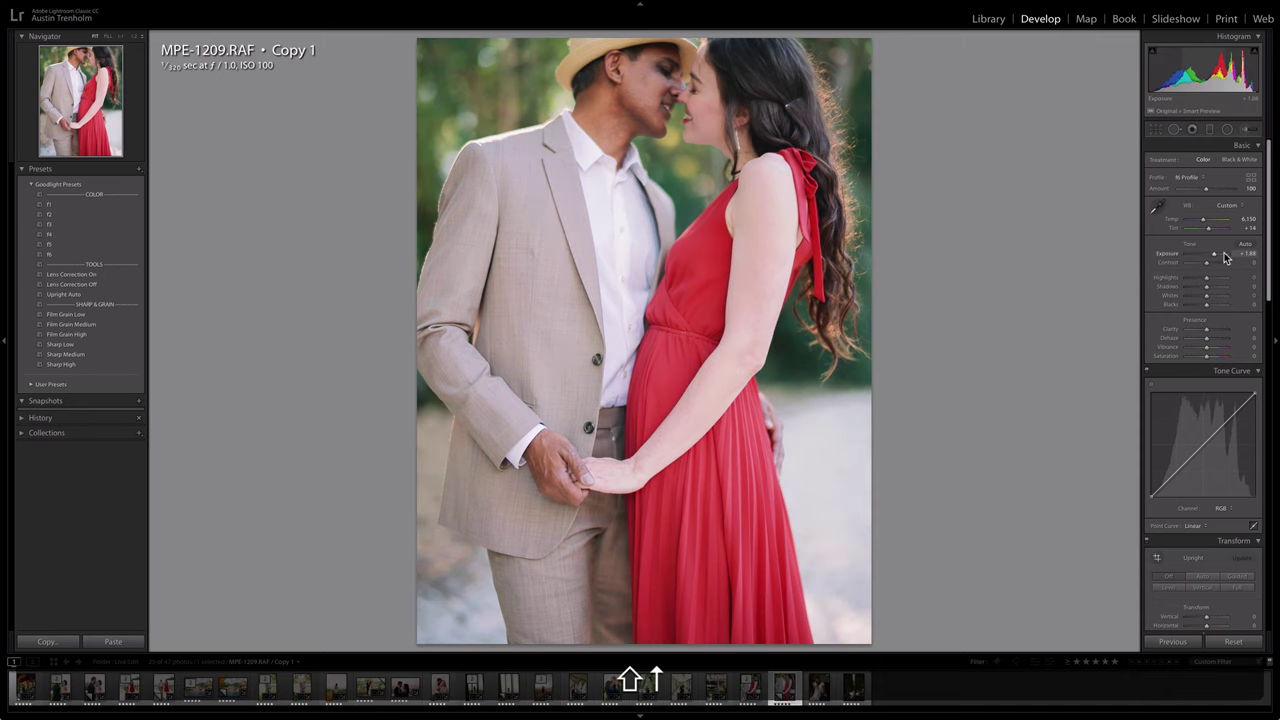
key("shift+Down")
key("Down")
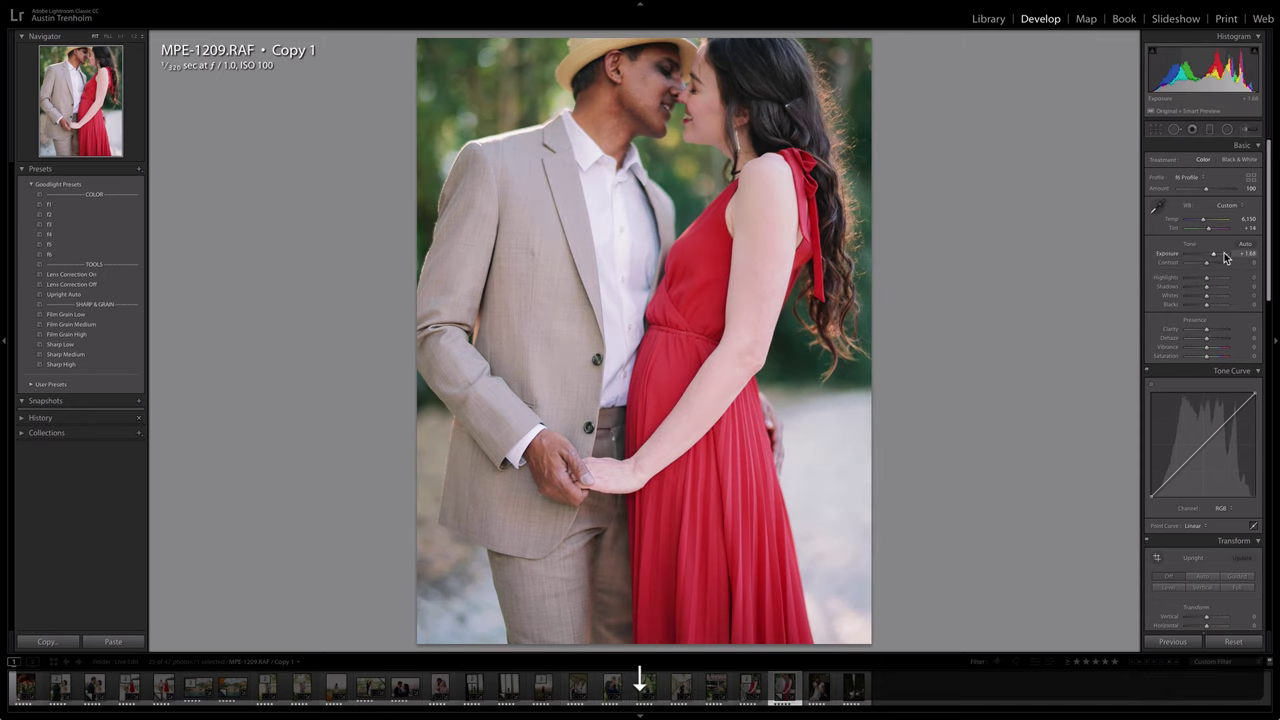
Set the MPE-1209.RAF copy's profile amount to 120, temperature to 6,350 and tint to +4
key("shift")
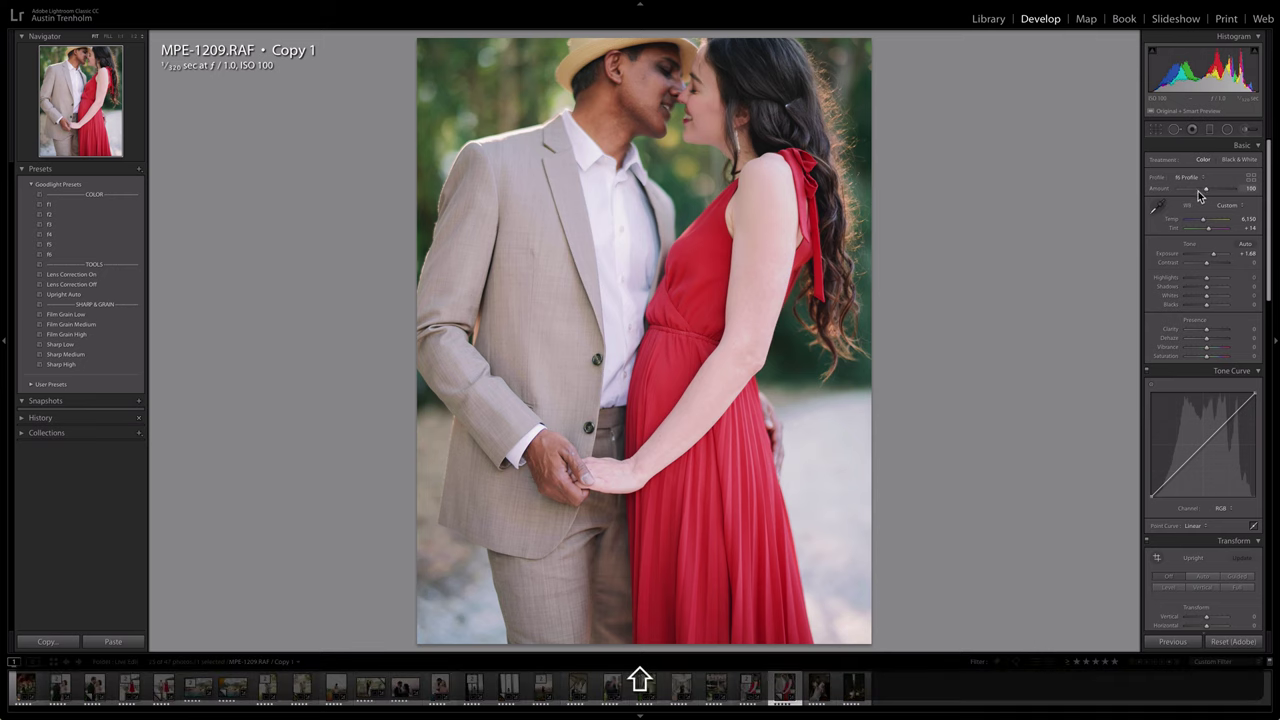
key("shift+Up")
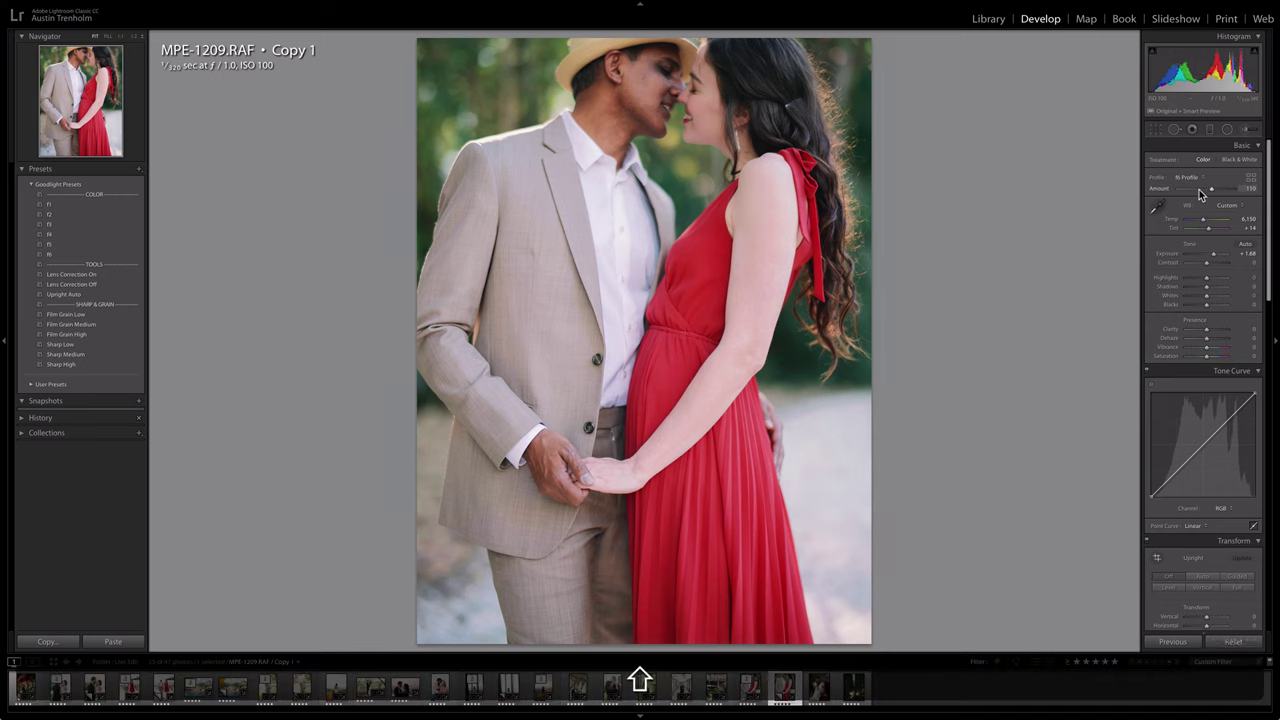
key("shift+Up")
key("shift+Left")
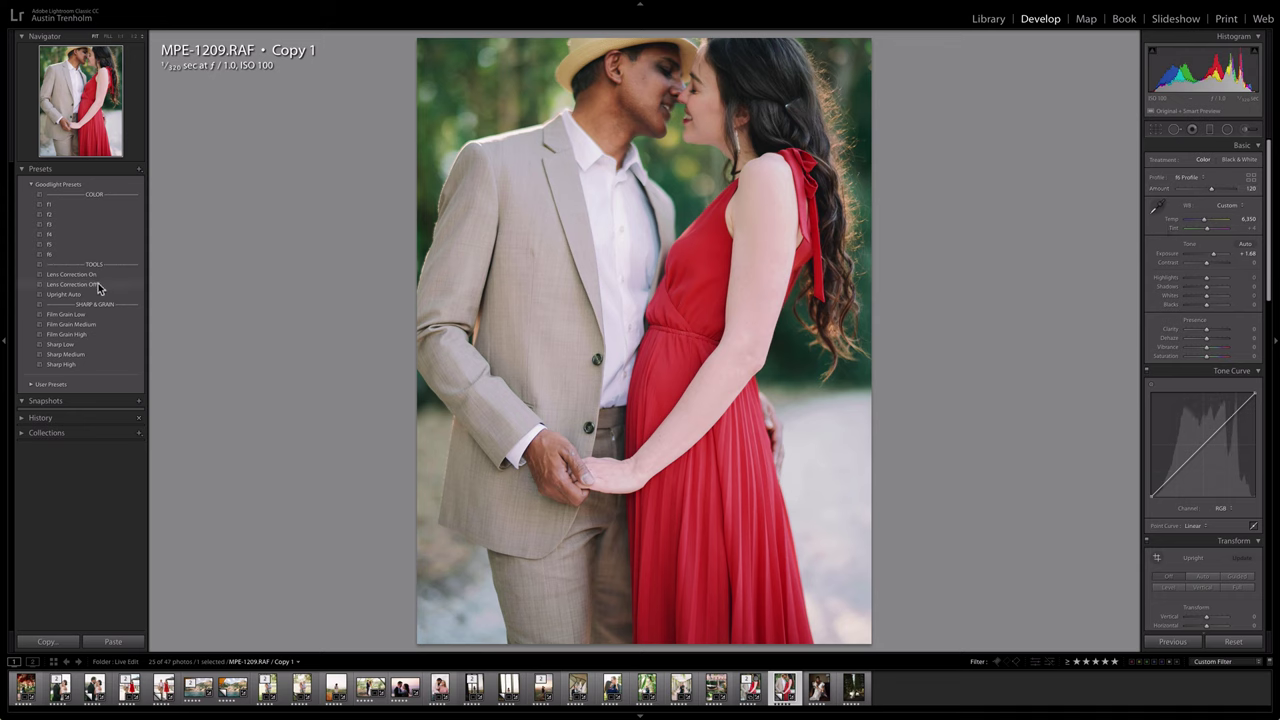
Apply Film Grain Medium to the MPE-1209.RAF copy and compare it with the f4 version
left_click(89, 326)
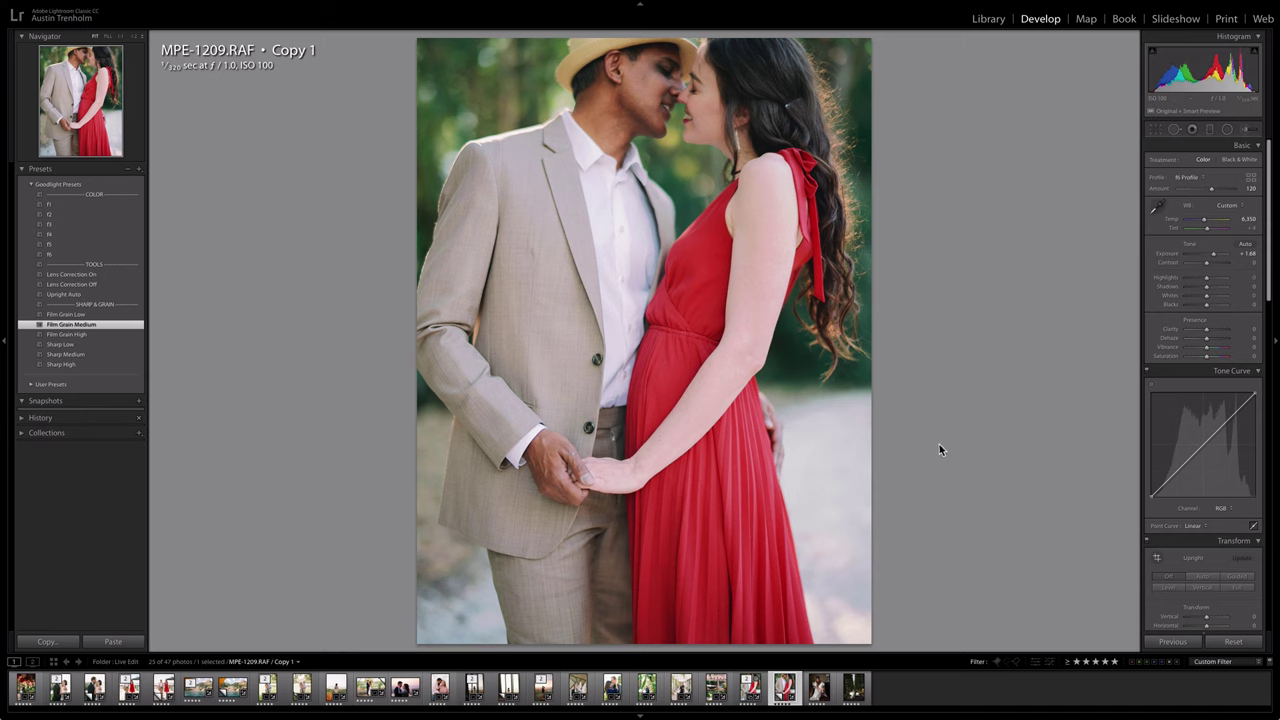
key("Left")
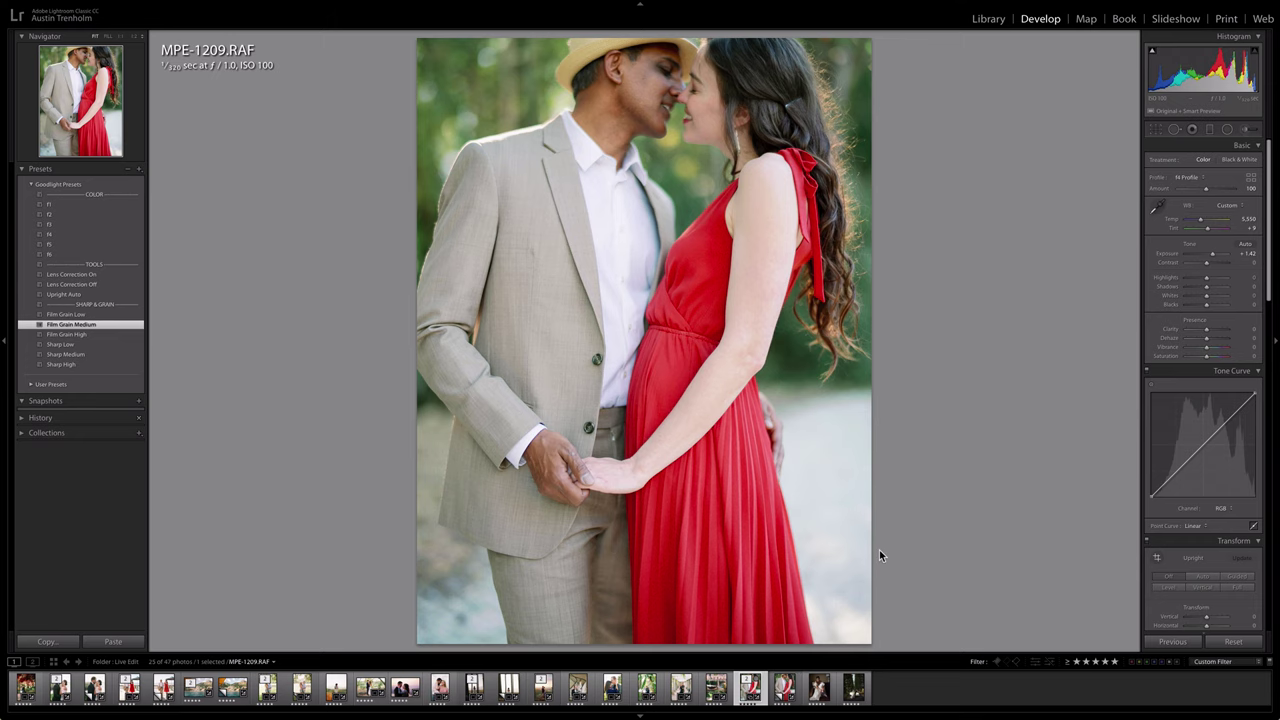
key("Right")
Move on to _ATG8715.RAF and raise its exposure to +0.66
key("Right")
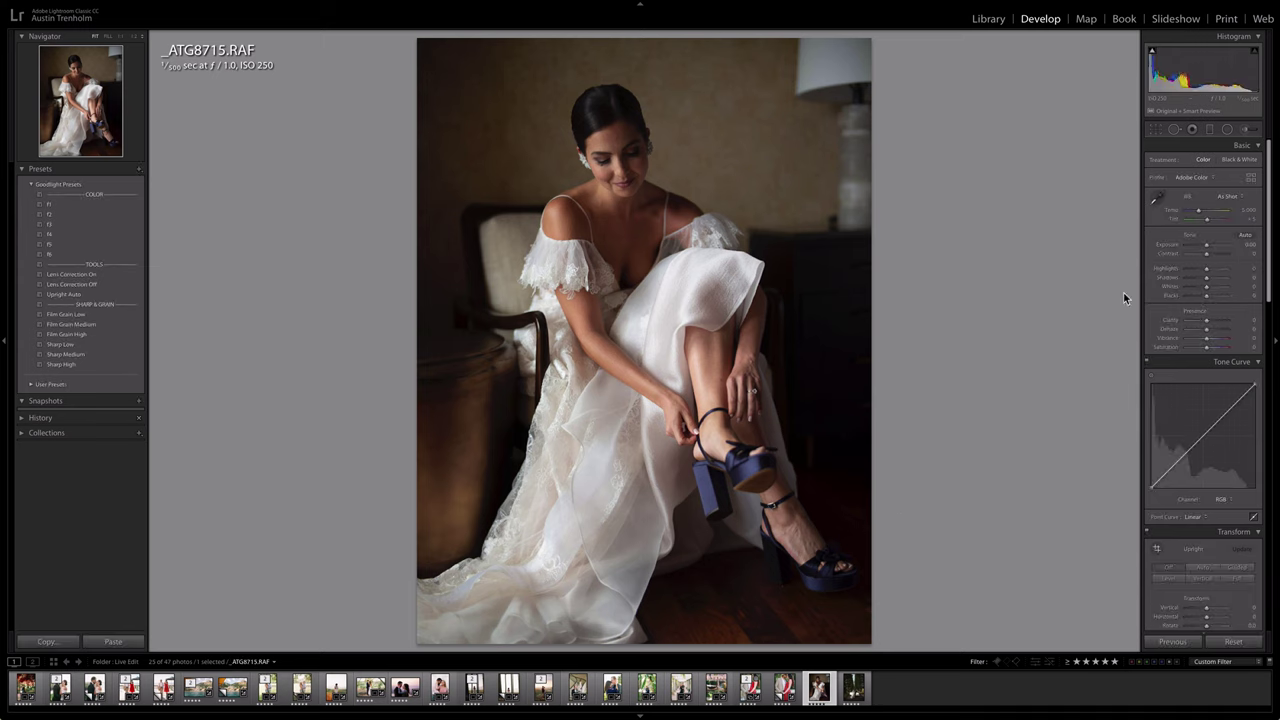
key("shift")
double_click(1197, 249, "shift")
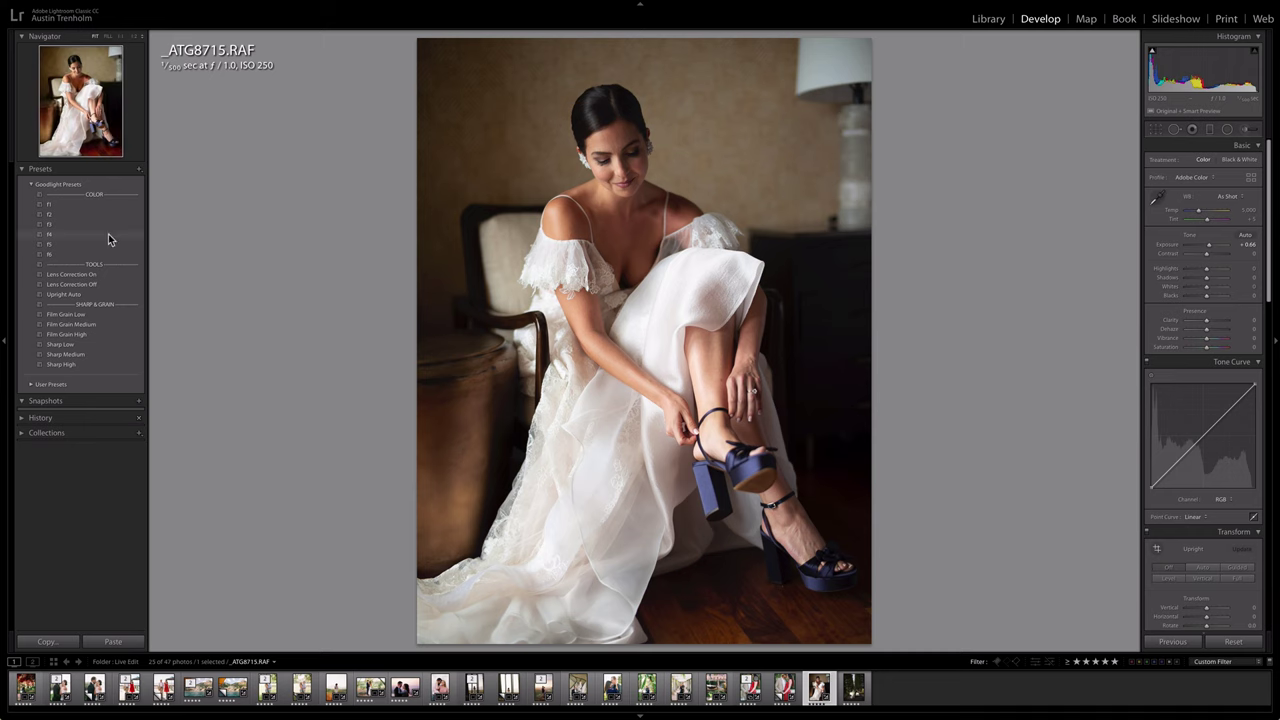
Apply the f5 preset to _ATG8715.RAF and raise the exposure to +1.22
left_click(56, 245)
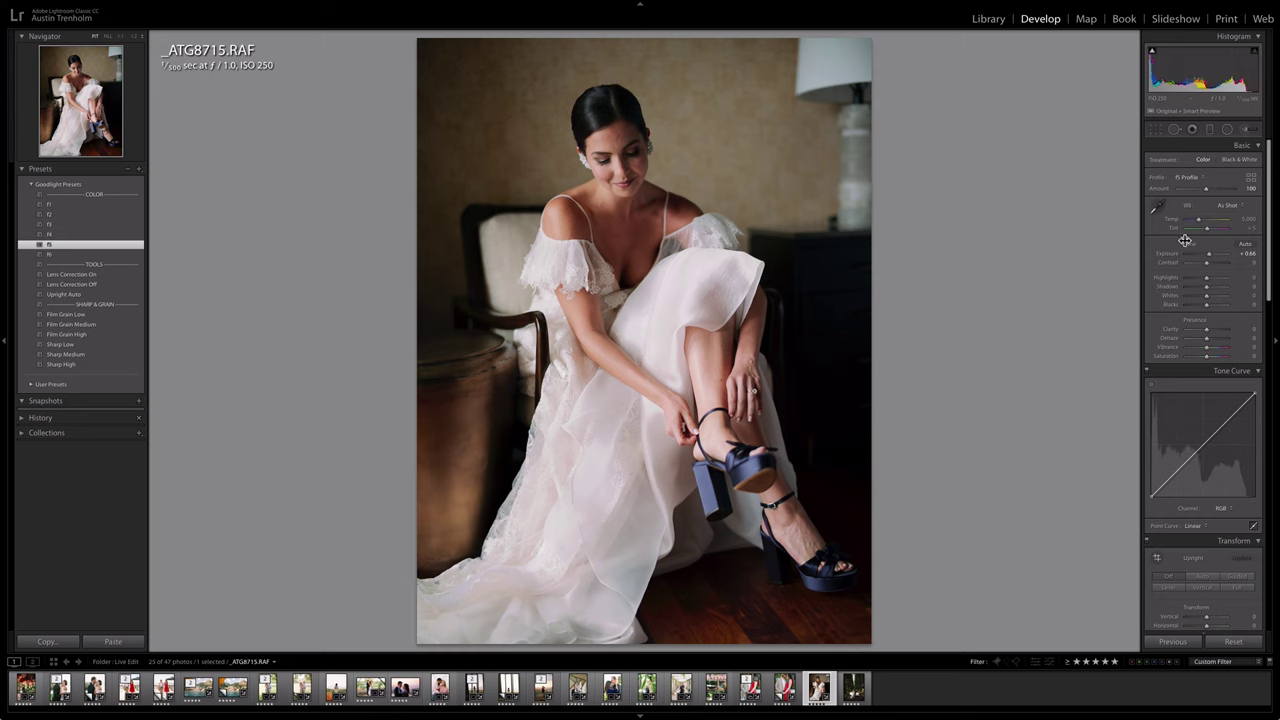
key("shift")
double_click(1211, 257, "shift")
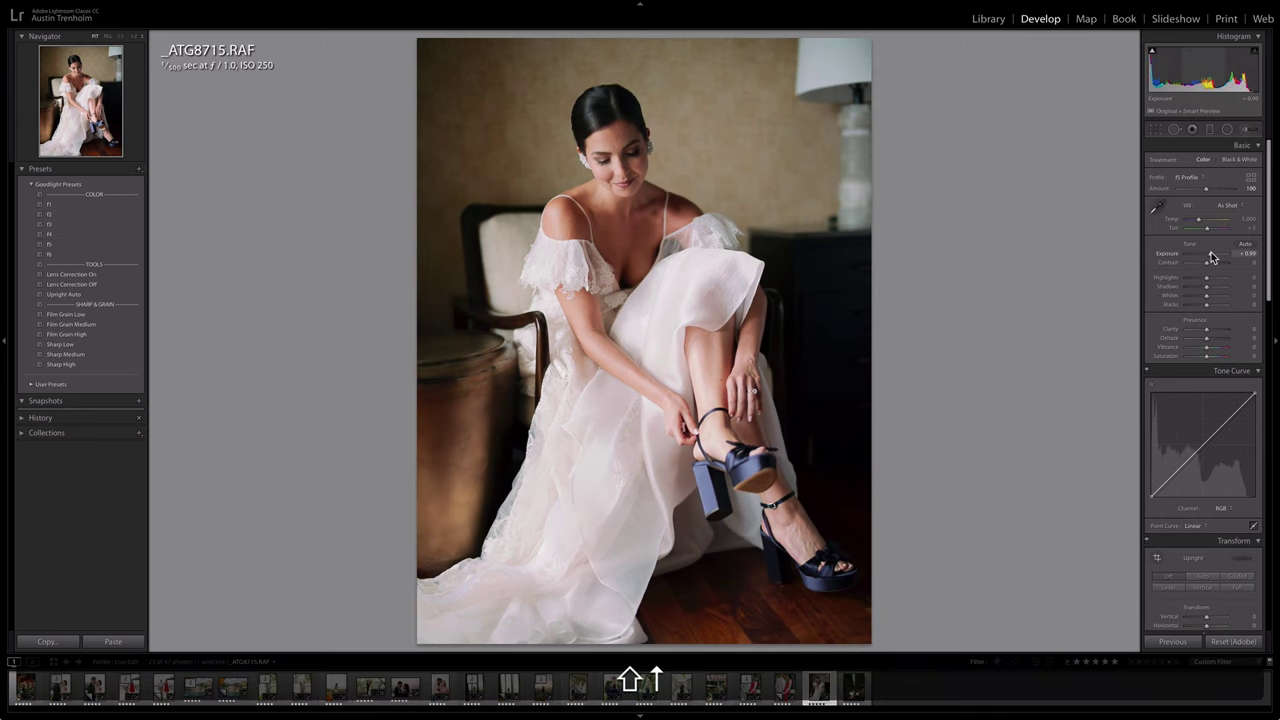
double_click(1211, 257, "shift")
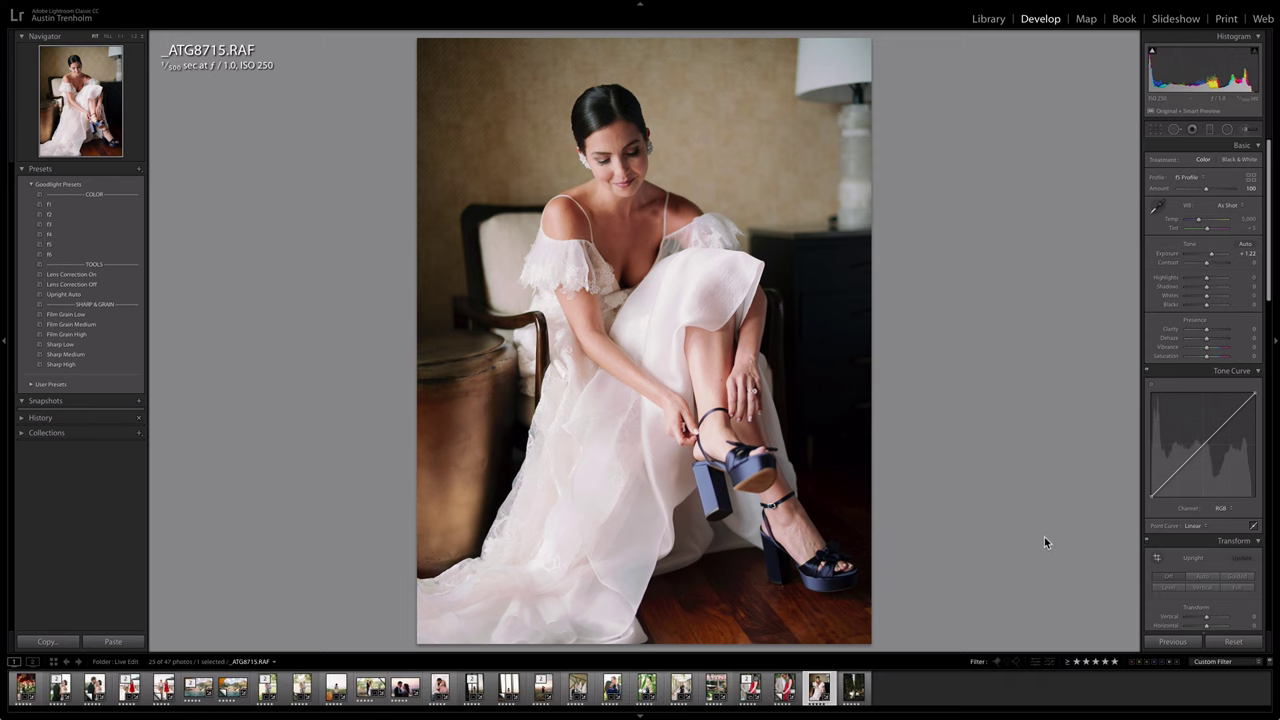
Compare _ATG8715.RAF before and after the edit, and apply Film Grain Low
key("backslash")
key("backslash")
key("backslash")
key("backslash")
left_click(86, 315)
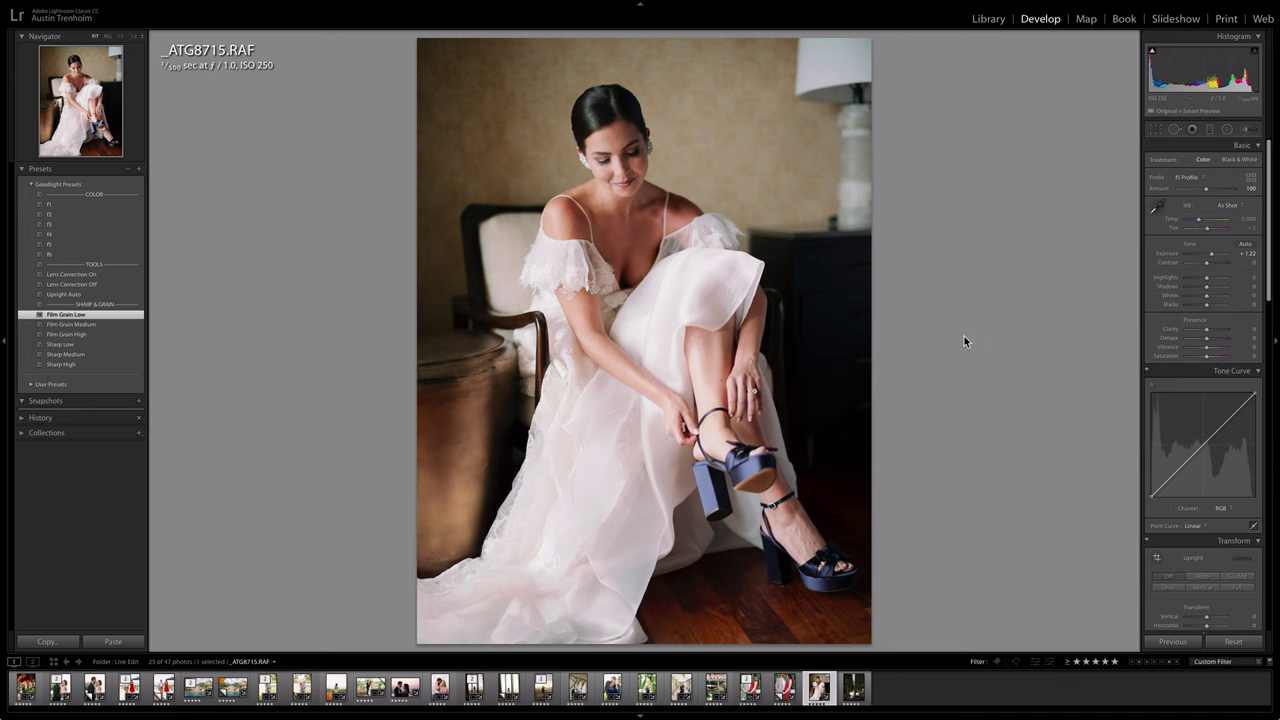
Move on to _ATG8918.RAF and straighten it with a crop angle of 0.81
key("Right")
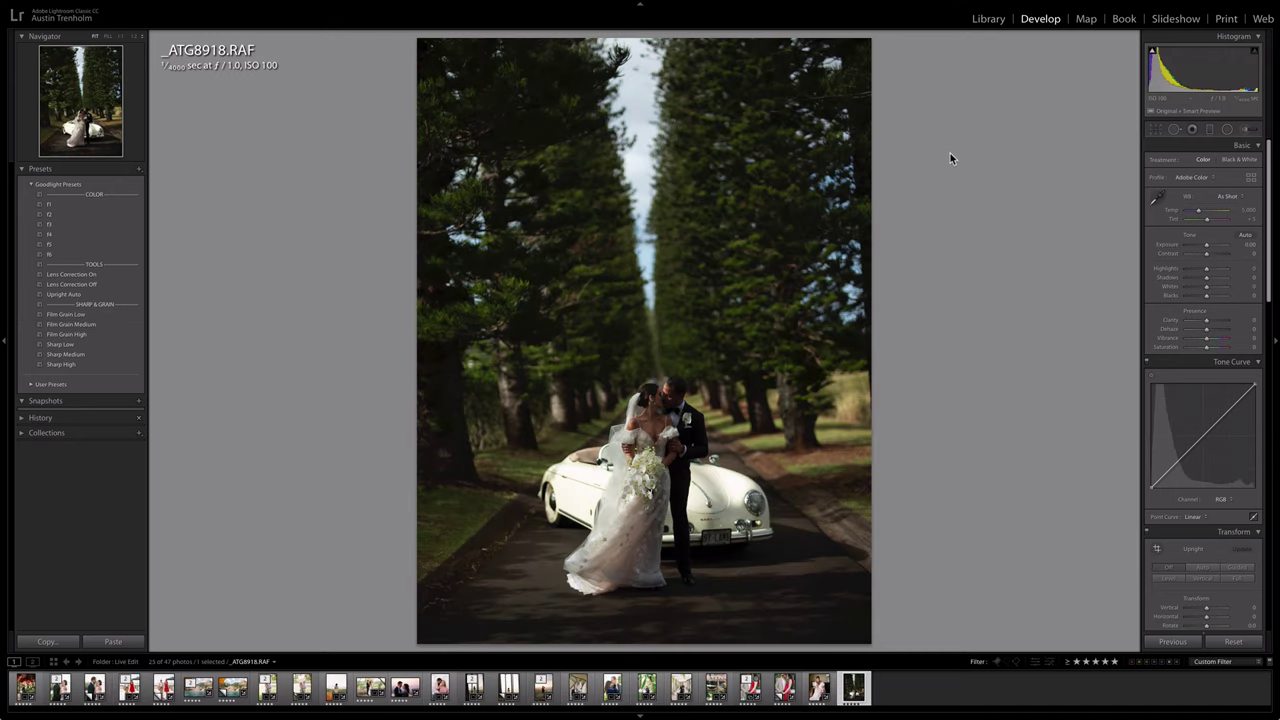
key("r")
left_click_drag(937, 100, 946, 108)
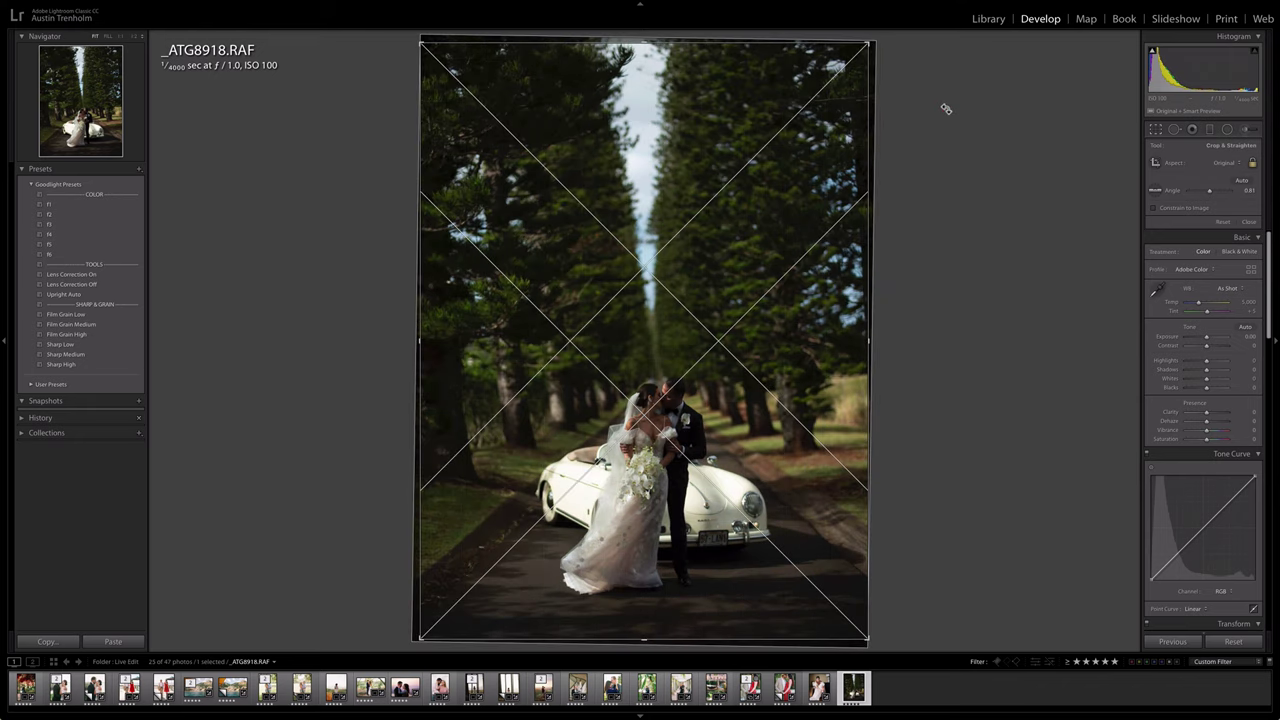
key("Return")
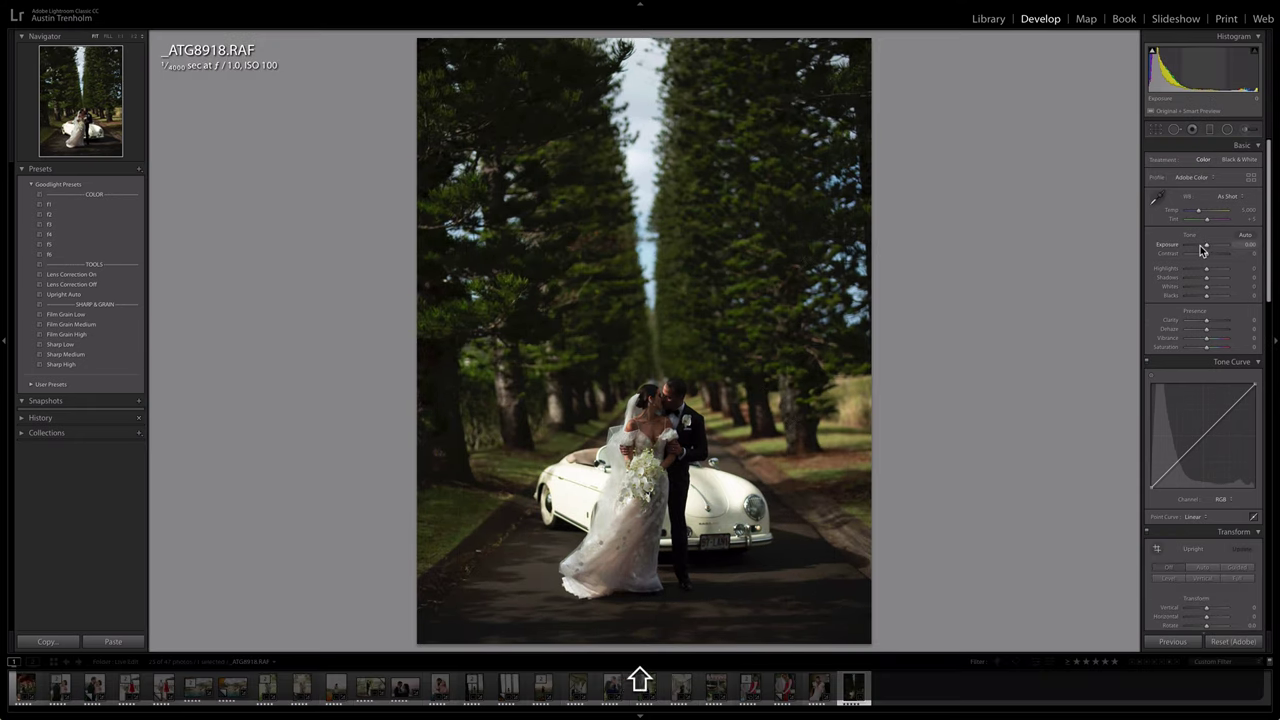
Raise the exposure of _ATG8918.RAF to +1.65
key("shift+Up")
key("shift+Up")
key("shift+Up")
key("shift+Up")
key("shift+Up")
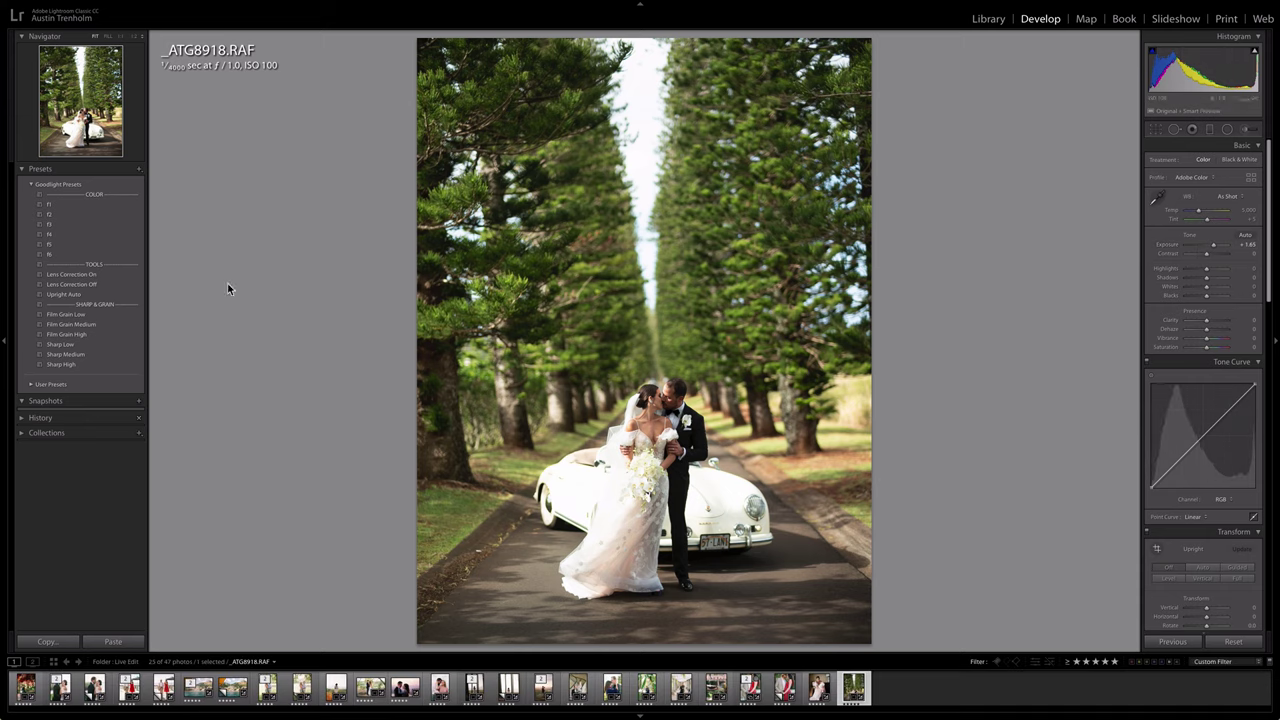
Apply f4 to _ATG8918.RAF with exposure +1.55, temperature 4,800 and tint +20
left_click(62, 233)
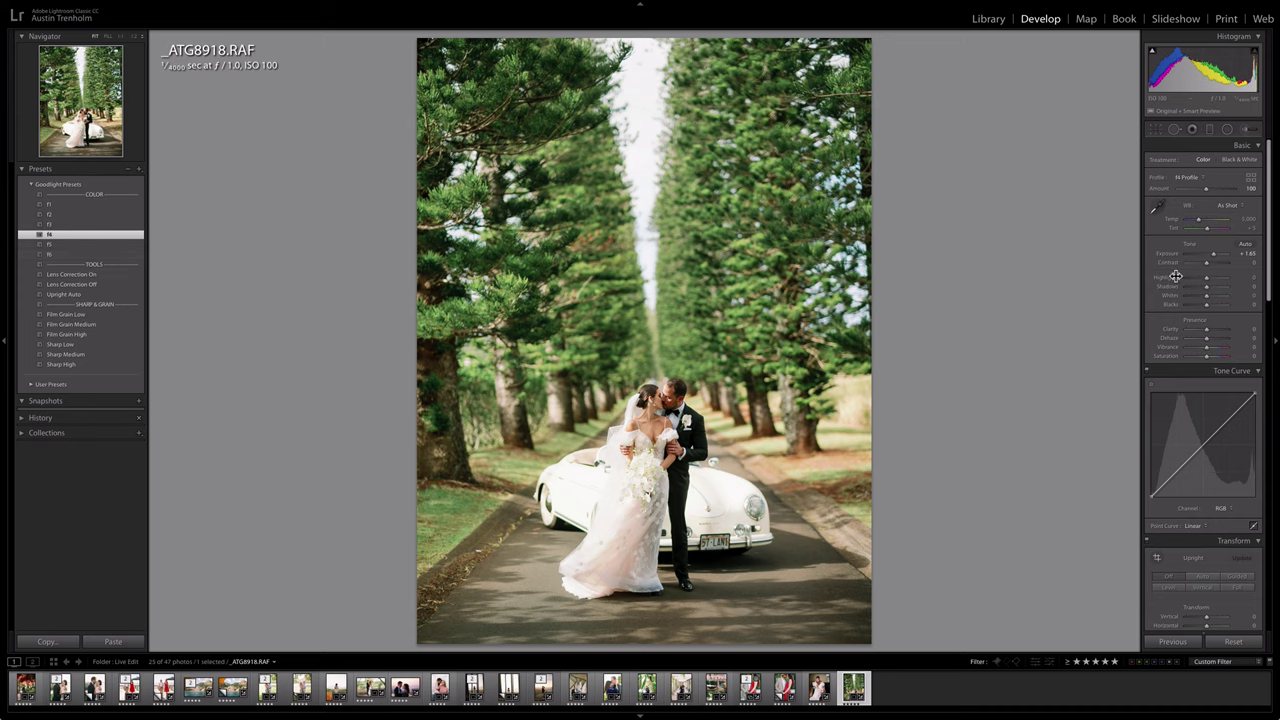
key("shift+Down")
key("shift+Right")
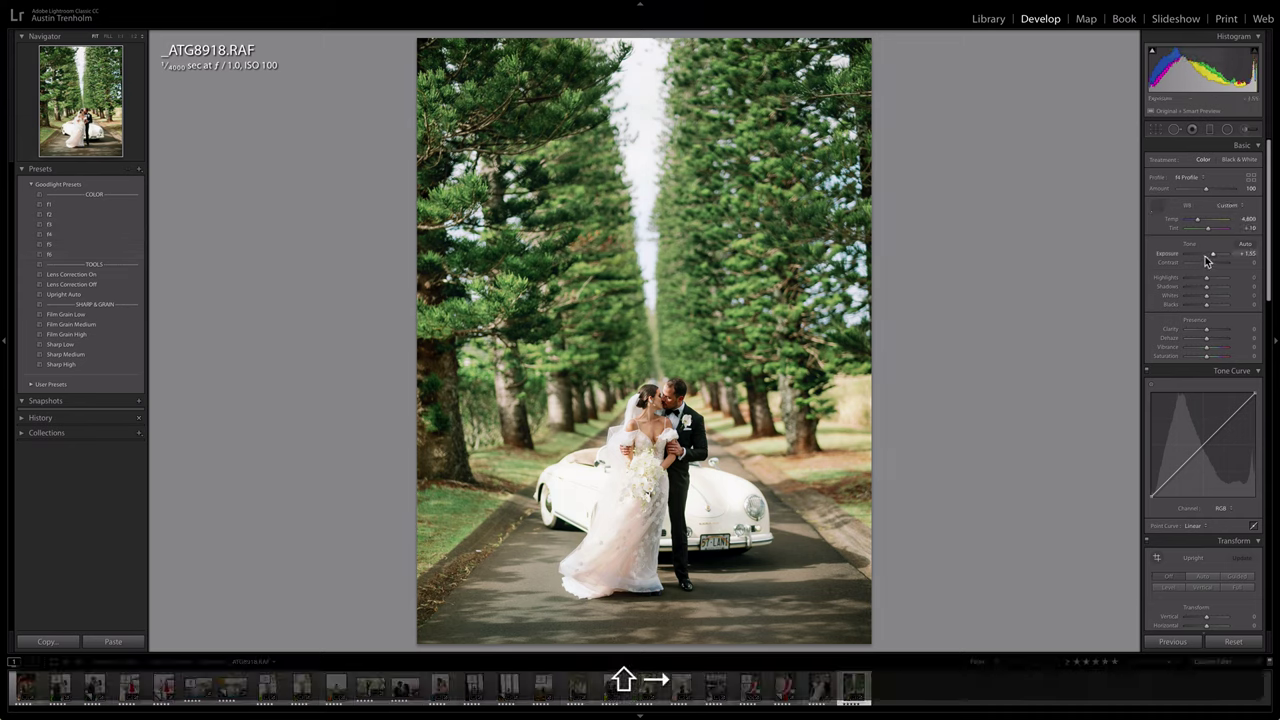
key("Right")
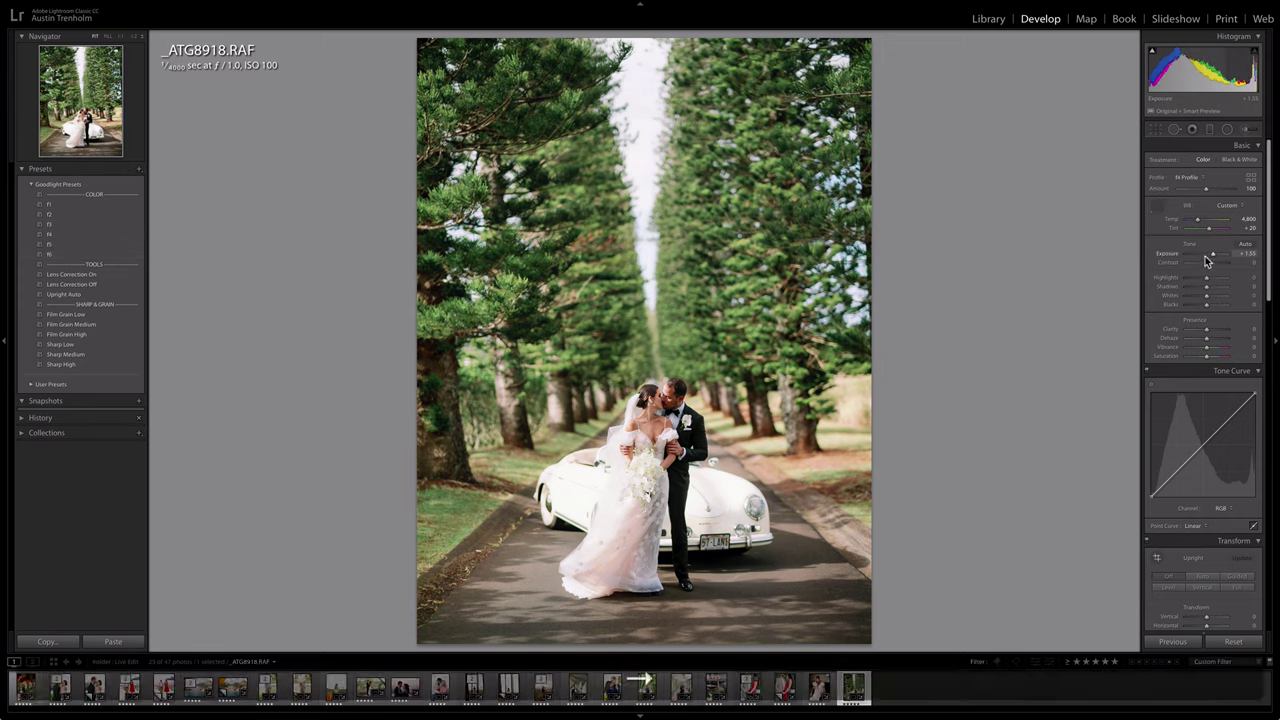
Try f5 on _ATG8918.RAF, and switch to f6 with exposure +1.88 and temperature 5,600
left_click(60, 245)
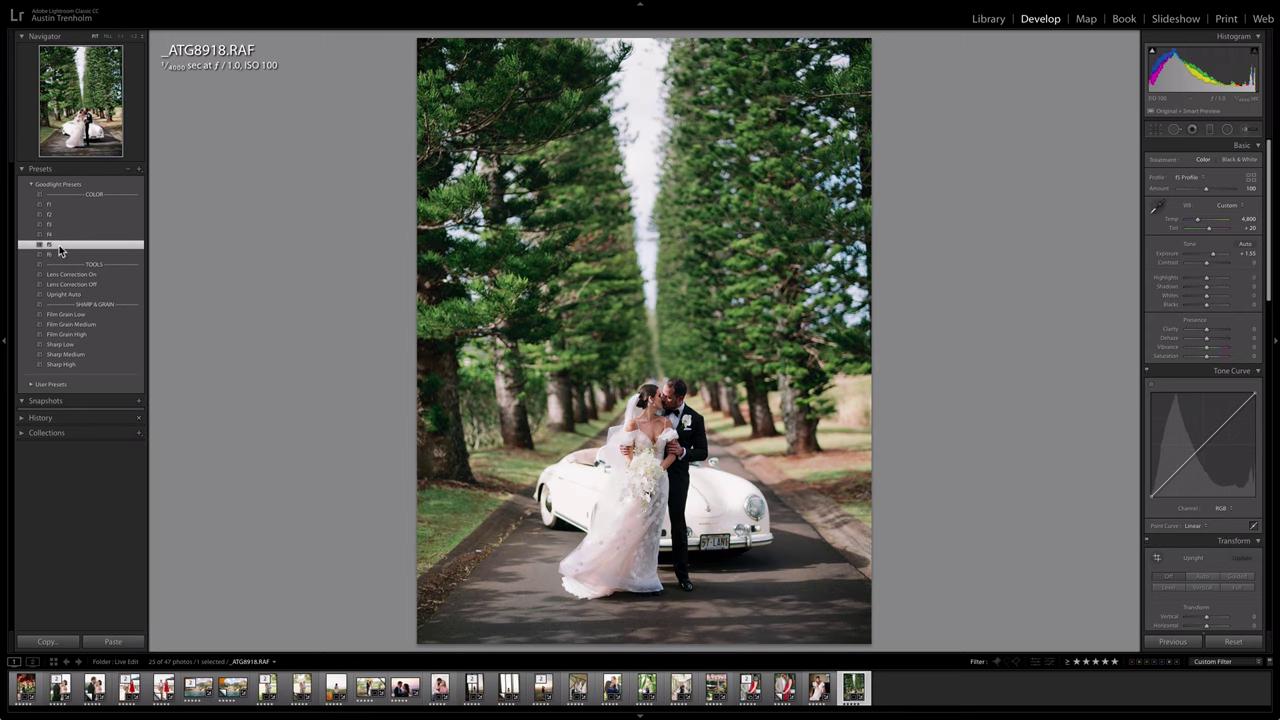
left_click(60, 255)
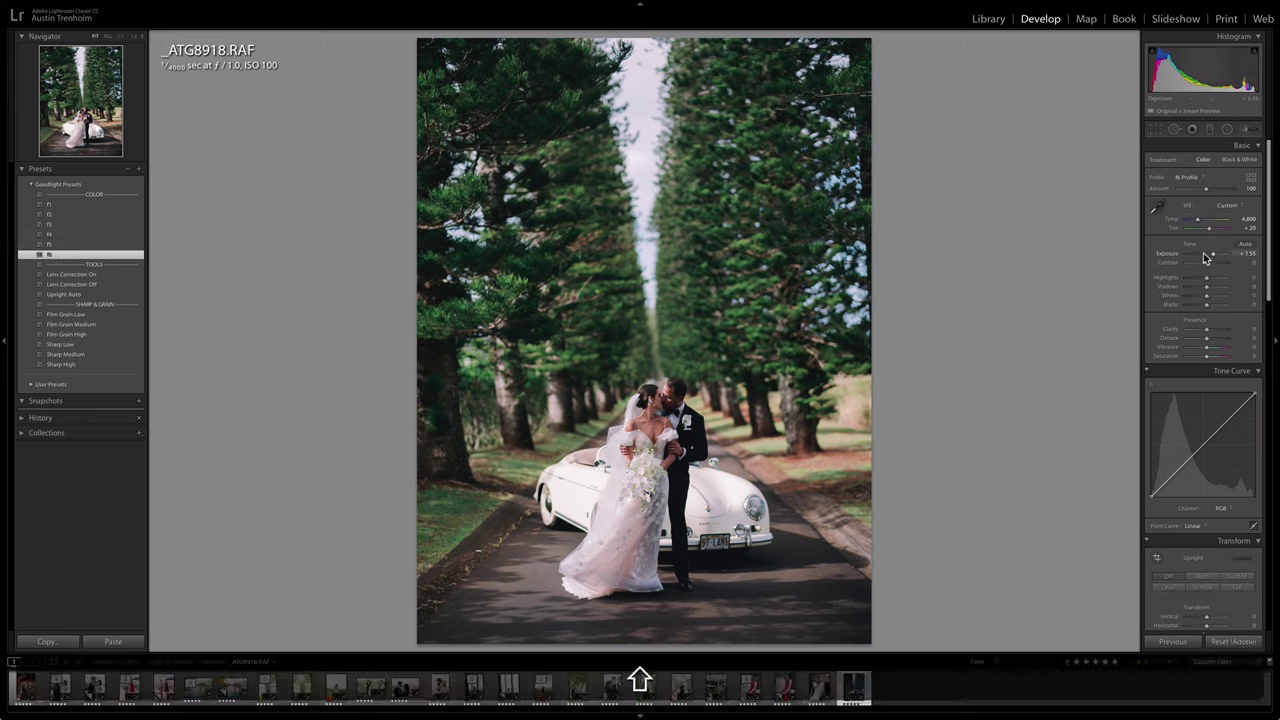
key("shift+Up")
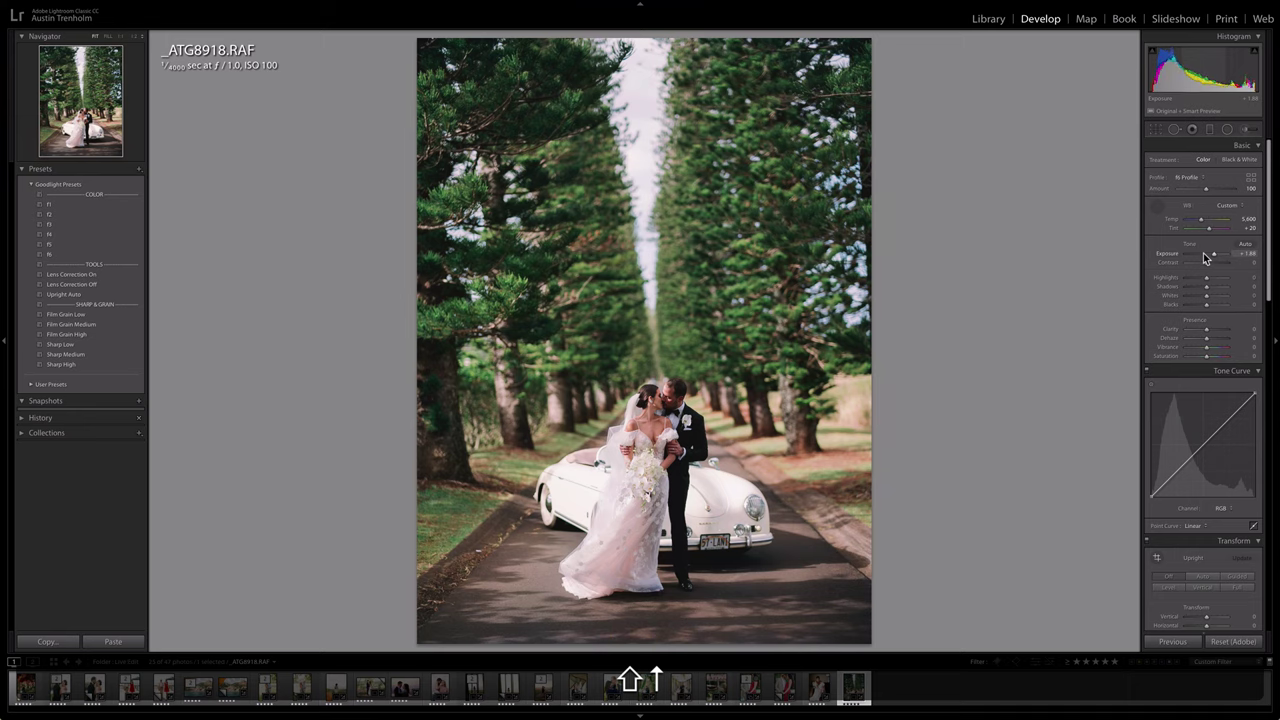
Set the temperature of _ATG8918.RAF to 5,400, the tint to +15 and the exposure to +2.21
key("shift+Down")
key("shift+Left")
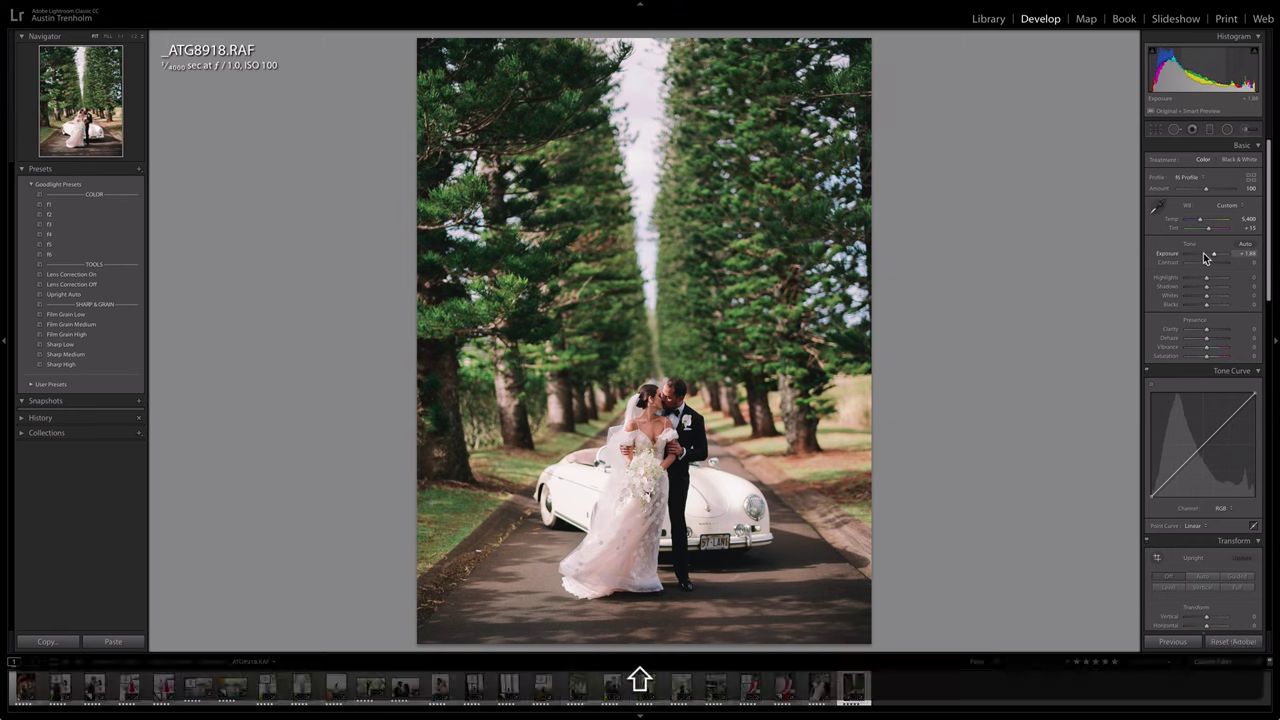
key("shift+Up")
key("shift+Down")
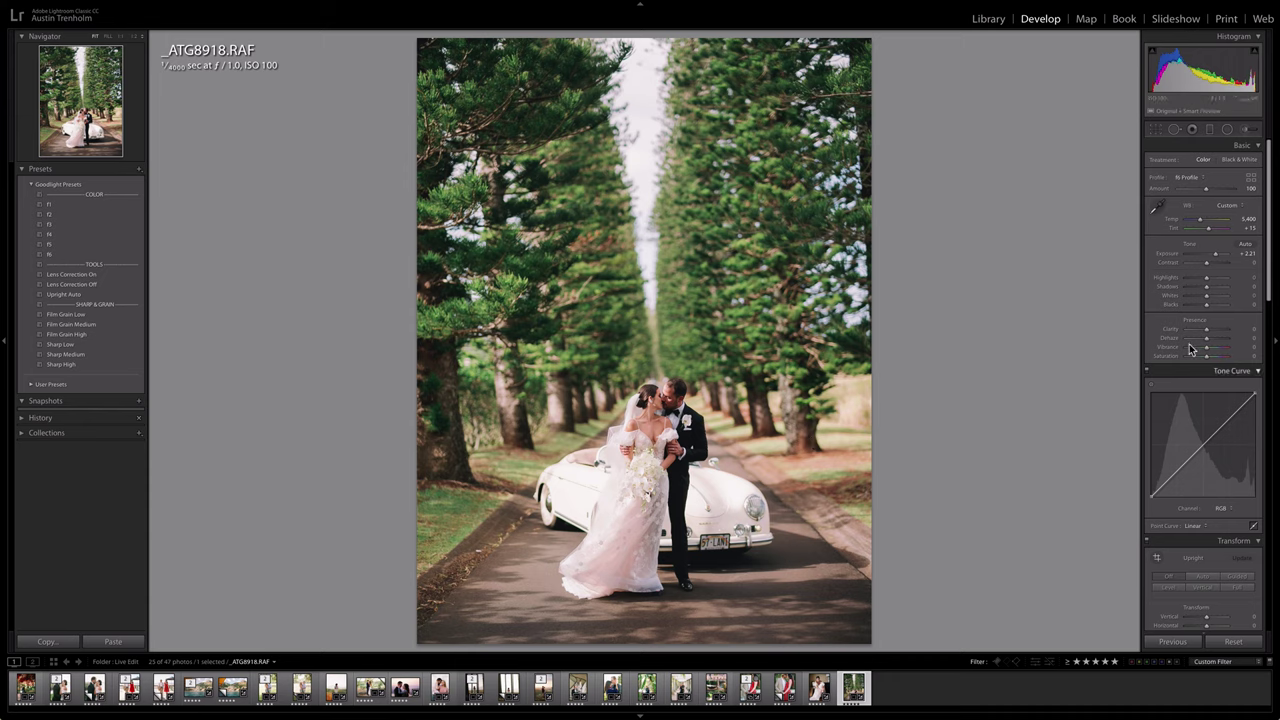
Set the whites to -40 and the shadows to +10, keeping the exposure at +2.21
key("shift+Down")
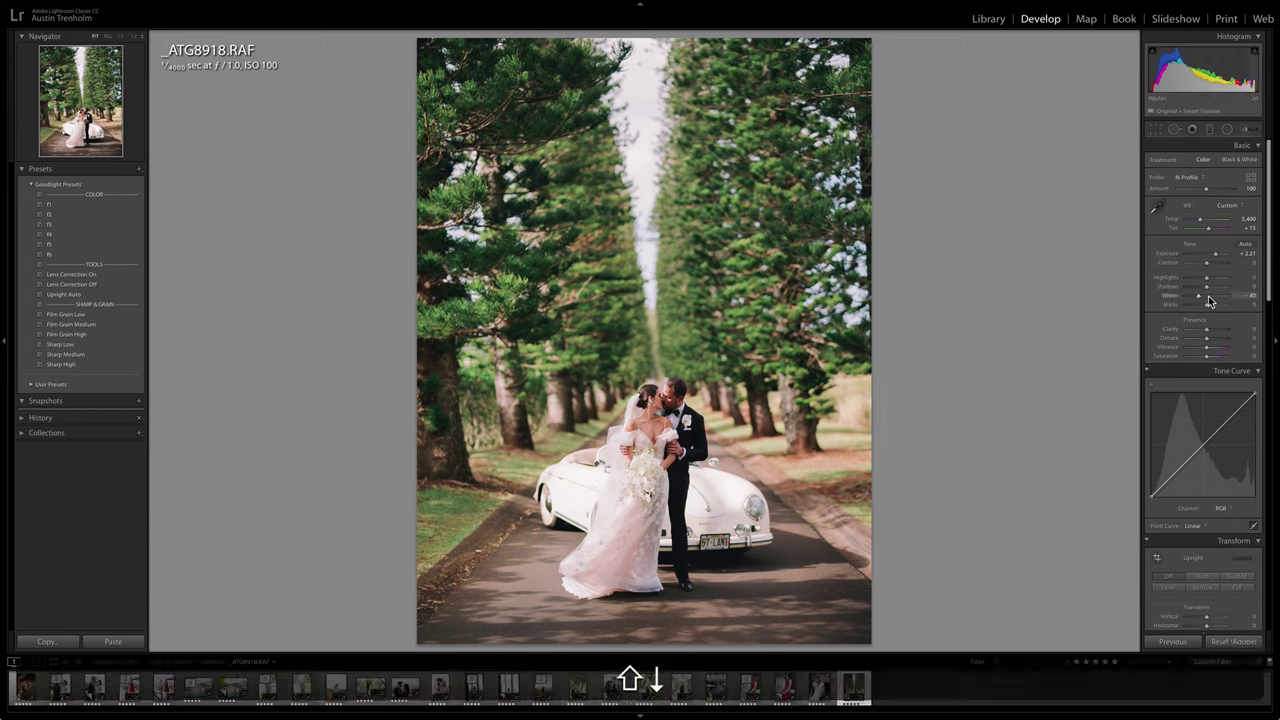
key("Down")
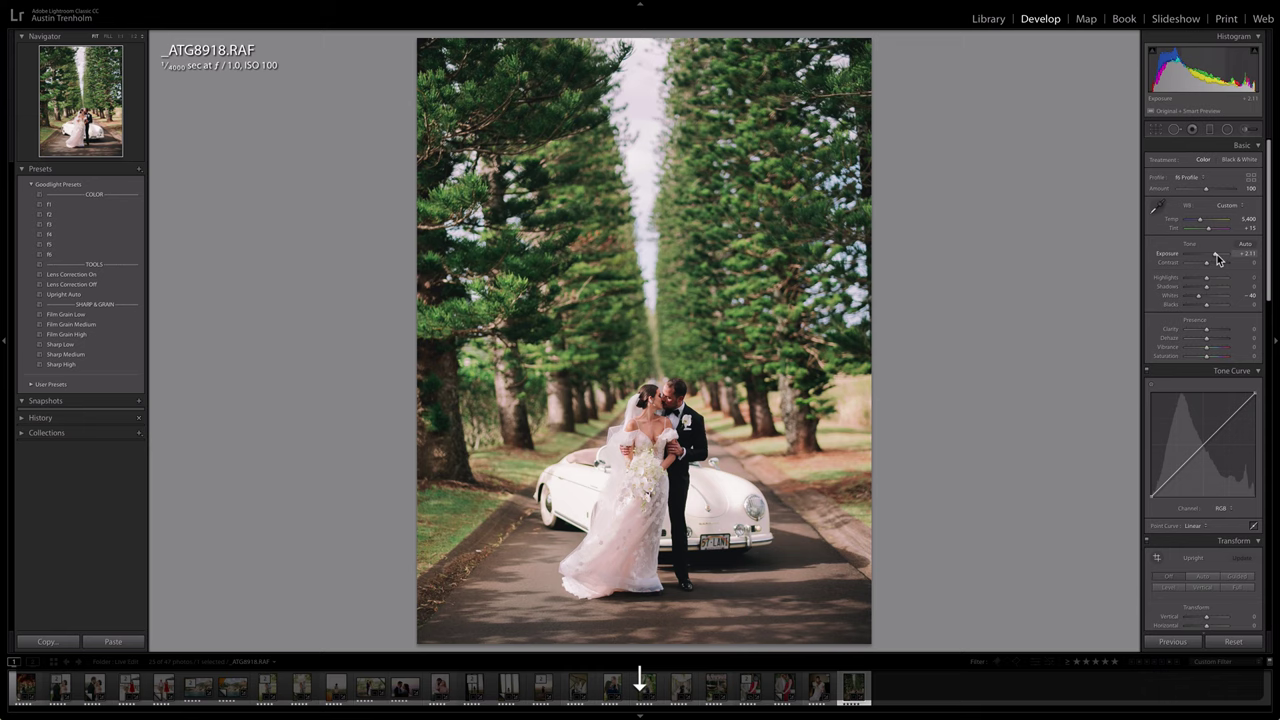
key("Up")
key("Up")
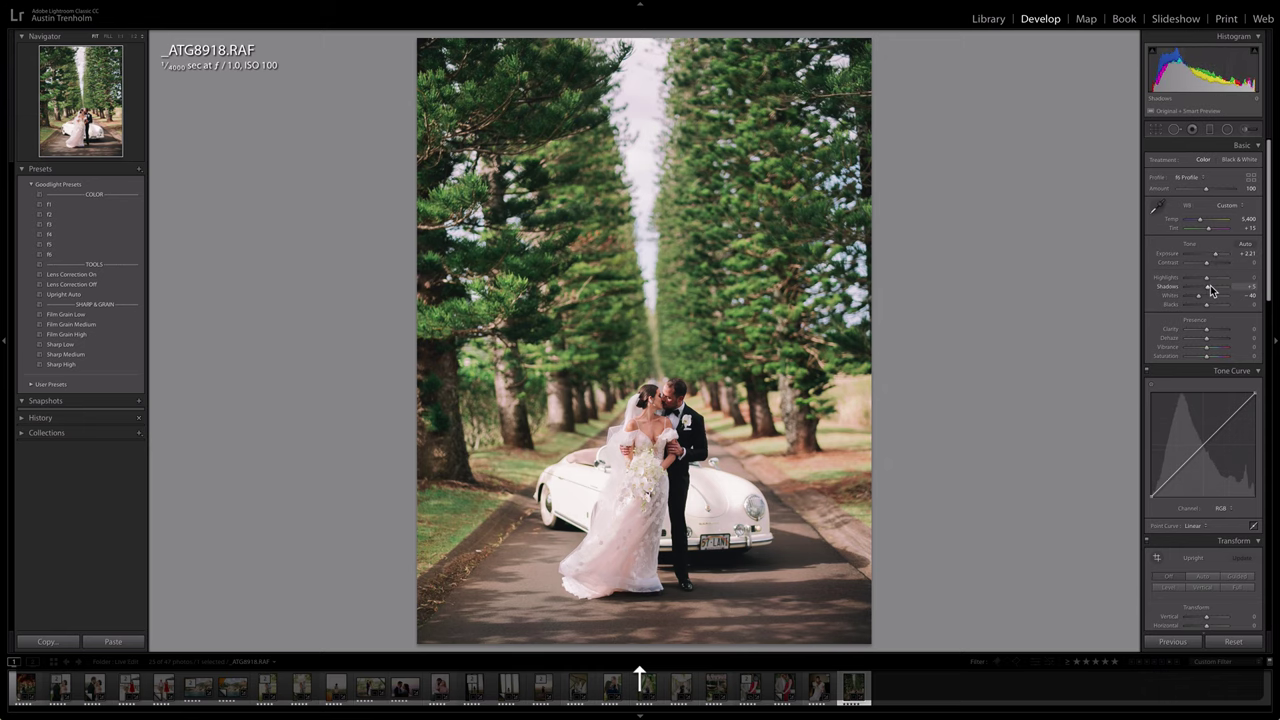
key("Up")
Try small temperature and tint shifts on _ATG8918.RAF, returning to 5,400 and +15
key("Down")
key("Right")
key("Left")
key("Right")
key("Up")
key("Left")
key("Right")
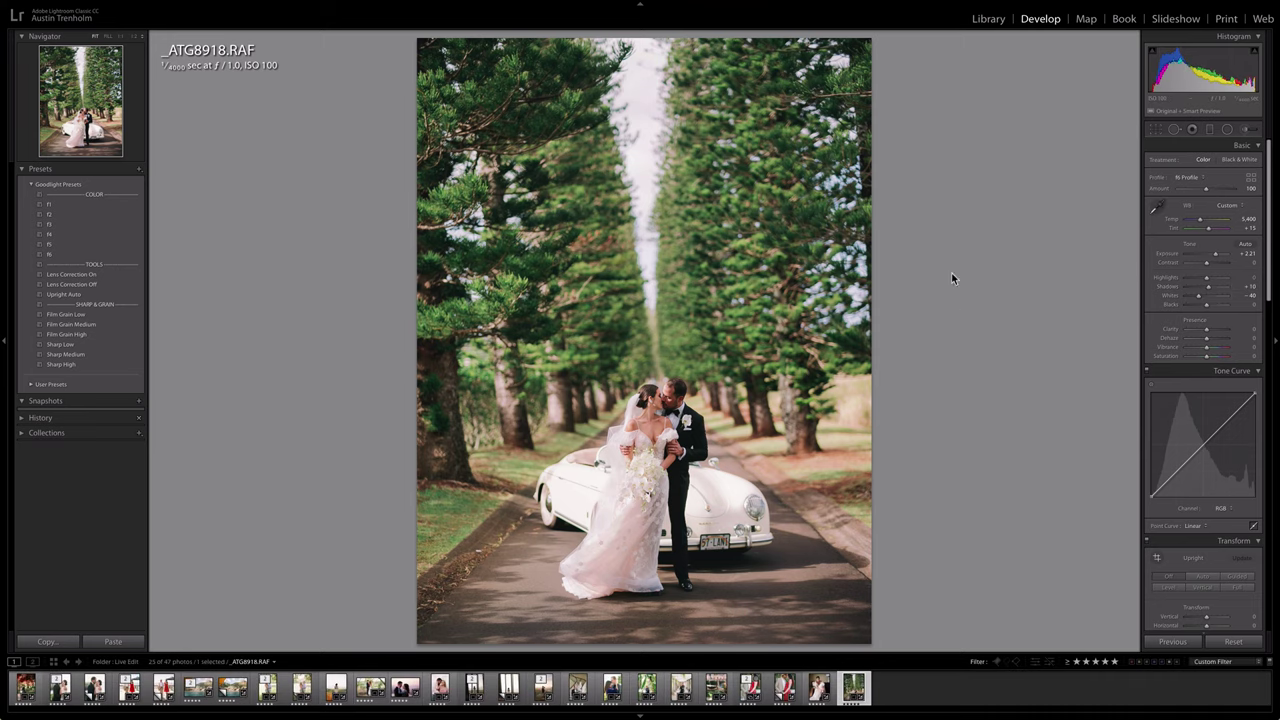
Straighten _ATG8918.RAF a little further to a crop angle of 1.14
key("r")
left_click_drag(929, 137, 937, 134)
key("r")
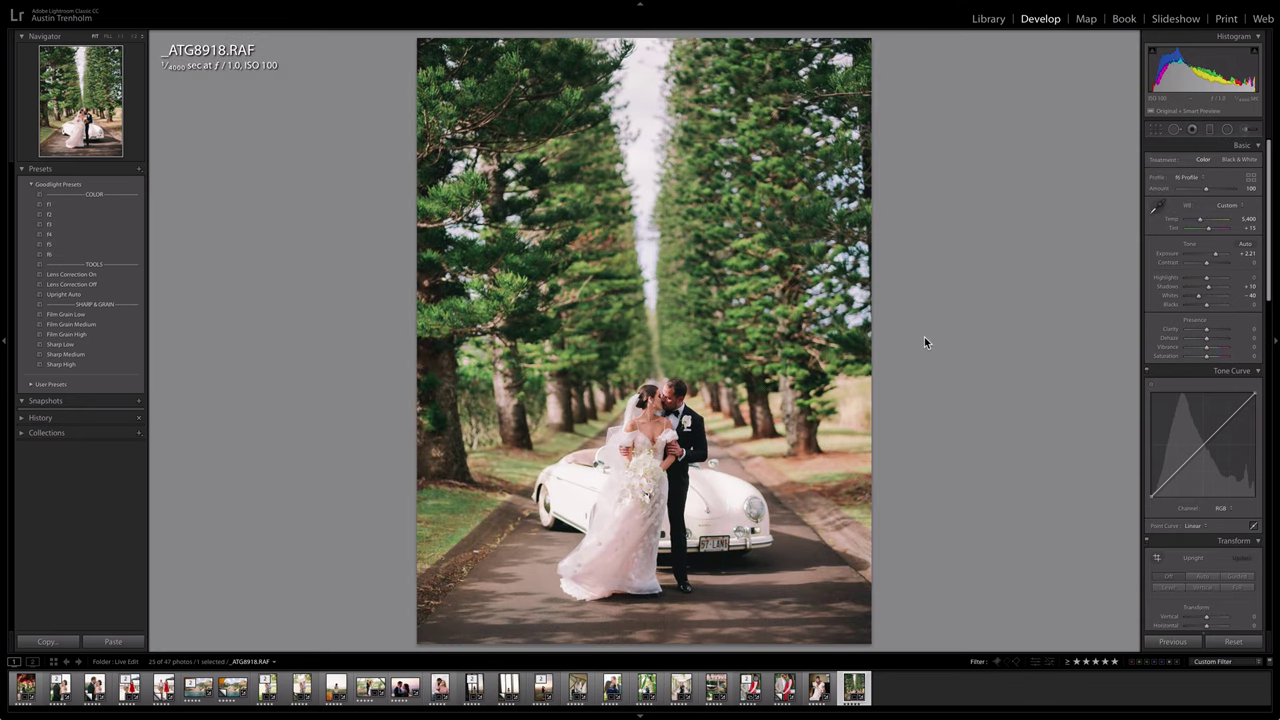
Crop _ATG8918.RAF slightly tighter around the couple and car with the surroundings blacked out, and apply Film Grain Medium
key("r")
key("l")
key("l")
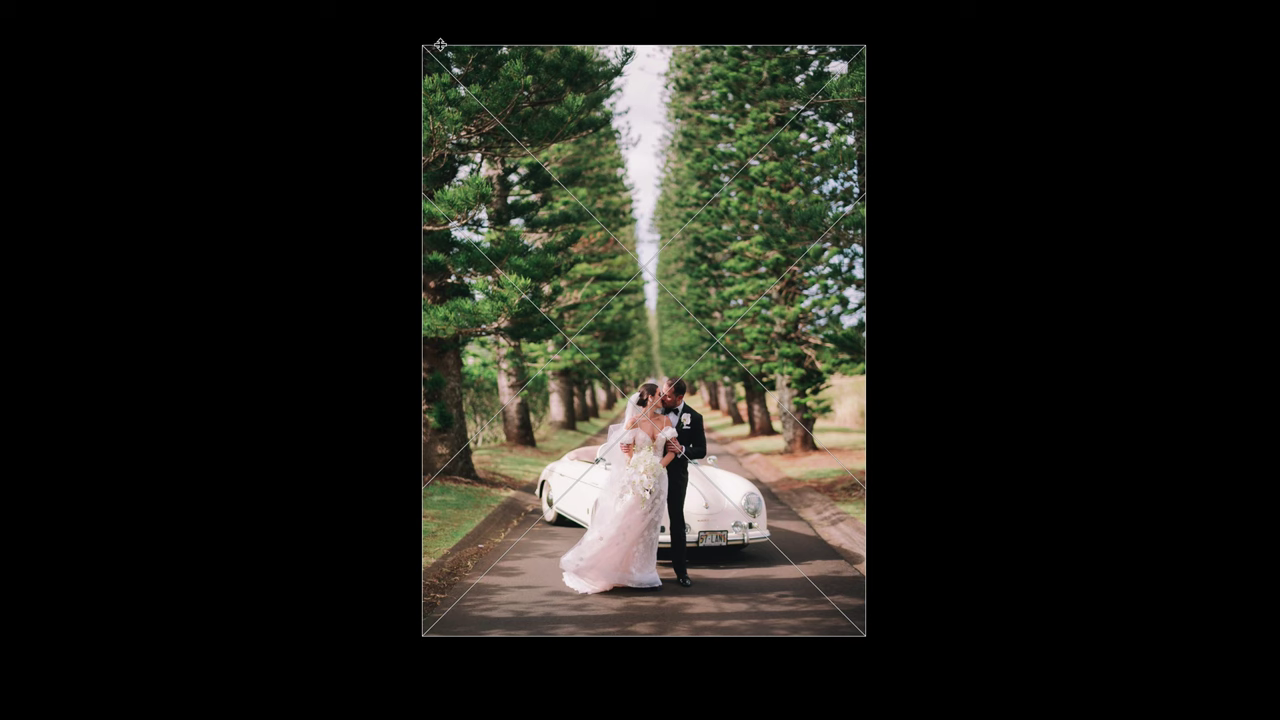
left_click_drag(426, 633, 426, 634)
left_click_drag(429, 52, 428, 51)
key("Return")
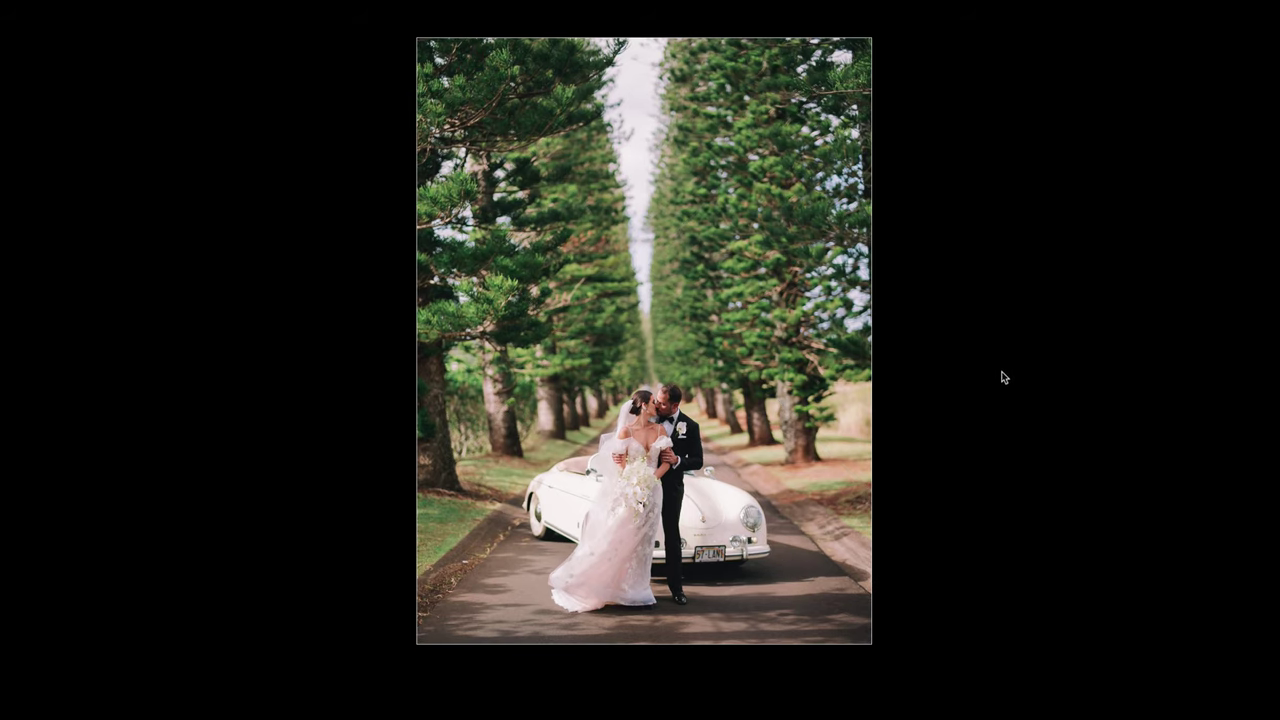
key("l")
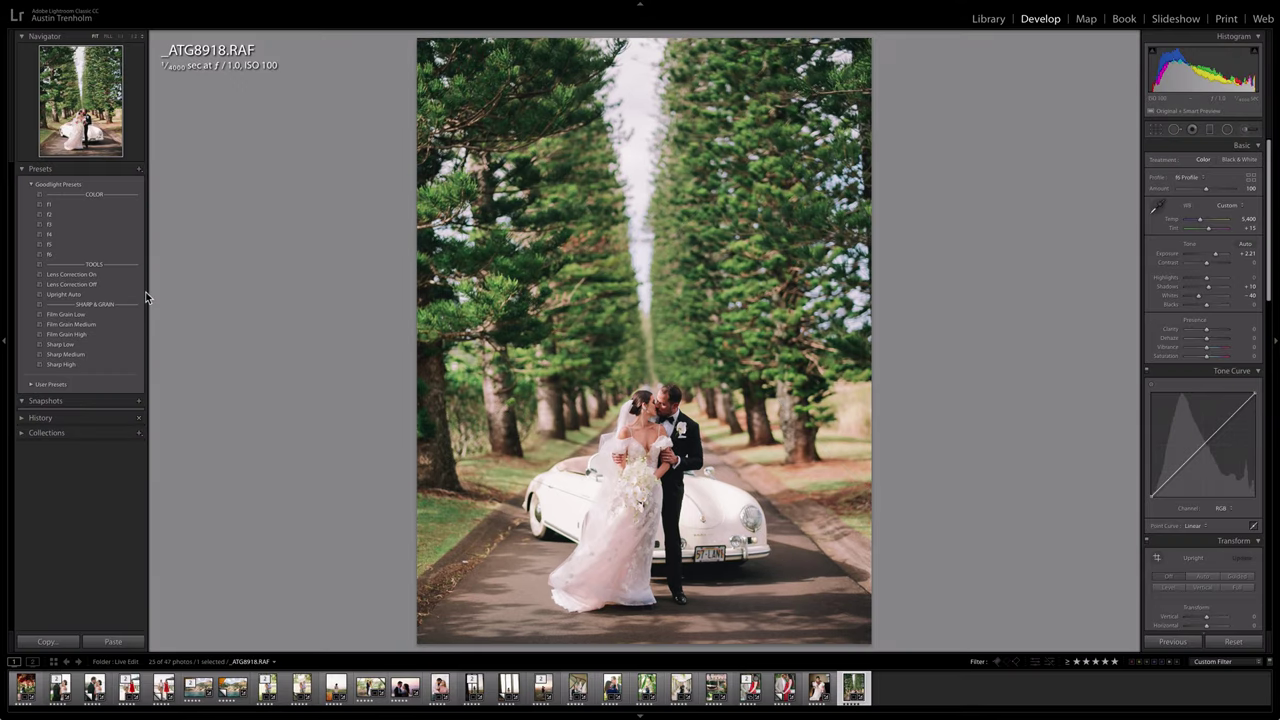
left_click(97, 325)
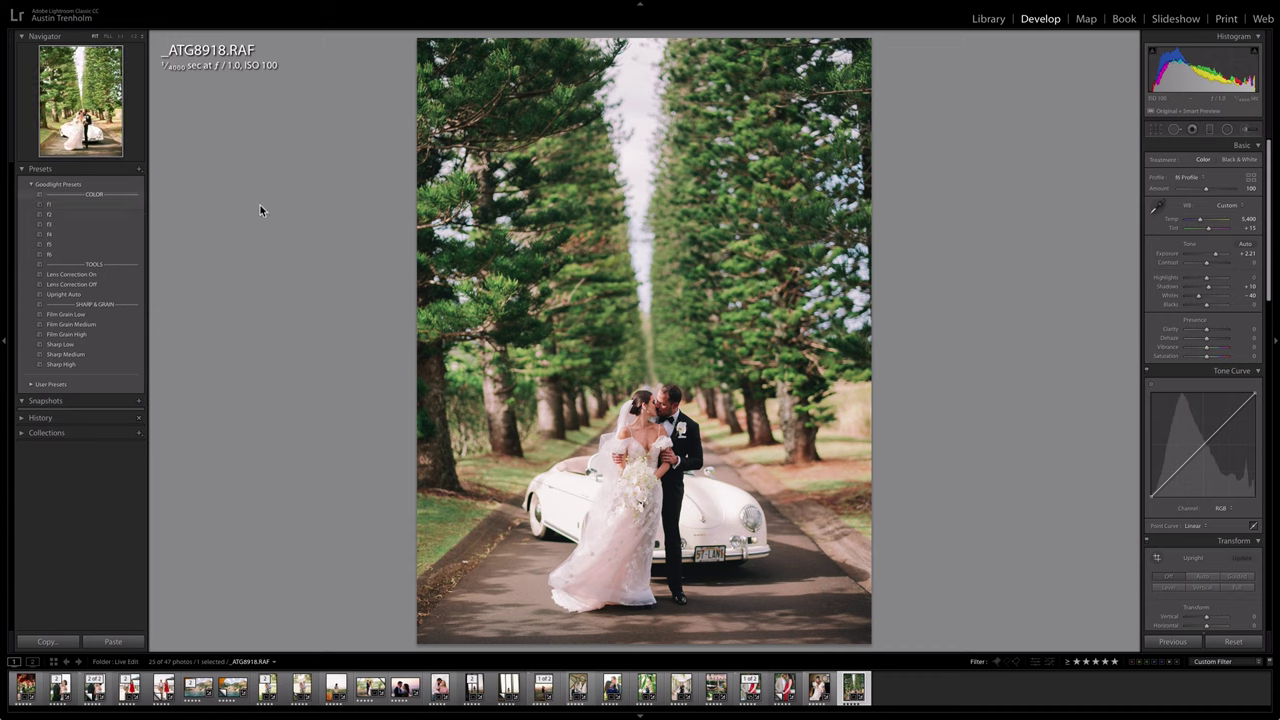
Try f3 on _ATG8918.RAF with exposure +2.08, temperature 4,550 and tint +20
left_click(73, 224)
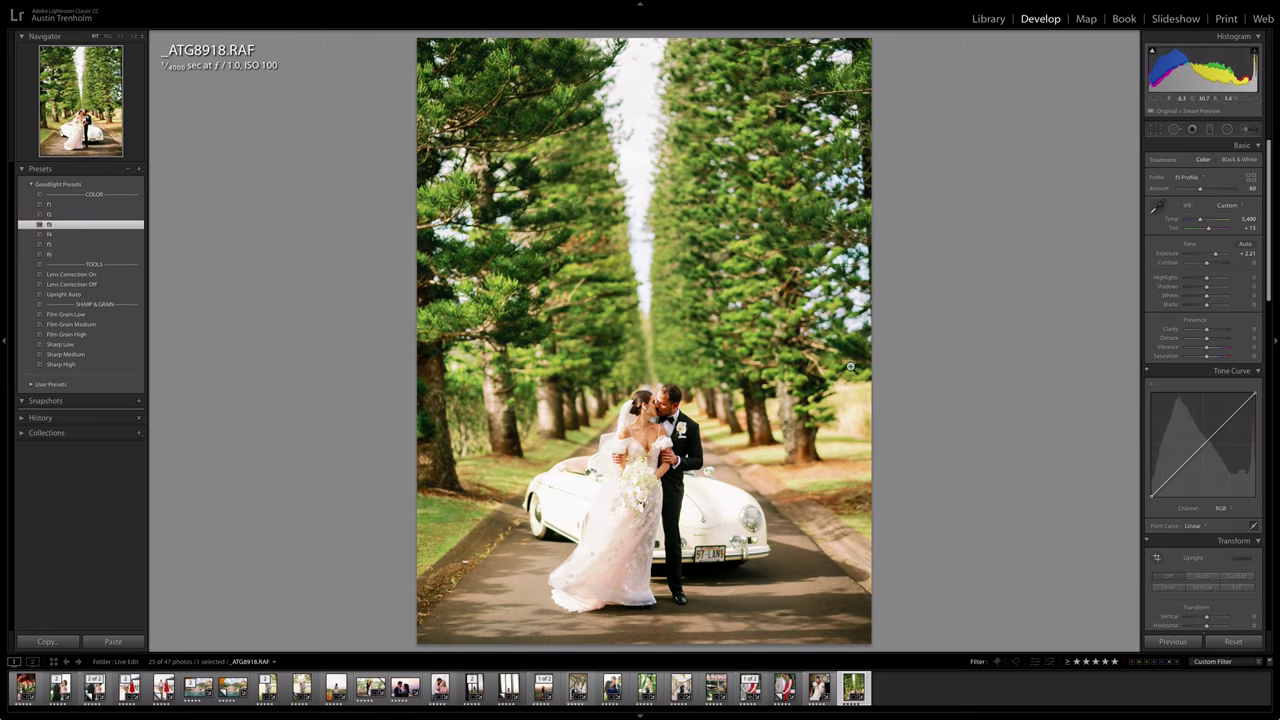
key("shift+Down")
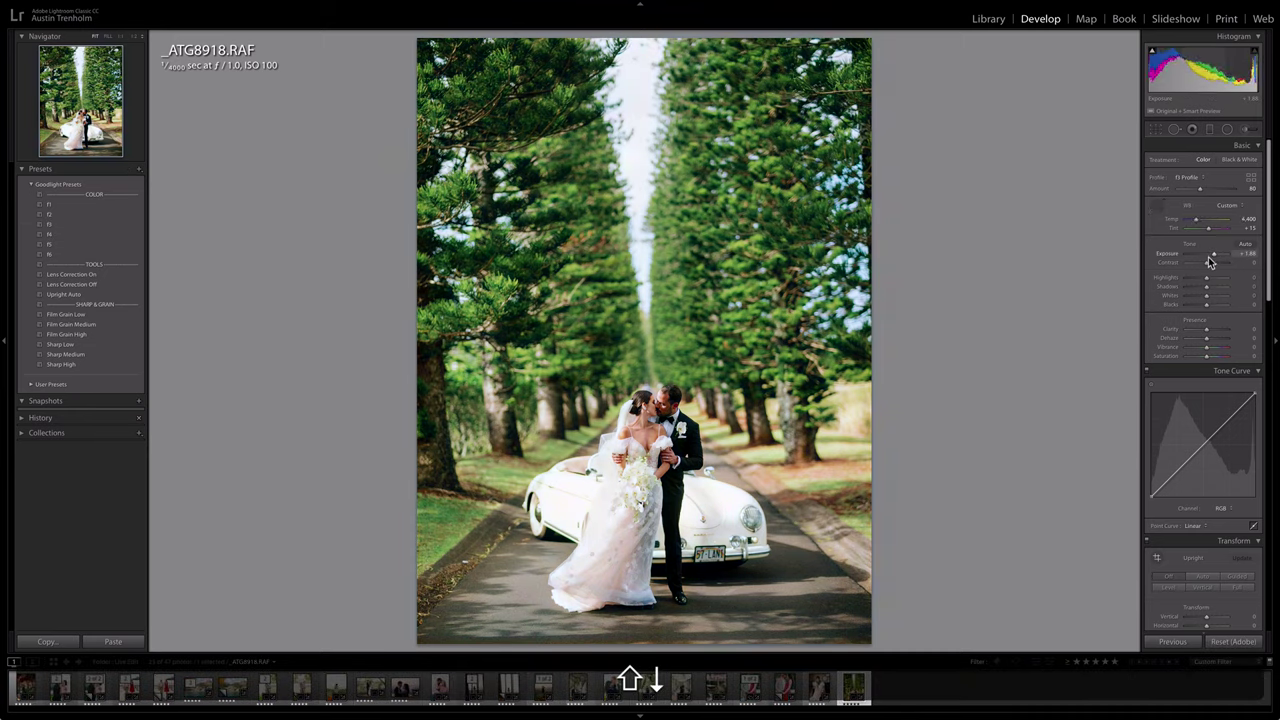
key("shift+Up")
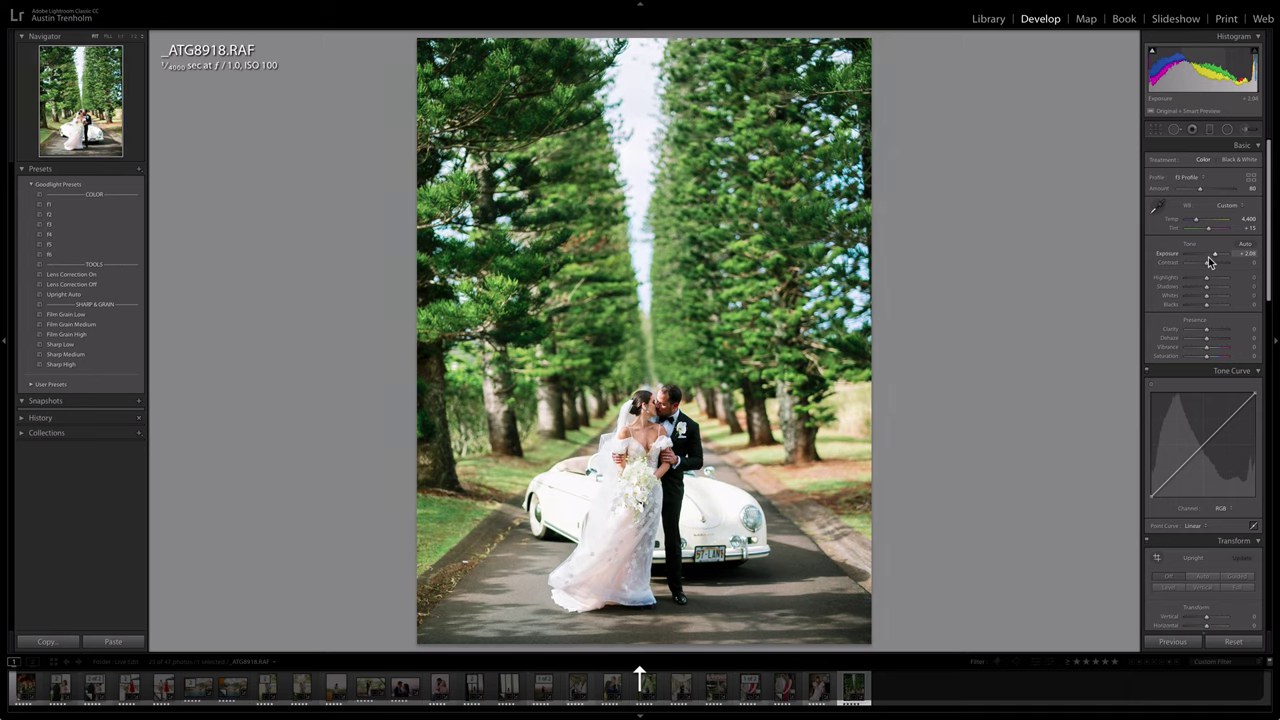
key("shift+Right")
key("Down")
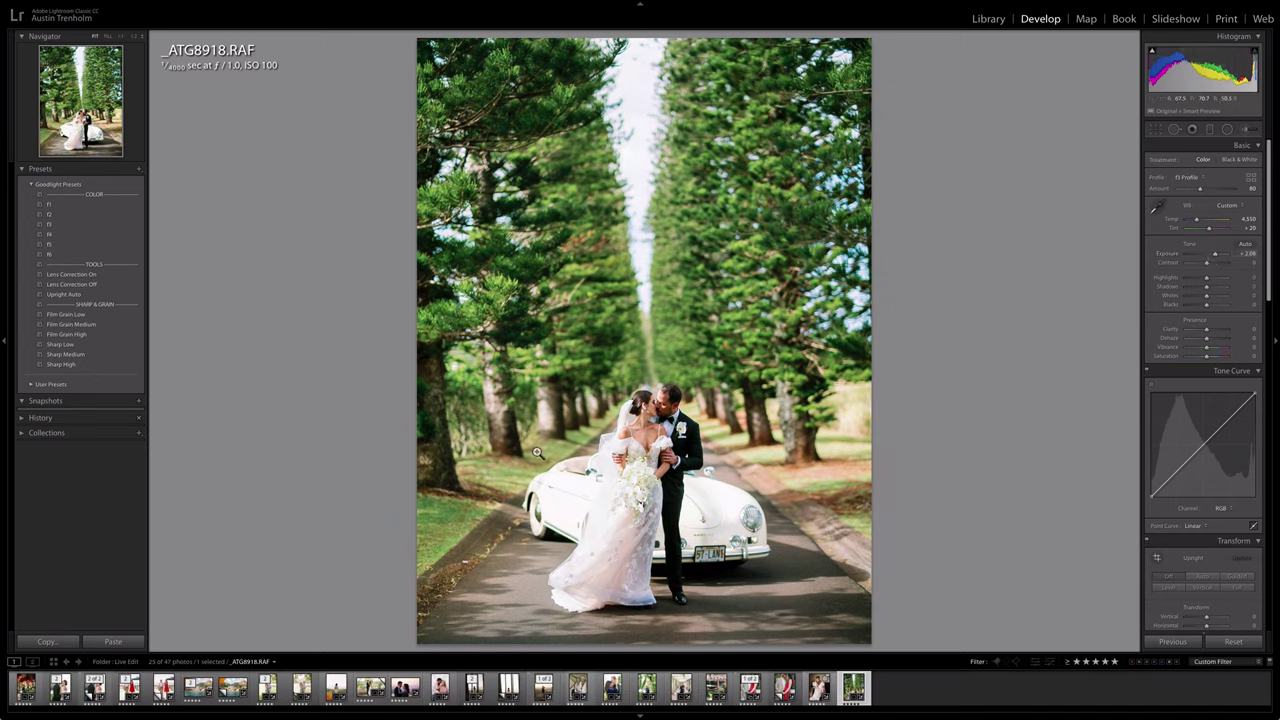
Set the whites of the f3 version to -40 and its exposure to +1.98
key("shift+Down")
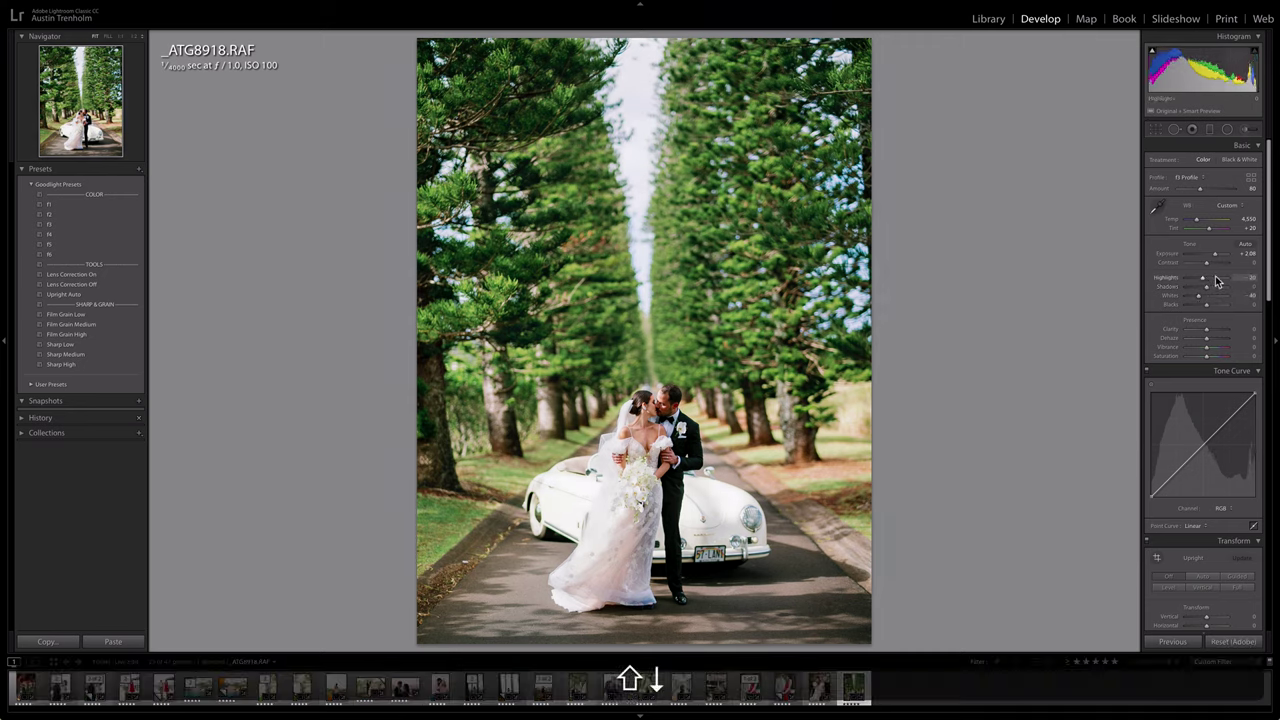
key("shift+Up")
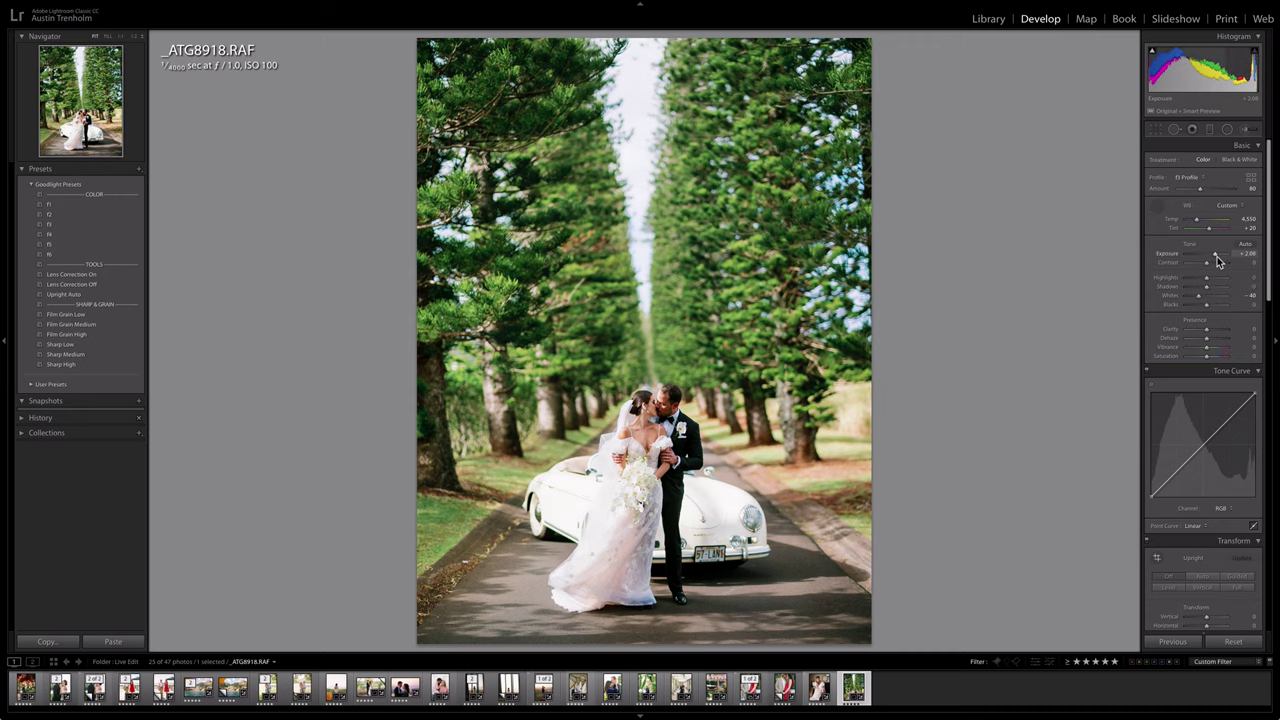
key("Down")
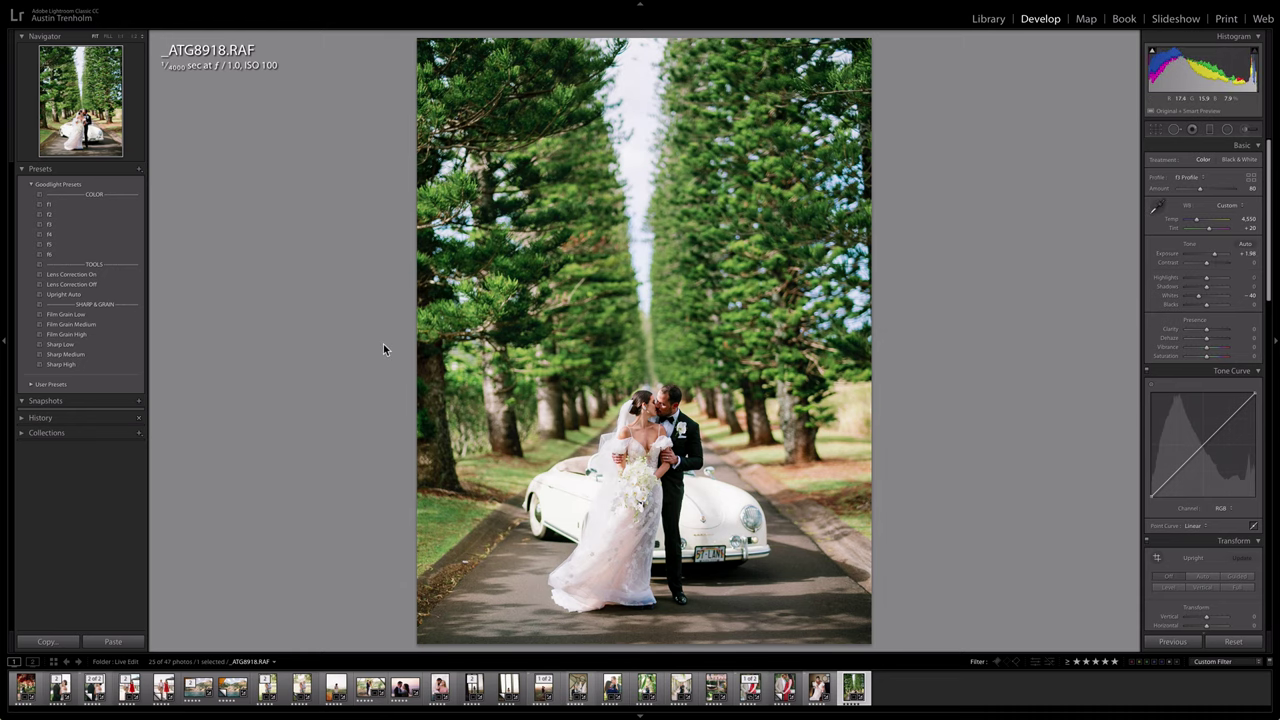
Apply Film Grain Medium to the f3 version and warm its temperature to 4,650
left_click(84, 325)
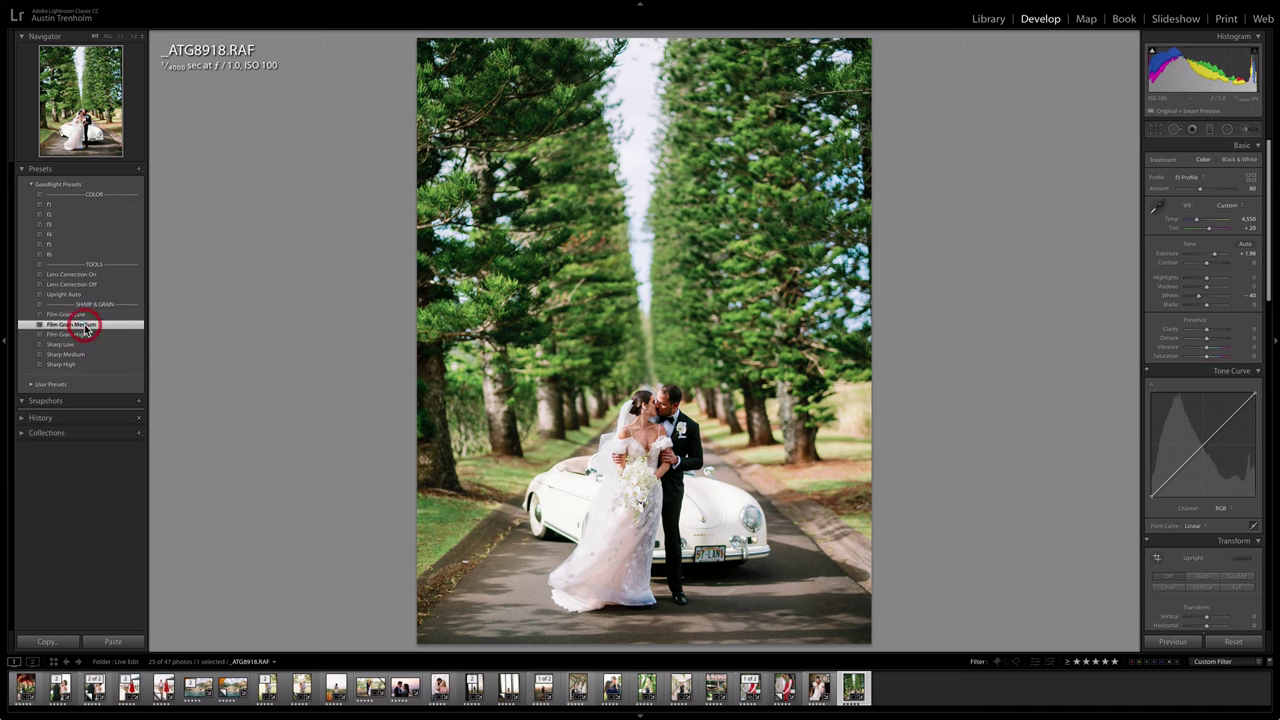
key("w")
left_click(1054, 395)
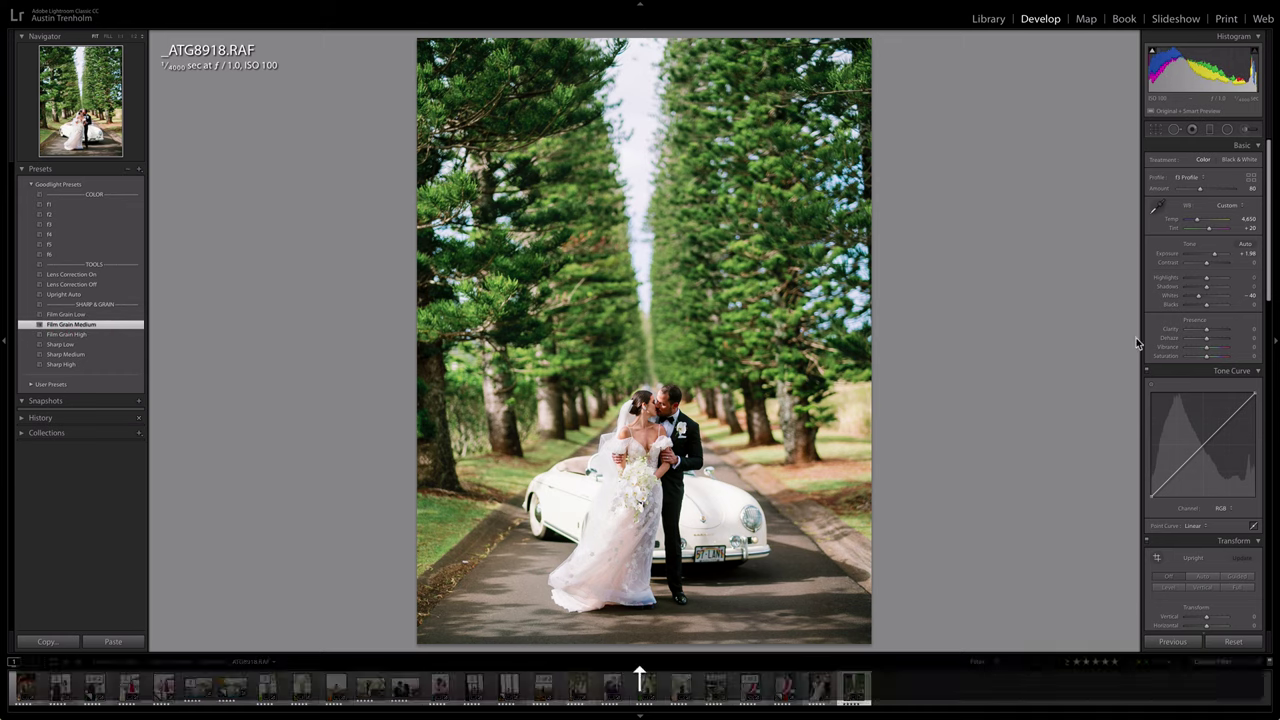
Set the highlights of the f3 version to -40 and its exposure to +2.28
key("shift+Down")
key("shift+Down")
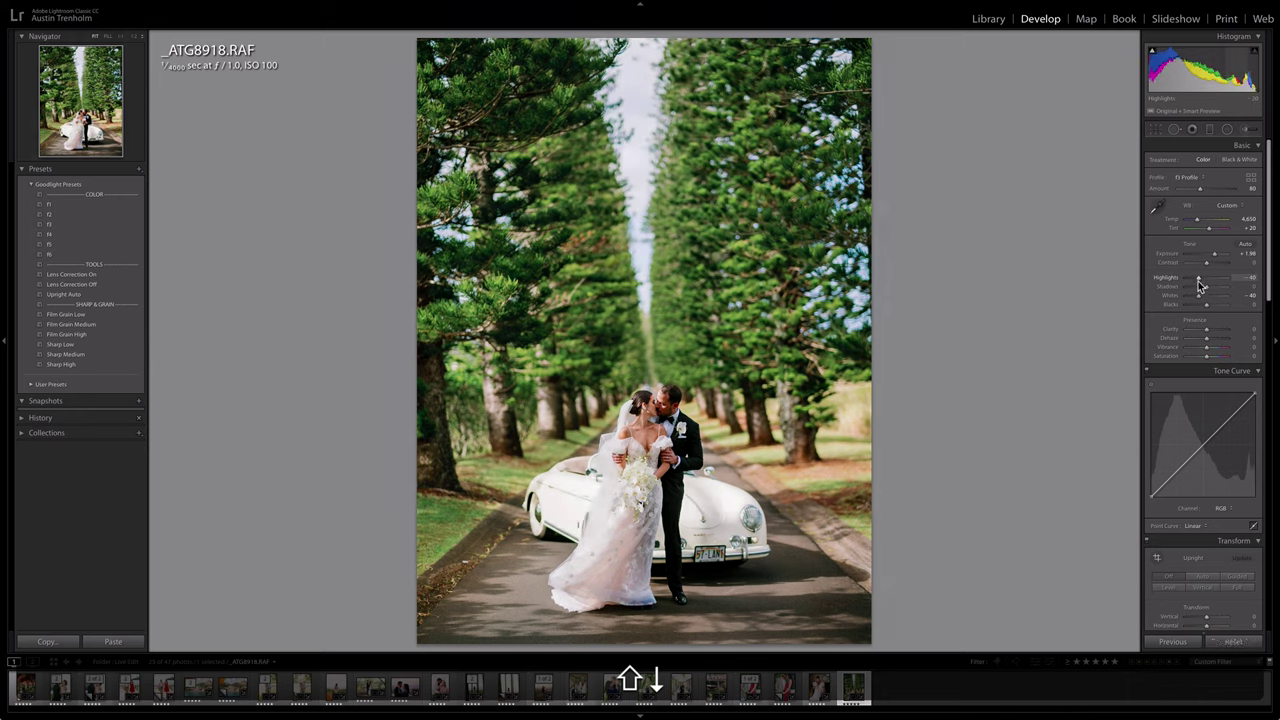
key("Up")
left_click_drag(1210, 259, 1216, 259)
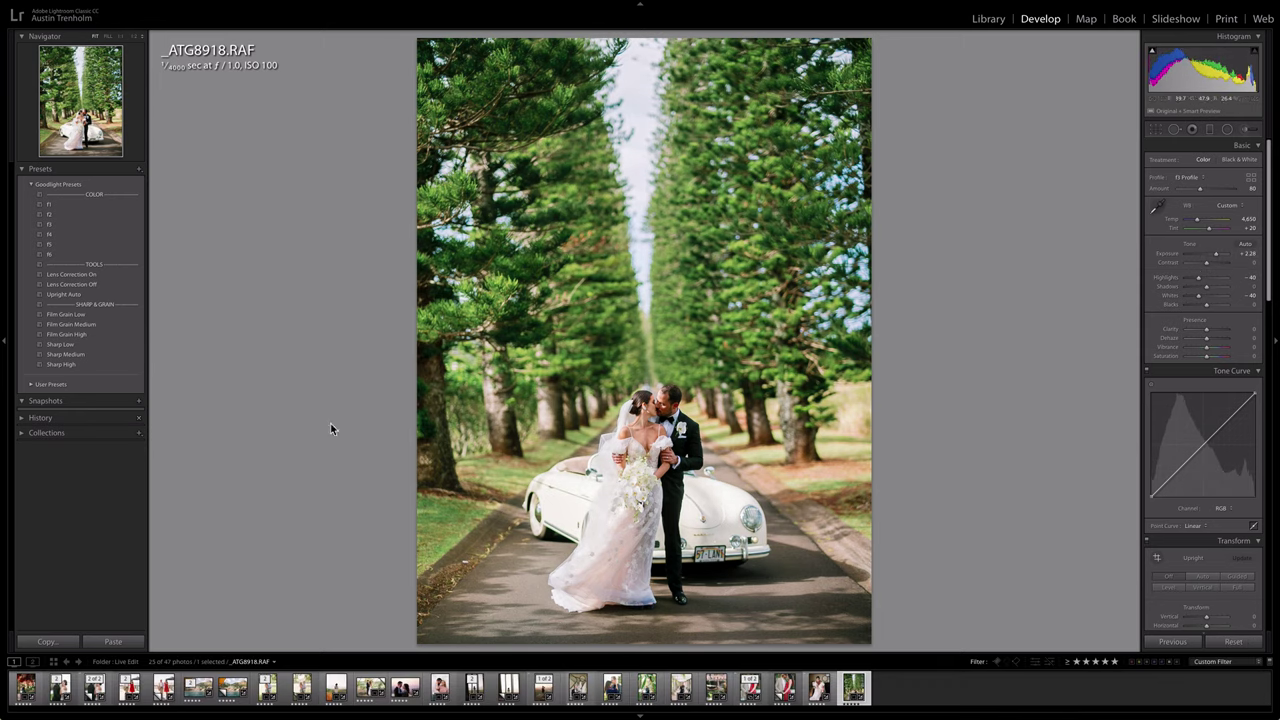
Restore _ATG8918.RAF to the Film Grain Medium history state from before f3 was applied
left_click(29, 419)
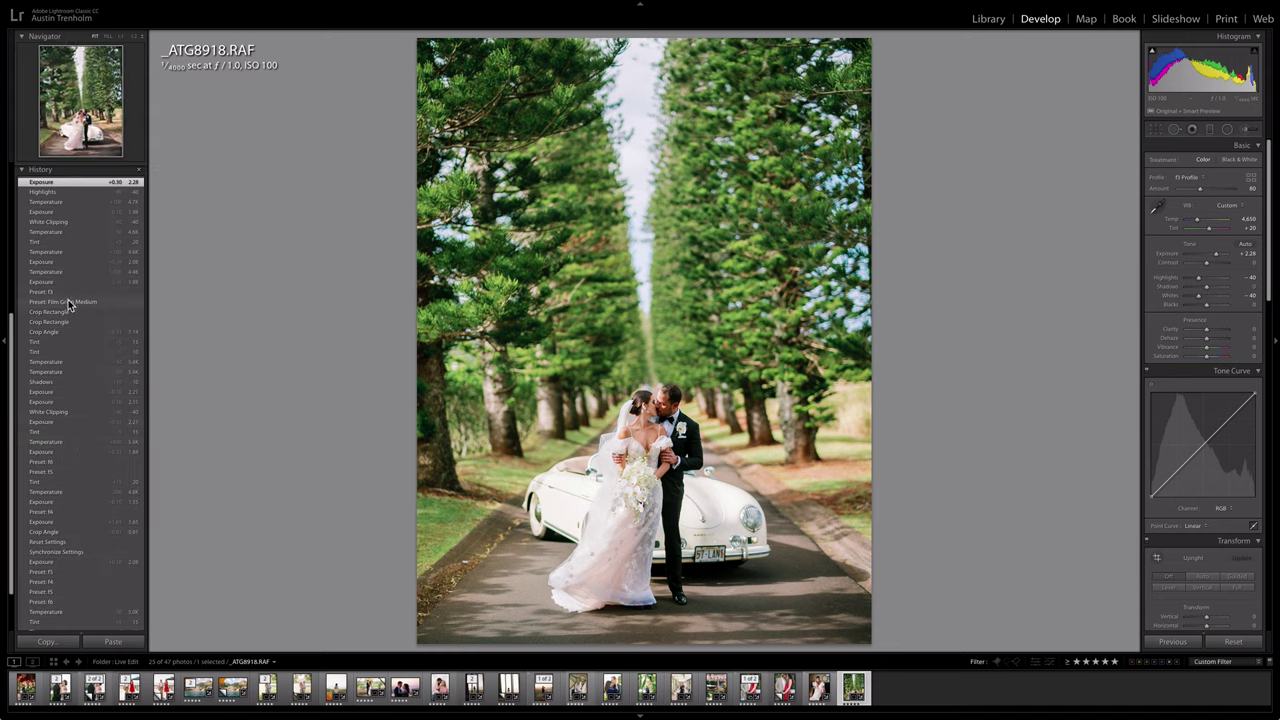
left_click(69, 302)
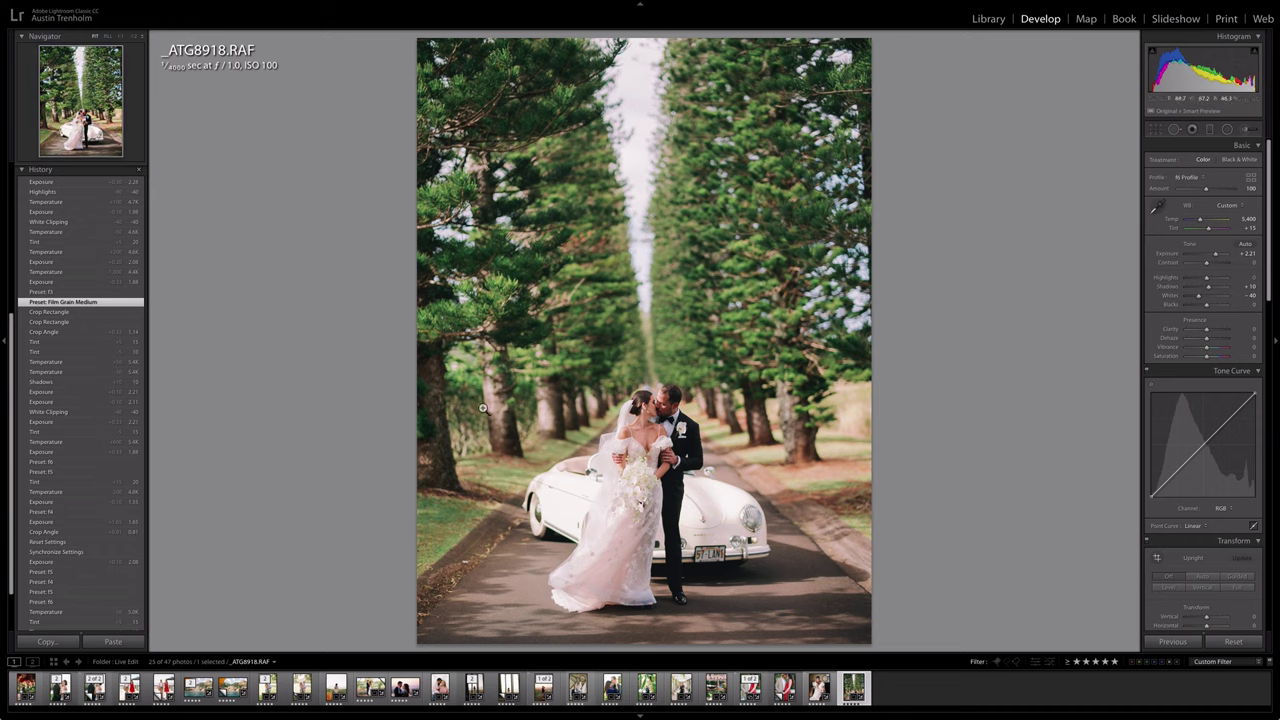
scroll(128, 220, "up", 5)
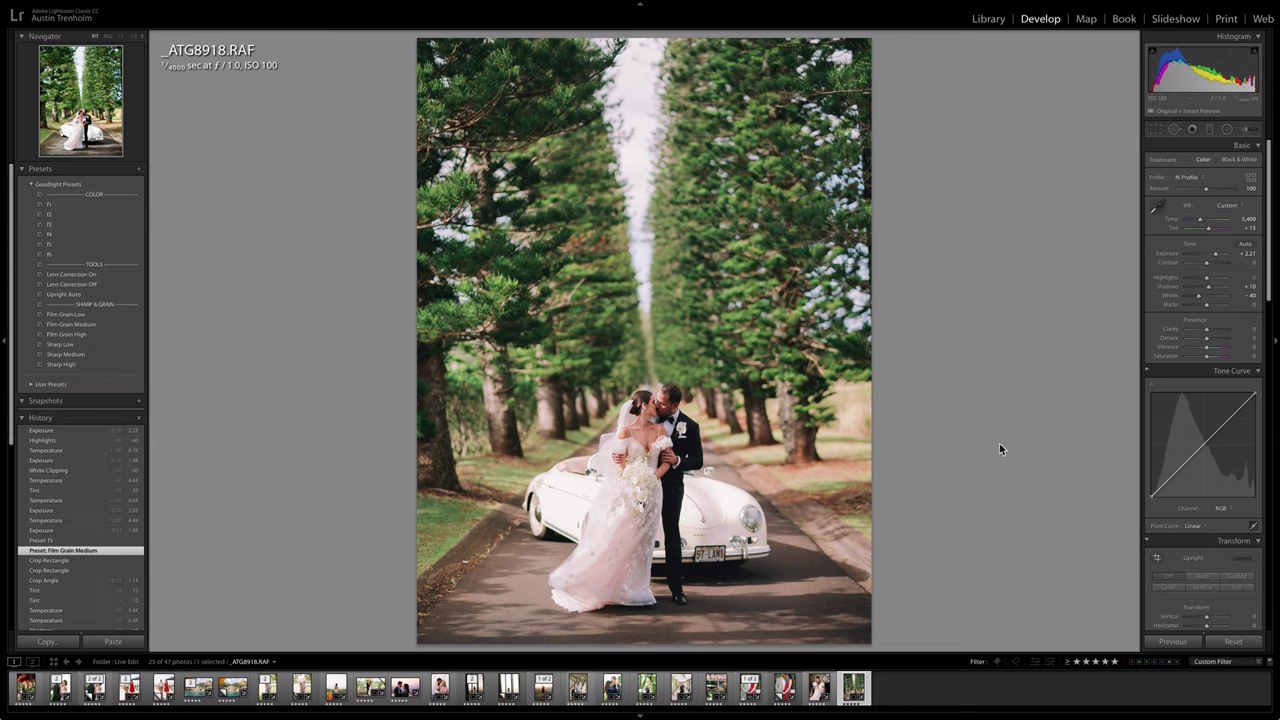